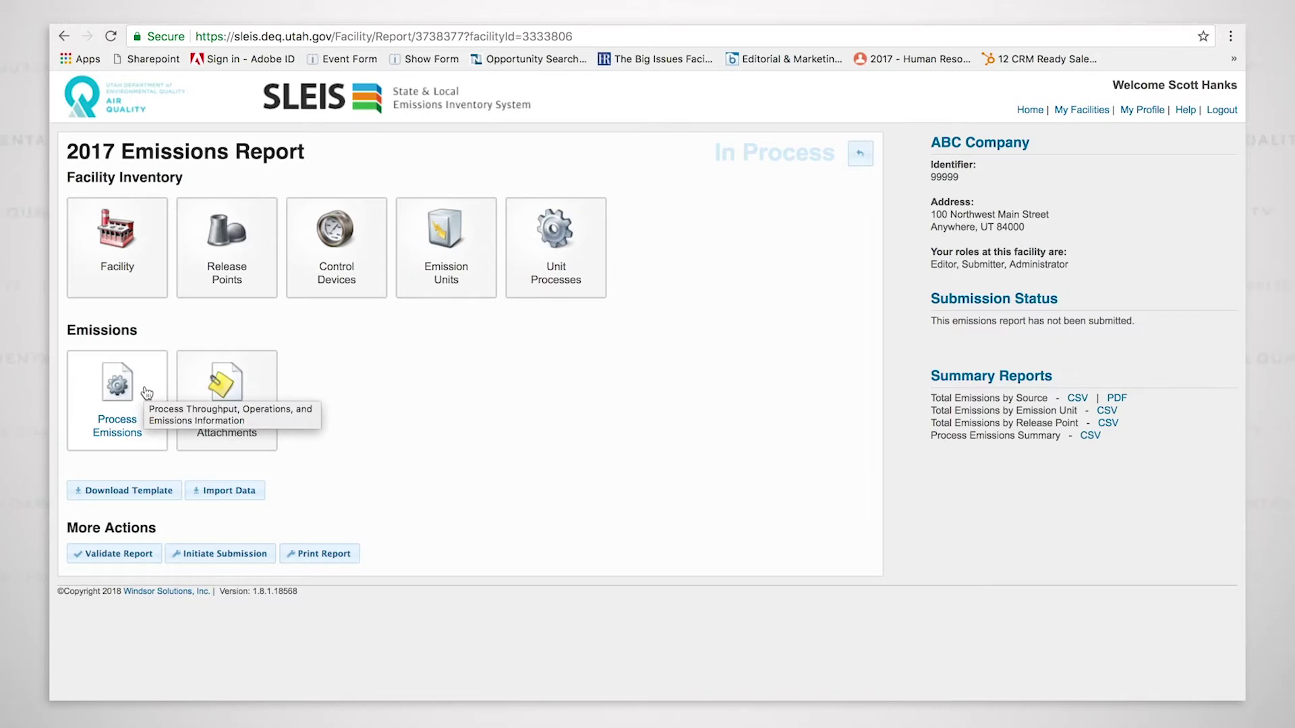
Open the process emissions list and start editing the Boiler's Natural Gas process
left_click(146, 394)
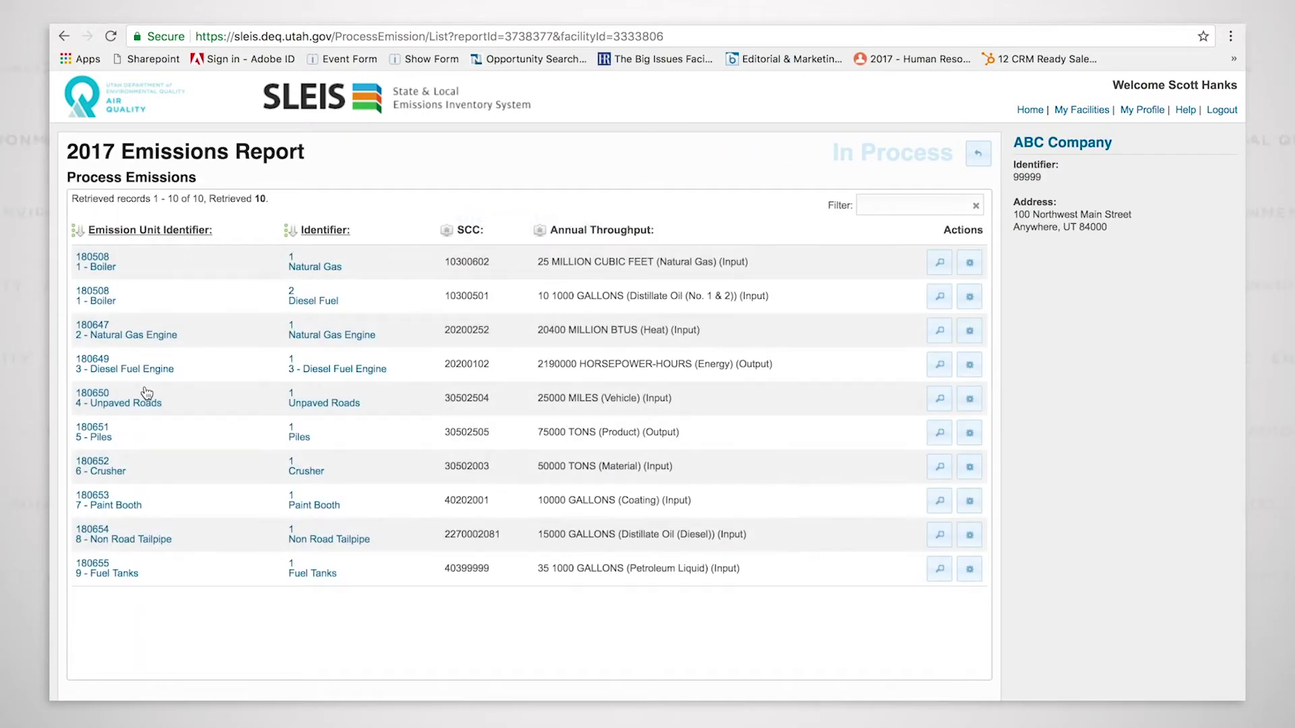
left_click(971, 264)
left_click(976, 266)
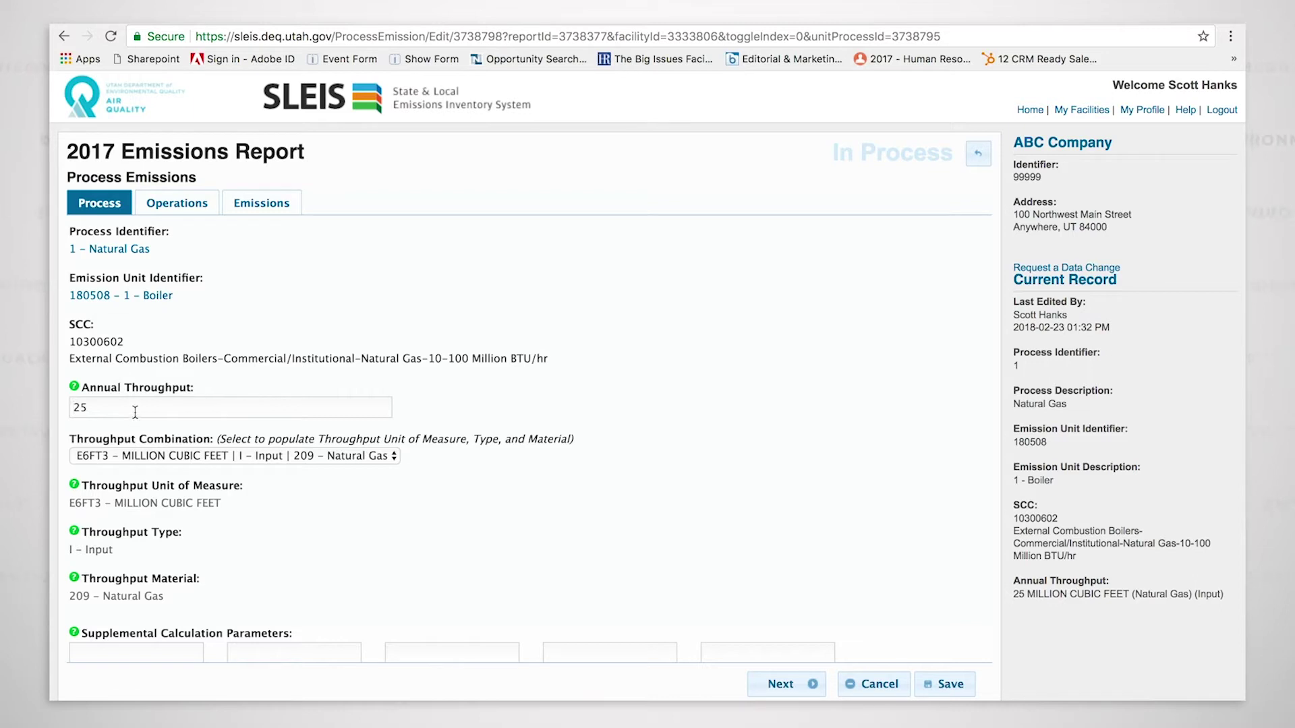
Examine the Natural Gas process's annual throughput, throughput combination and supplemental calculation parameters
scroll(151, 419, "down", 3)
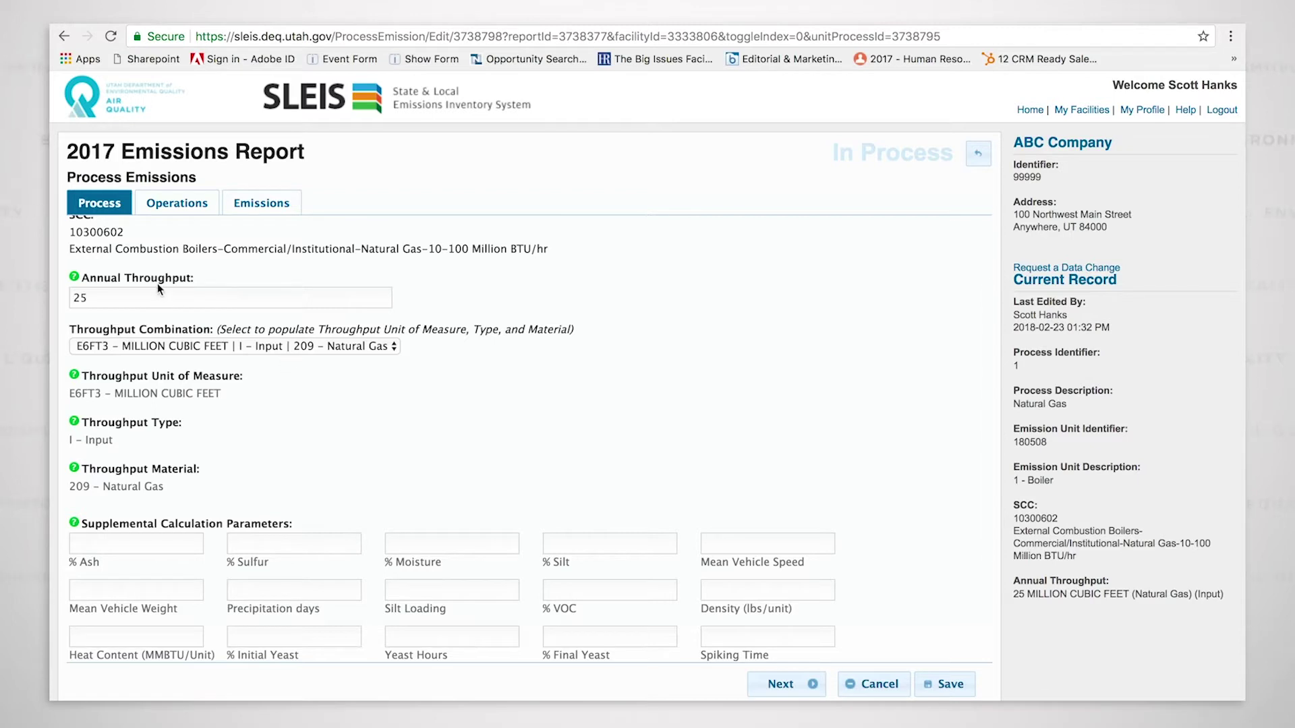
scroll(549, 285, "up", 3)
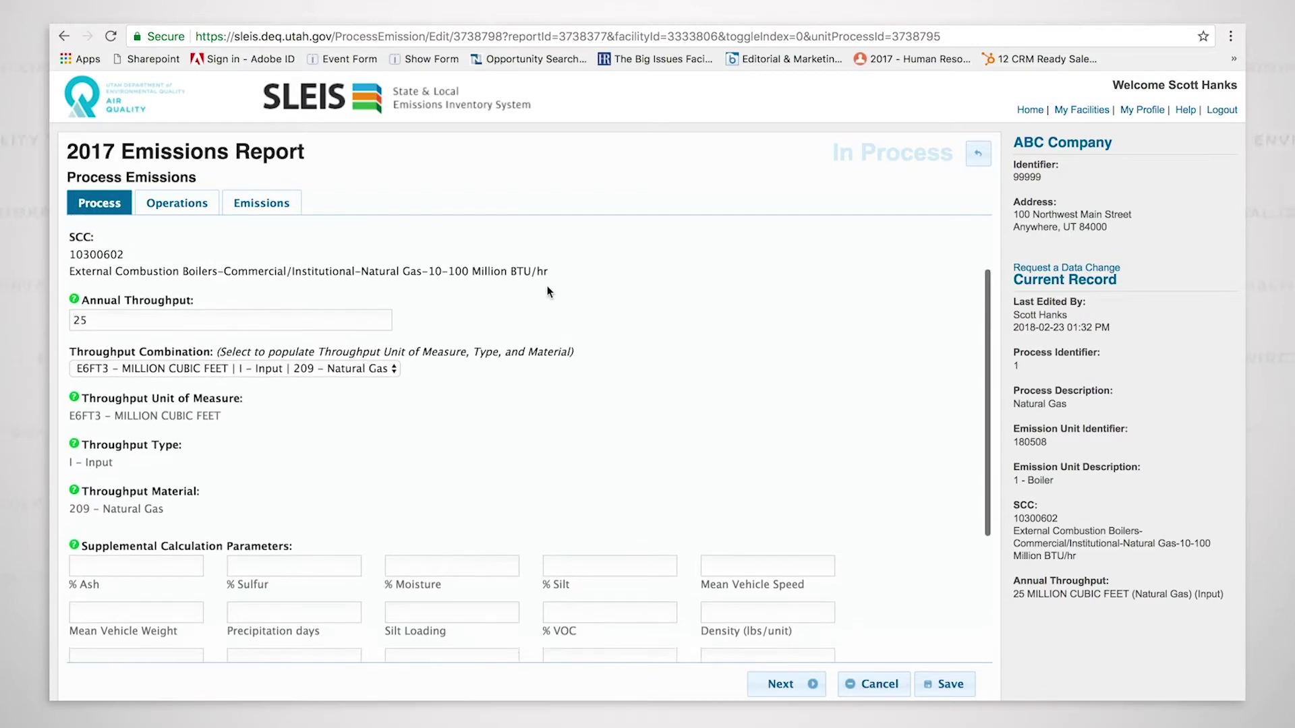
scroll(548, 287, "down", 4)
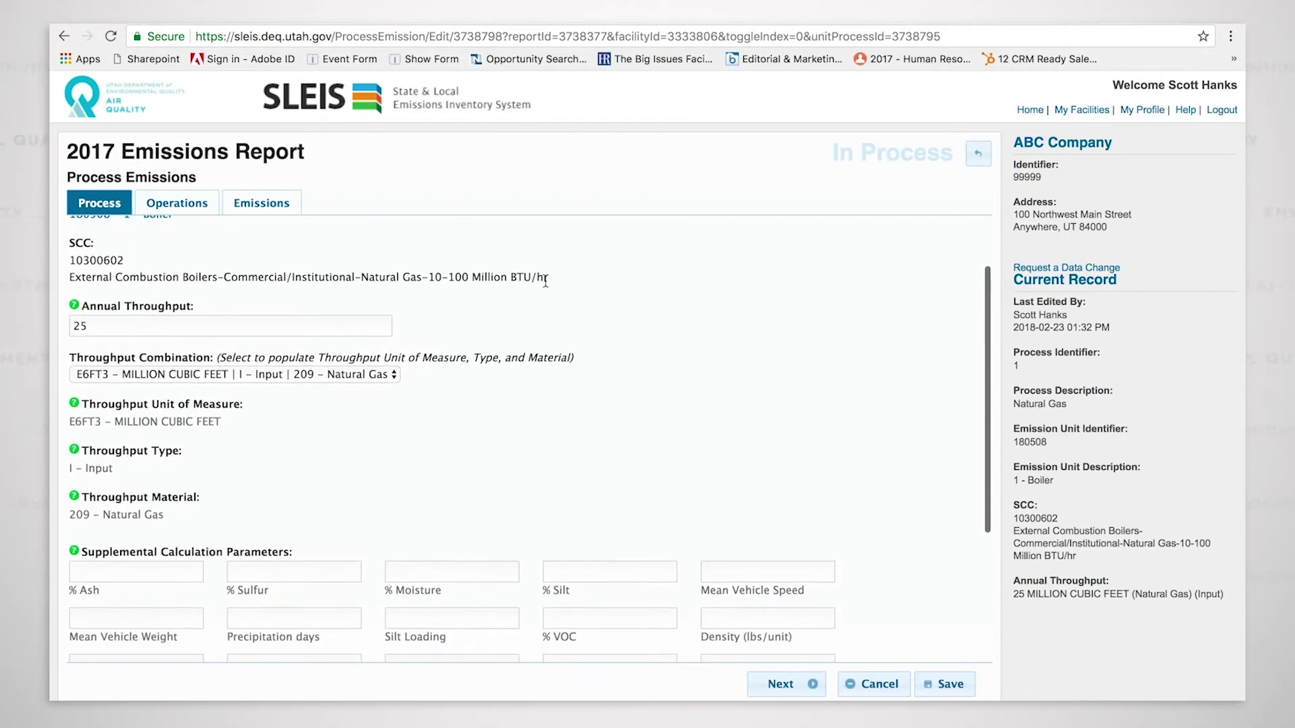
scroll(545, 288, "down", 1)
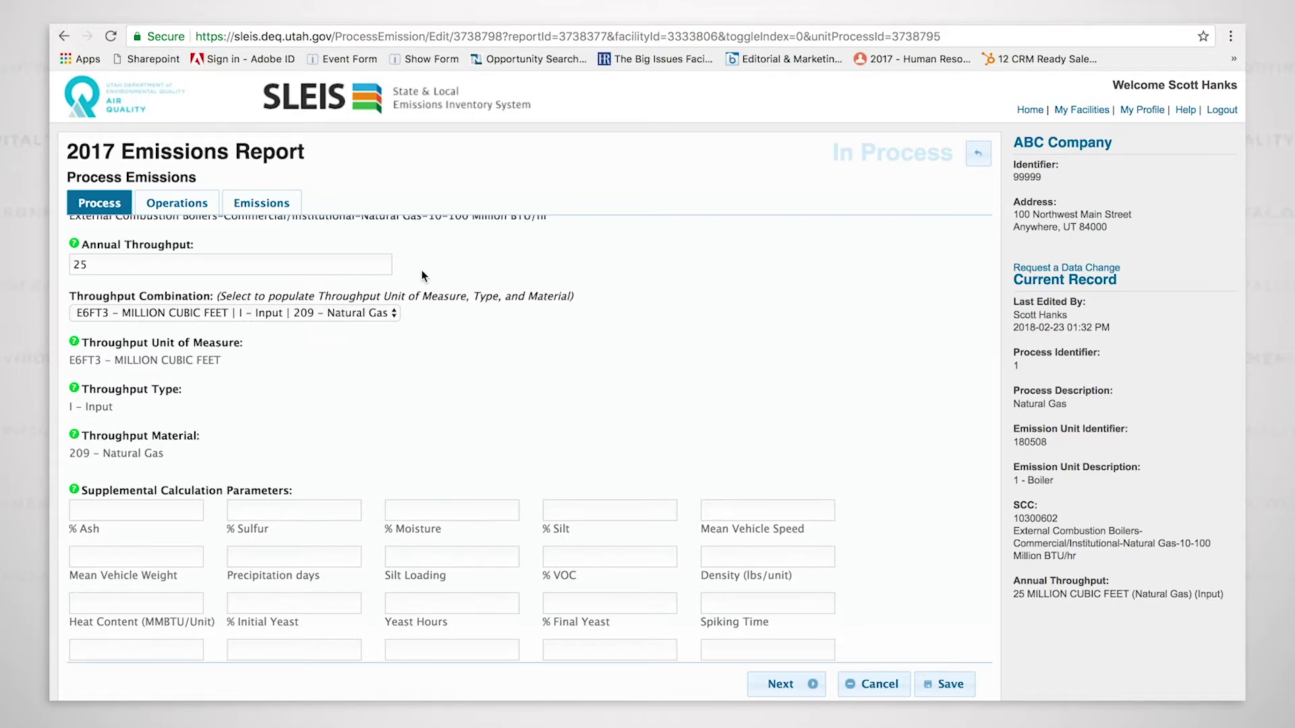
scroll(484, 370, "down", 5)
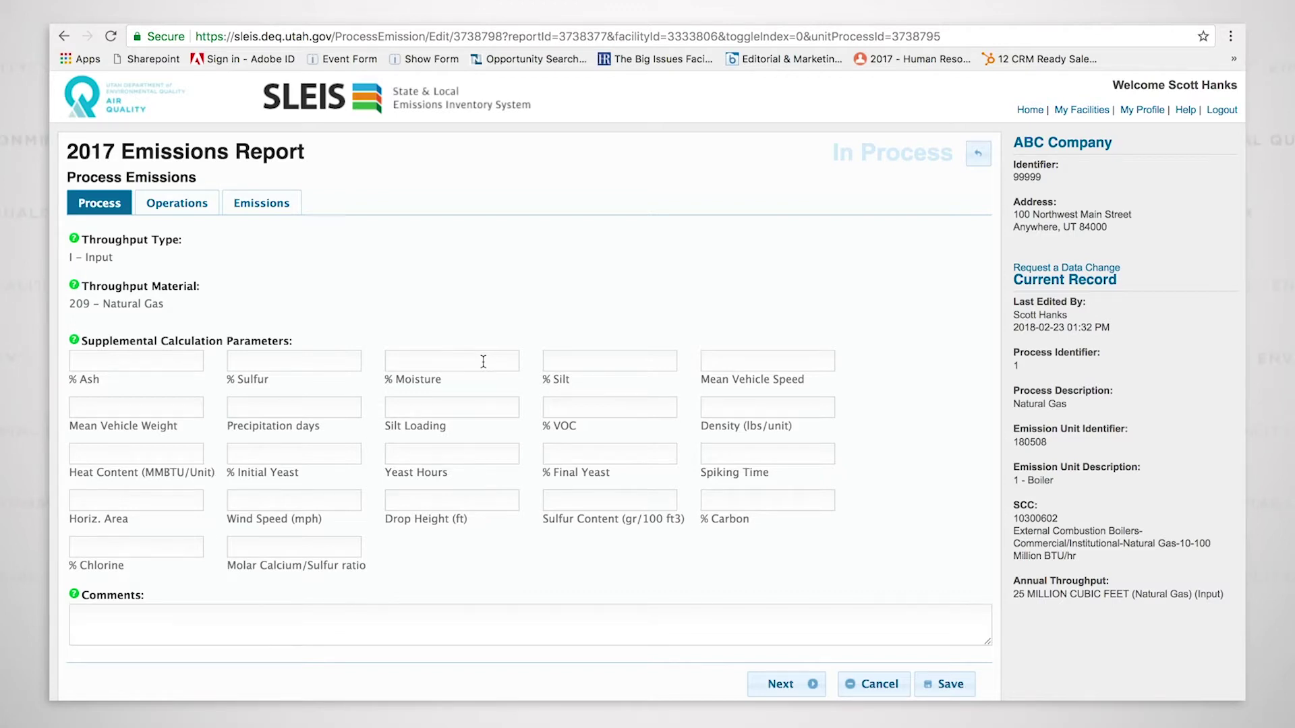
scroll(418, 301, "up", 5)
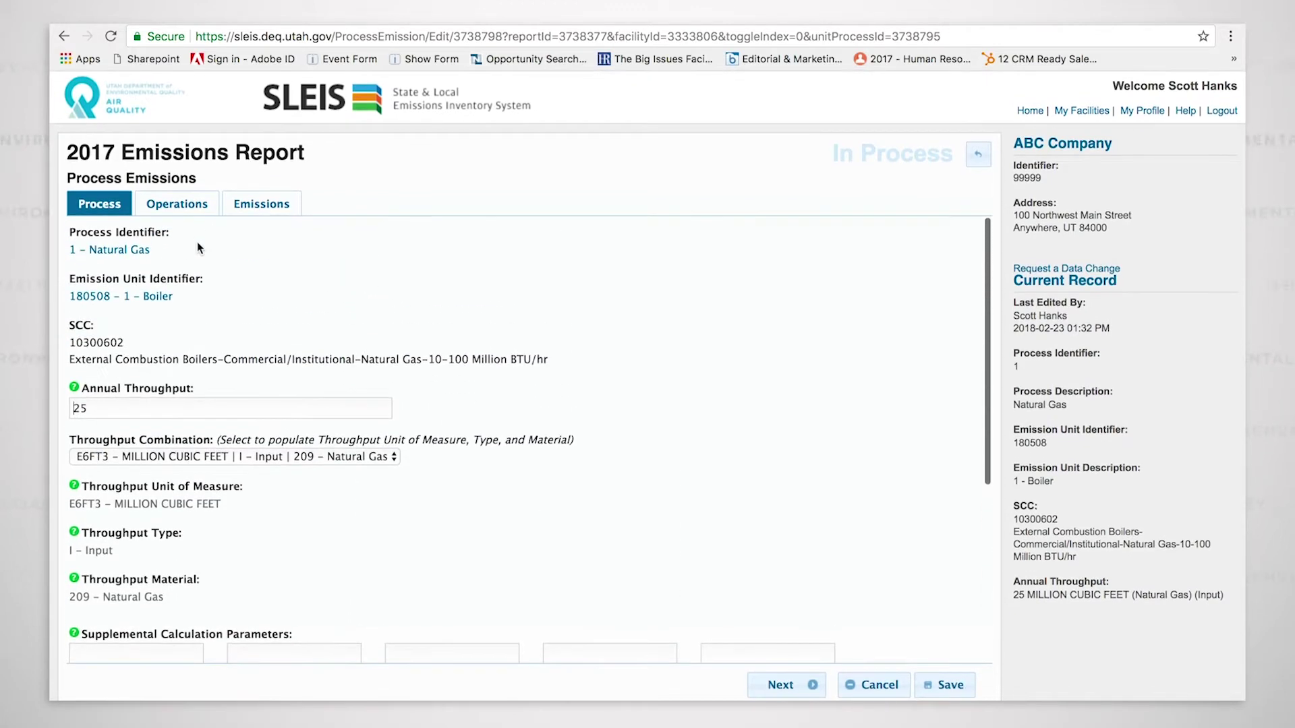
In the process's operations data, set the standard start time to 07:30 AM and the standard end time to 05:30 PM
left_click(180, 206)
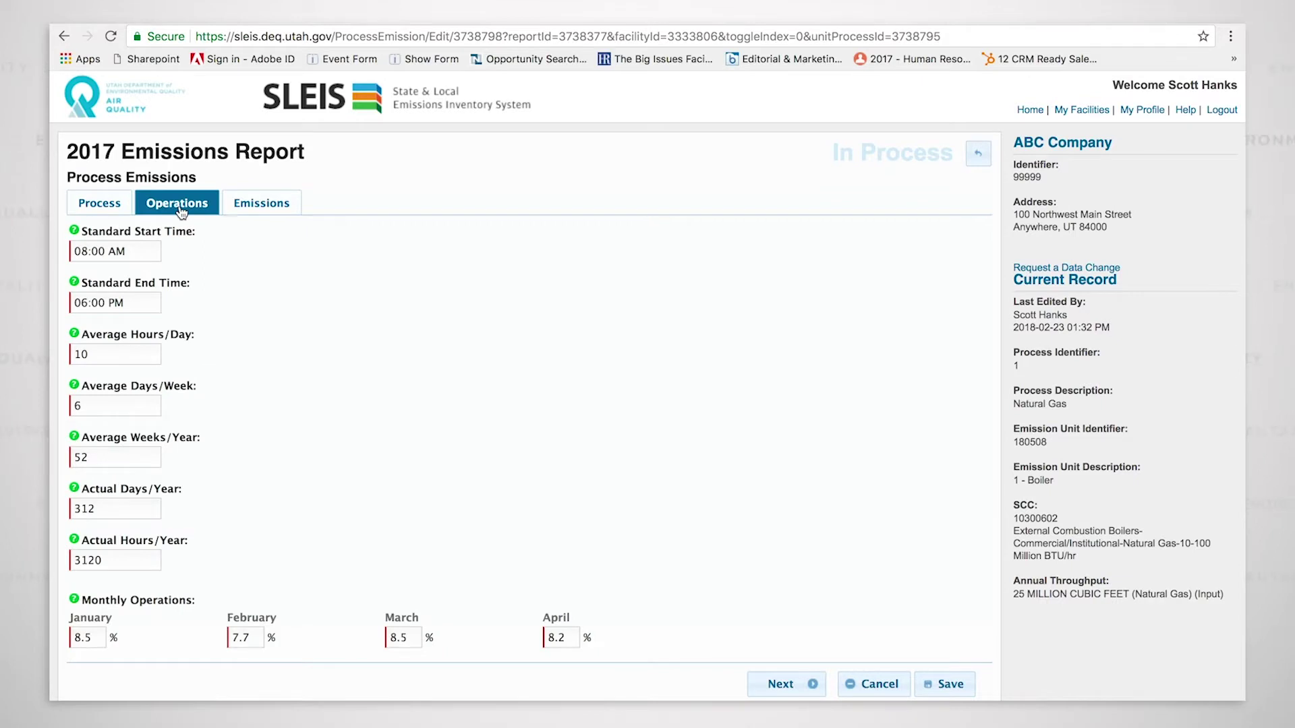
scroll(311, 296, "down", 1)
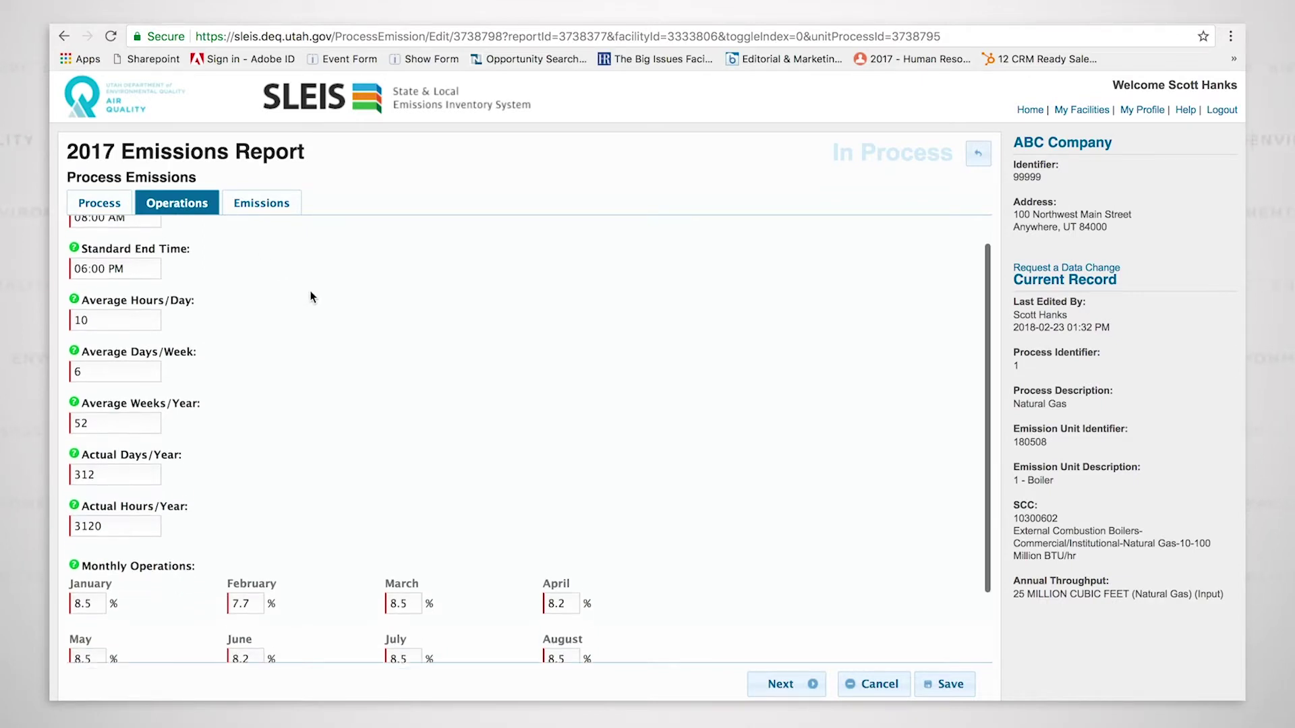
scroll(310, 297, "up", 1)
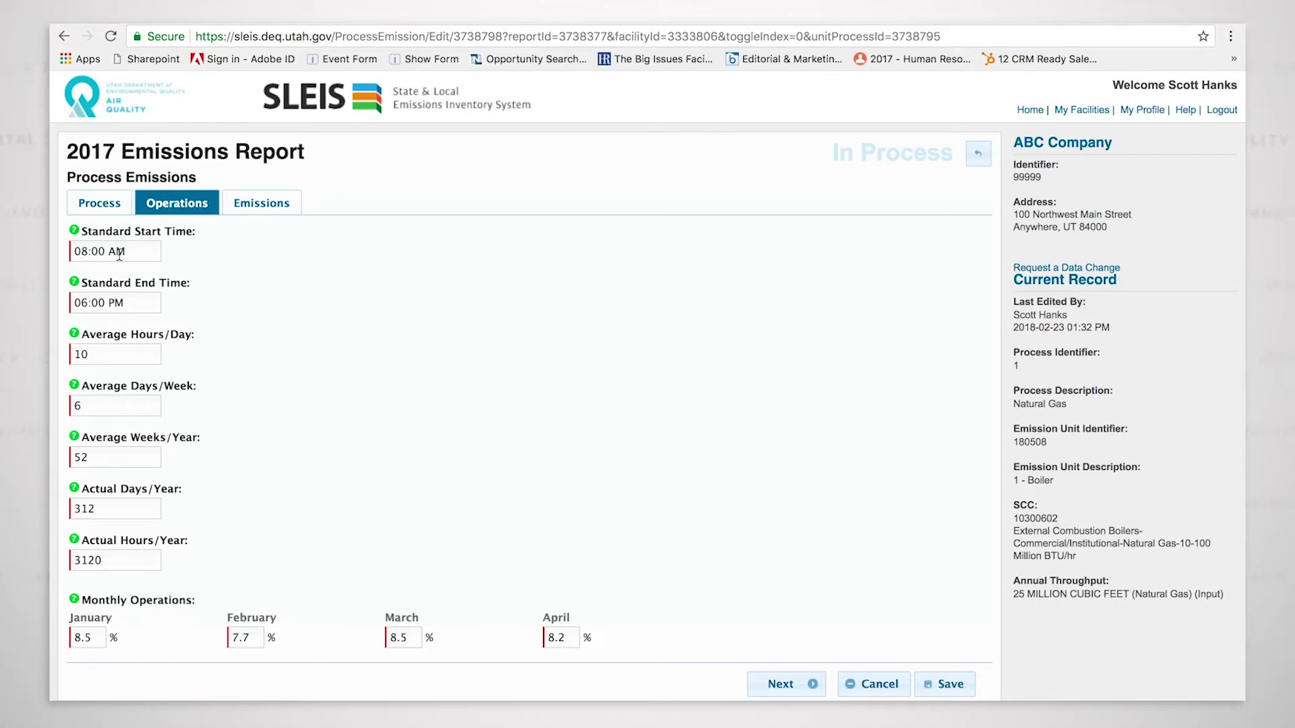
left_click(143, 251)
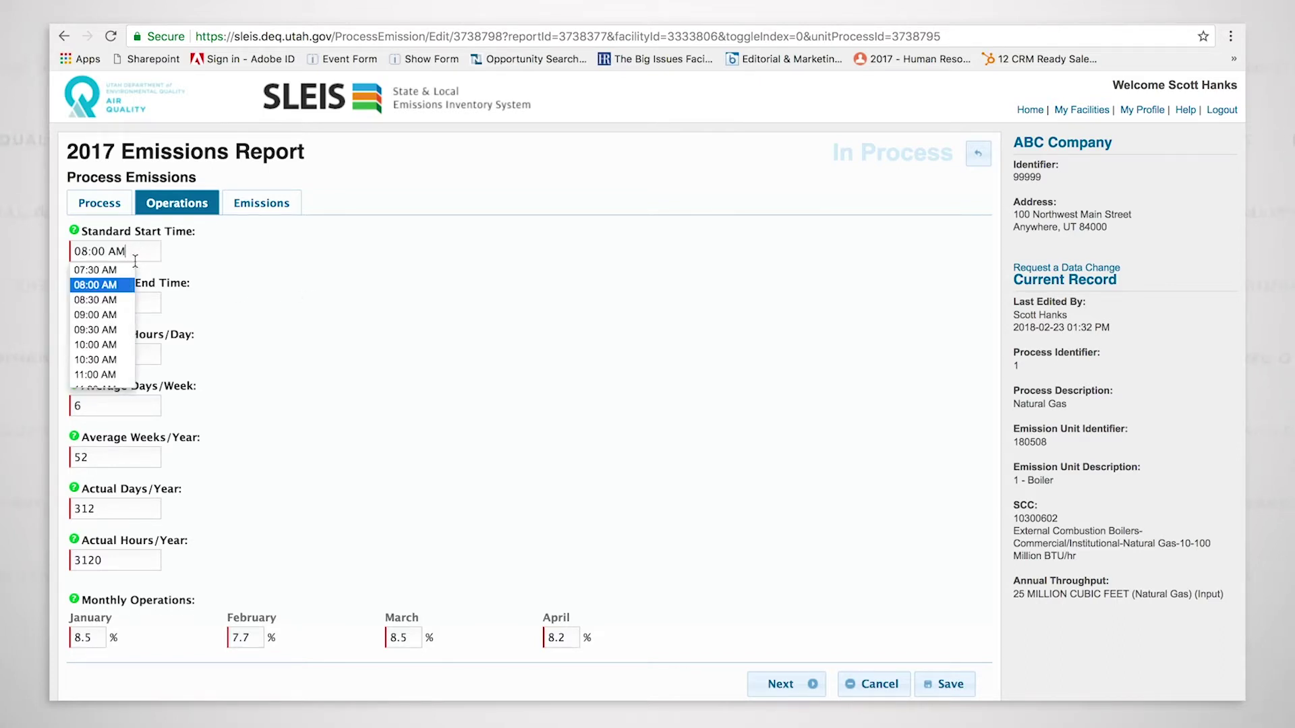
left_click(119, 270)
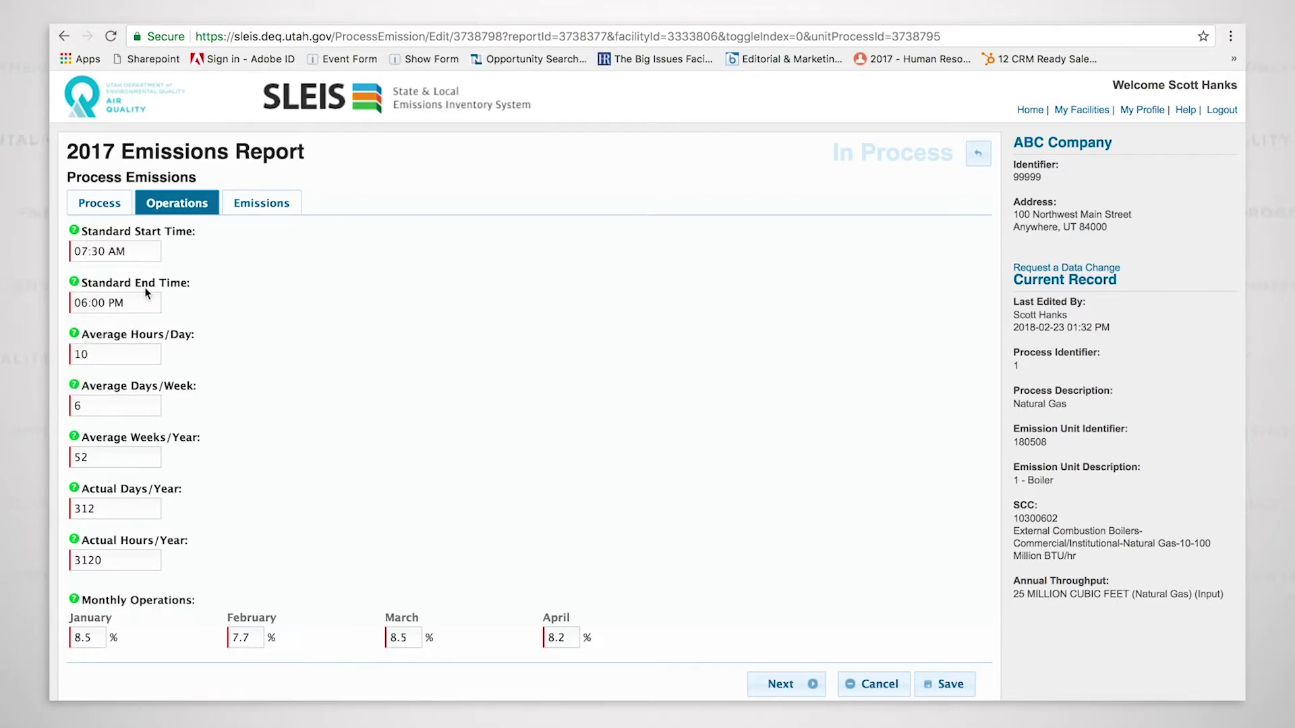
left_click(132, 302)
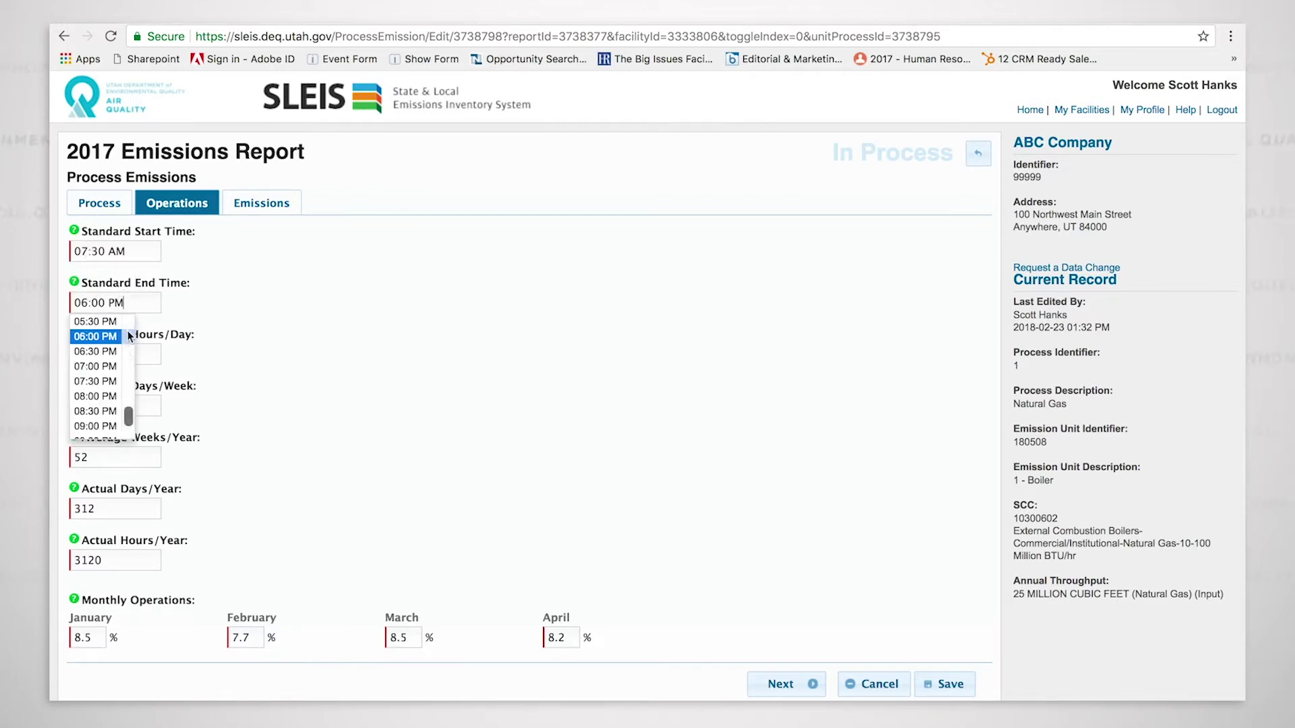
left_click(107, 322)
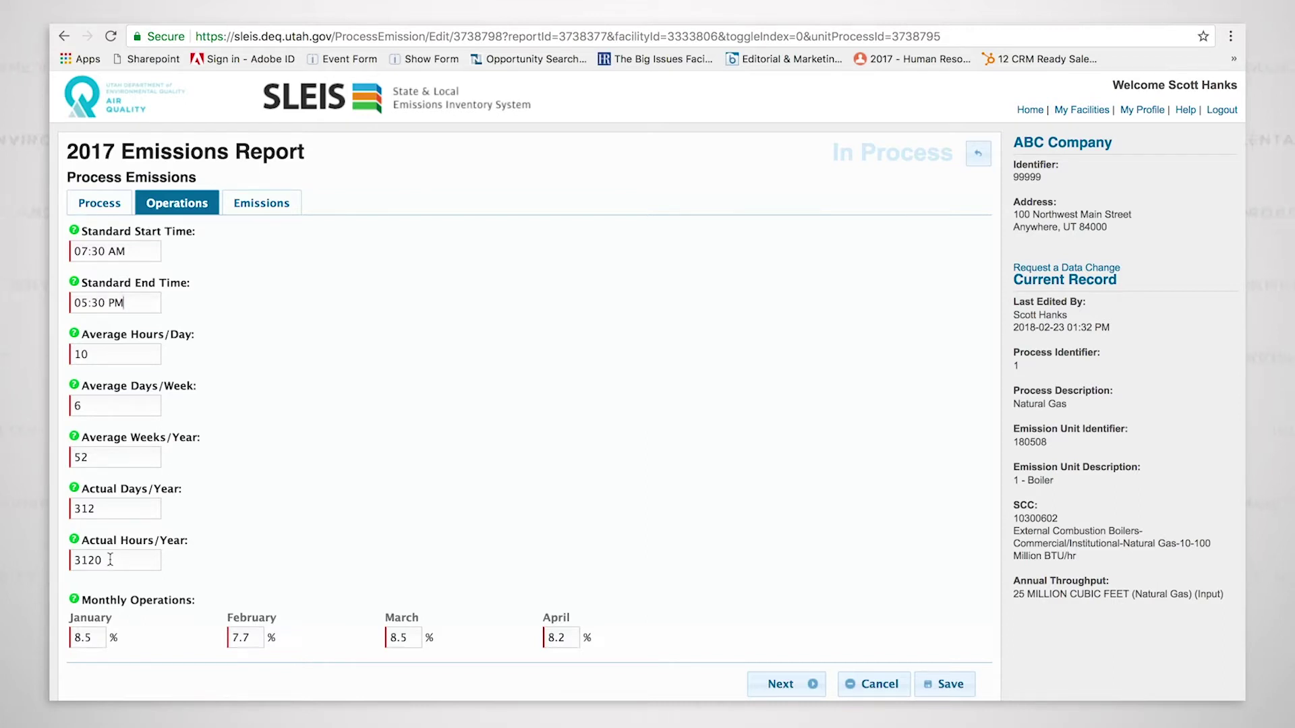
Clear the actual hours per year, actual days per year, average weeks per year and average days per week
left_click_drag(110, 559, 64, 562)
key("BackSpace")
left_click_drag(101, 510, 57, 514)
key("BackSpace")
left_click_drag(105, 457, 63, 458)
key("BackSpace")
left_click_drag(123, 404, 88, 404)
key("BackSpace")
Set the average operation to 8 hours per day, 5 days per week and 50 weeks per year
left_click_drag(105, 357, 57, 361)
type("8")
type("5")
key("Tab")
type("50")
key("Tab")
Read the help on monthly operating percentages and compare it with the process's monthly operations values
scroll(368, 503, "down", 2)
scroll(365, 510, "down", 1)
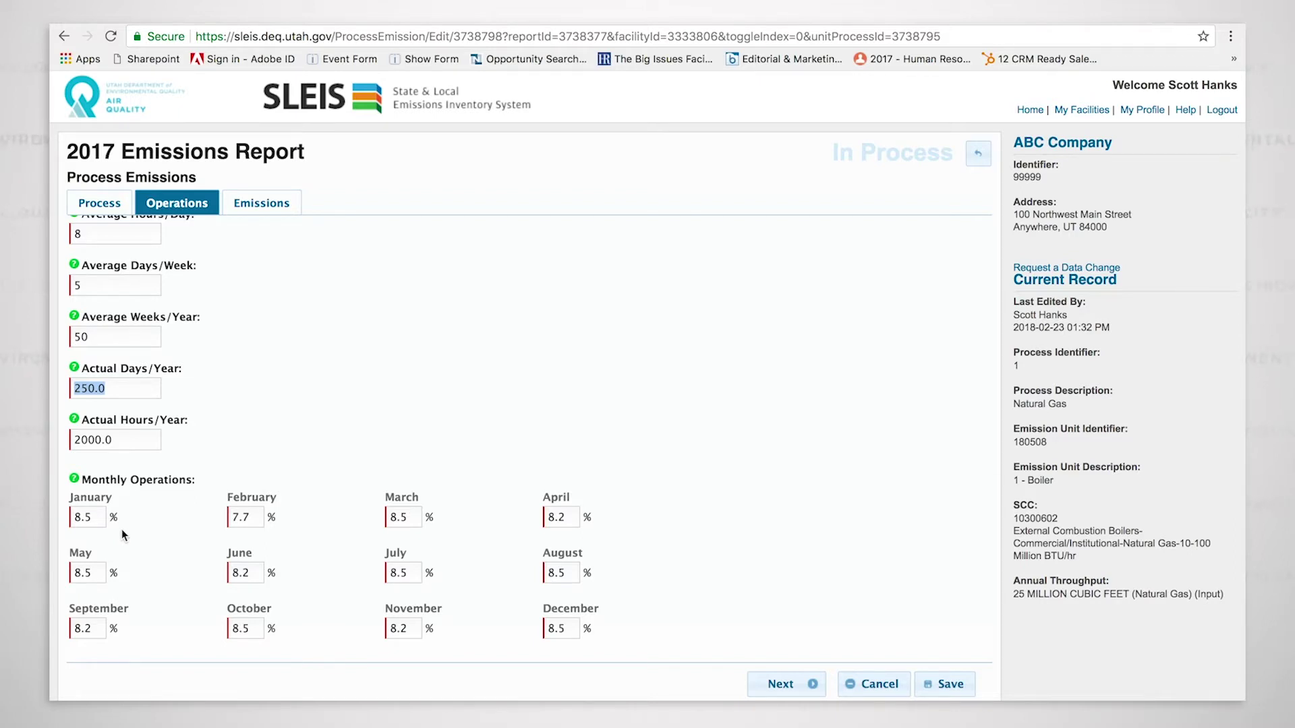
left_click(74, 479)
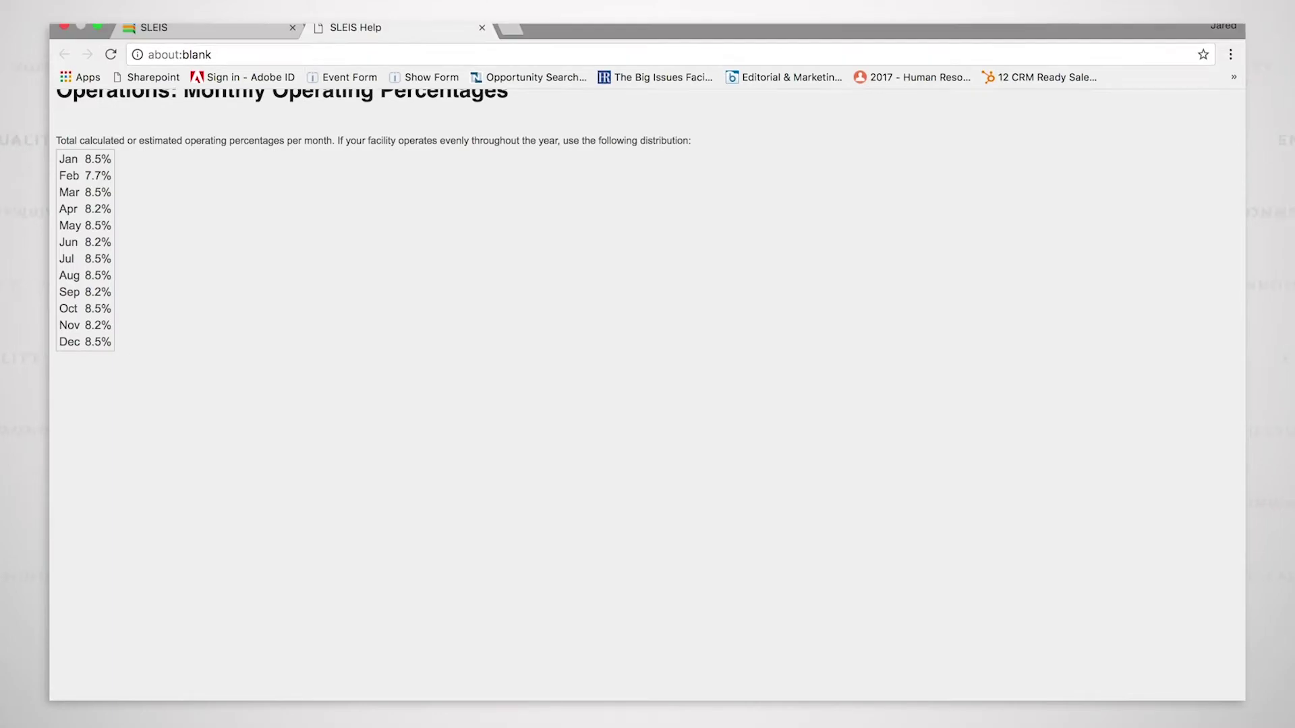
left_click(482, 28)
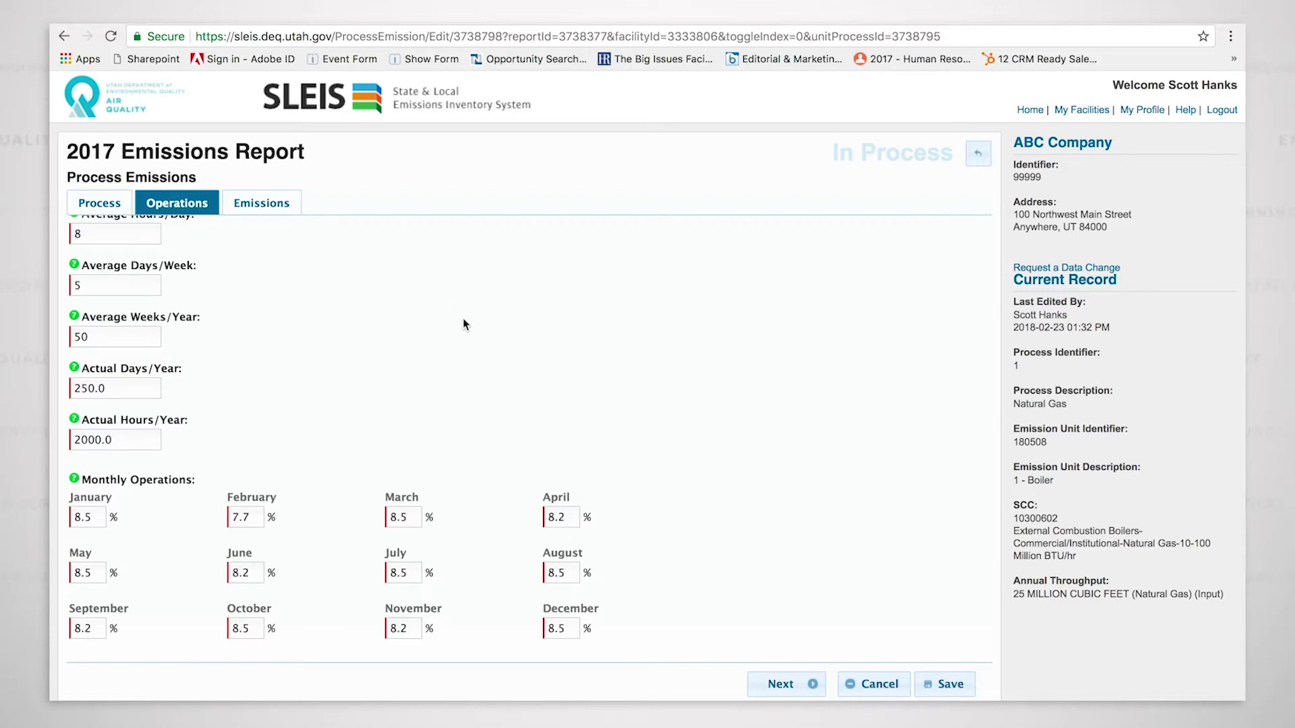
scroll(281, 336, "up", 3)
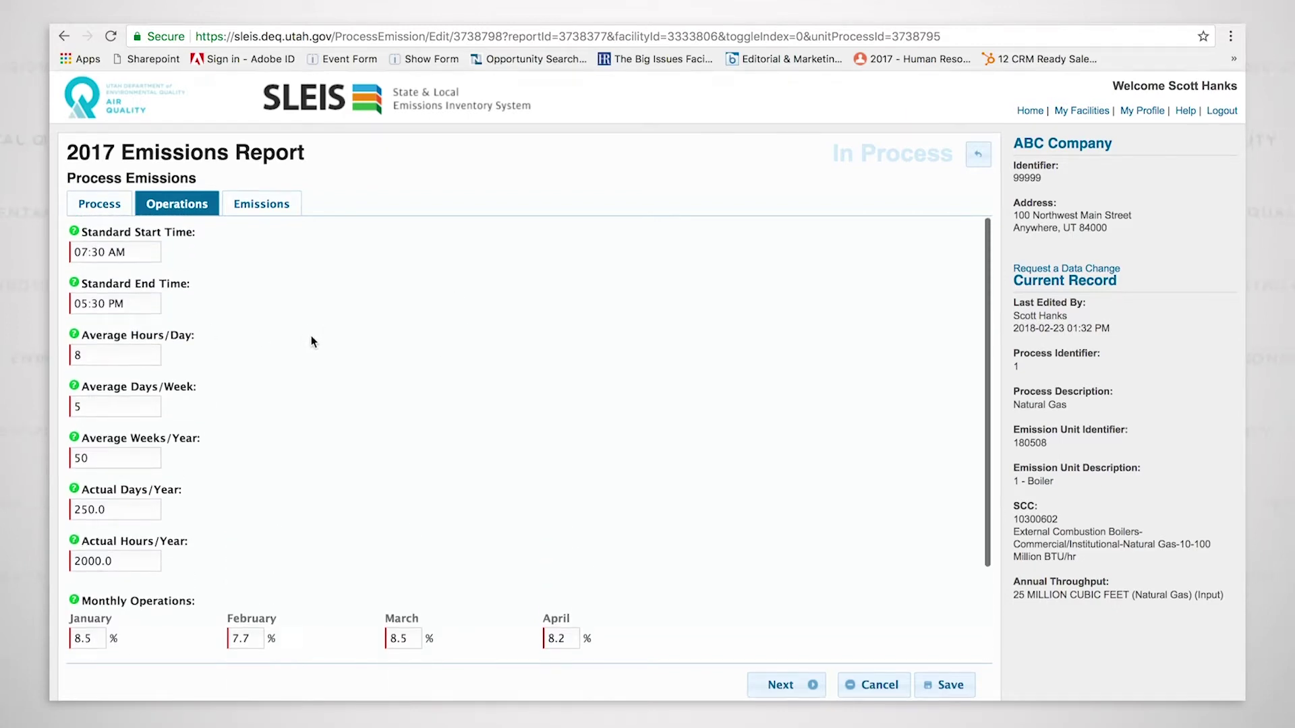
scroll(311, 335, "down", 3)
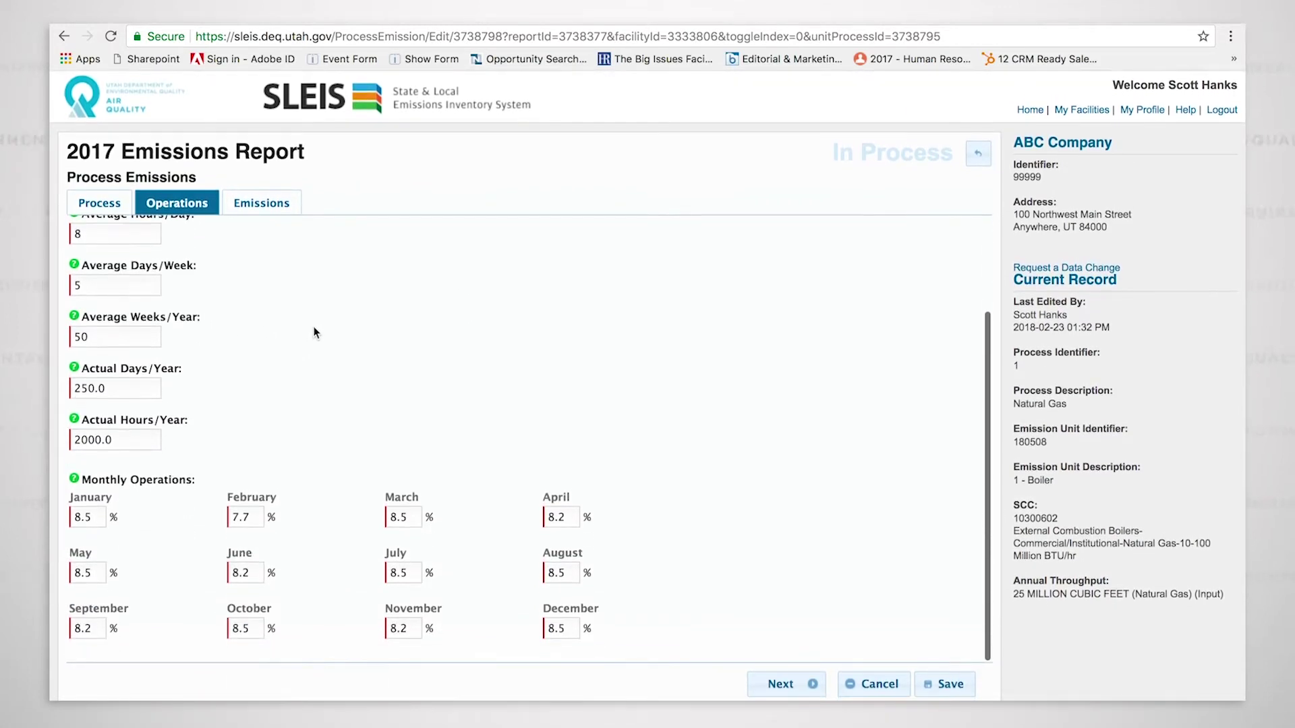
For the PM10-PRI emissions, keep method 8_2 EPA WebFIRE Emission Factor (pre-control) and select the uncontrolled WebFIRE factor 7.6
left_click(257, 210)
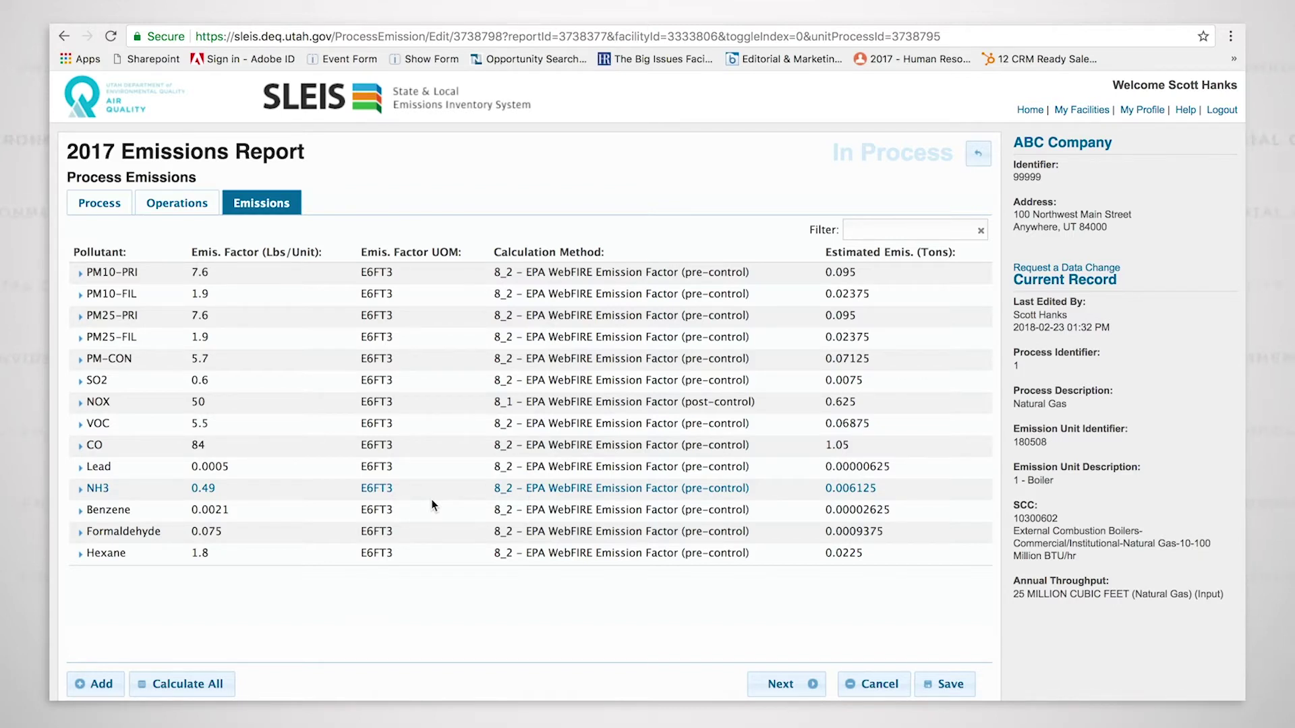
left_click(337, 273)
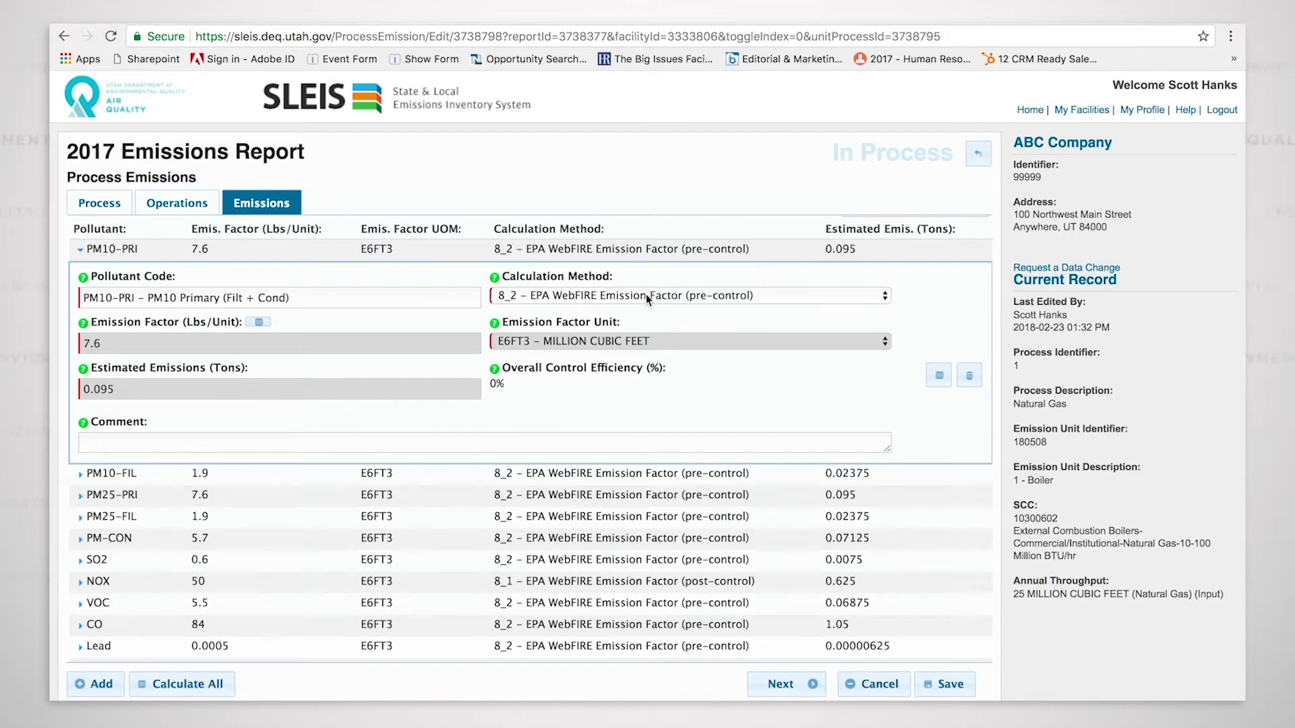
left_click(803, 295)
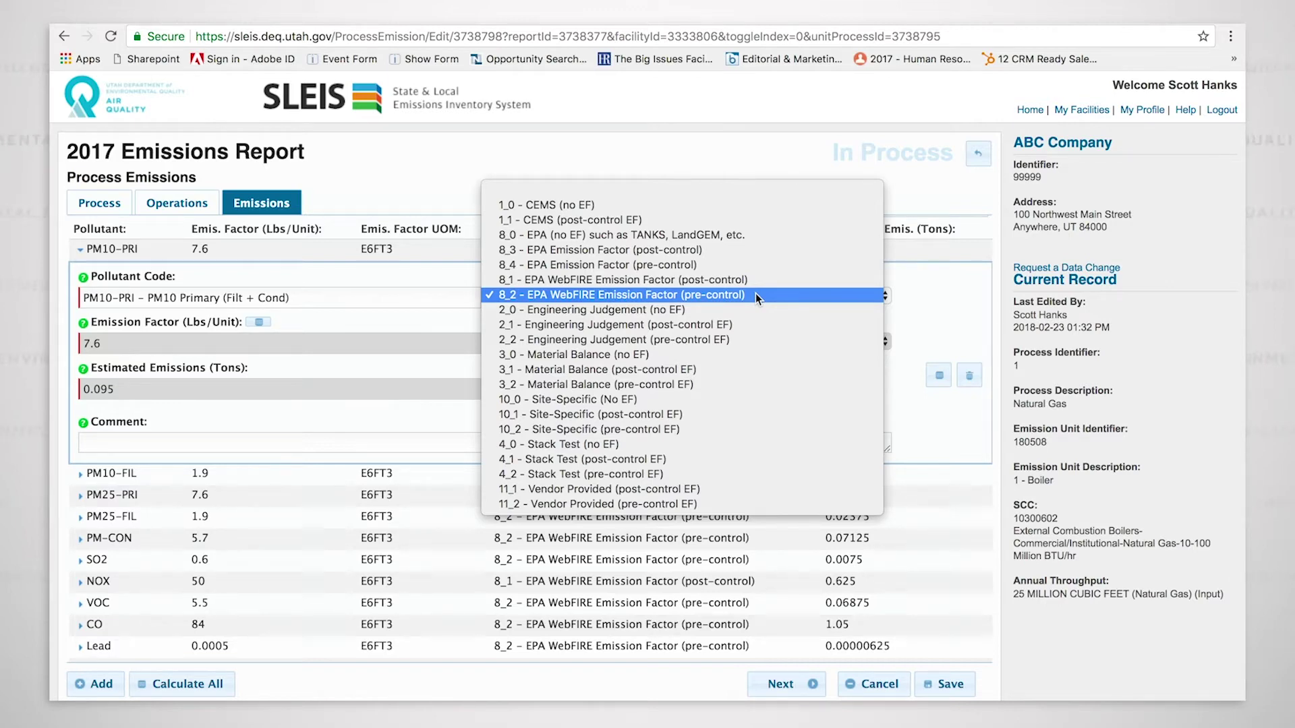
left_click(701, 293)
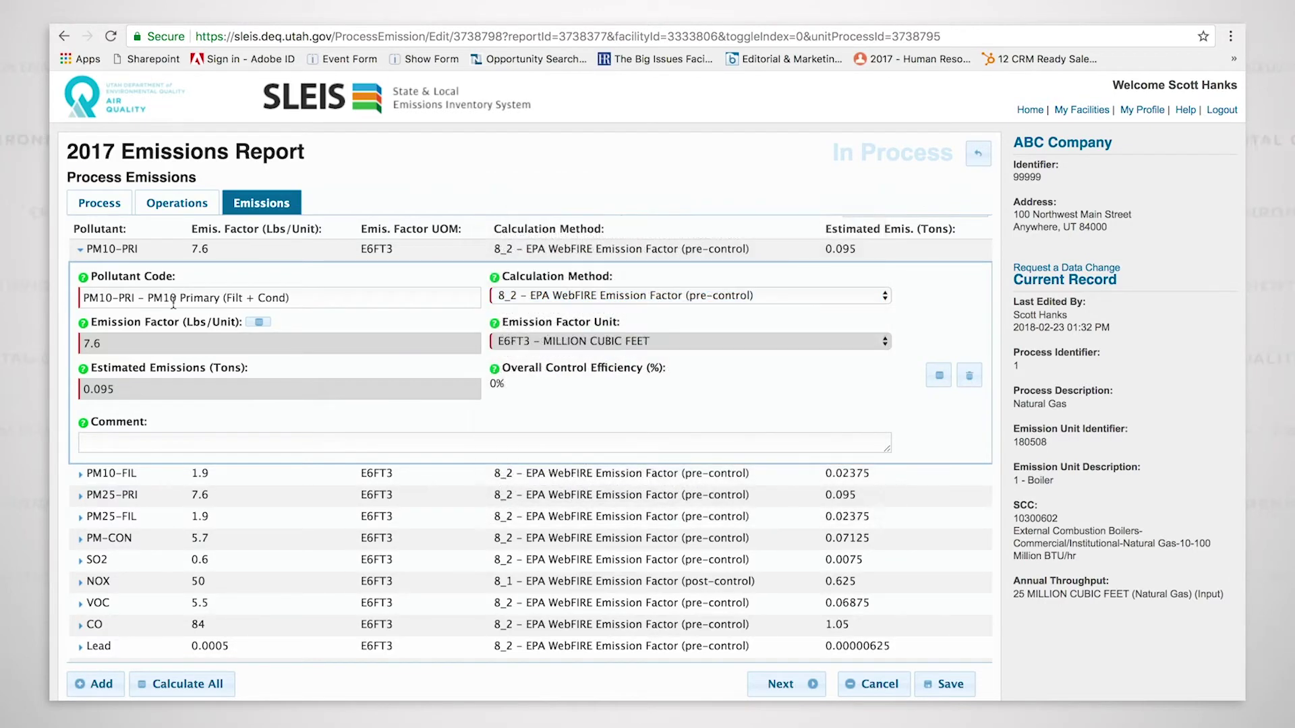
left_click(259, 324)
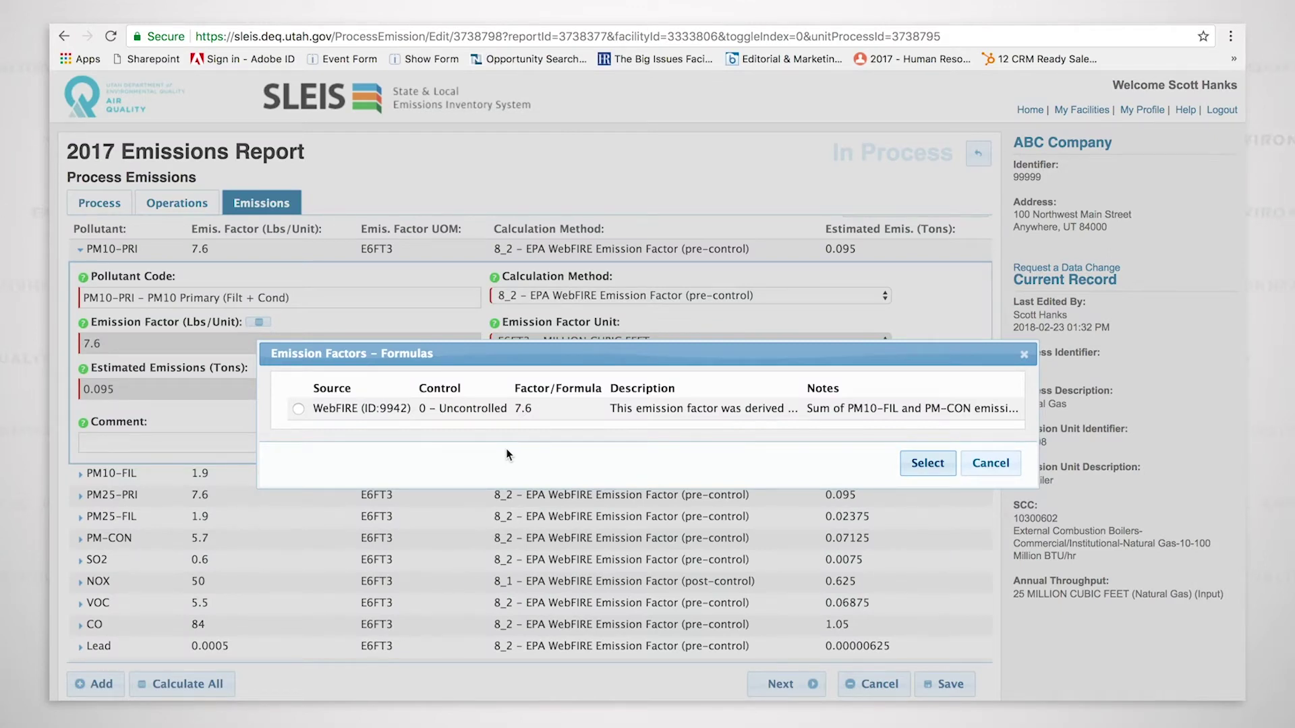
left_click(299, 409)
left_click(928, 464)
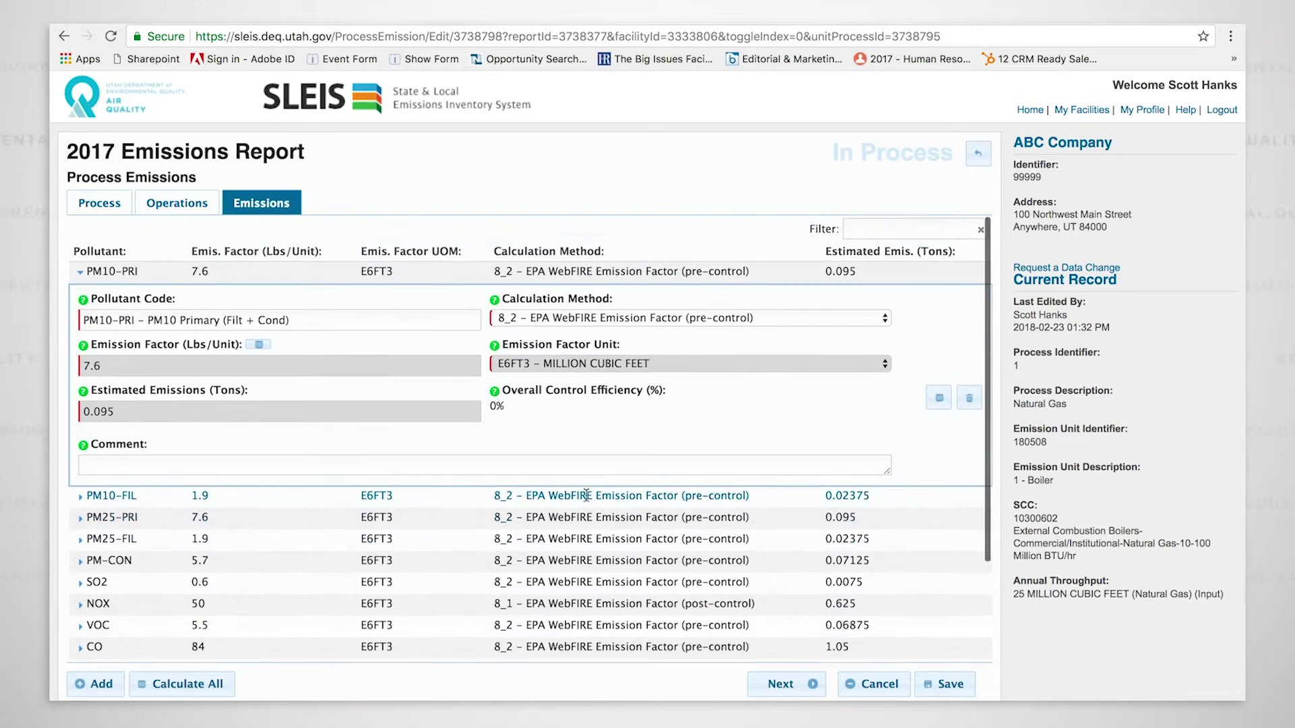
For the NOX emissions, select the WebFIRE Low NOx Burner emission factor of 50
scroll(586, 496, "down", 3)
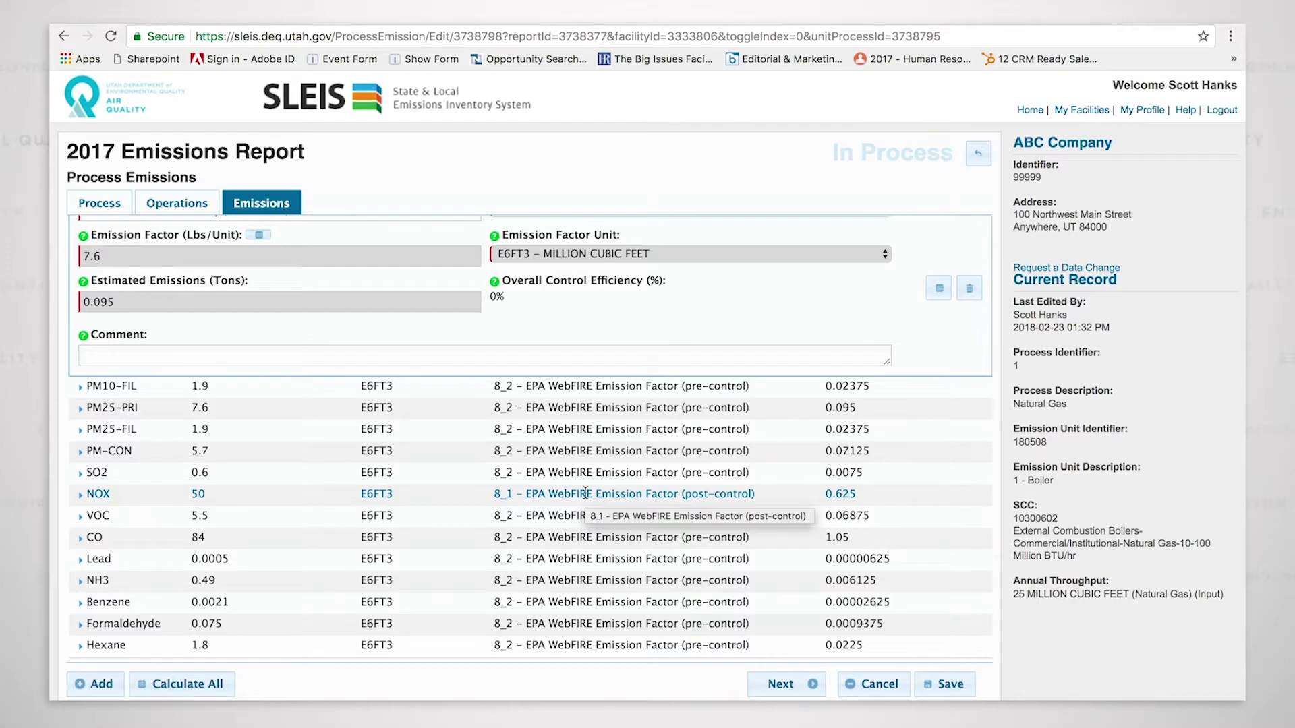
left_click(586, 493)
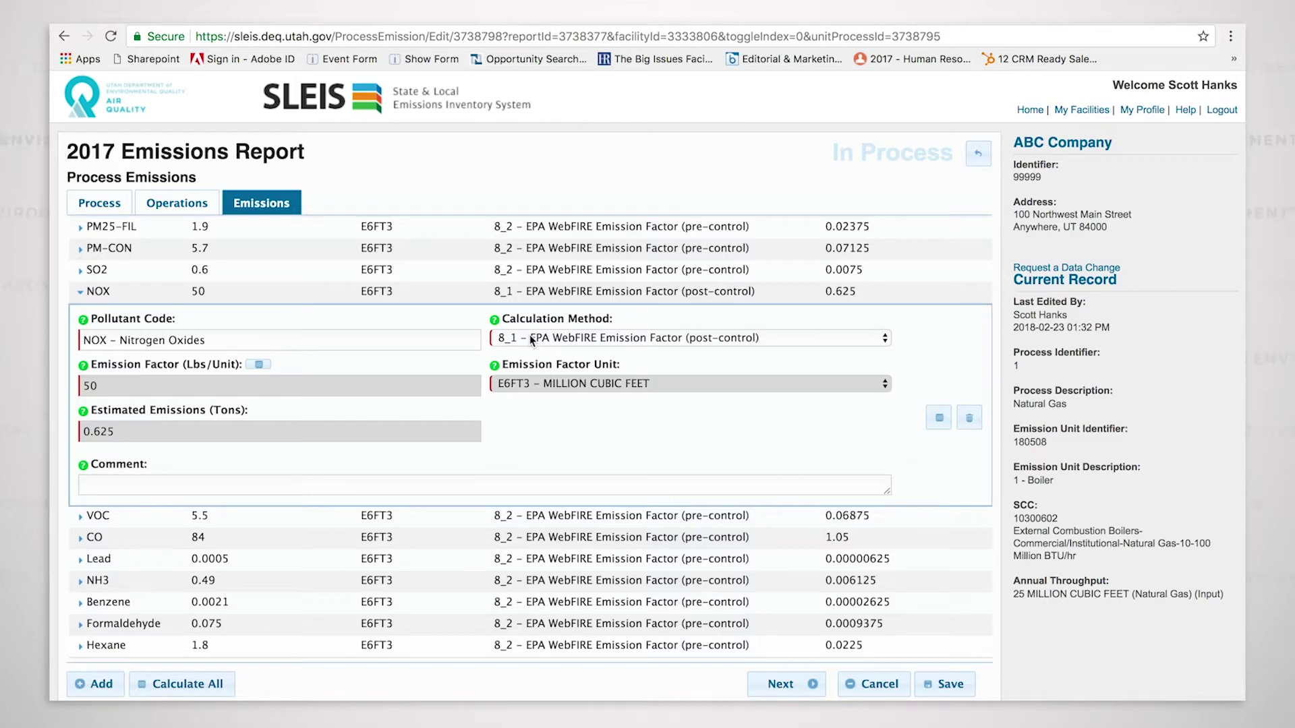
left_click(259, 364)
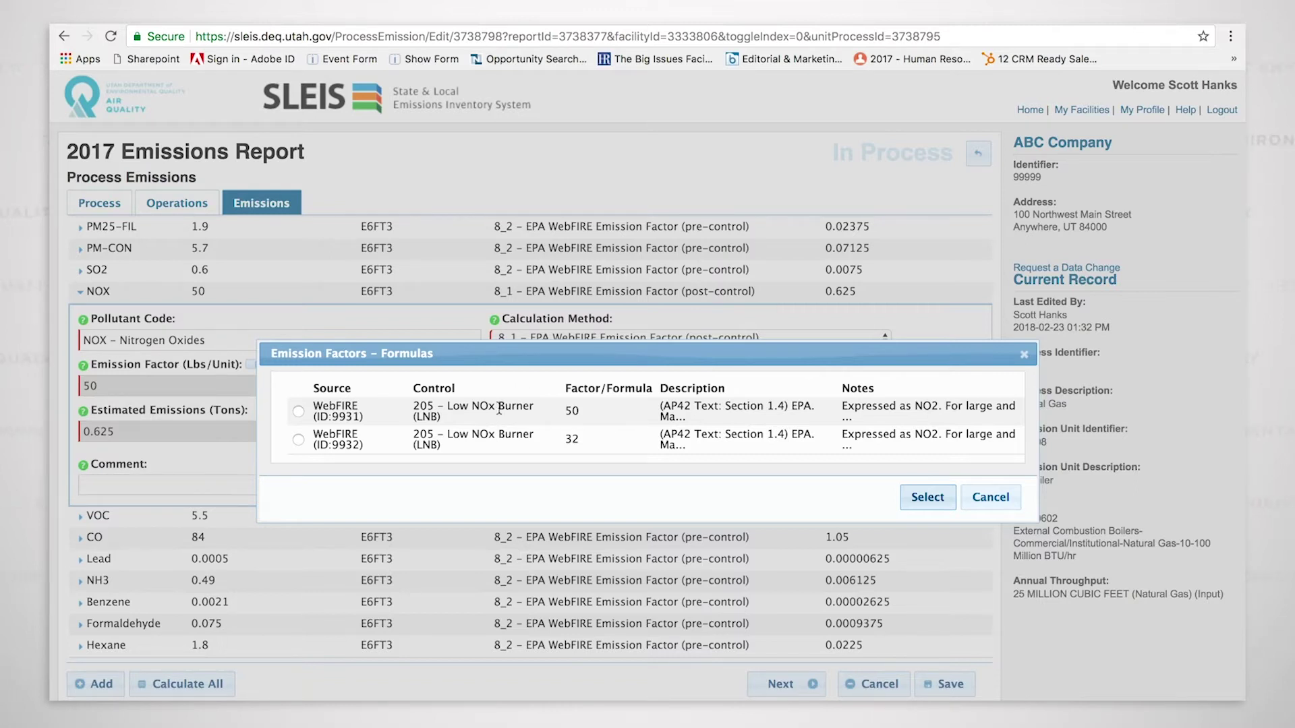
left_click(298, 410)
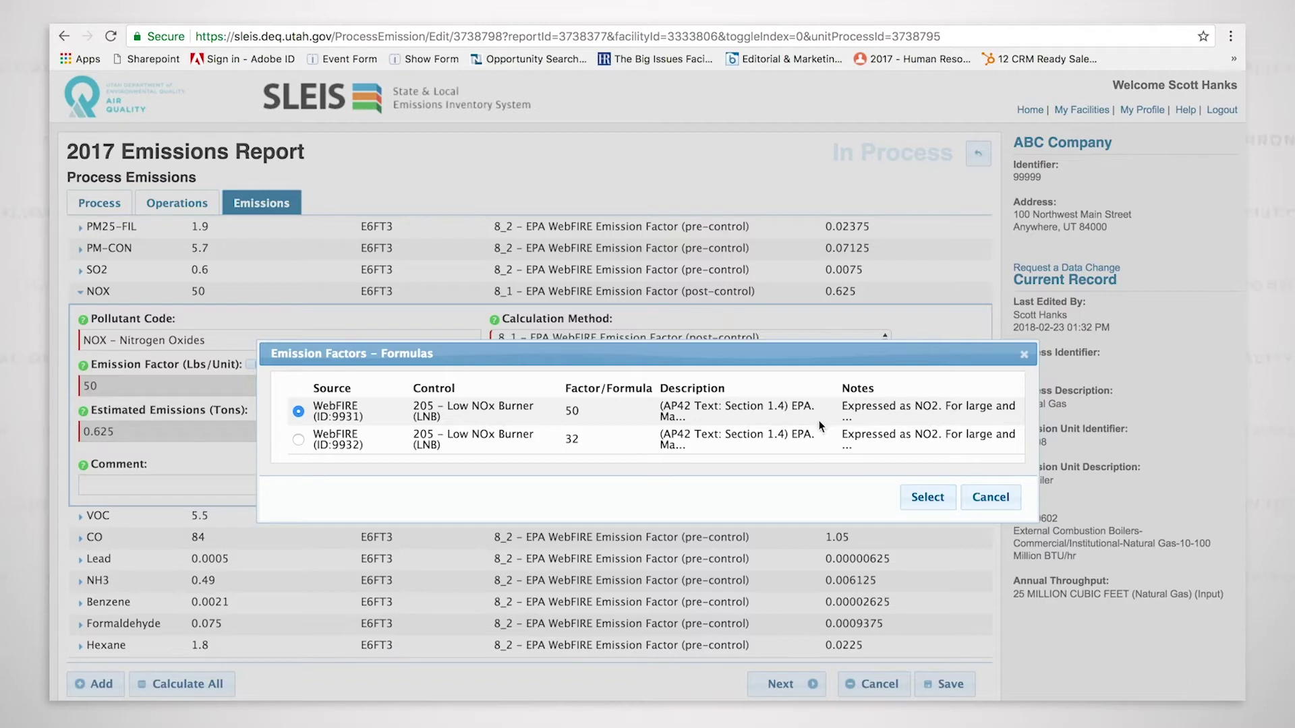
left_click(928, 498)
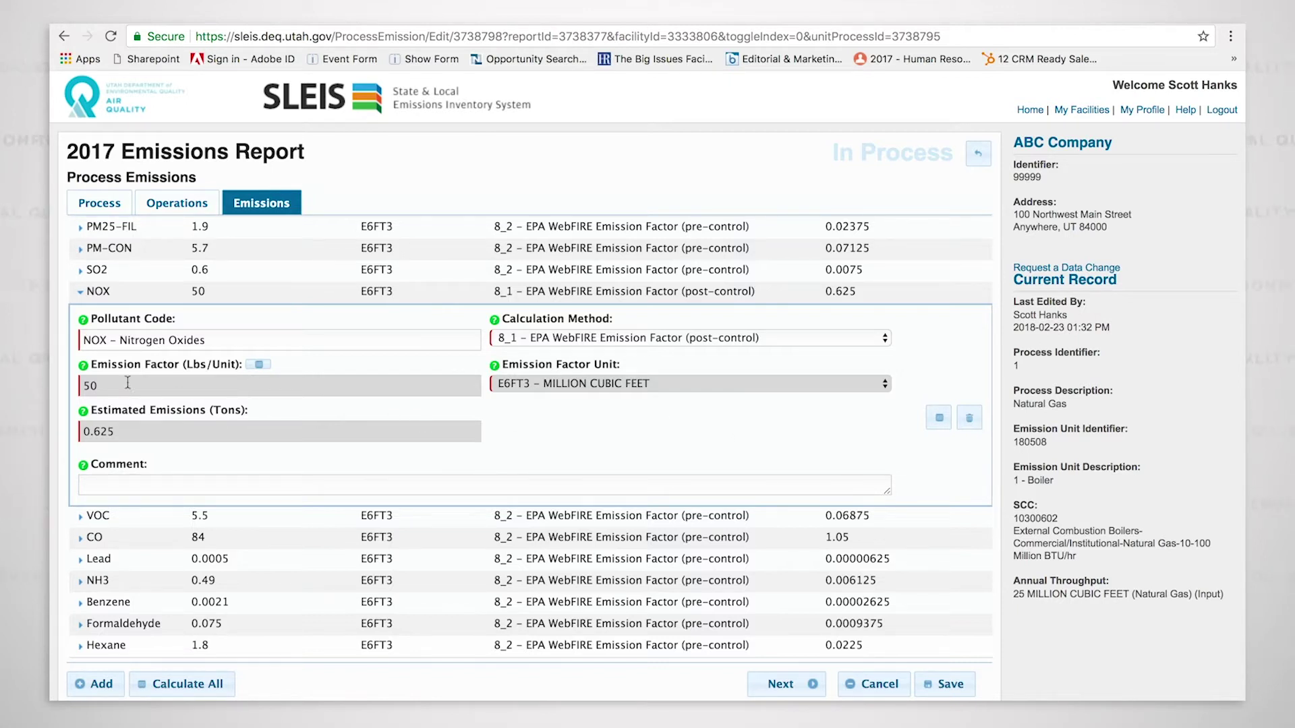
Collapse the NOX and PM10-PRI details and save the process emissions record
left_click(166, 293)
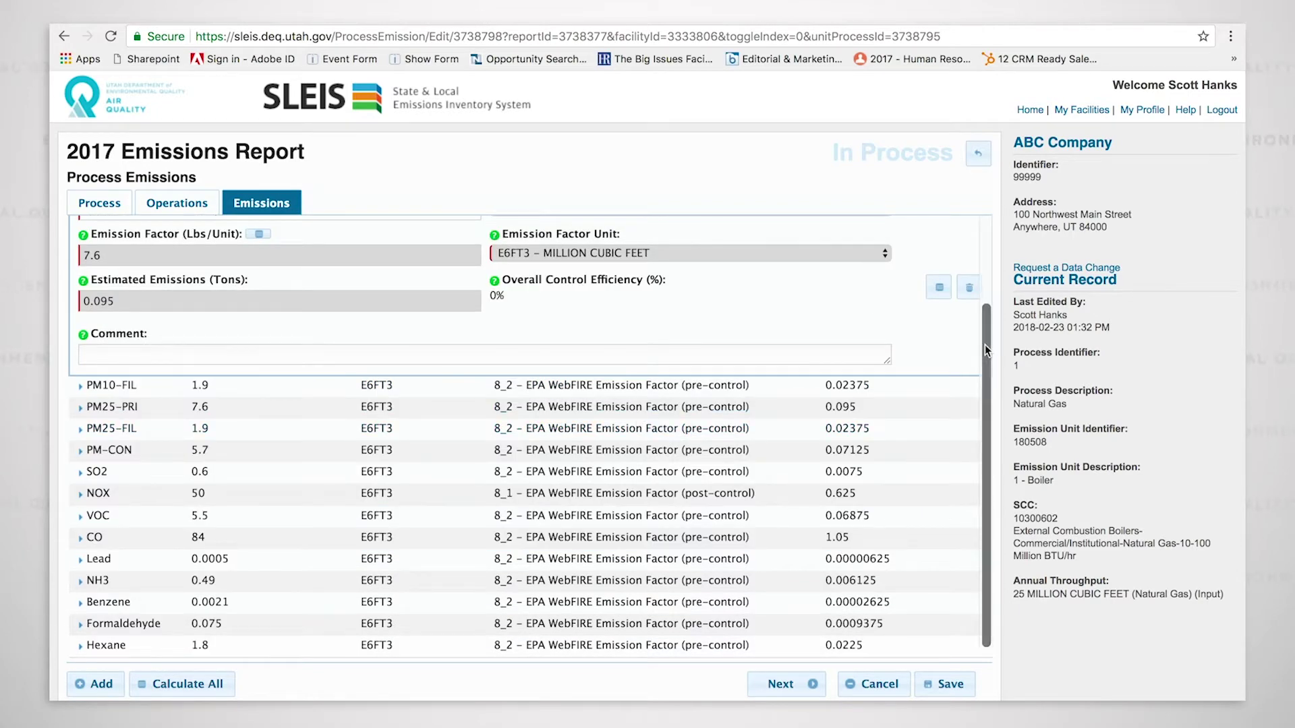
left_click_drag(984, 345, 973, 249)
left_click(252, 267)
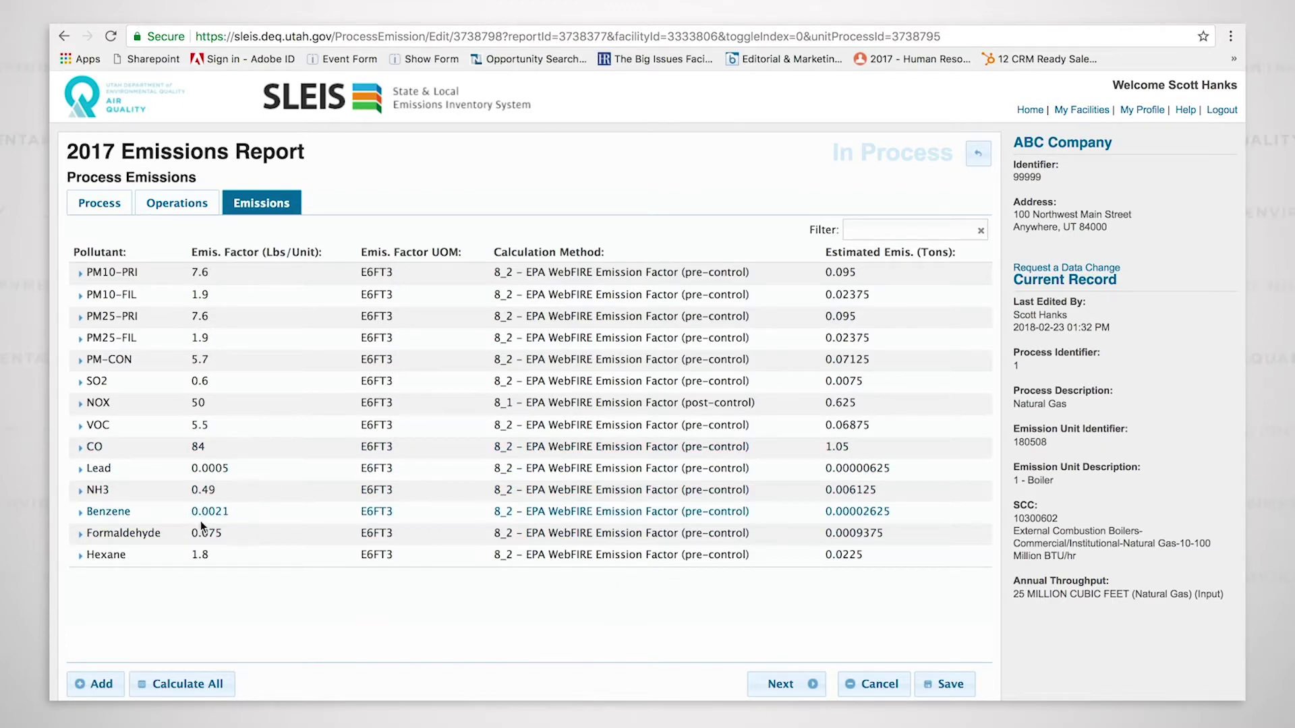
left_click(960, 696)
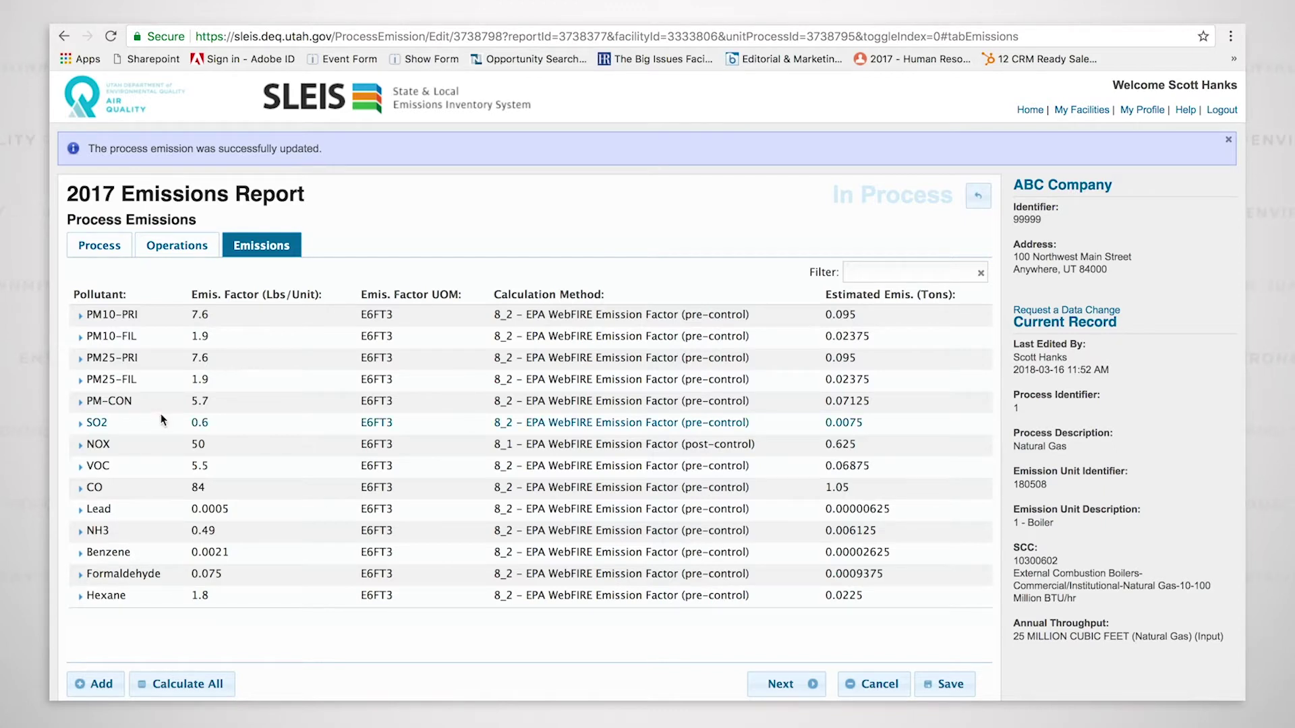
Set the Natural Gas process's annual throughput to 32 million cubic feet
left_click(105, 251)
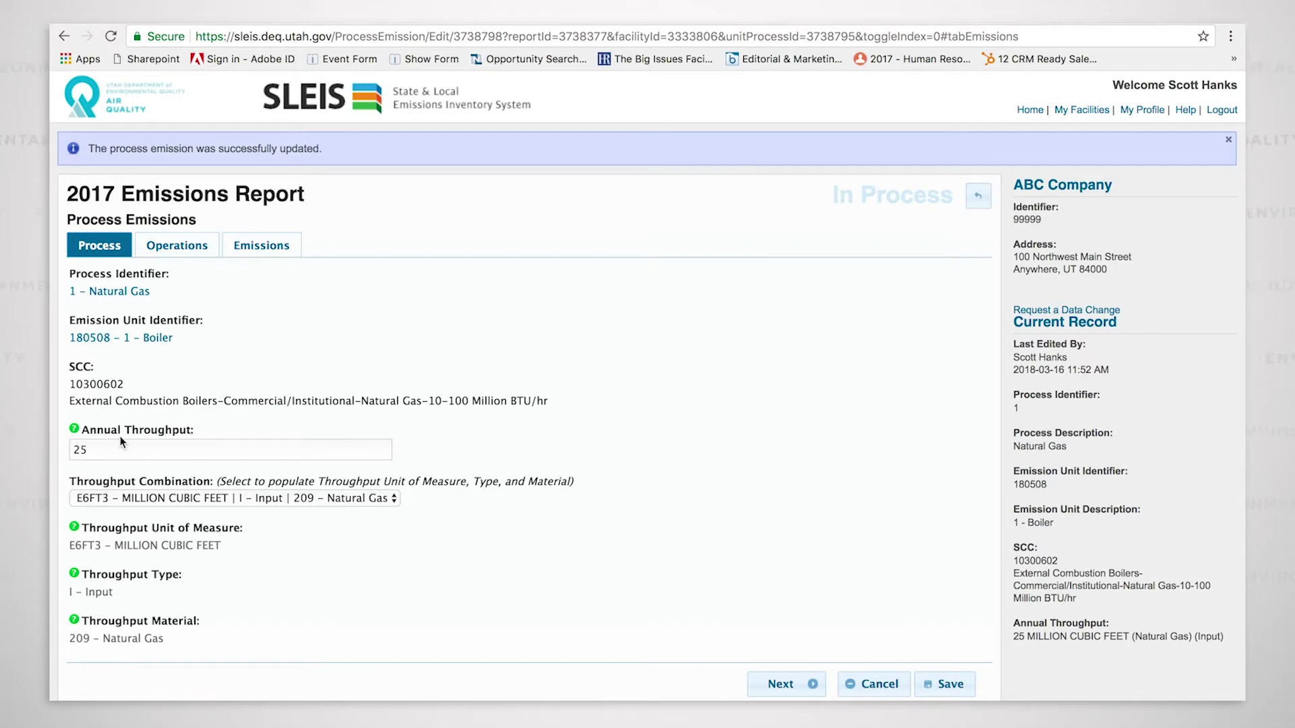
left_click_drag(95, 449, 64, 453)
type("32")
Recalculate all pollutant emissions for the Natural Gas process and save the record
left_click(275, 250)
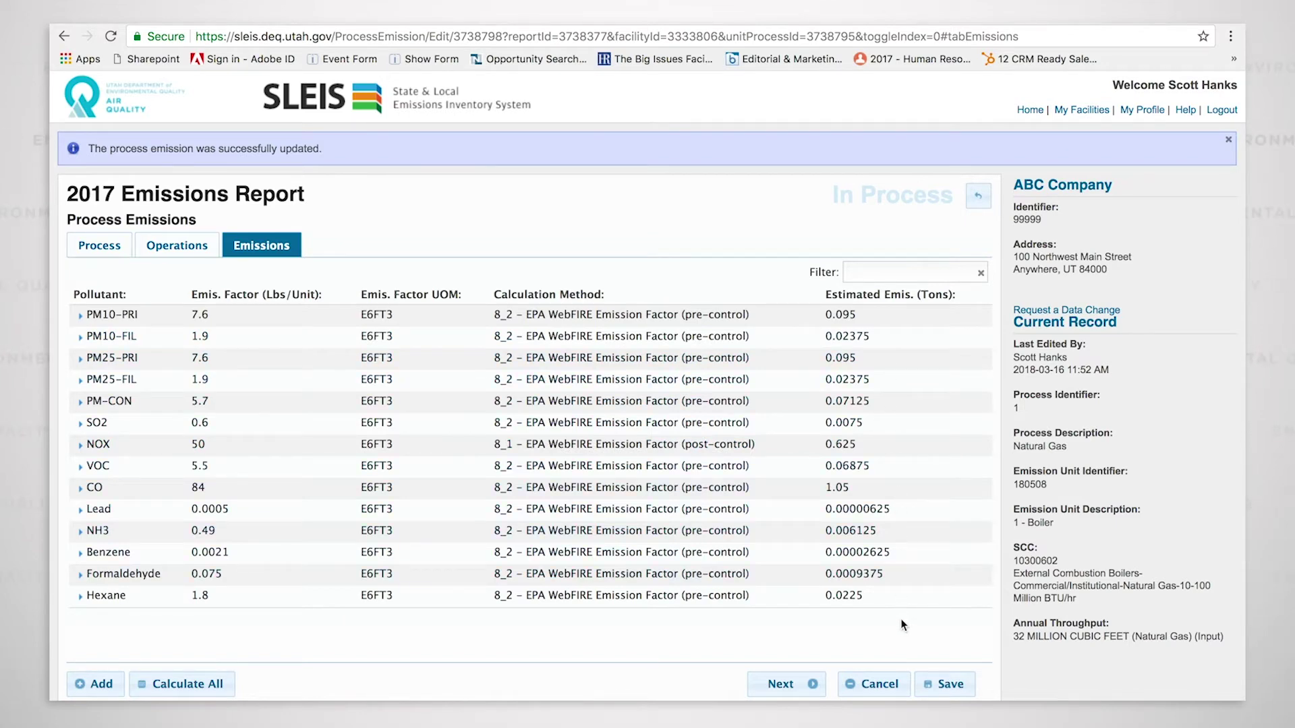
left_click(188, 685)
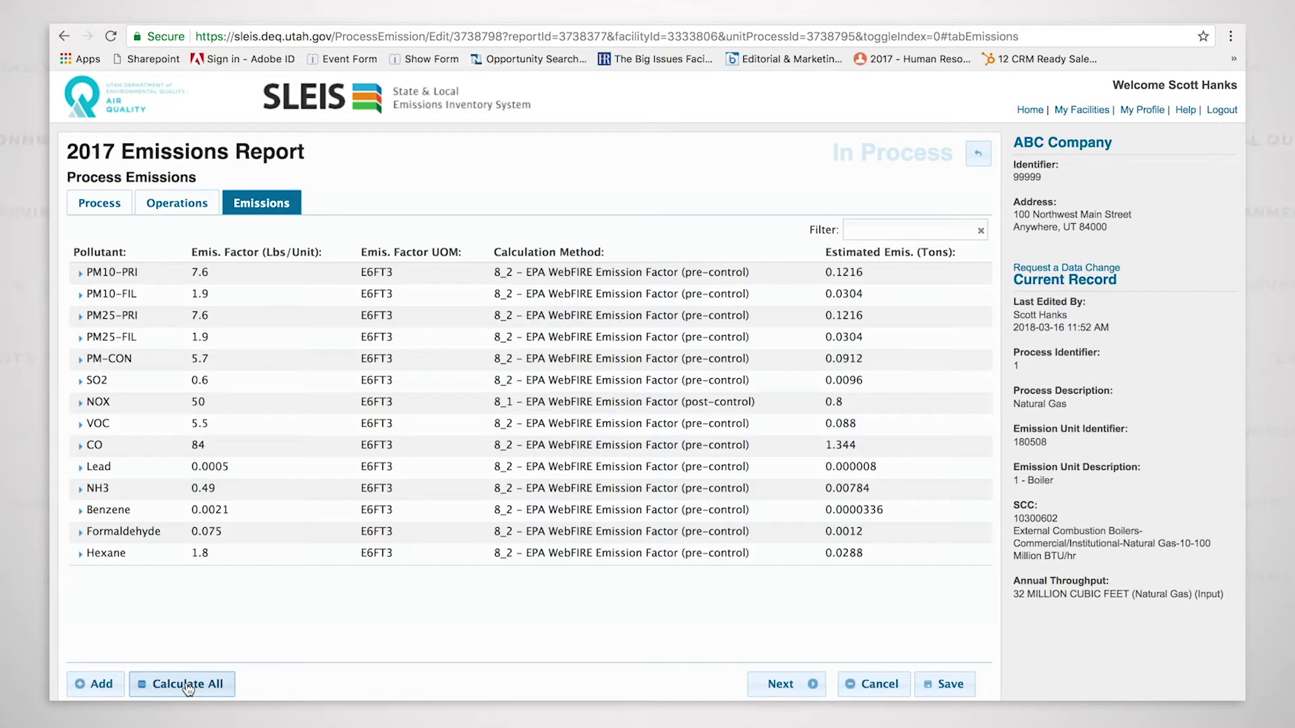
left_click(951, 686)
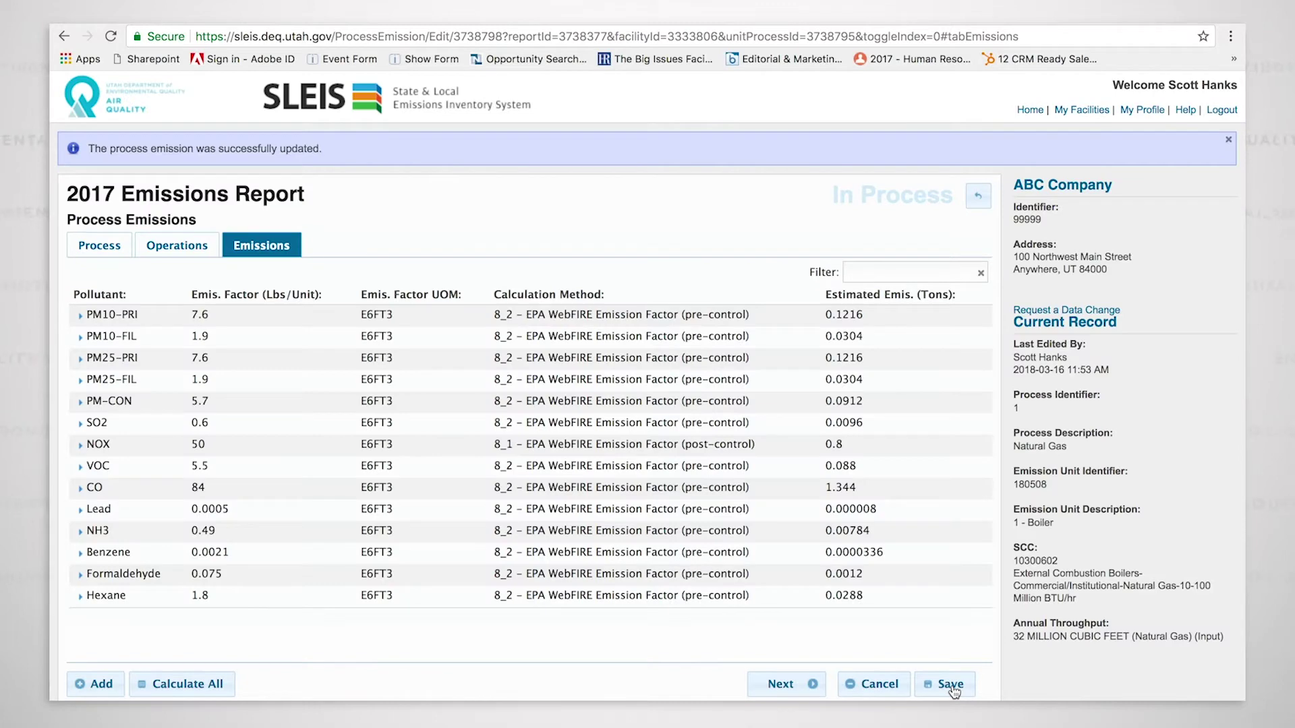
Return to the process emissions list, open the Boiler's Diesel Fuel process for editing, and review its throughput, supplemental parameters and operations data
left_click(978, 196)
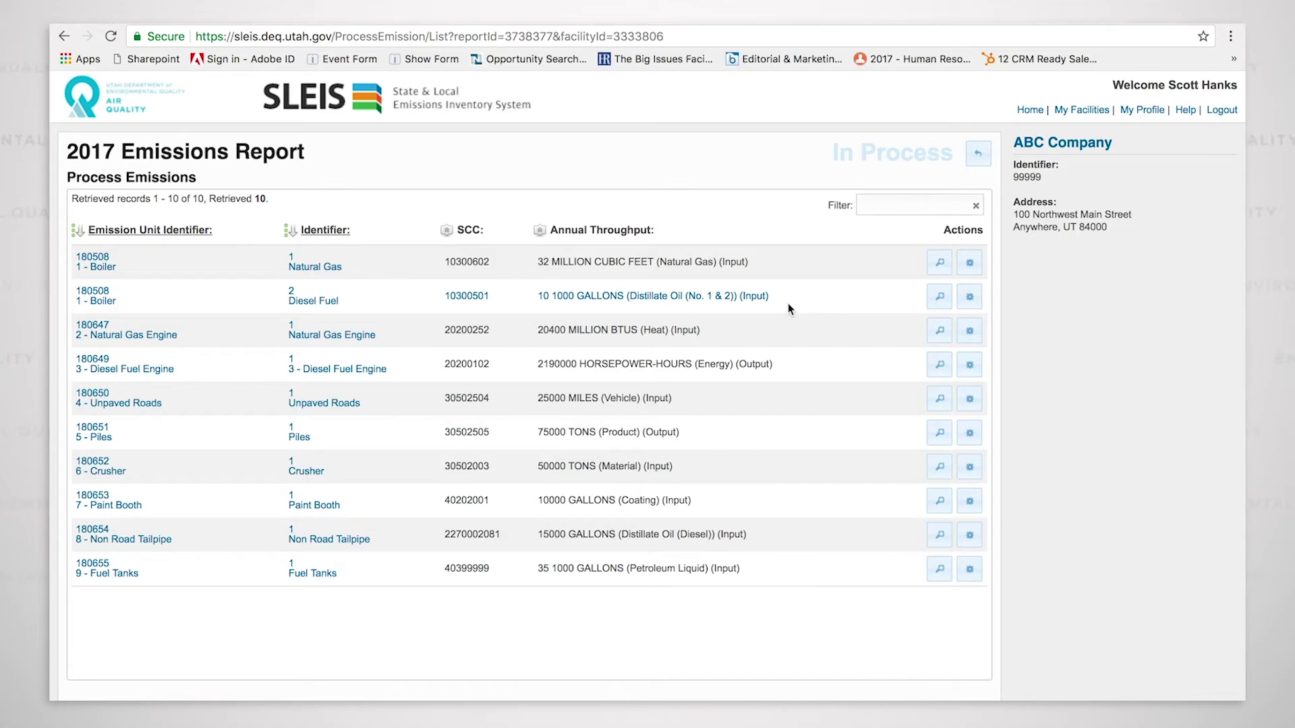
left_click(969, 298)
scroll(701, 335, "down", 3)
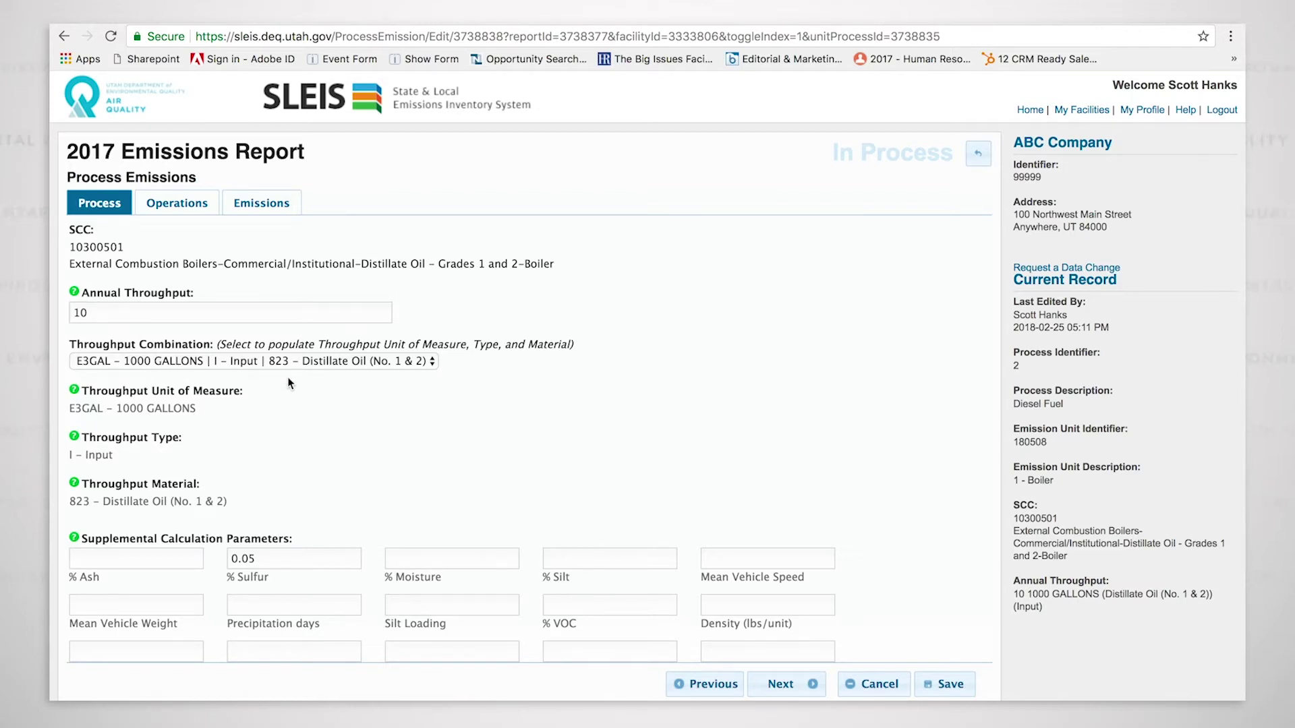
scroll(411, 449, "down", 3)
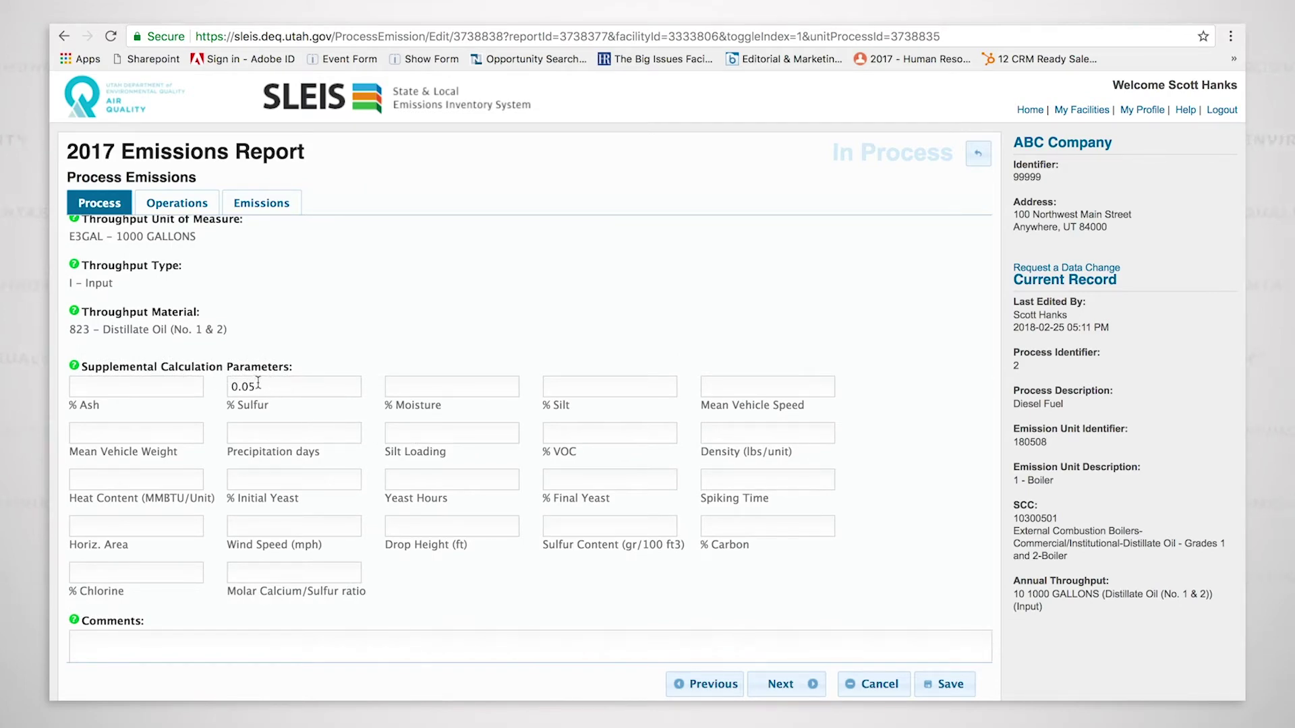
scroll(420, 335, "up", 2)
scroll(420, 341, "up", 3)
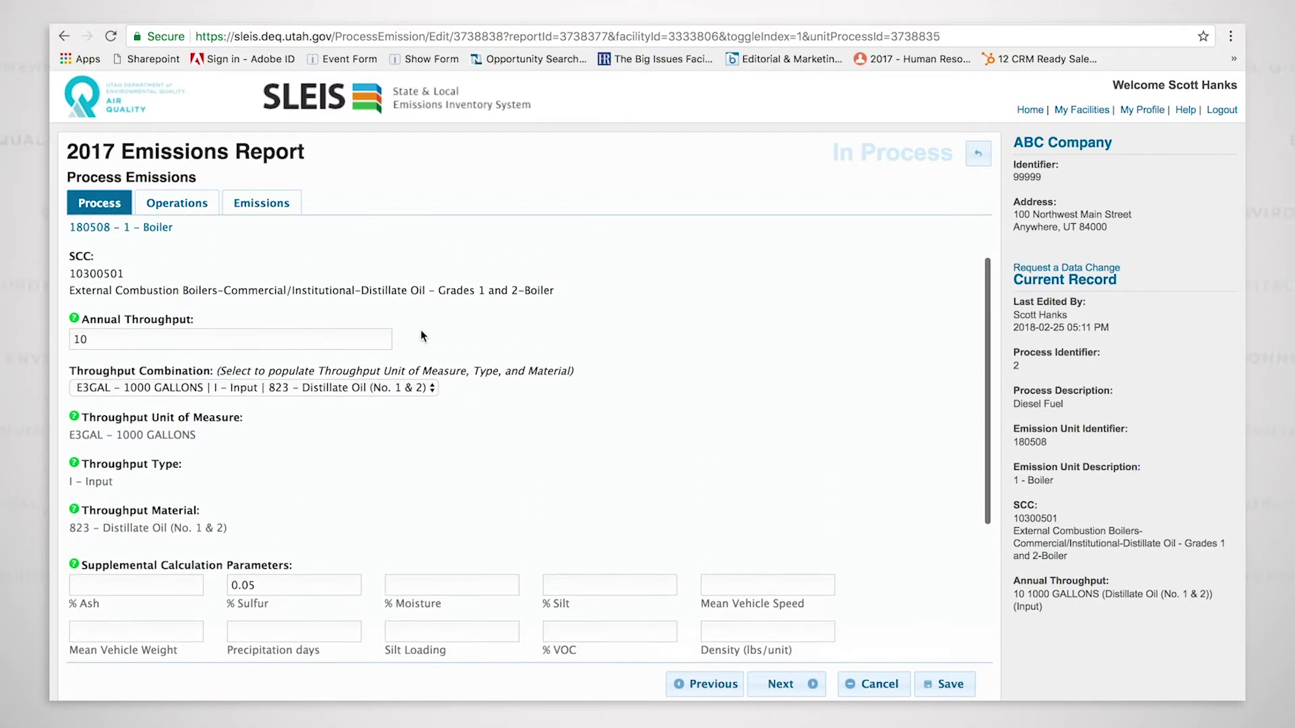
left_click(184, 204)
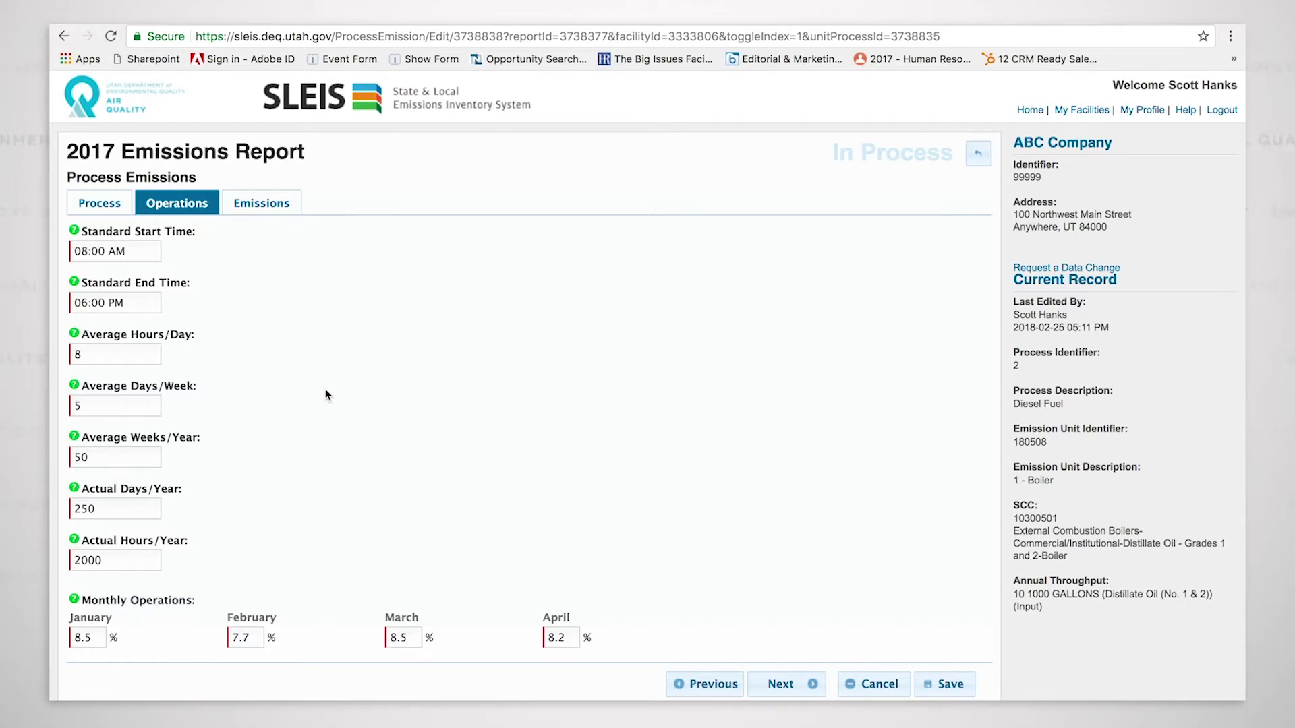
For the Diesel Fuel process's SO2 emissions, select the uncontrolled WebFIRE formula 142*SU as the emission factor
left_click(273, 203)
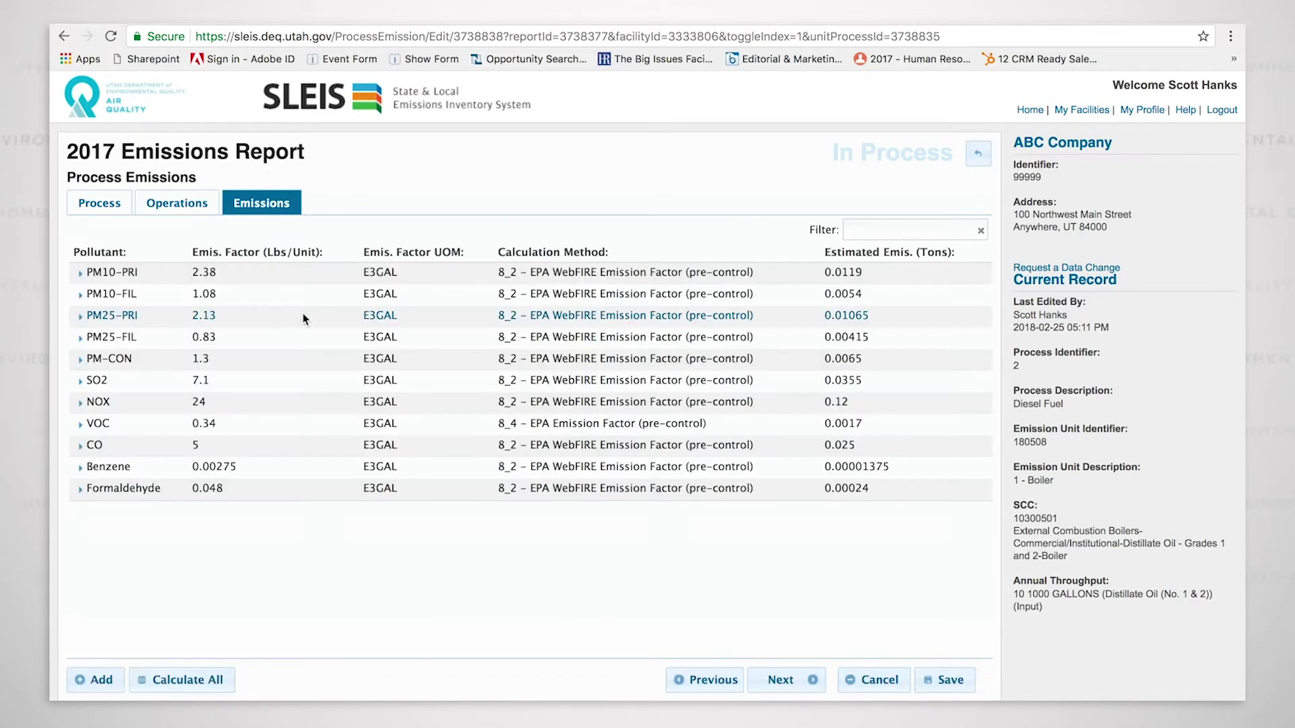
left_click(521, 274)
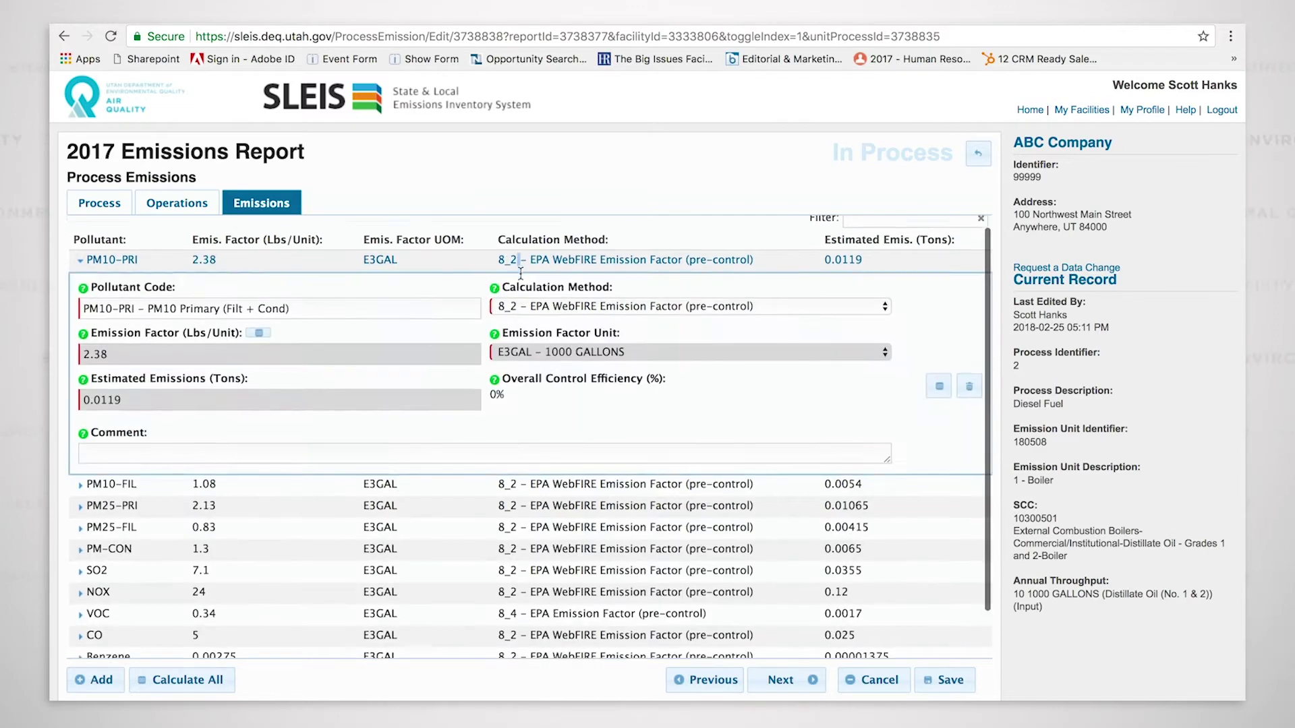
scroll(520, 273, "down", 1)
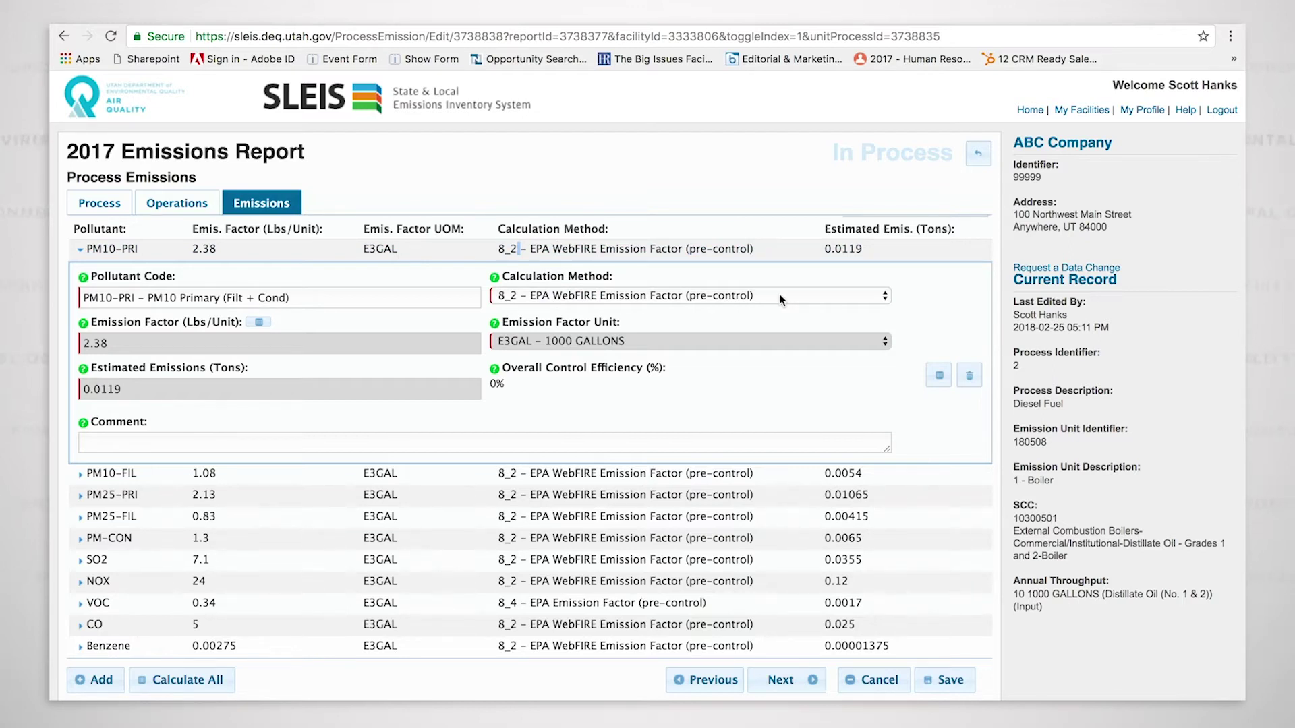
left_click(526, 559)
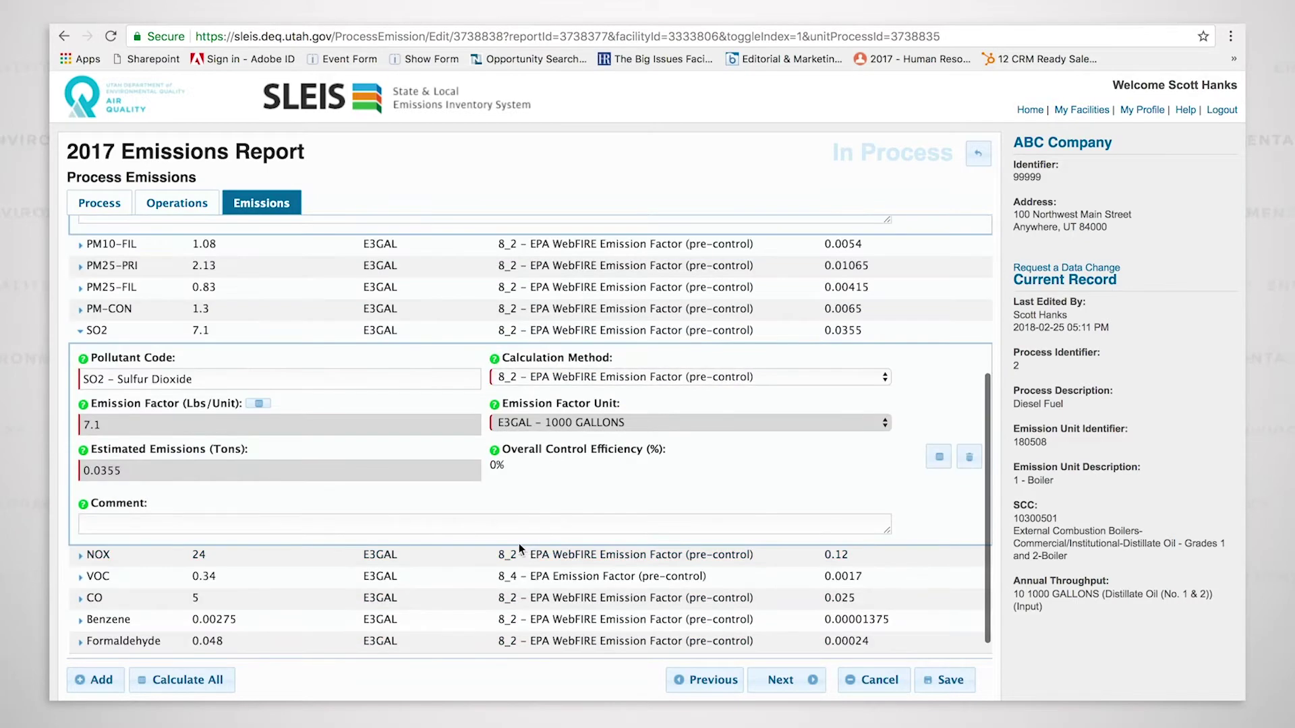
left_click(258, 405)
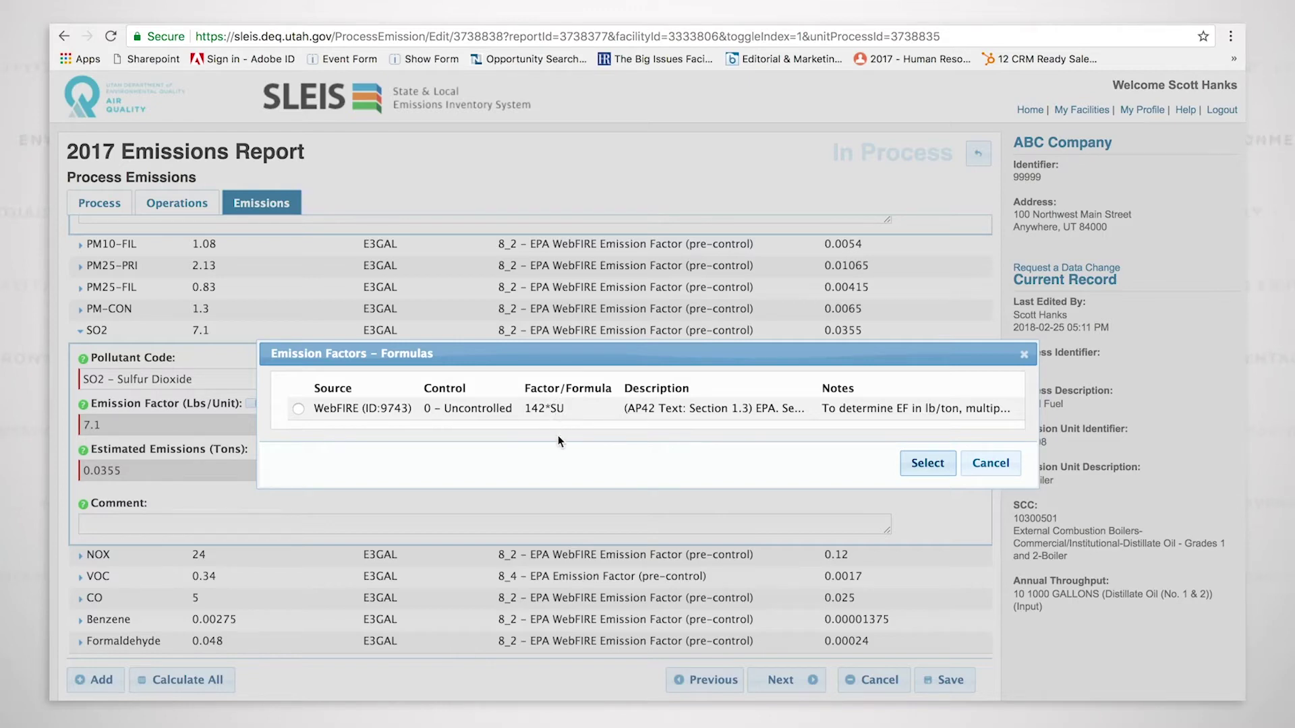
left_click(299, 409)
left_click(927, 463)
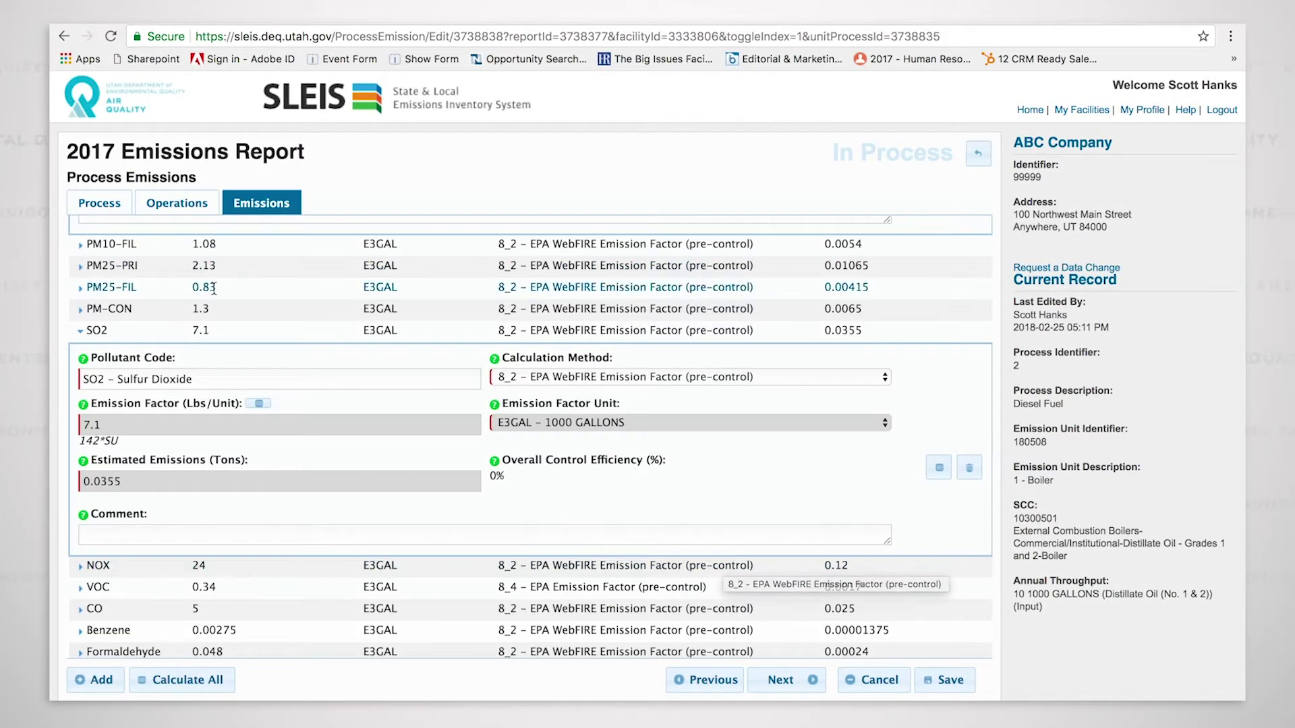
Clear the % Sulfur value in the Diesel Fuel process's supplemental calculation parameters
left_click(127, 210)
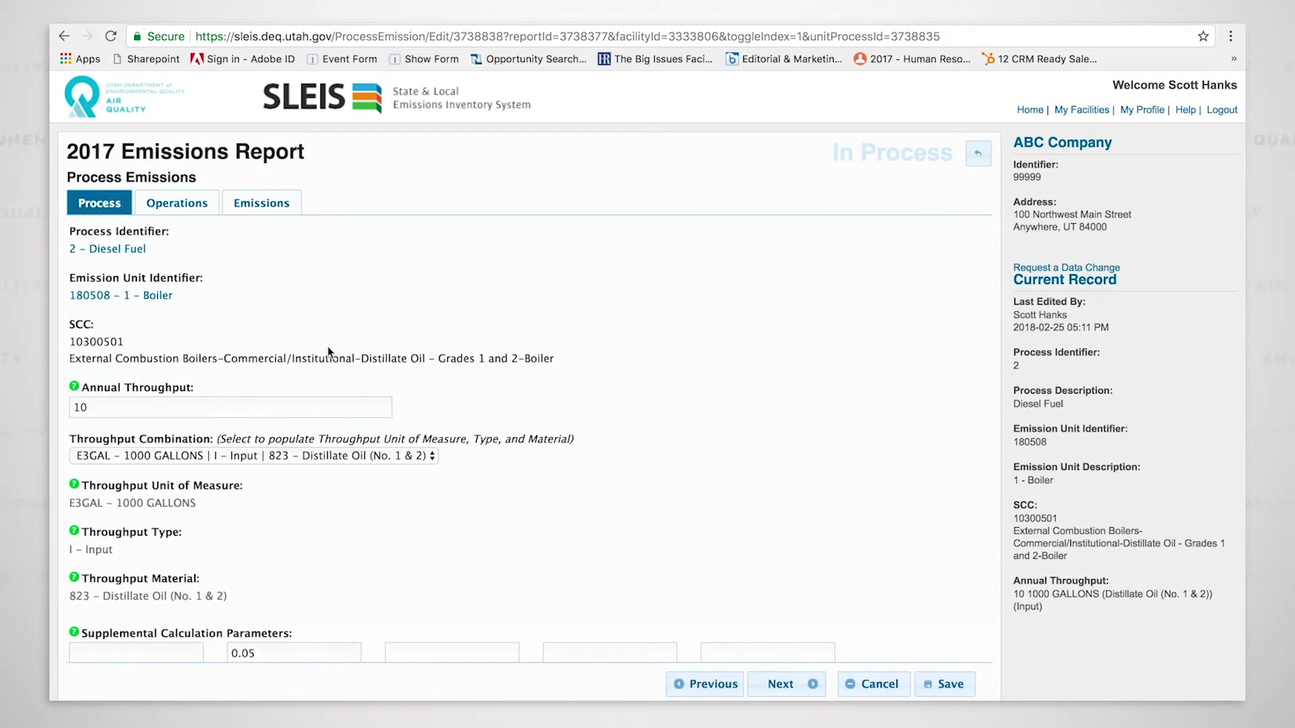
scroll(347, 374, "down", 3)
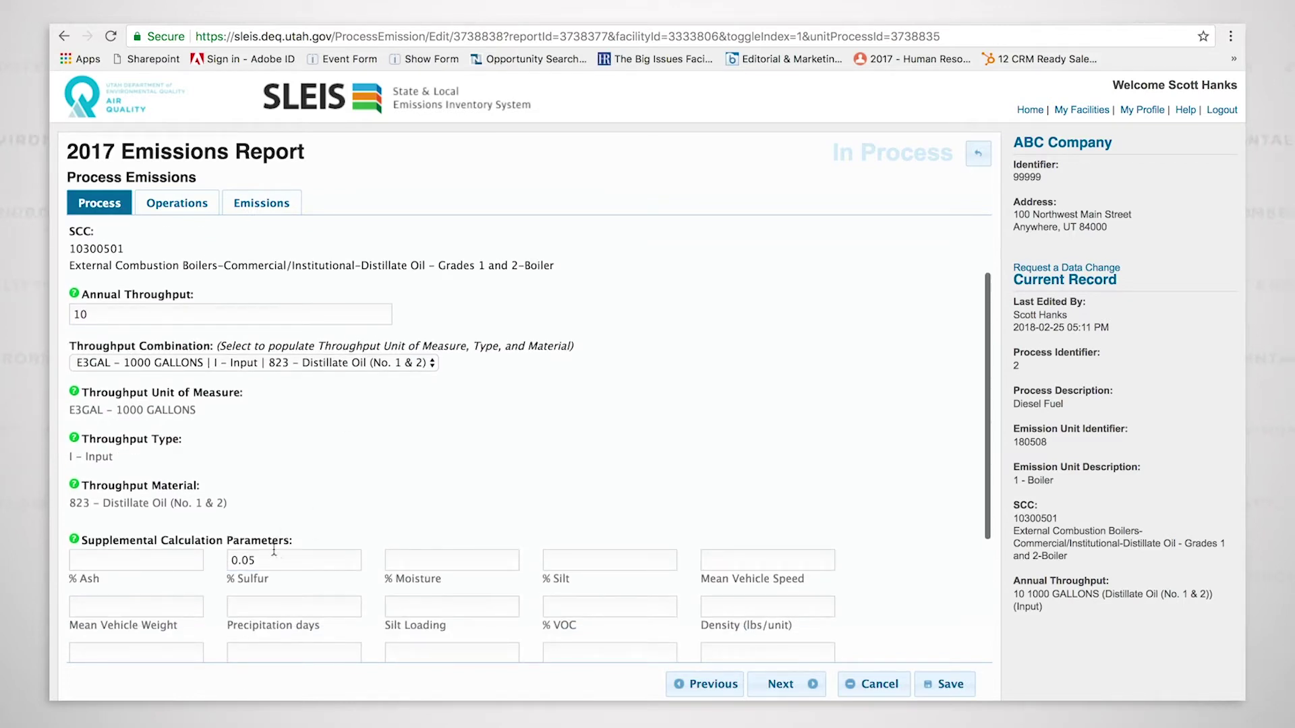
left_click_drag(270, 559, 224, 562)
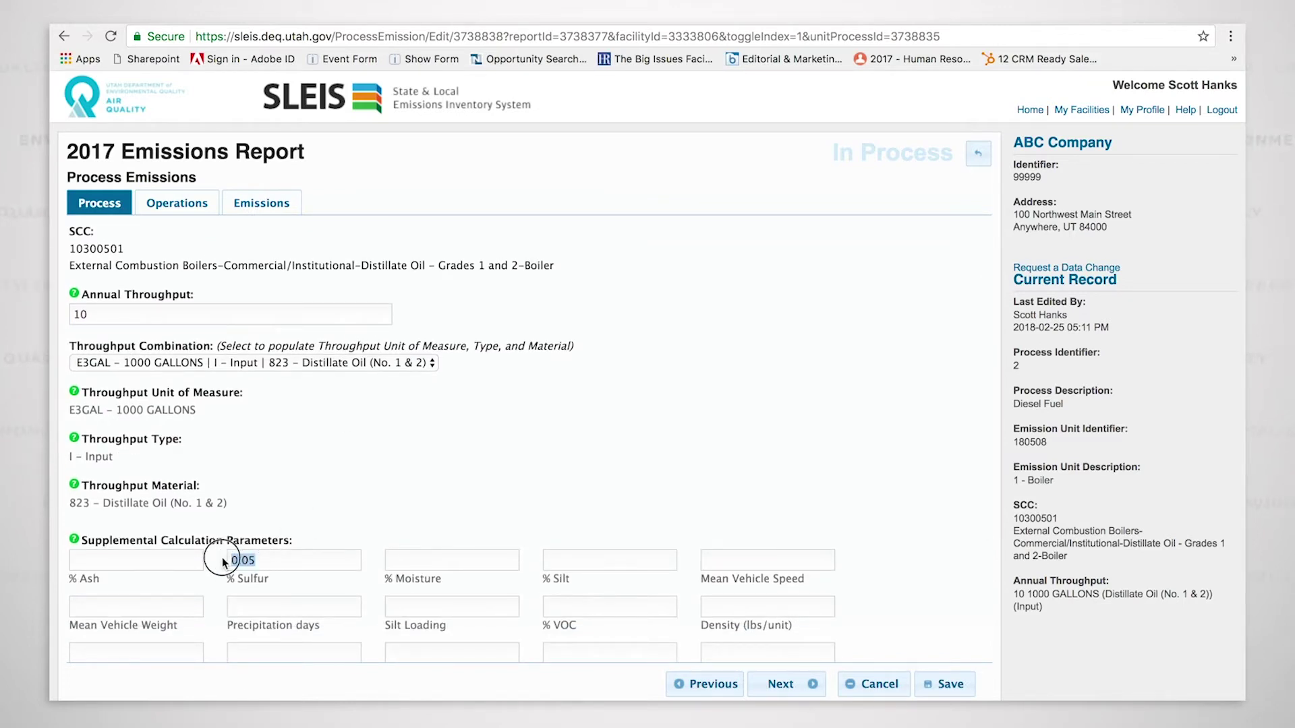
key("BackSpace")
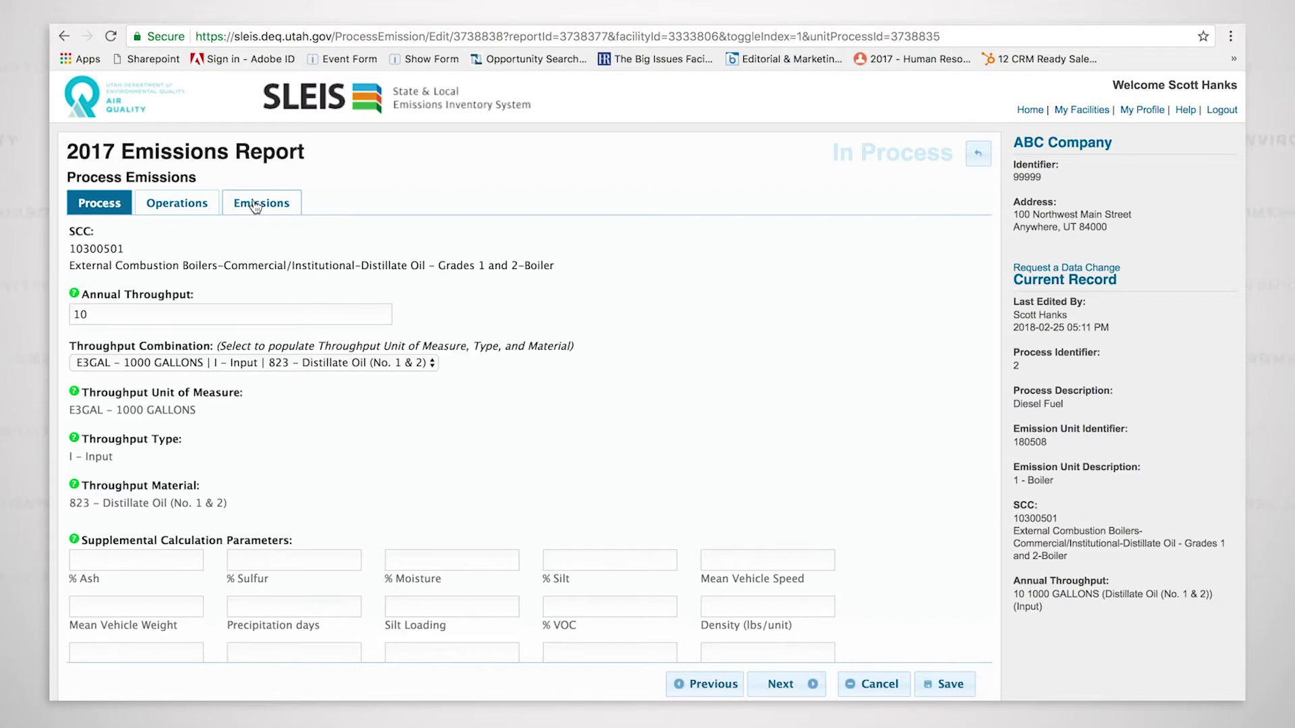
Try to apply the WebFIRE formula 142*SU to the SO2 emissions with the % Sulfur parameter empty
left_click(256, 204)
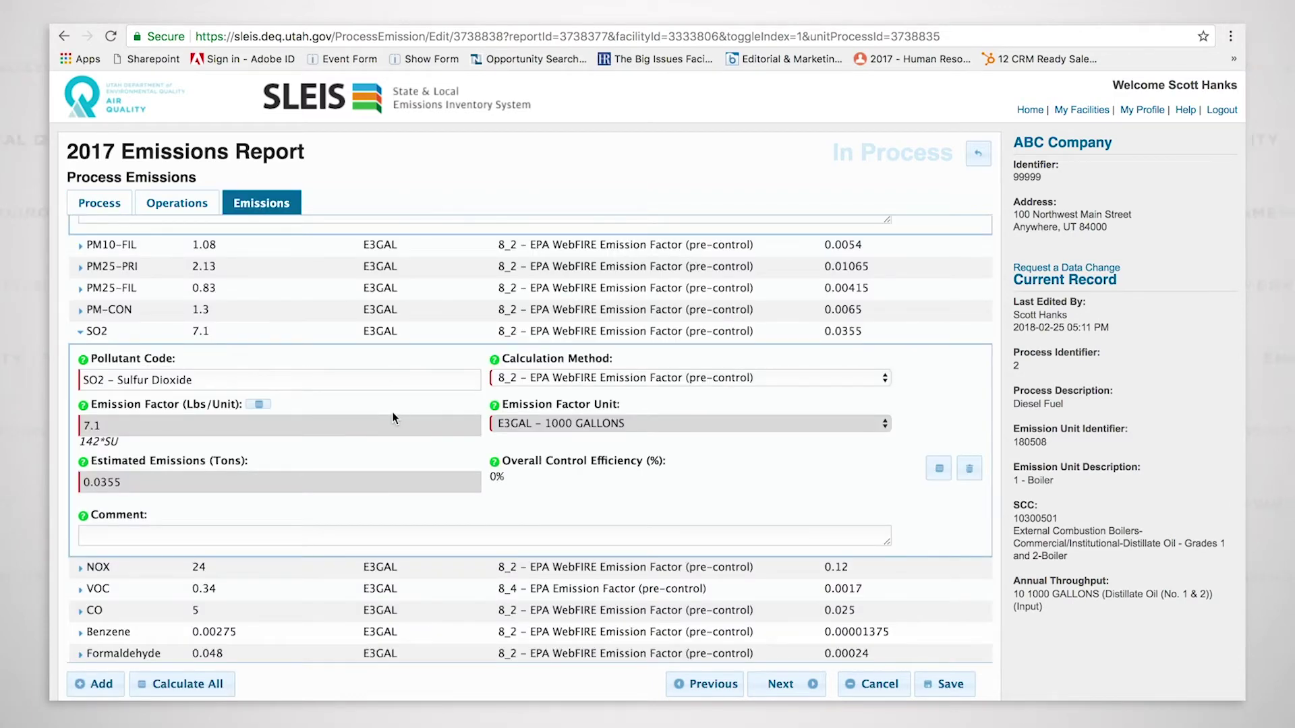
left_click(259, 406)
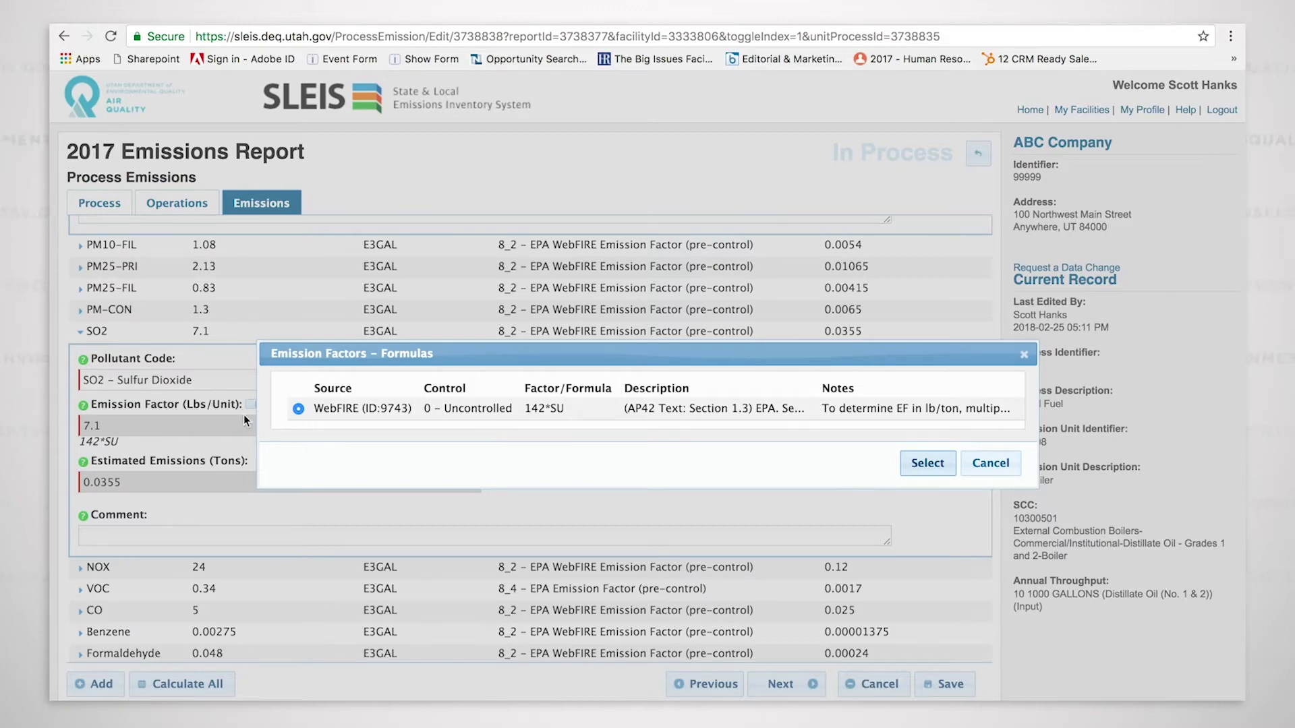
left_click(301, 411)
left_click(928, 463)
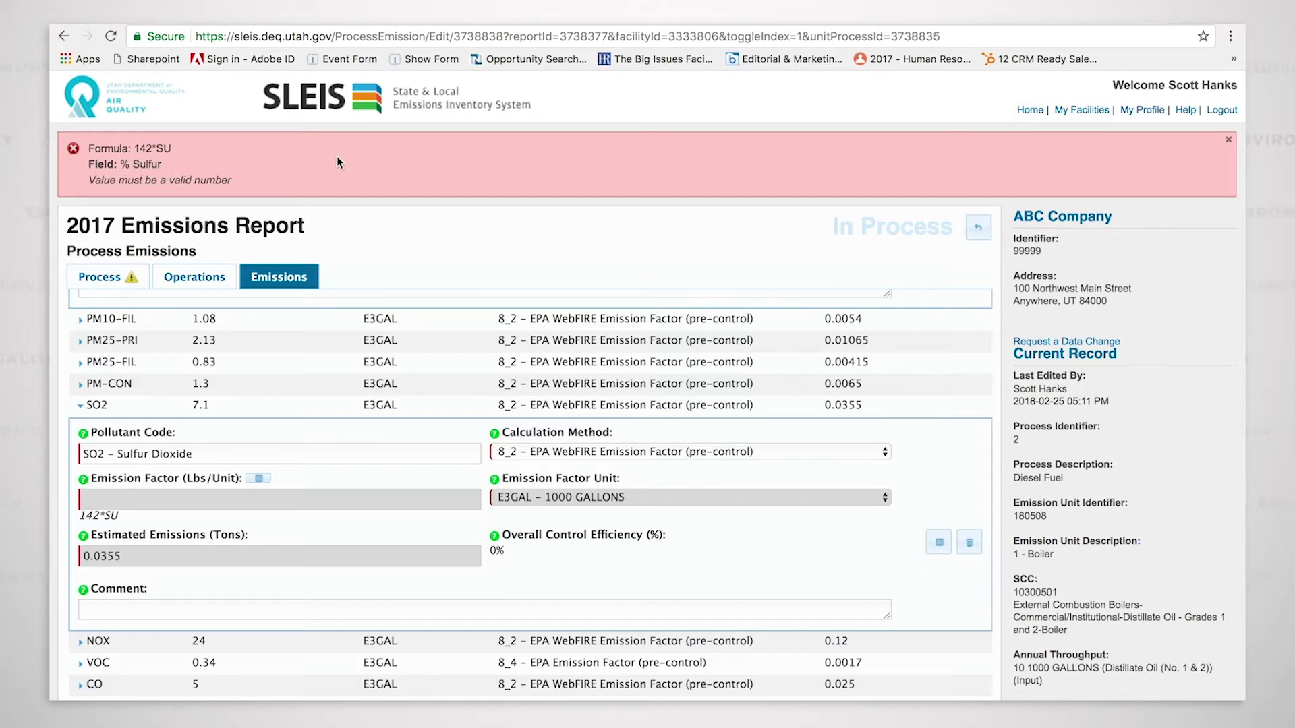
Set the % Sulfur supplemental calculation parameter to 0.05
left_click(111, 283)
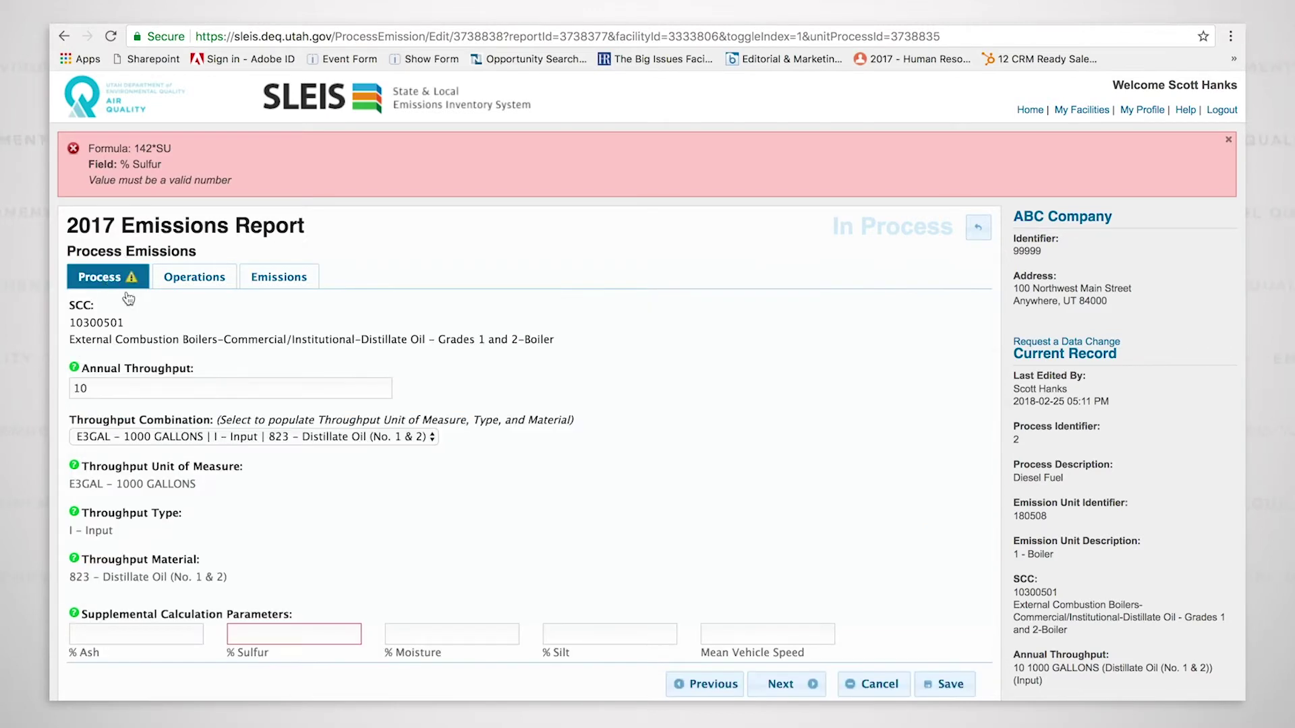
scroll(513, 568, "down", 2)
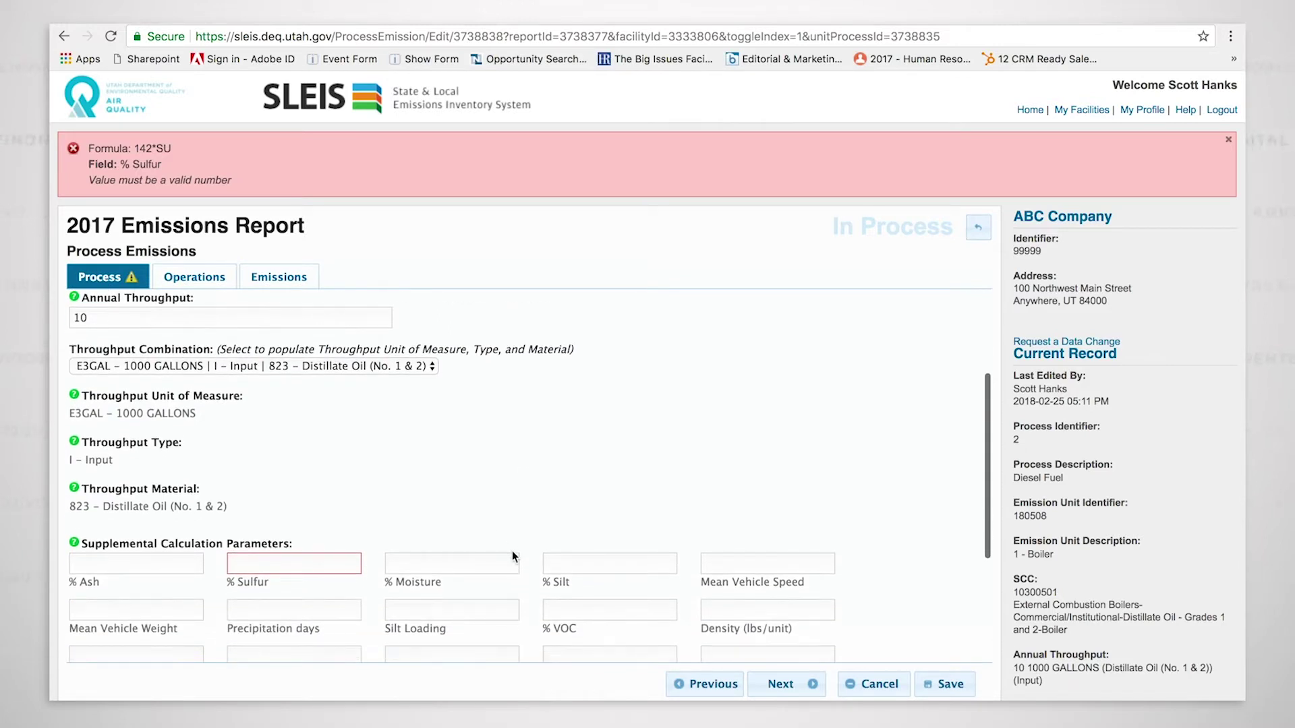
left_click(317, 562)
type("0.05")
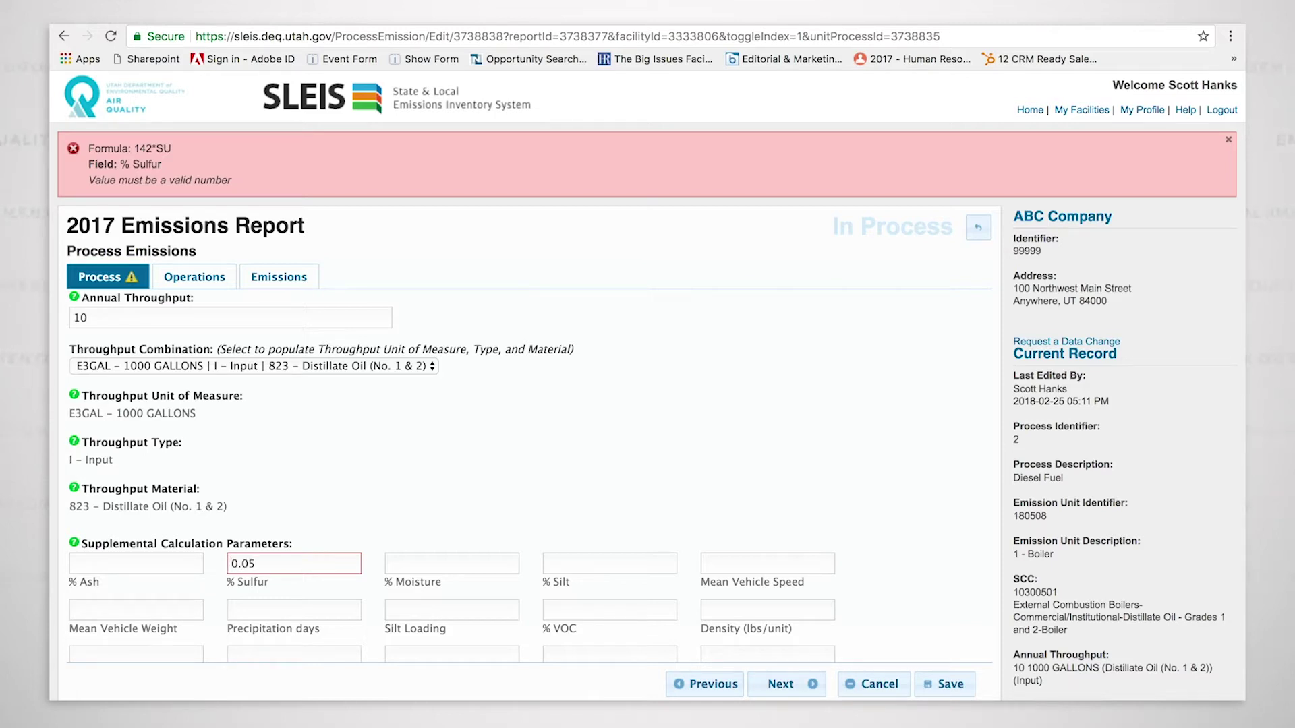
Reselect the uncontrolled WebFIRE formula 142*SU as the SO2 emission factor and save the Diesel Fuel process emissions record
left_click(289, 280)
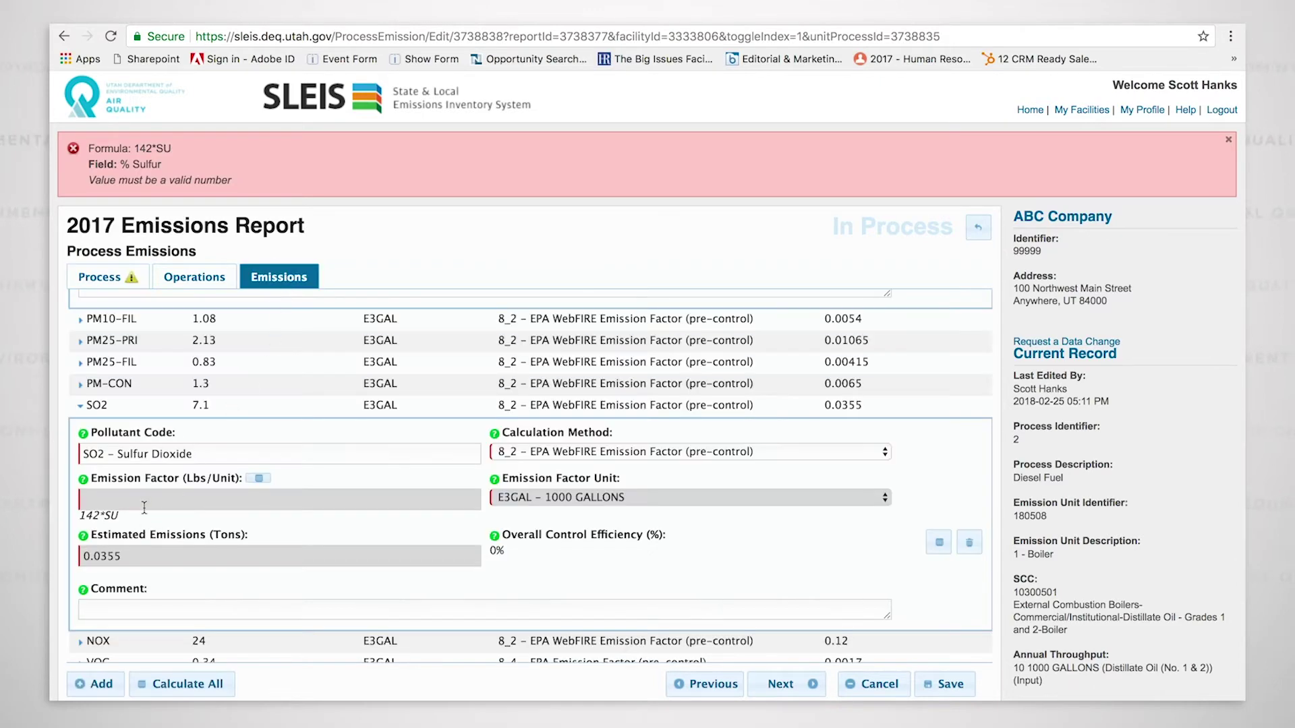
left_click(259, 480)
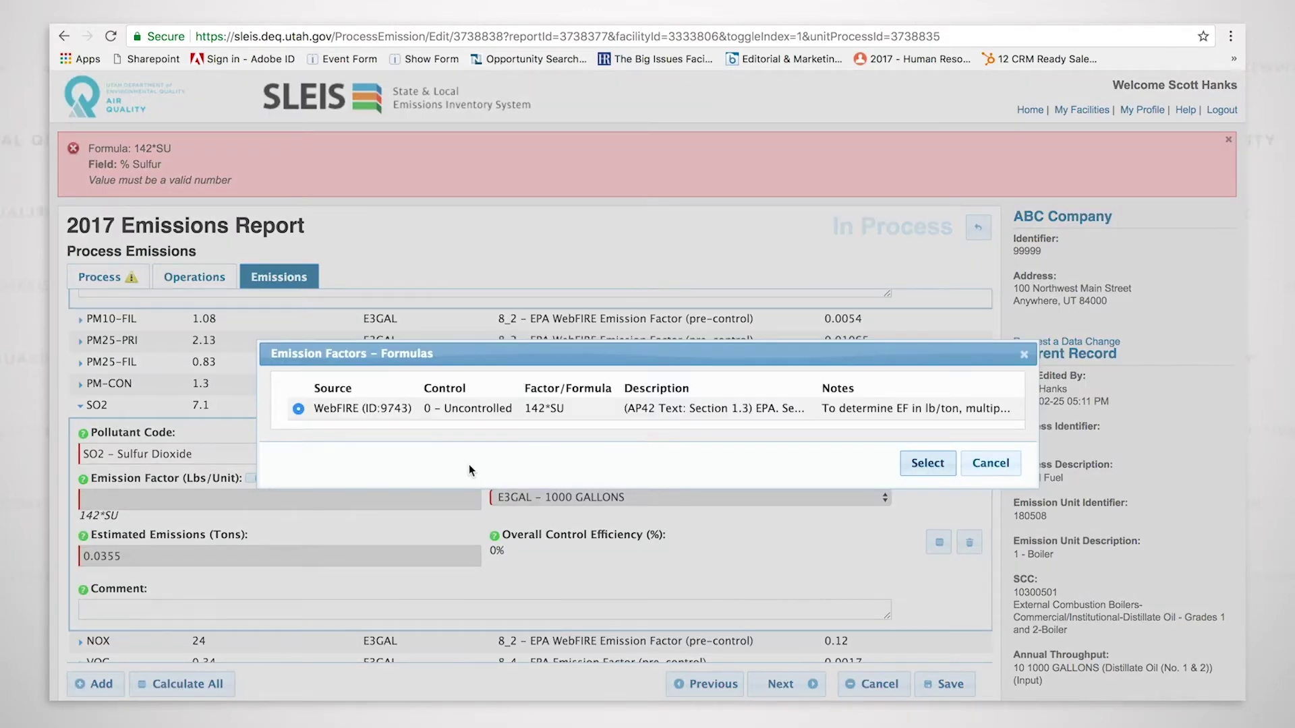
left_click(298, 409)
left_click(912, 477)
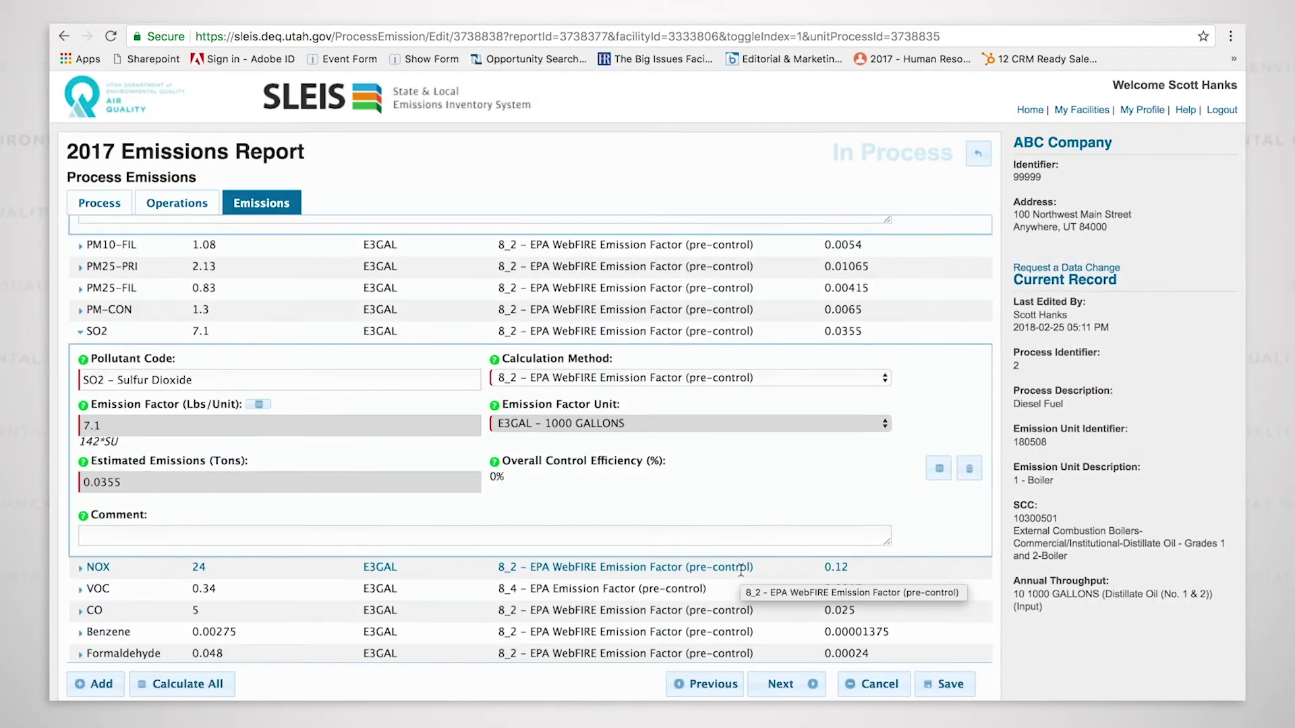
left_click(950, 687)
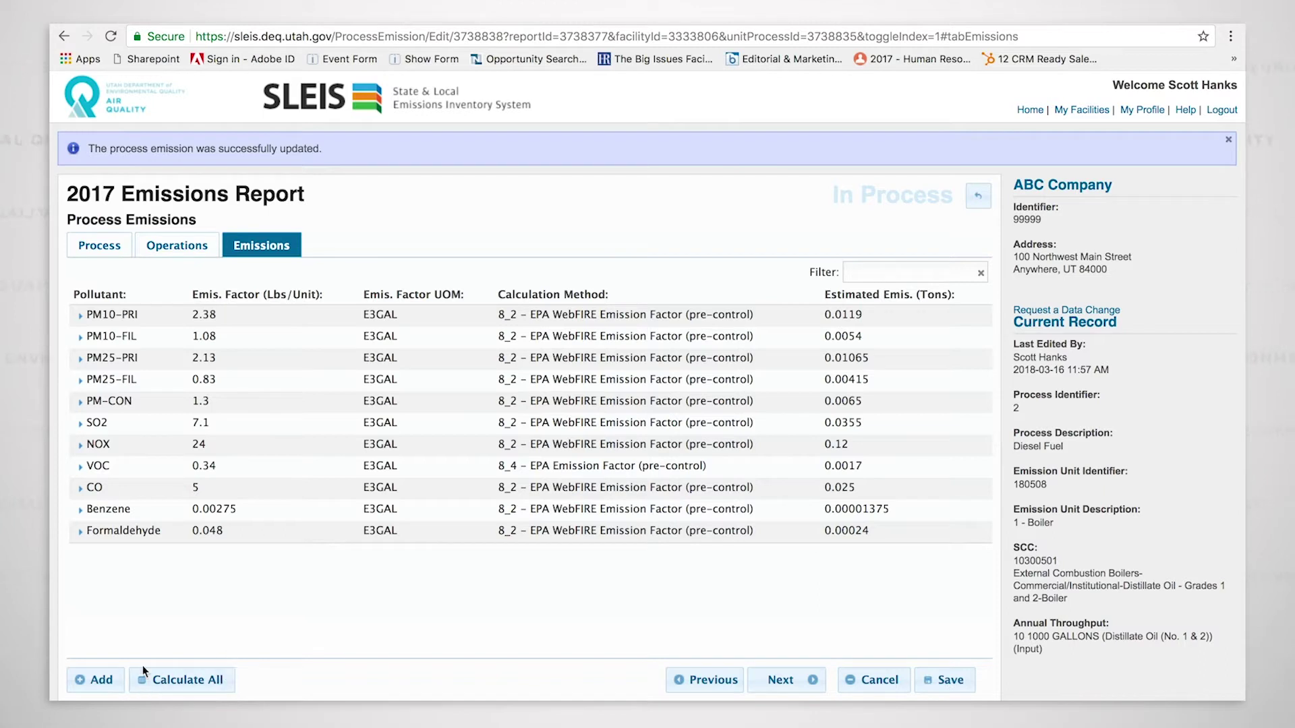
Set the Diesel Fuel process's annual throughput to 15 thousand gallons and its % Sulfur parameter to 0.15
left_click(102, 247)
left_click_drag(104, 451, 48, 454)
type("15")
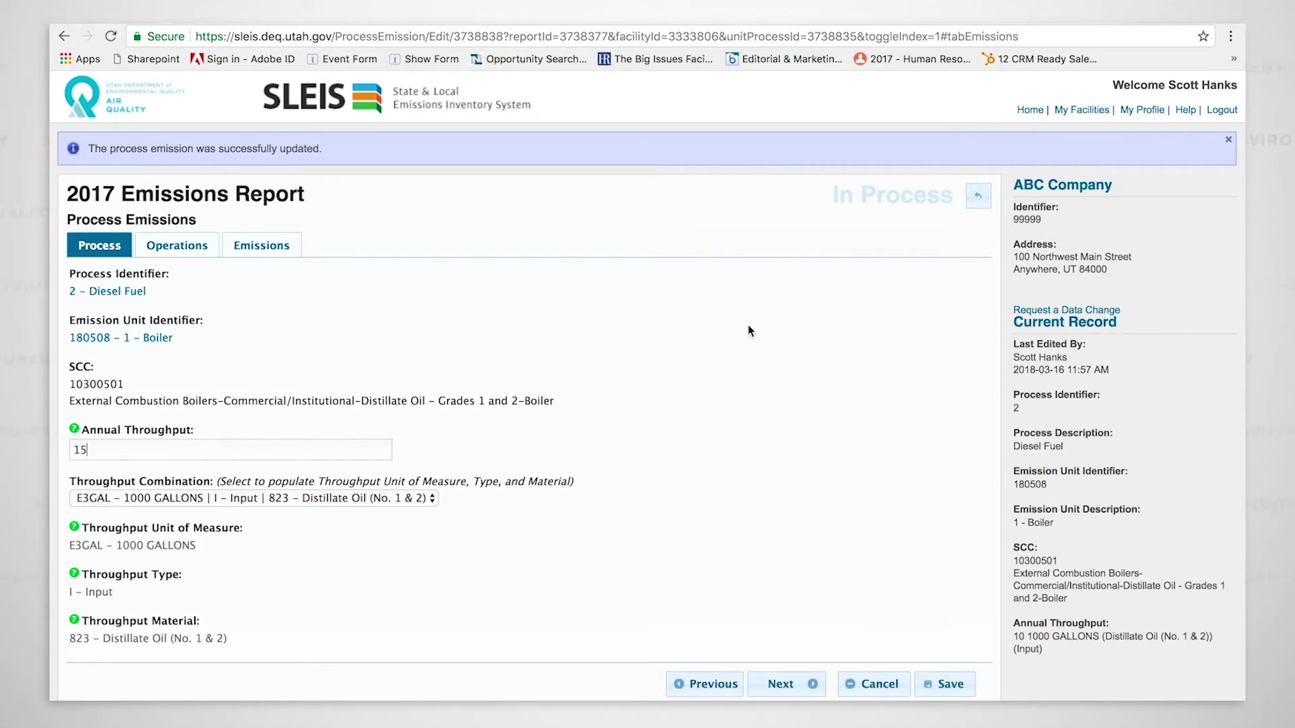
scroll(742, 371, "down", 5)
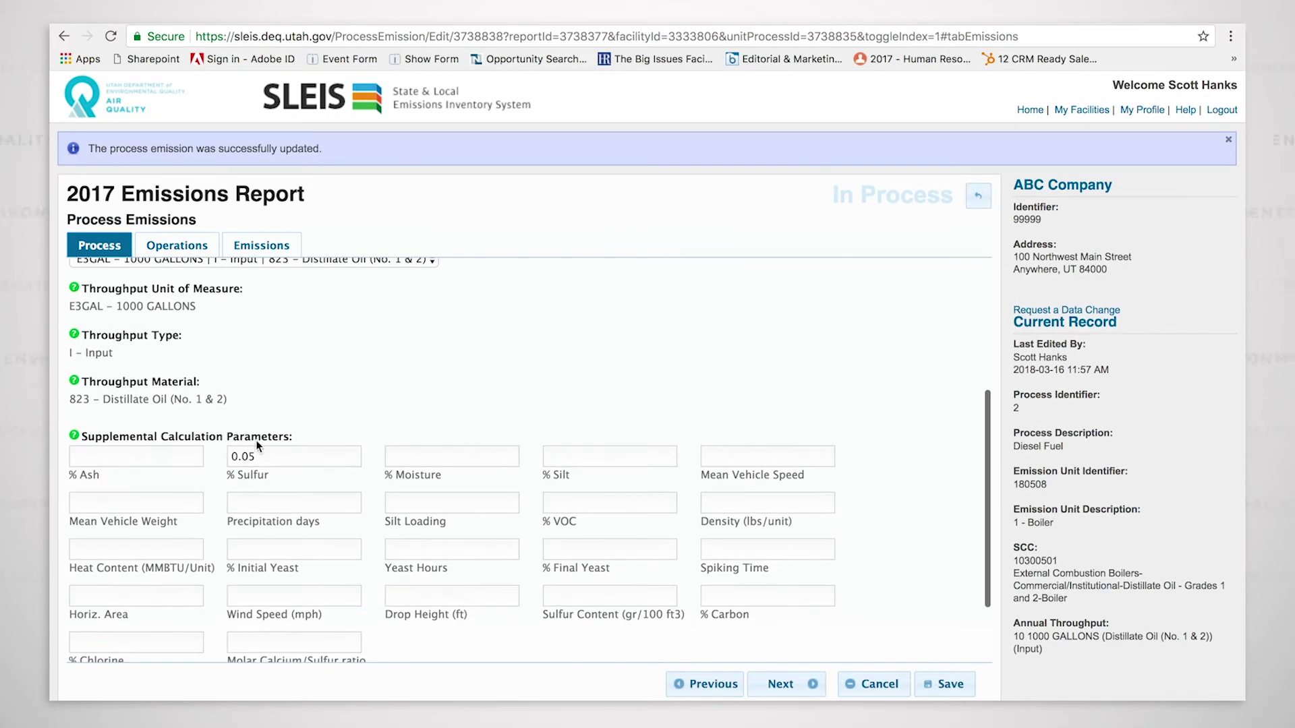
left_click_drag(259, 455, 243, 454)
type("15")
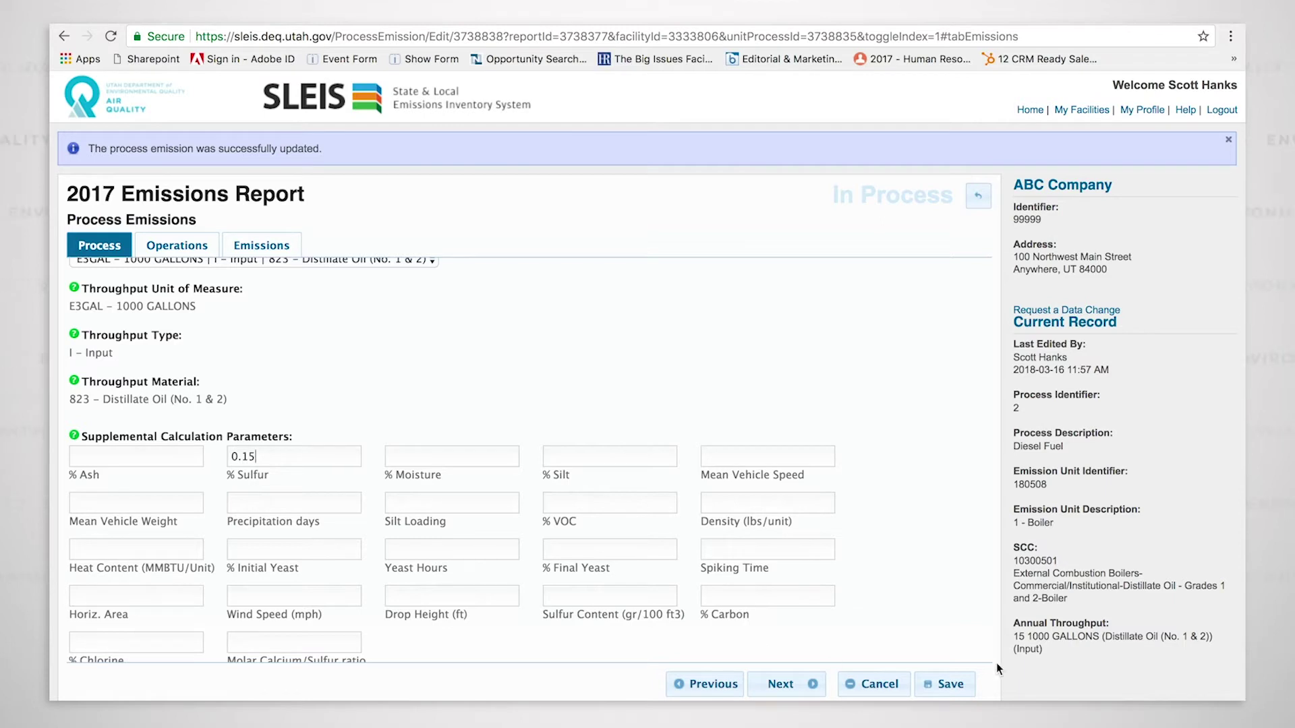
Recalculate all pollutant emissions for the Diesel Fuel process and save the record
left_click(262, 244)
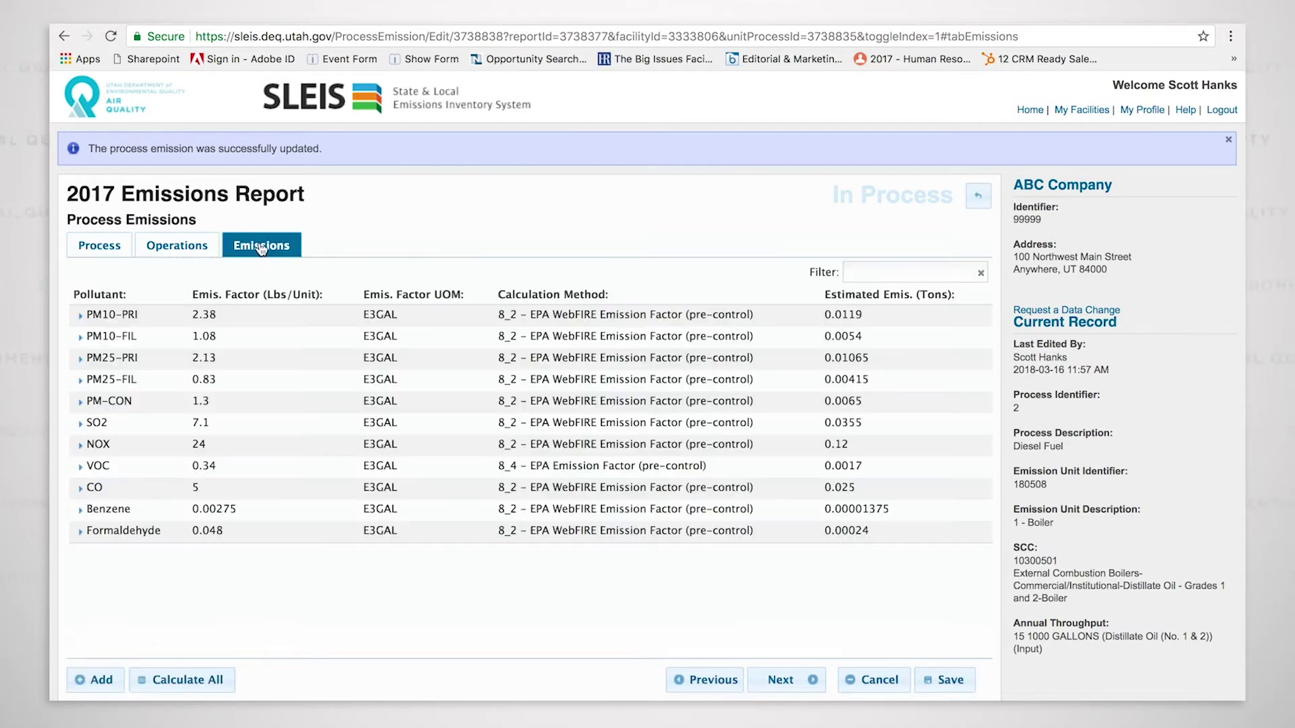
left_click(194, 685)
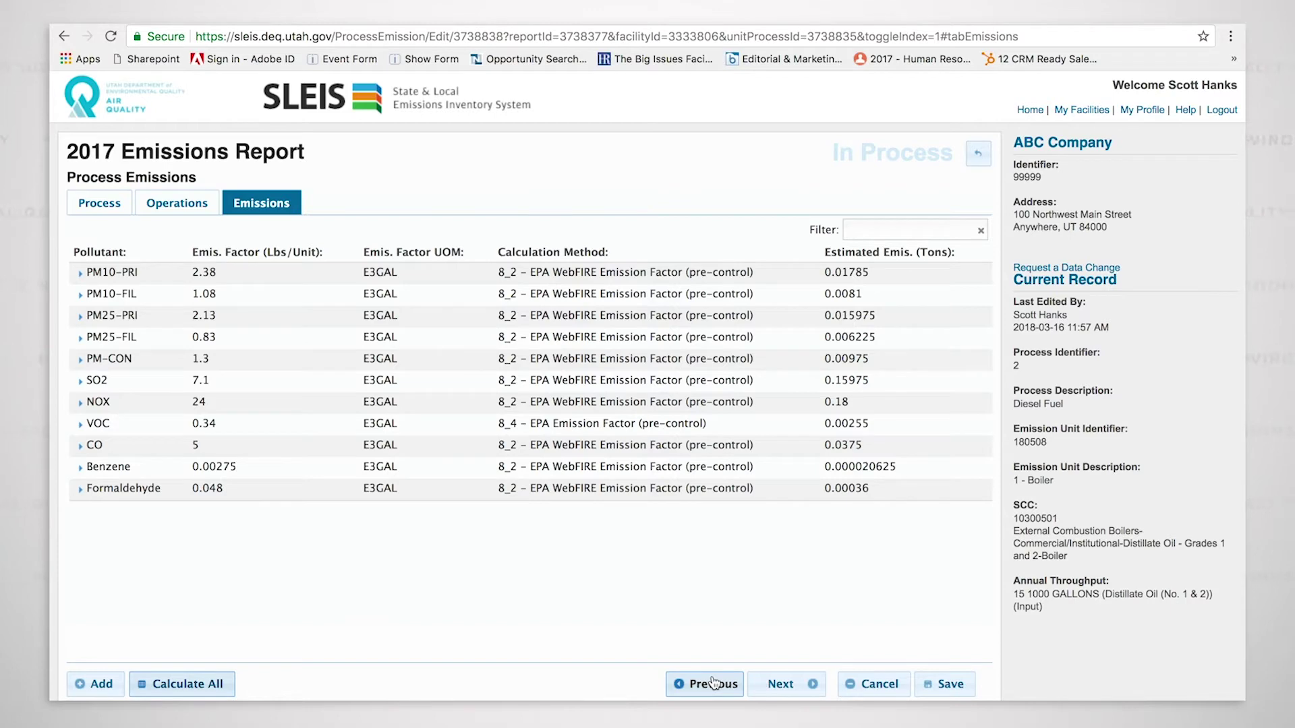
left_click(951, 687)
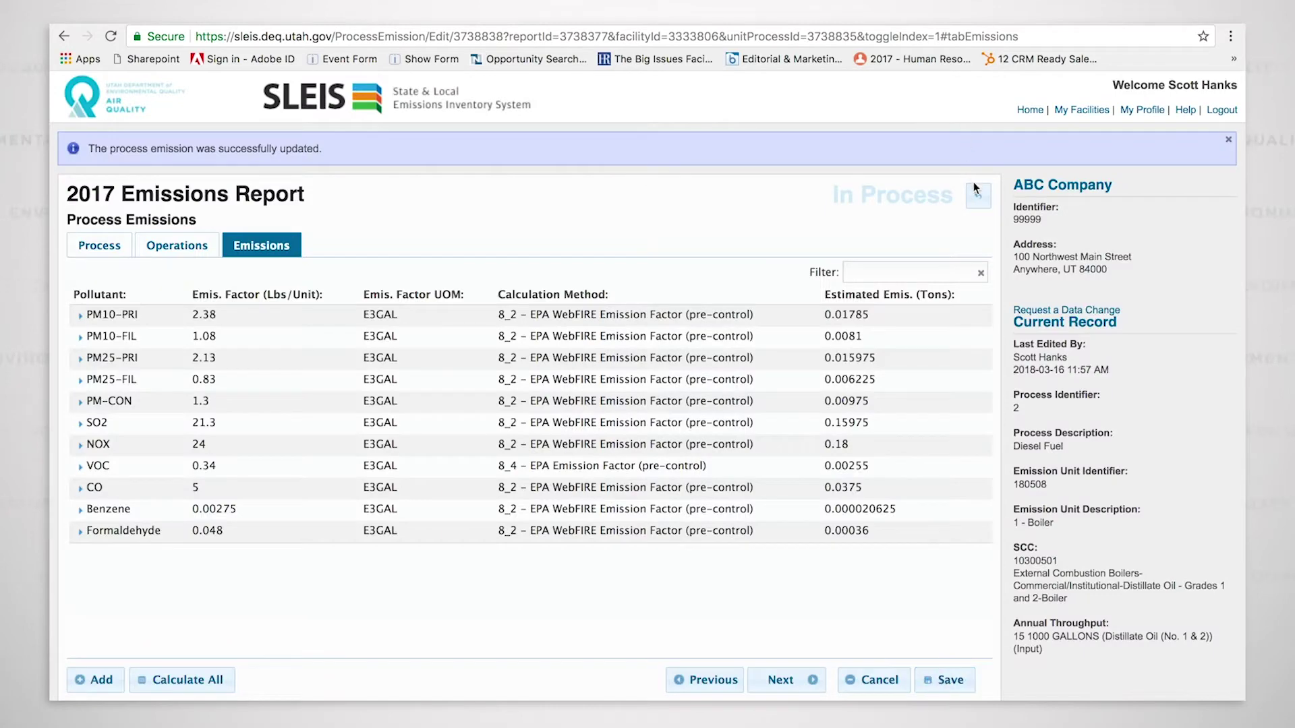
Open the Natural Gas Engine's process emissions record and compare its throughput unit with the units of its pollutant emission factors
left_click(979, 201)
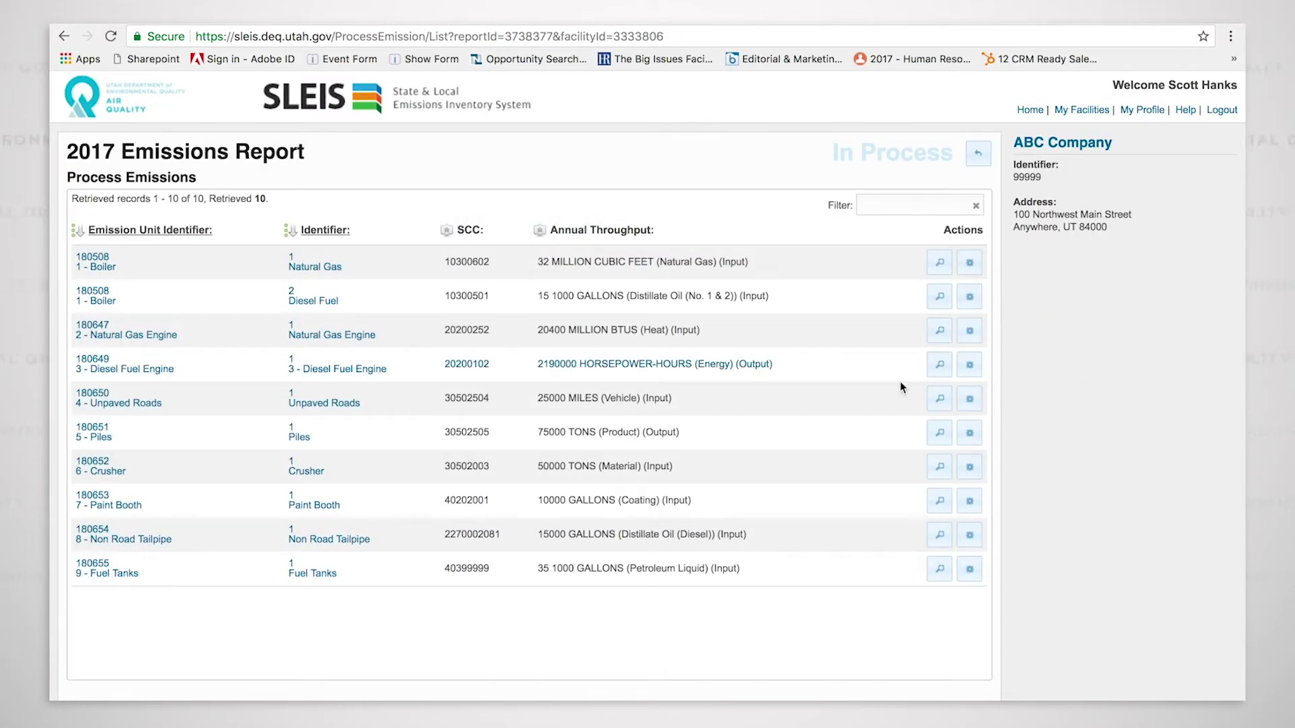
left_click(970, 332)
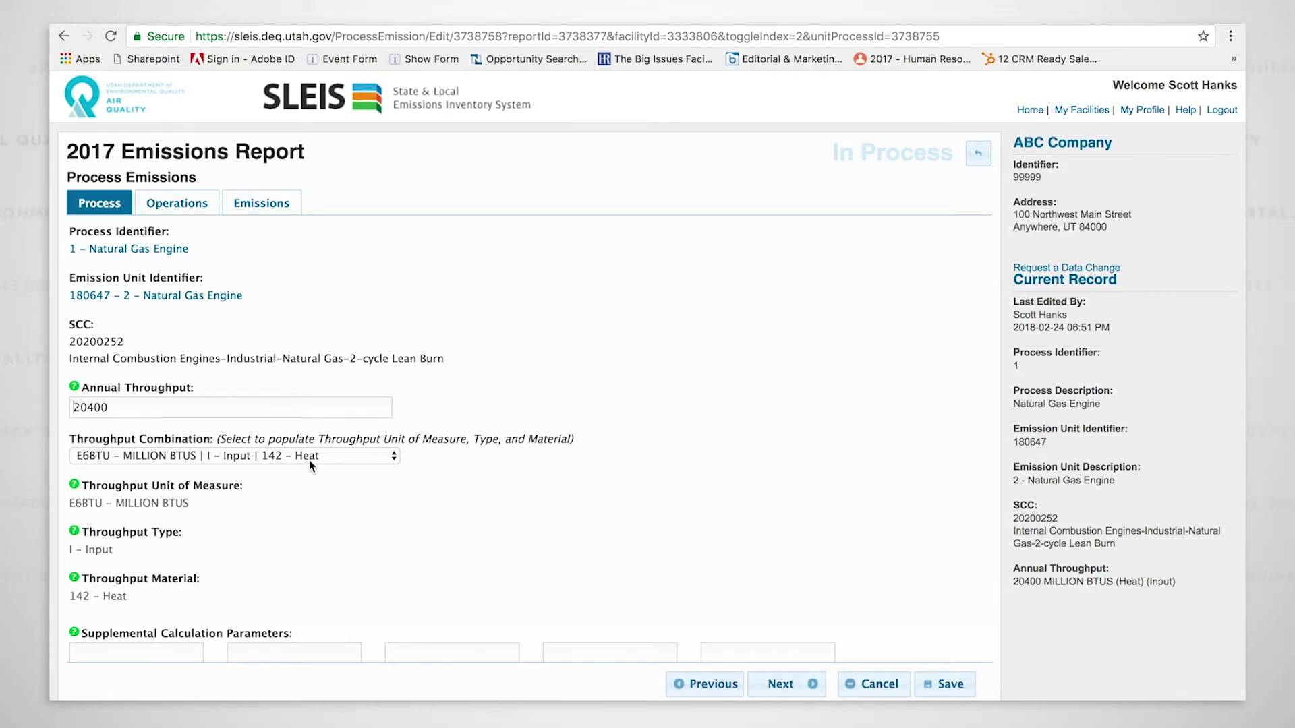
left_click(283, 208)
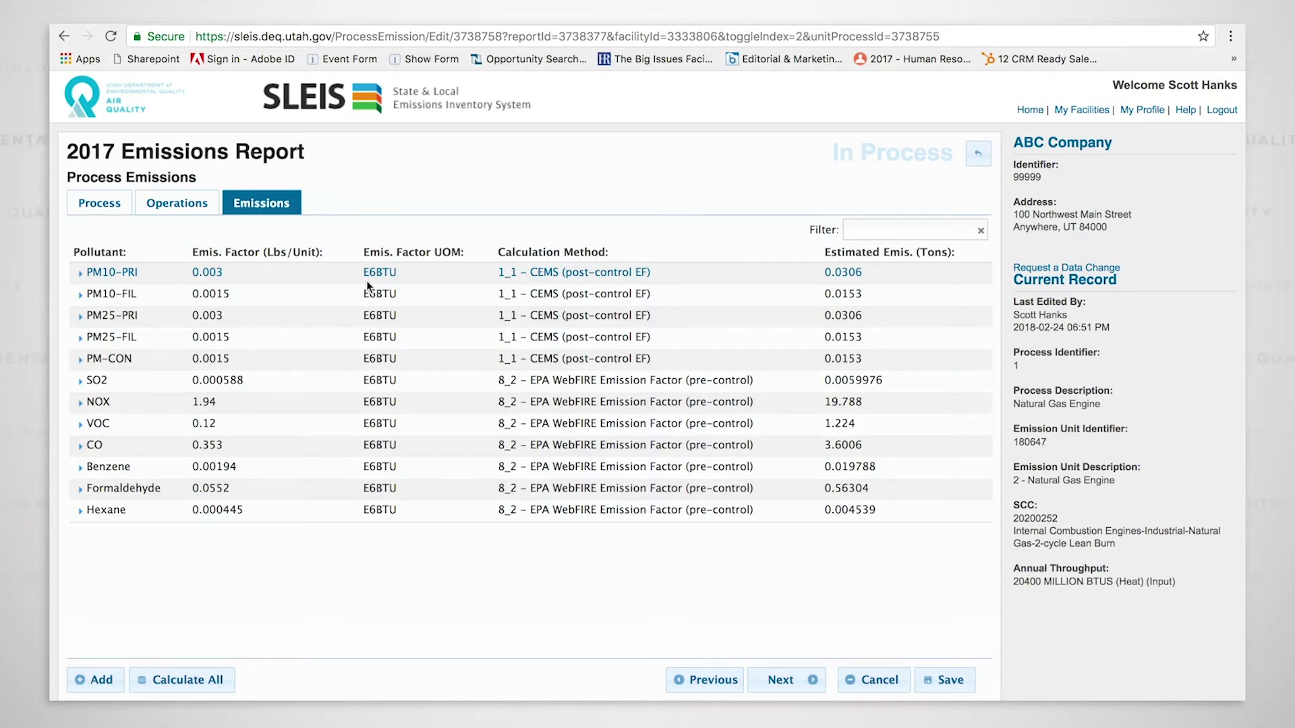
left_click(108, 211)
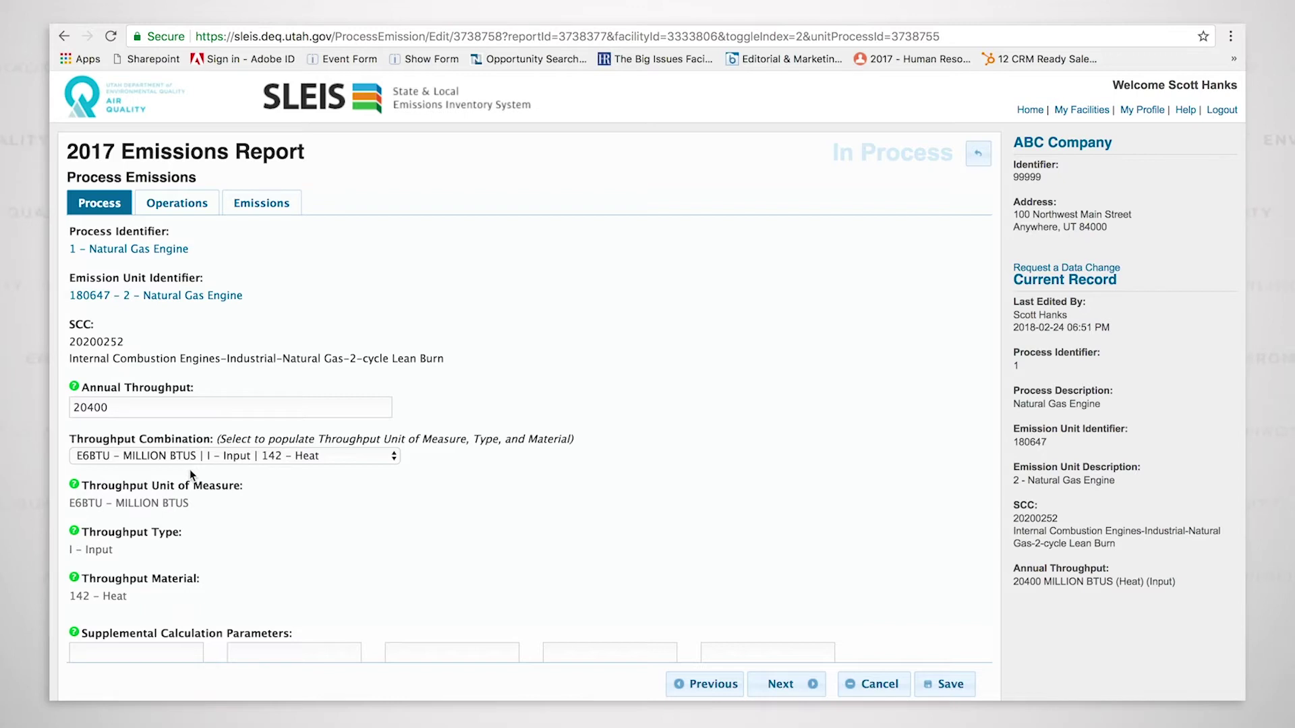
left_click(257, 208)
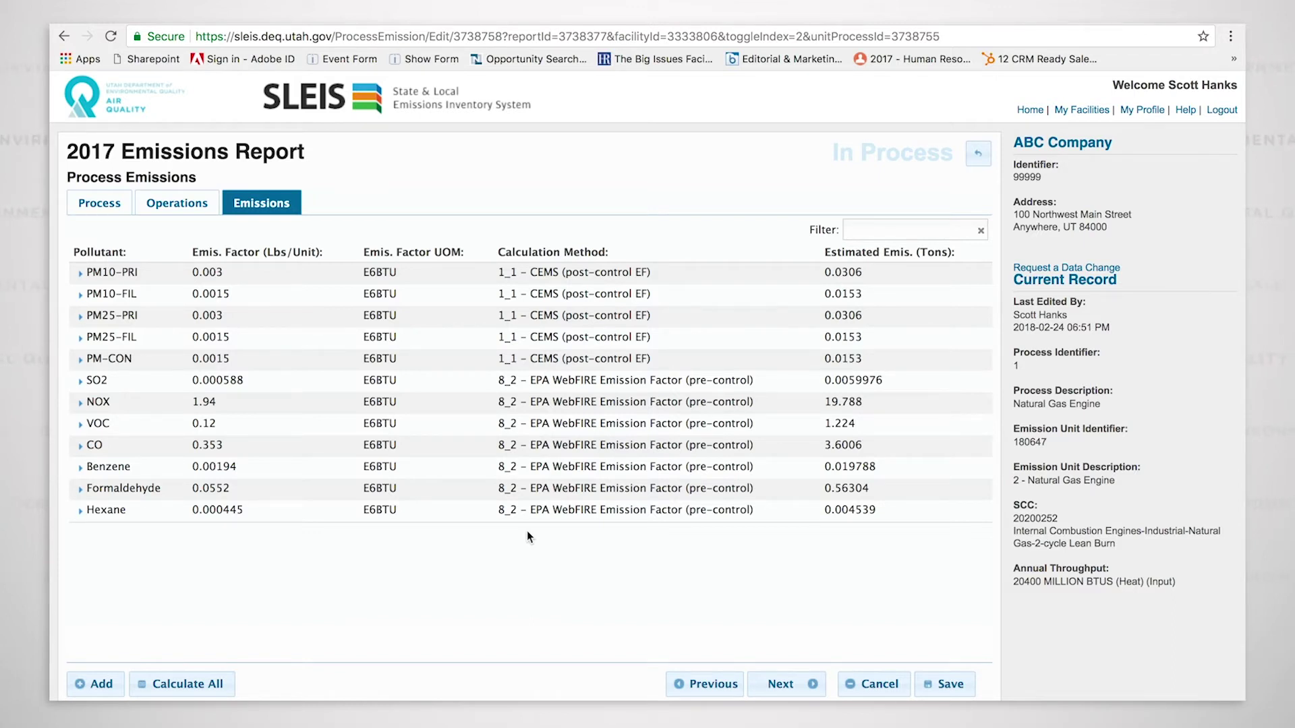
Expand the PM10-PRI pollutant and review the available calculation methods, keeping 1_1 - CEMS (post-control EF)
left_click(553, 272)
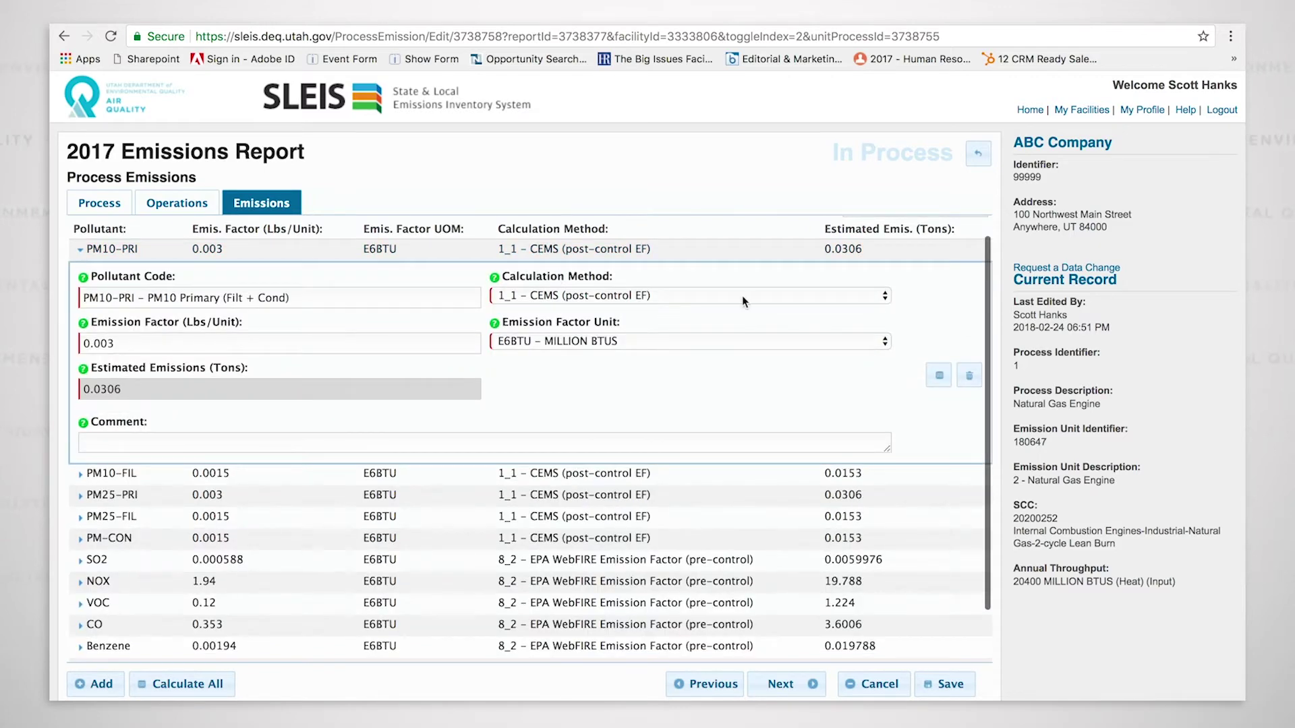
left_click(747, 295)
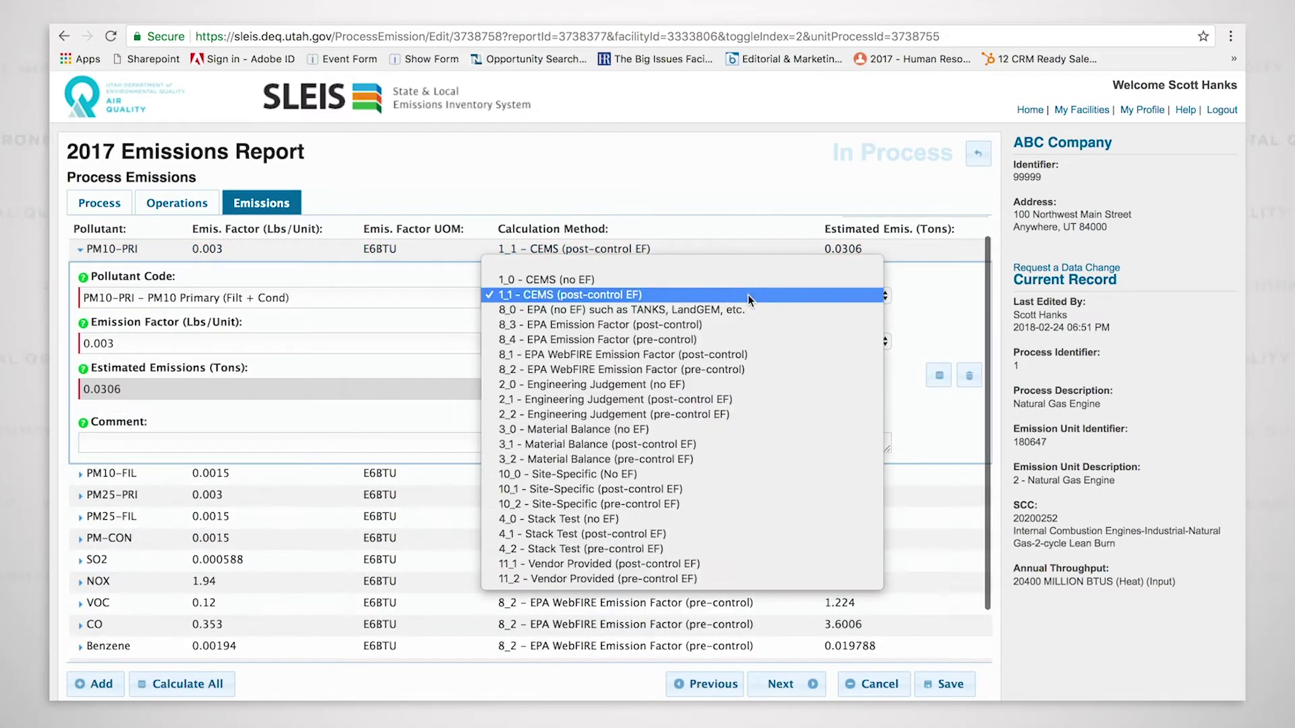
left_click(579, 297)
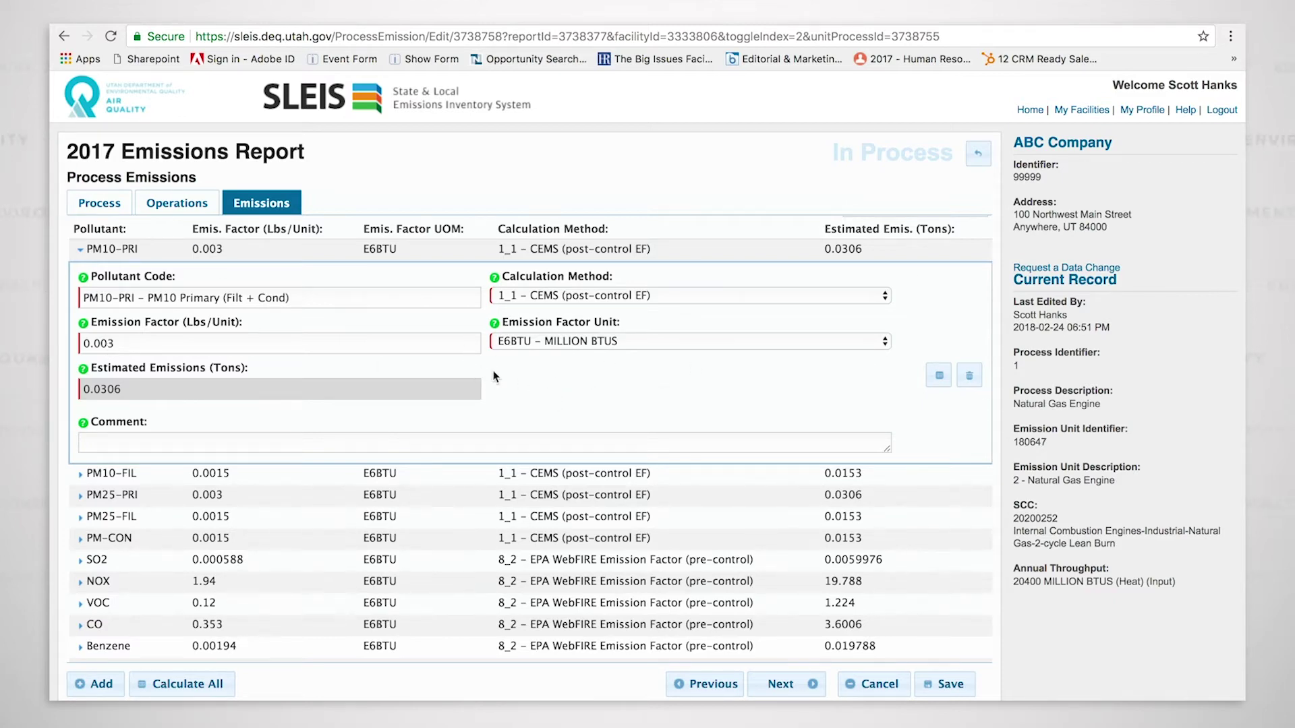
Try a PM10-PRI emission factor of .006, then restore it to .003, recalculating the estimated emissions after each change
left_click_drag(137, 346, 51, 344)
type(".006")
left_click(941, 379)
key("BackSpace")
type("3")
left_click(940, 375)
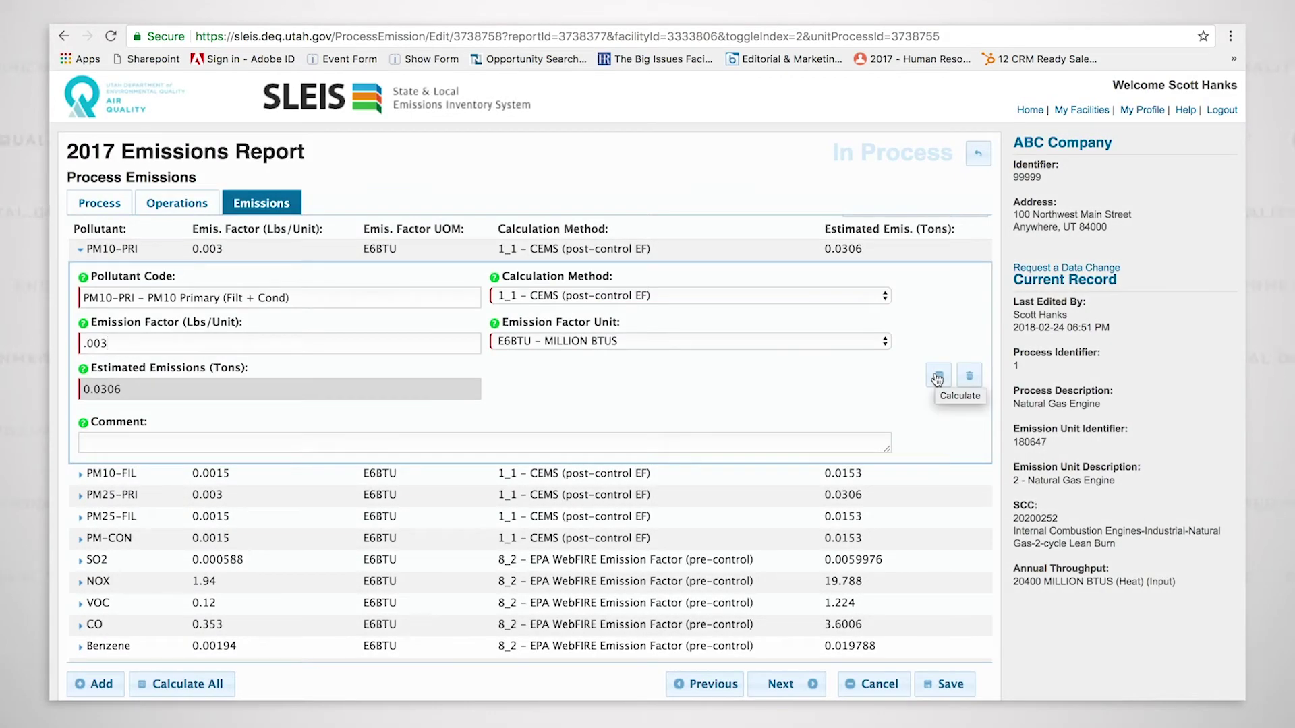
Expand the Natural Gas Engine's remaining particulate pollutants and SO2, and compare their calculation methods, emission factors and control efficiency
left_click(598, 474)
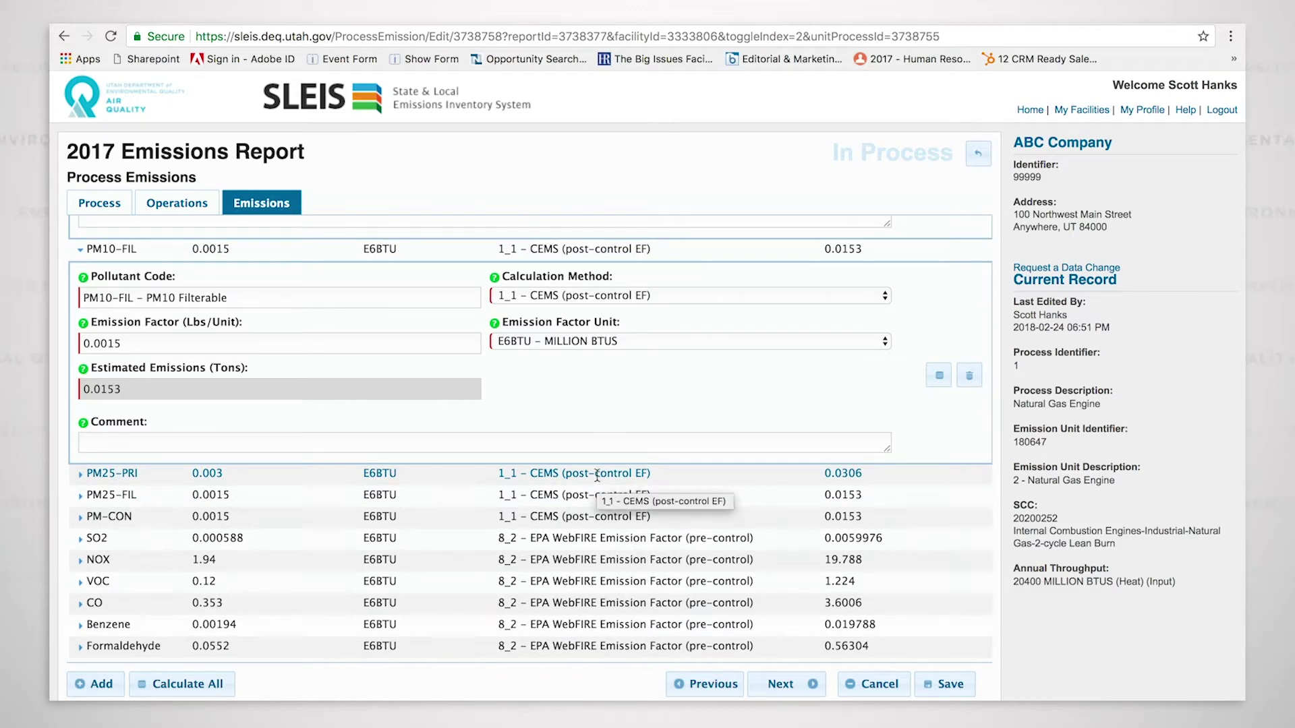
scroll(597, 475, "up", 4)
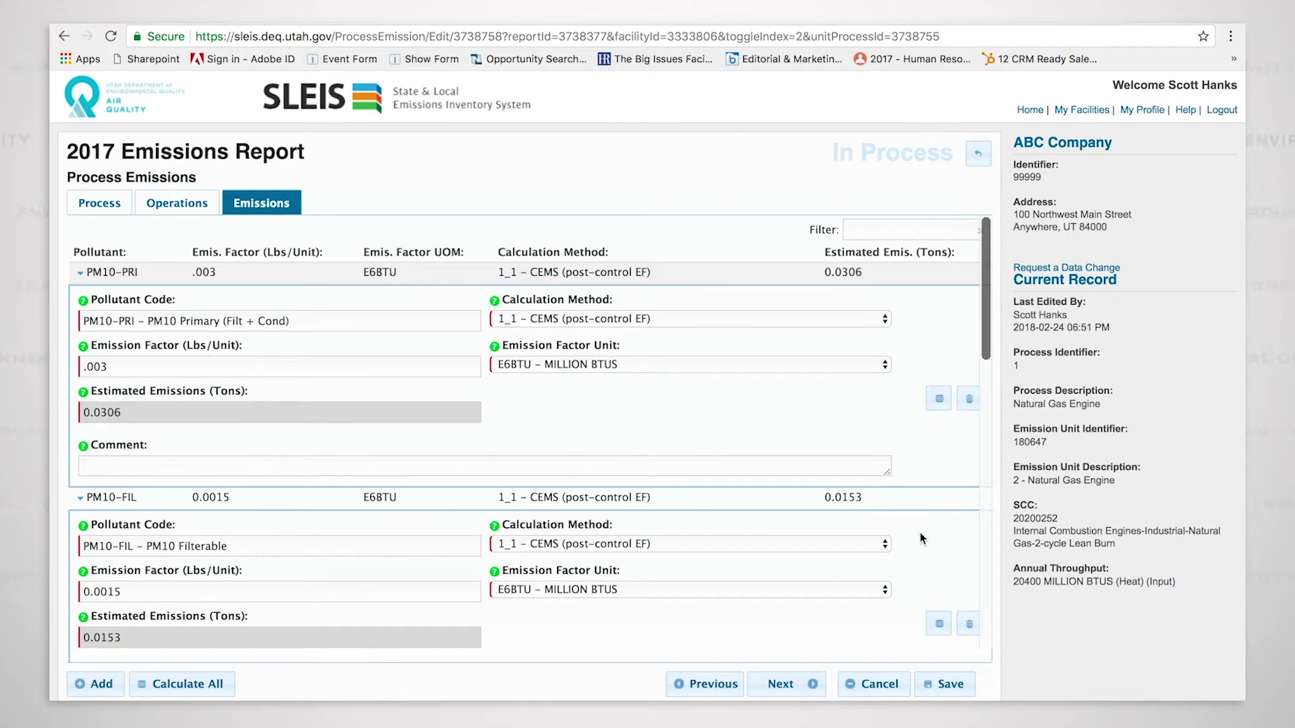
left_click_drag(983, 330, 965, 549)
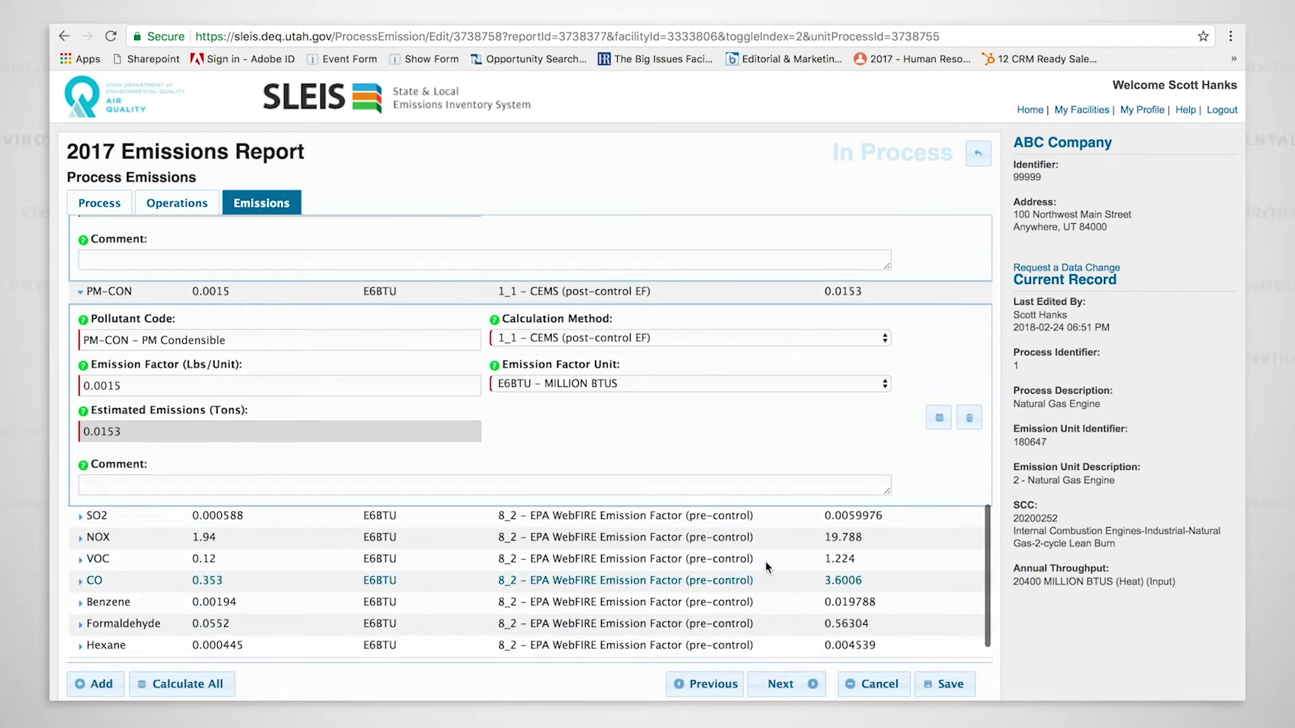
left_click(660, 522)
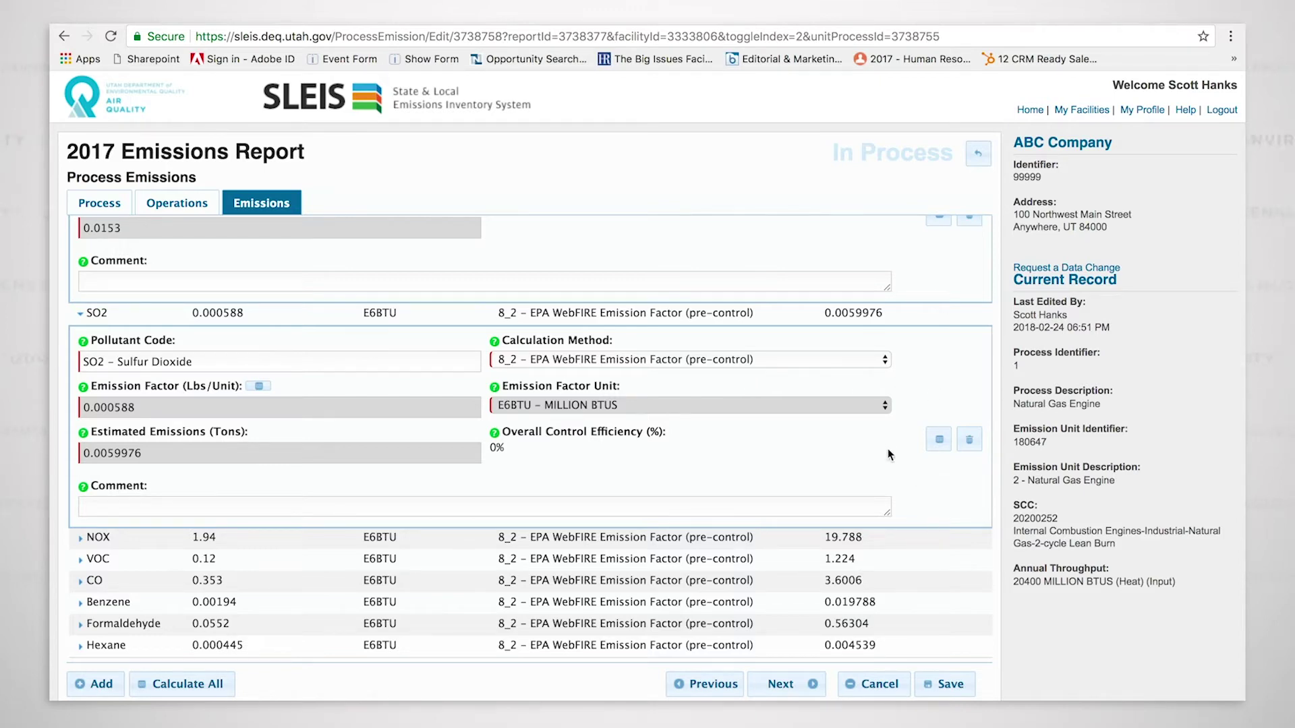
scroll(928, 403, "up", 15)
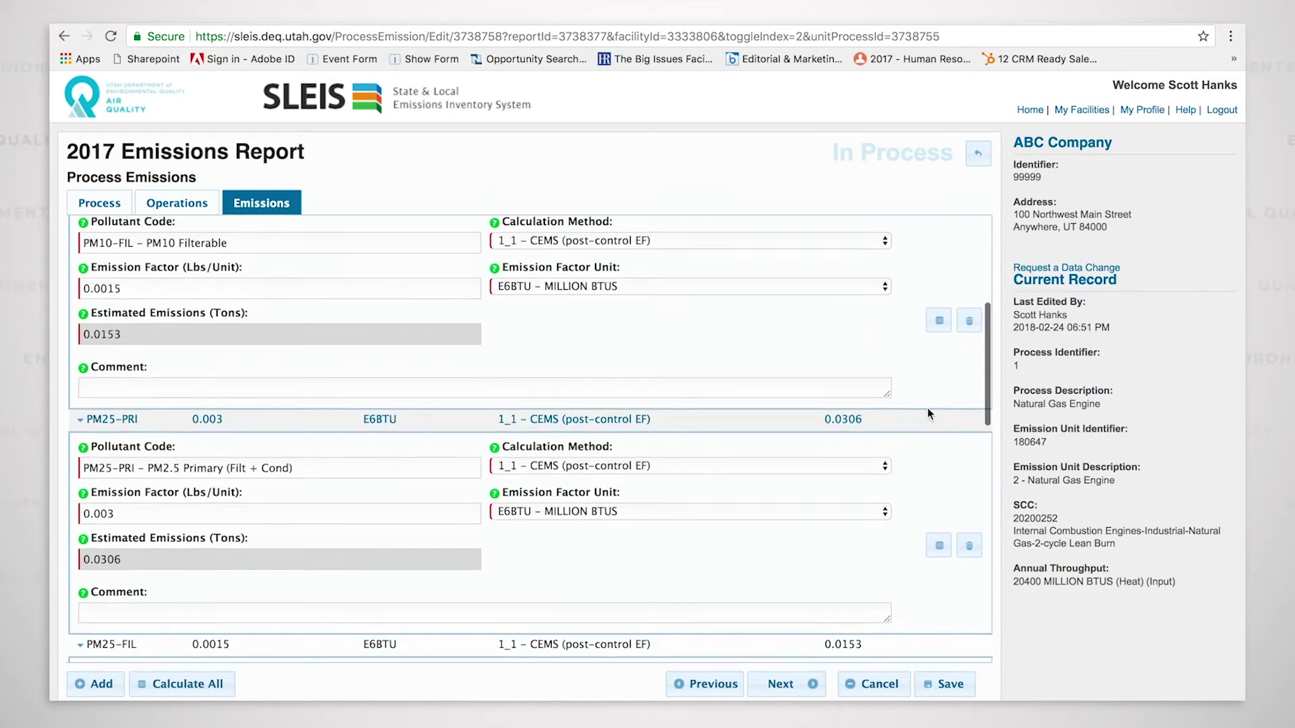
scroll(928, 410, "up", 2)
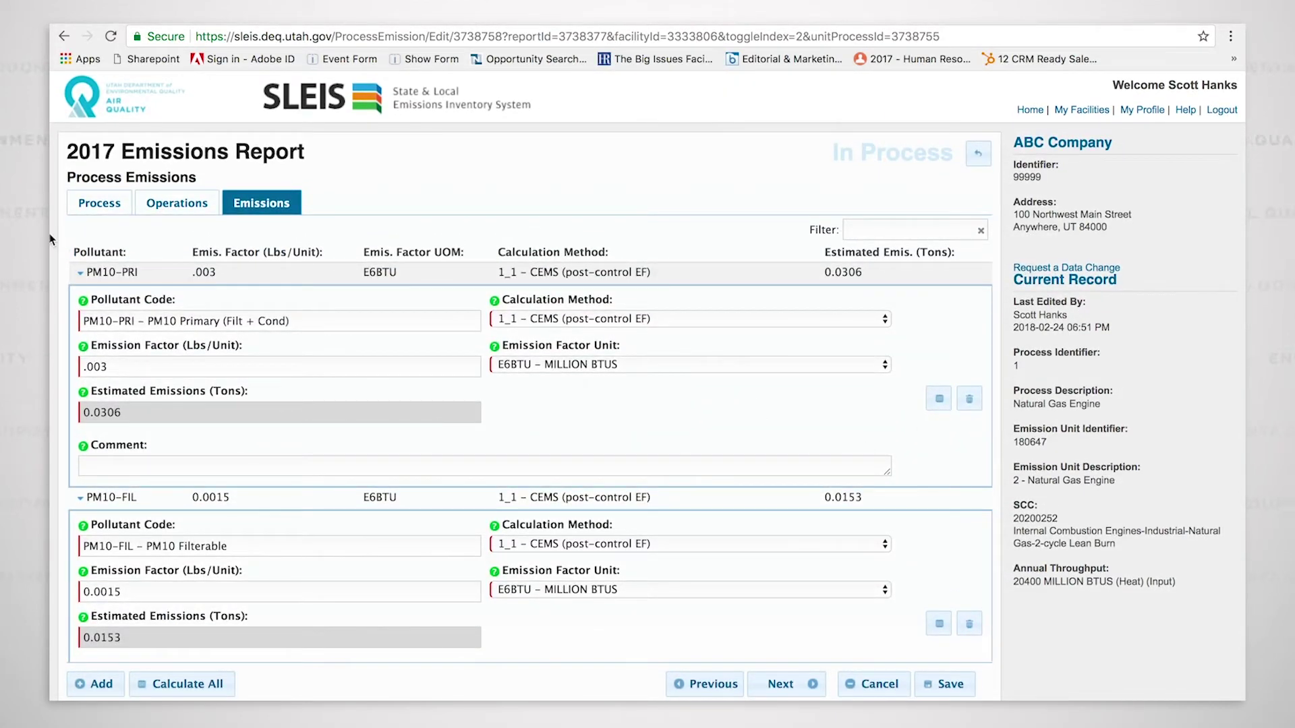
Review the Natural Gas Engine's operating schedule and monthly operations percentages
left_click(164, 211)
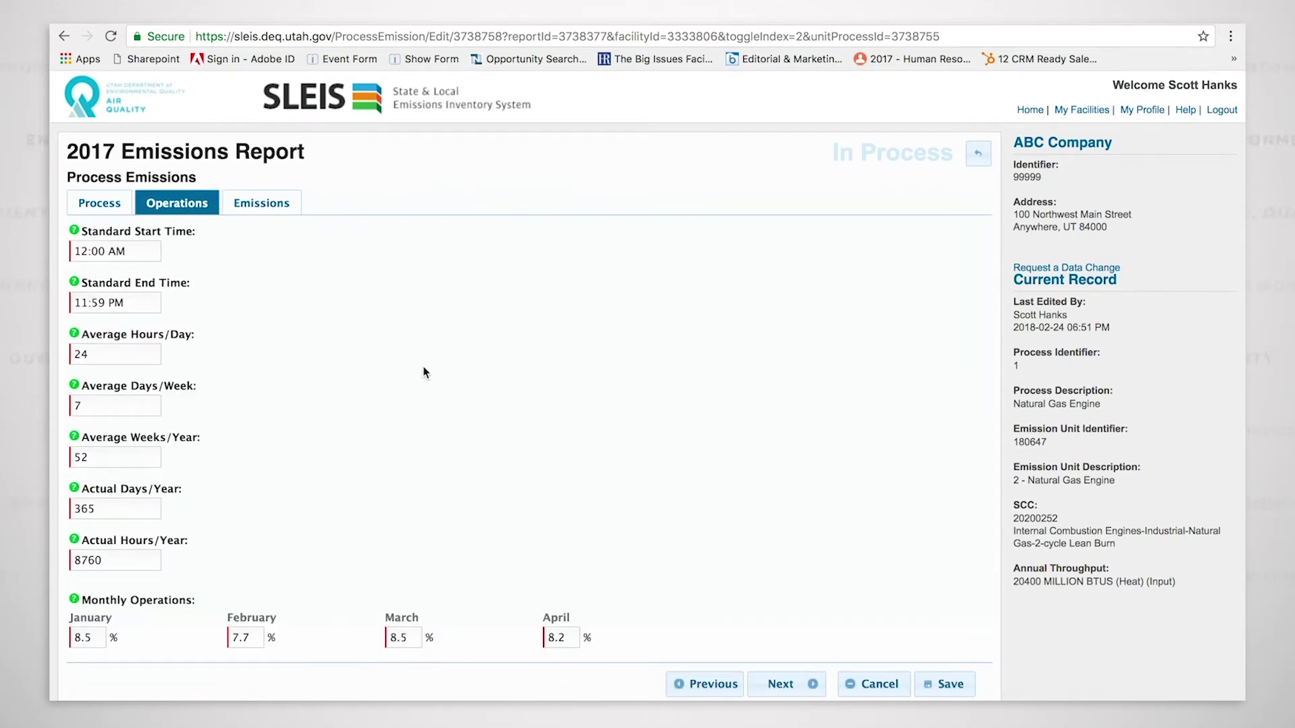
scroll(301, 402, "down", 2)
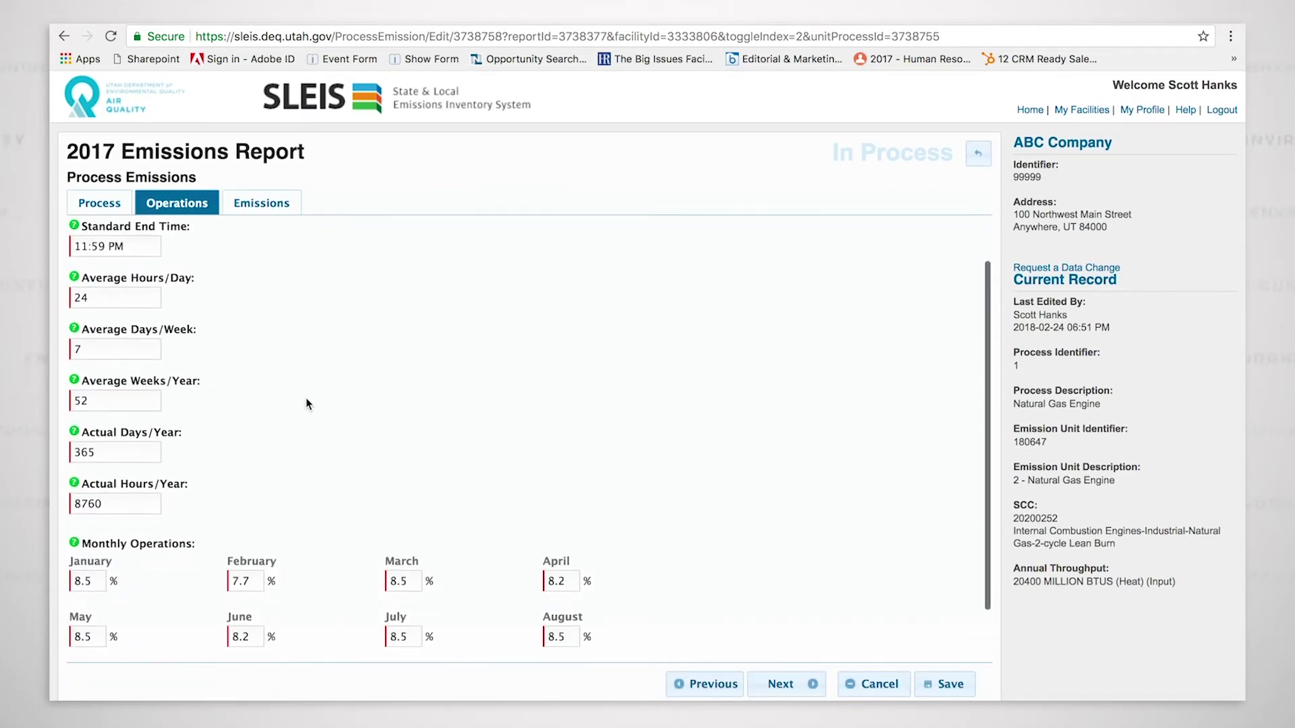
scroll(307, 403, "down", 1)
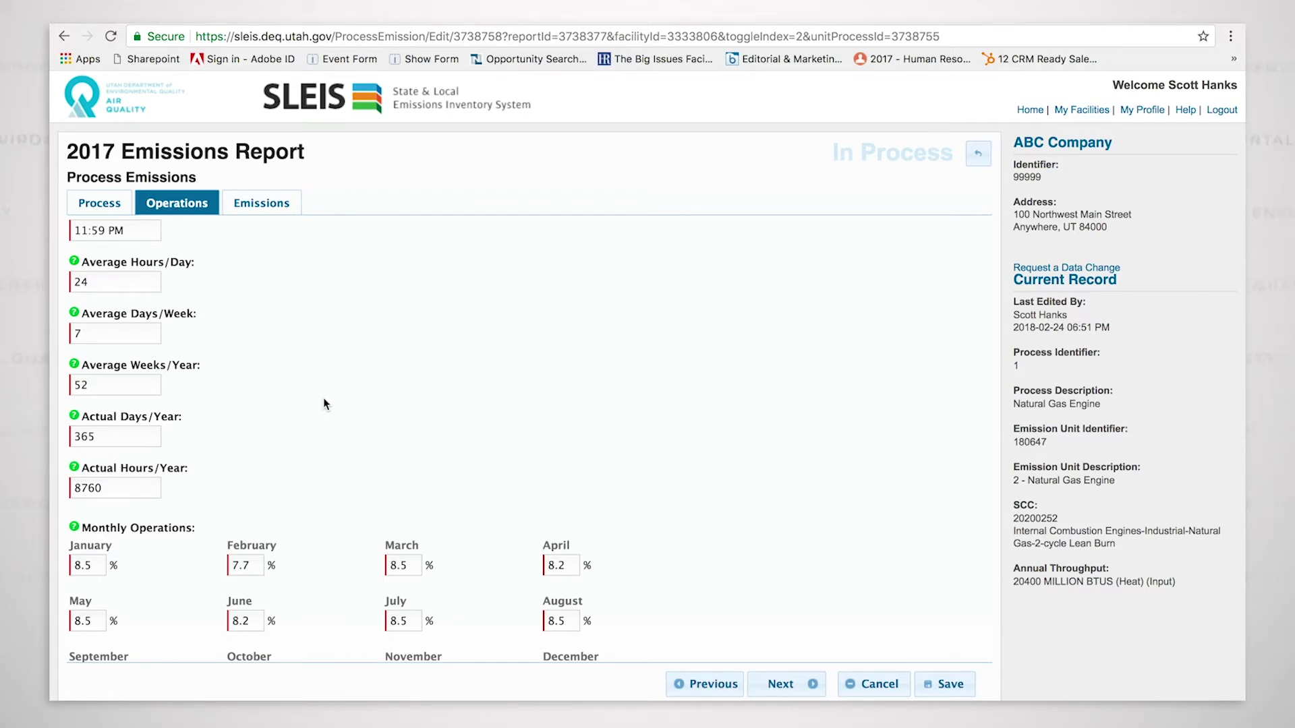
scroll(476, 355, "up", 3)
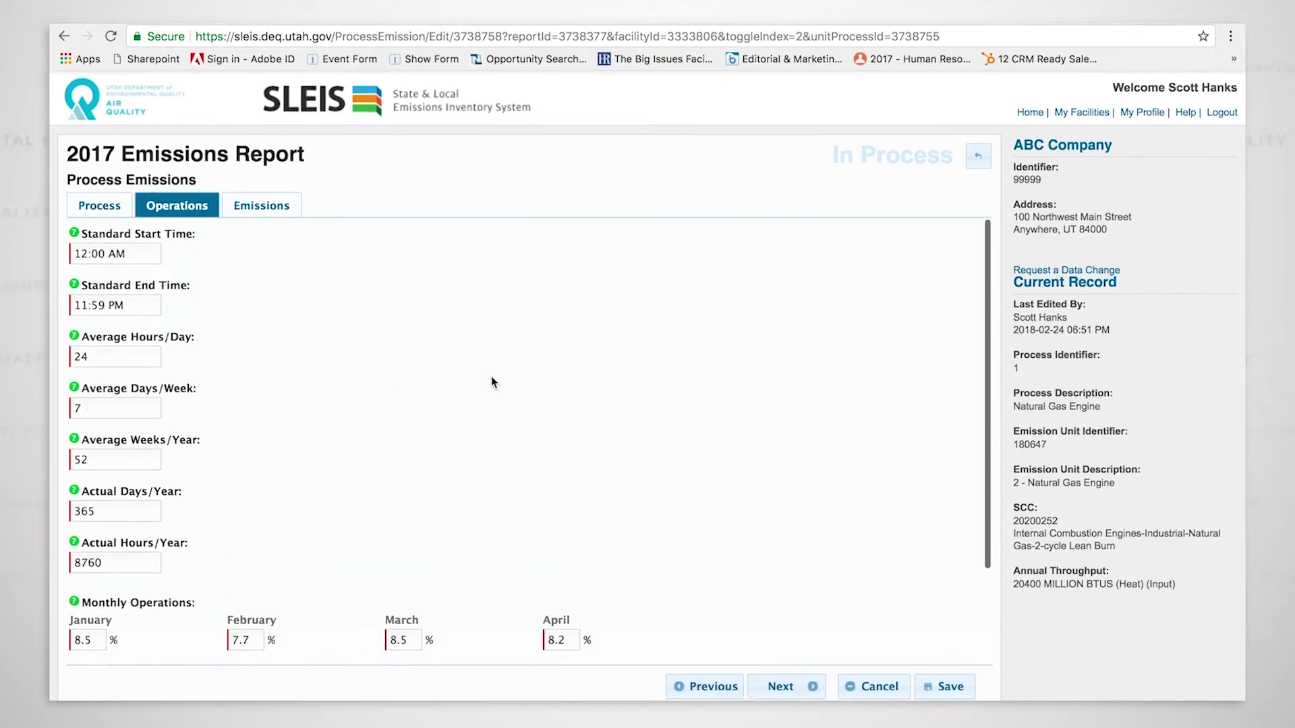
Return to the process emissions list, open the Diesel Fuel Engine's record and review its throughput and supplemental calculation parameters
left_click(978, 154)
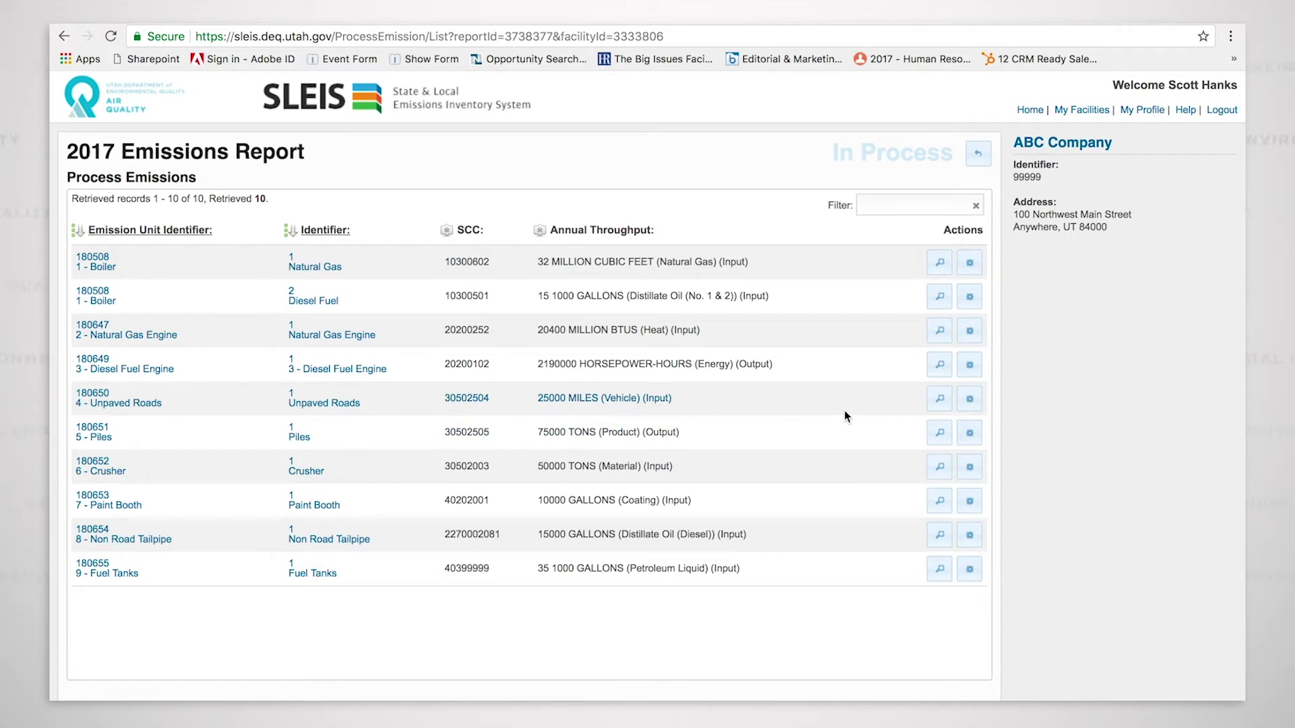
left_click(970, 366)
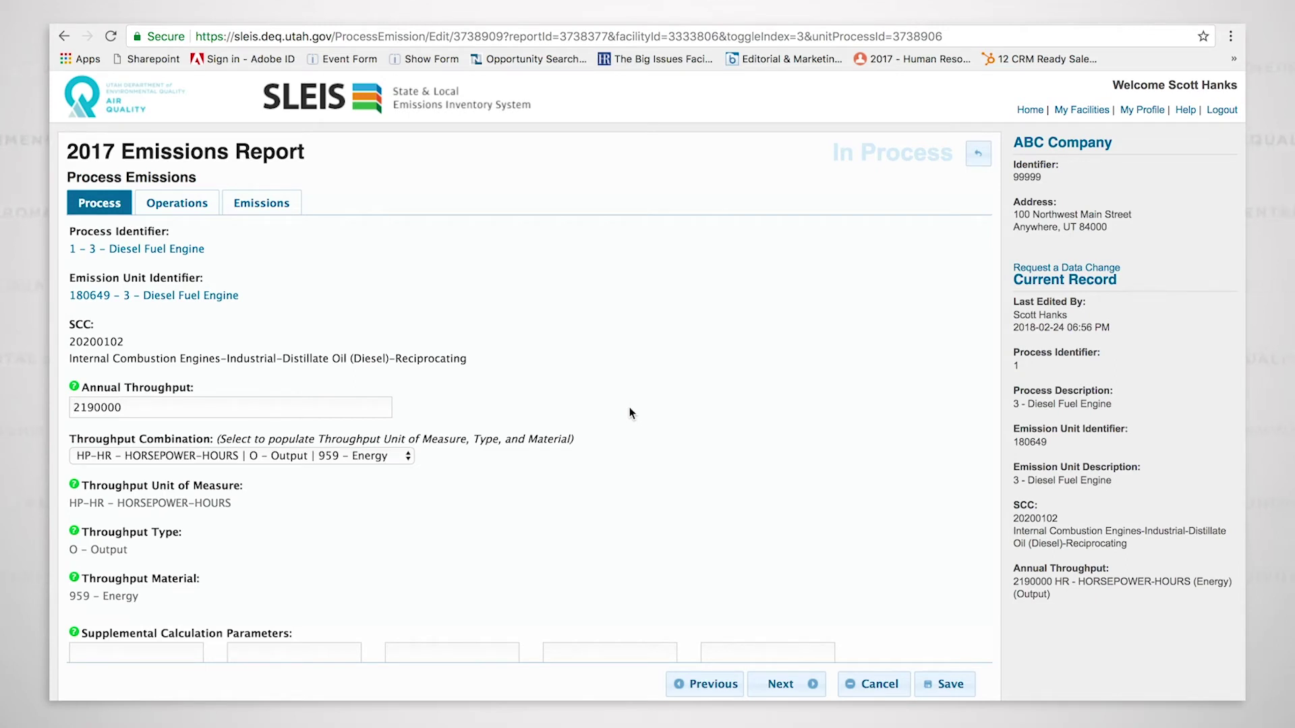
scroll(692, 423, "down", 3)
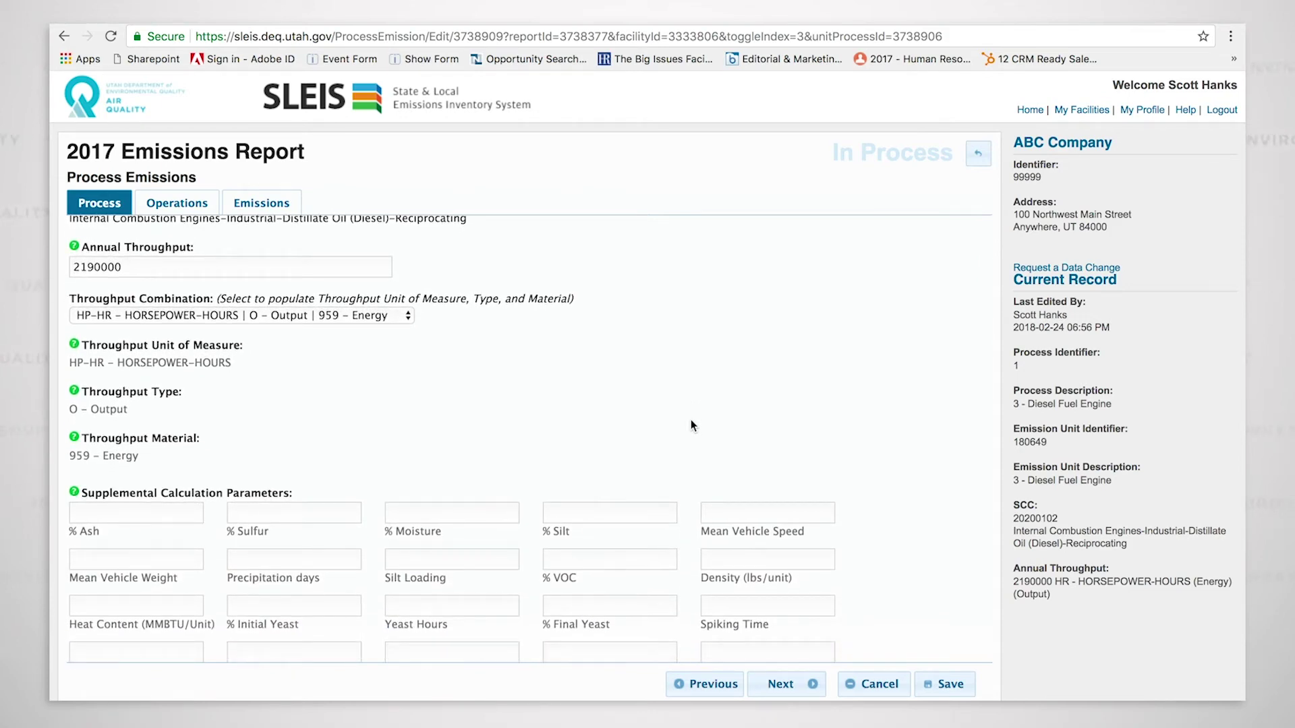
scroll(691, 423, "up", 3)
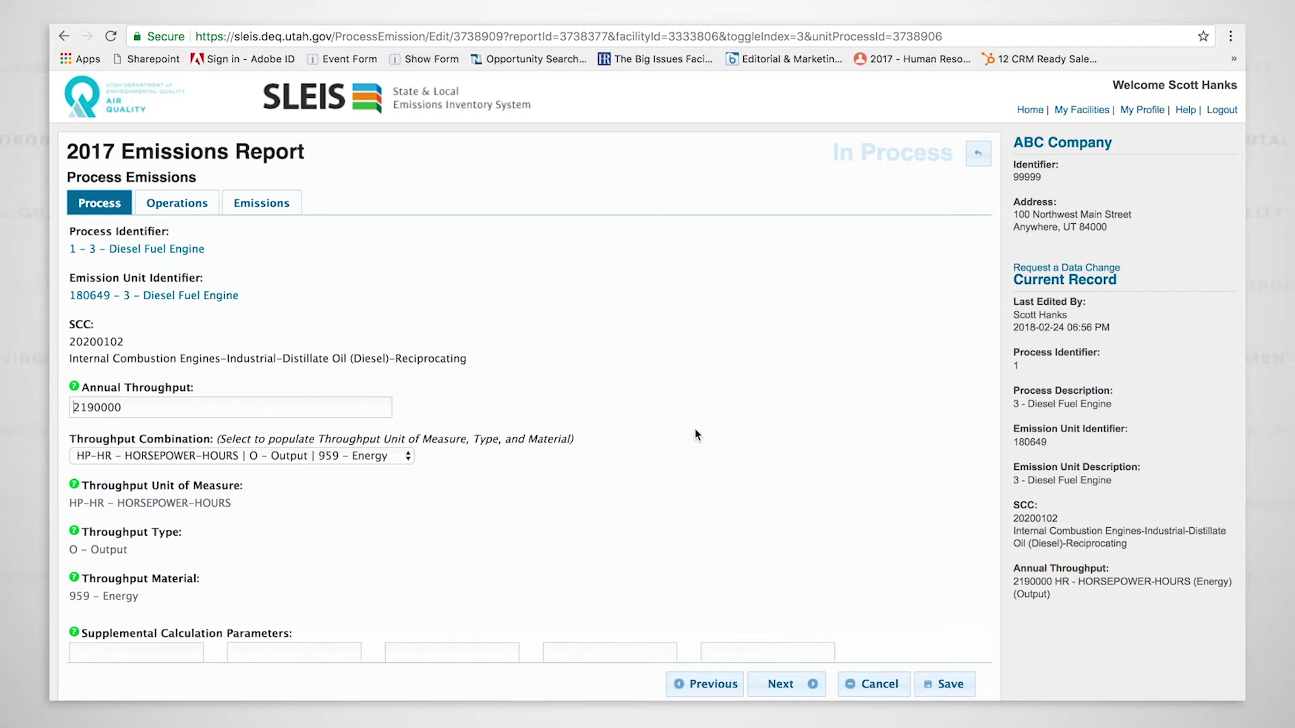
scroll(637, 438, "down", 2)
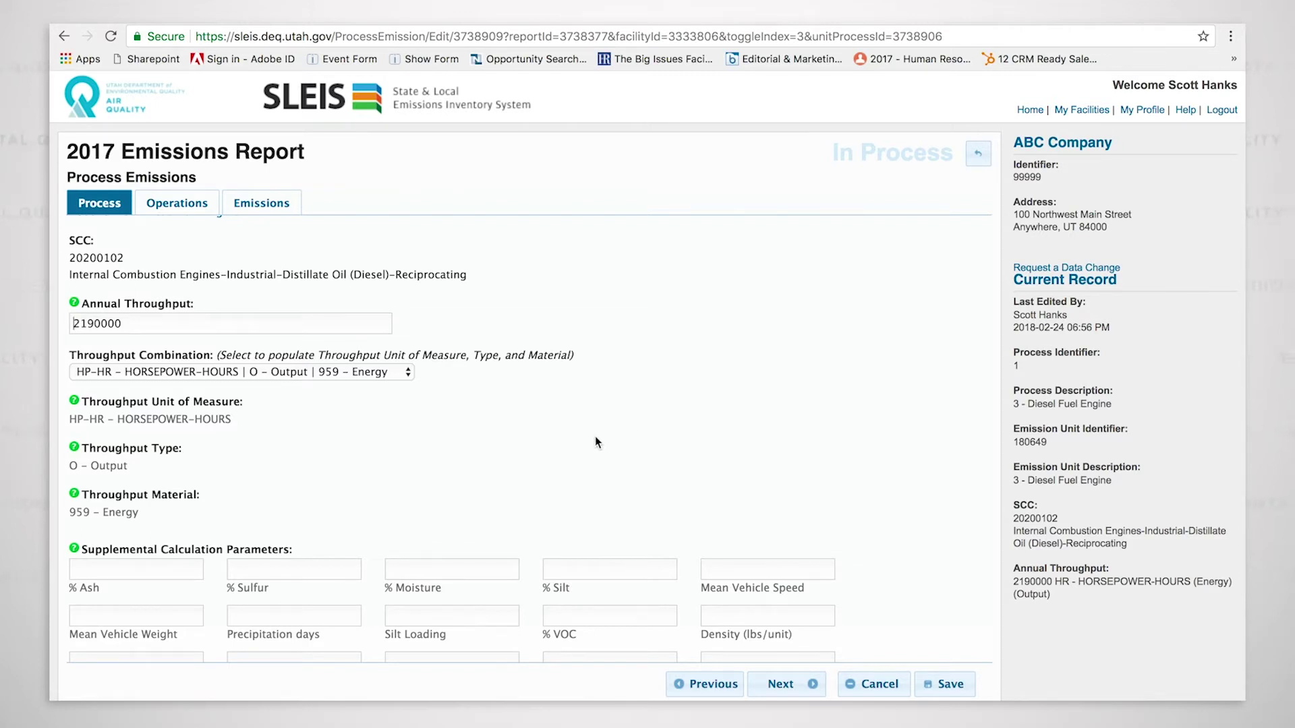
scroll(588, 451, "up", 2)
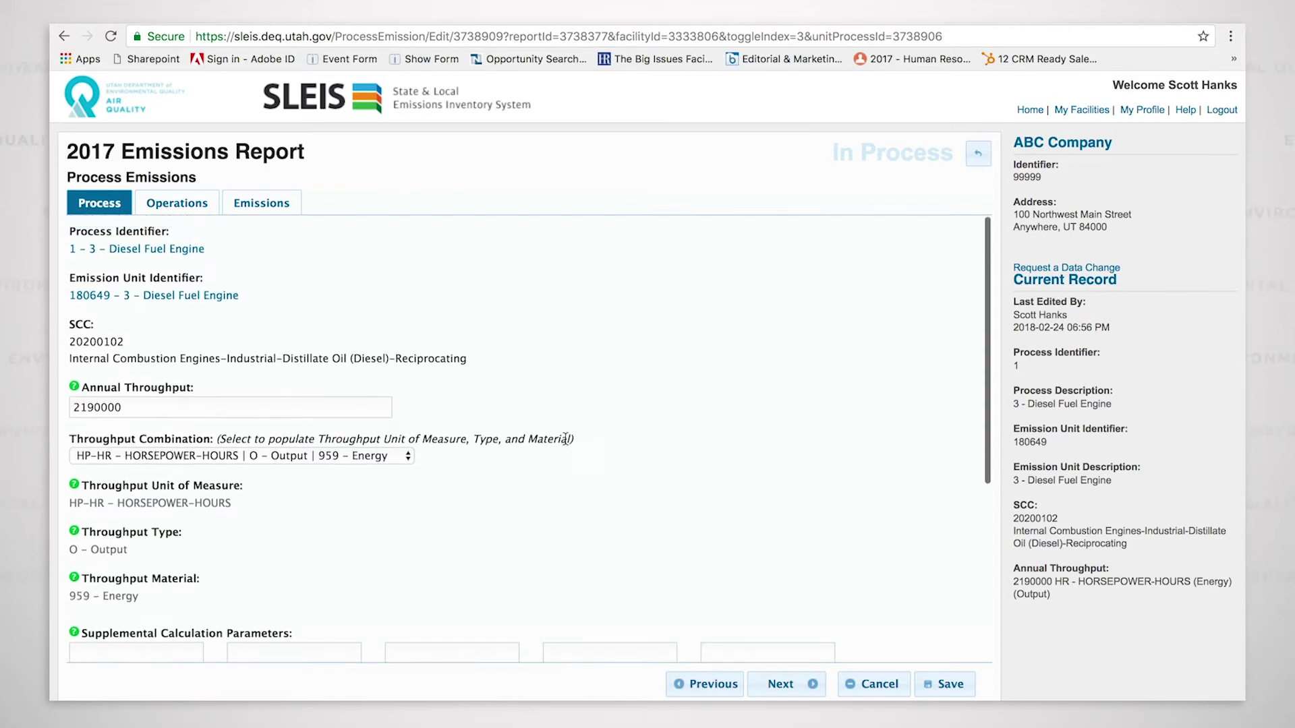
Review the Diesel Fuel Engine's operating times, yearly hours and monthly operations percentages
left_click(190, 201)
scroll(496, 365, "down", 2)
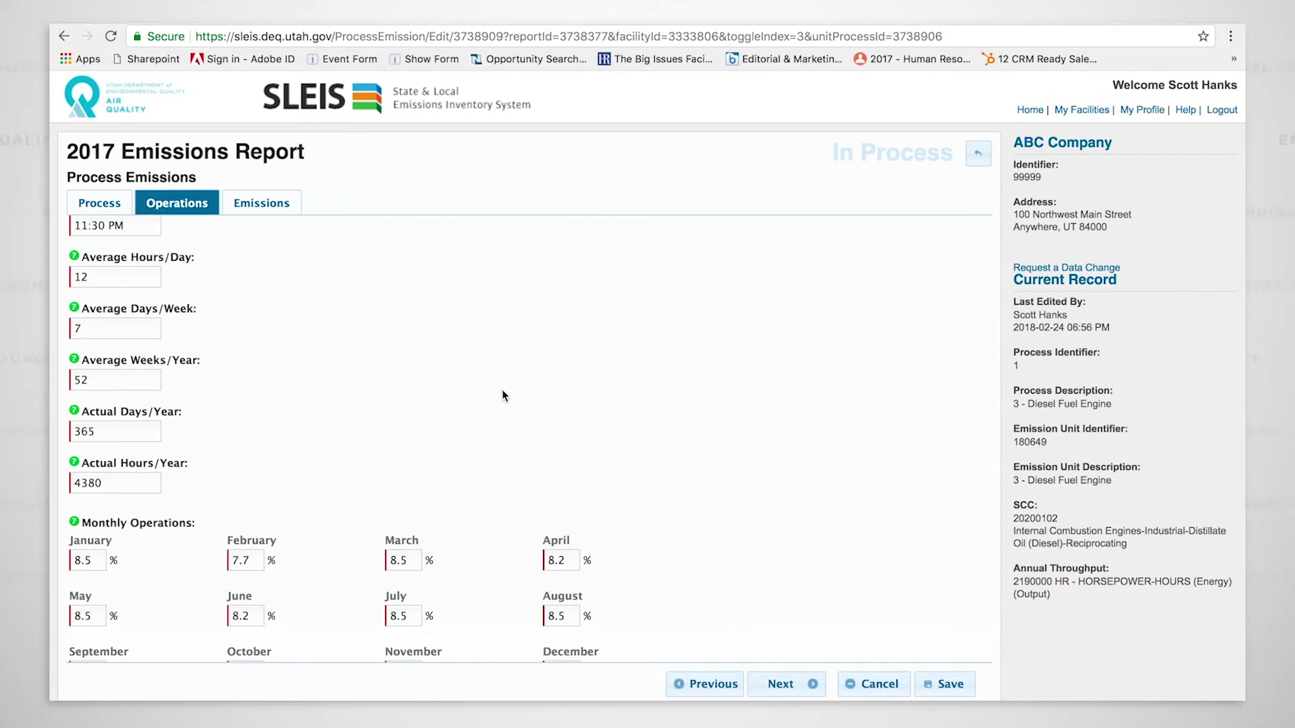
scroll(502, 394, "up", 2)
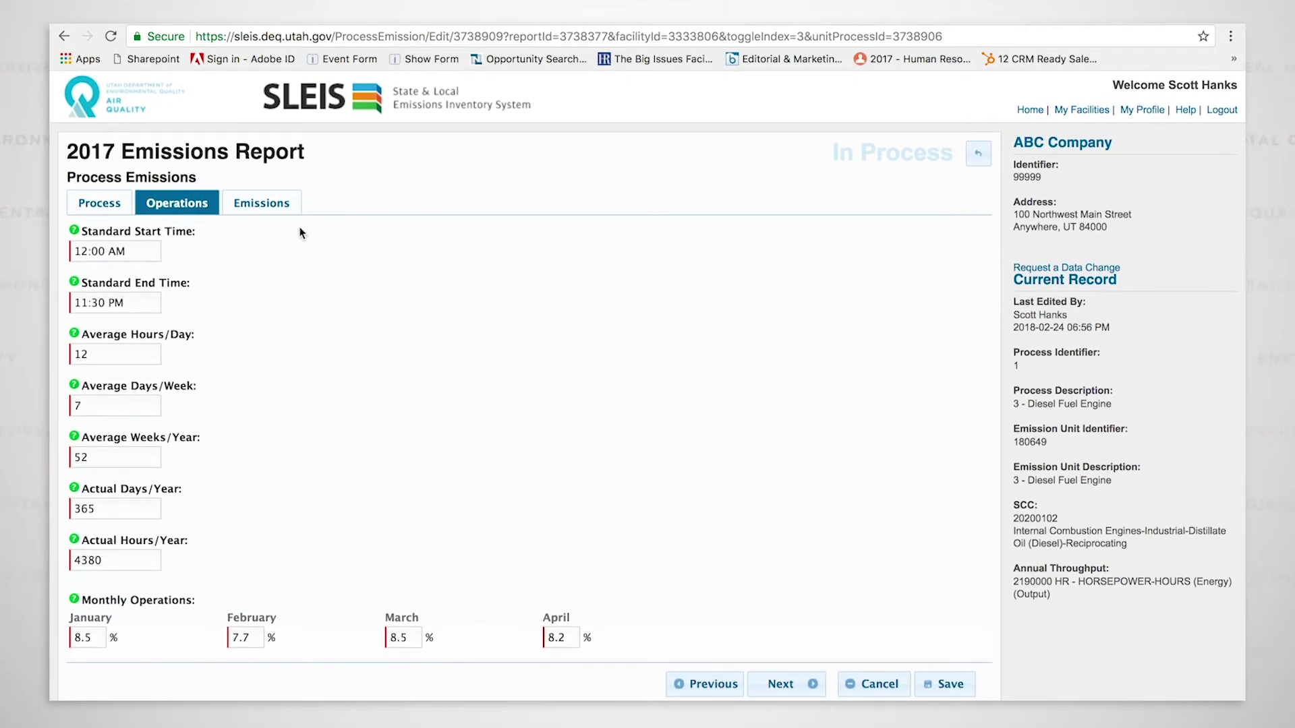
Examine the Diesel Fuel Engine's PM10-PRI and PM25-PRI emission details, including their calculation methods and overall control efficiency
left_click(274, 212)
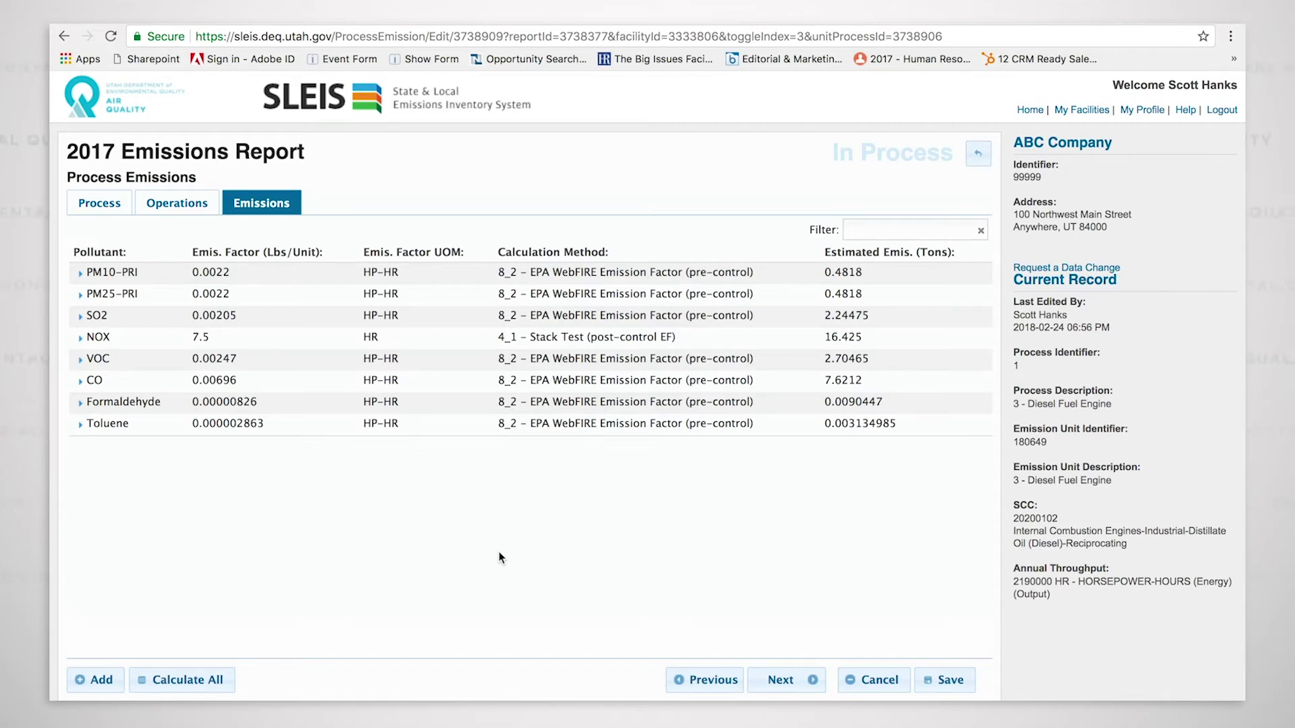
left_click(559, 273)
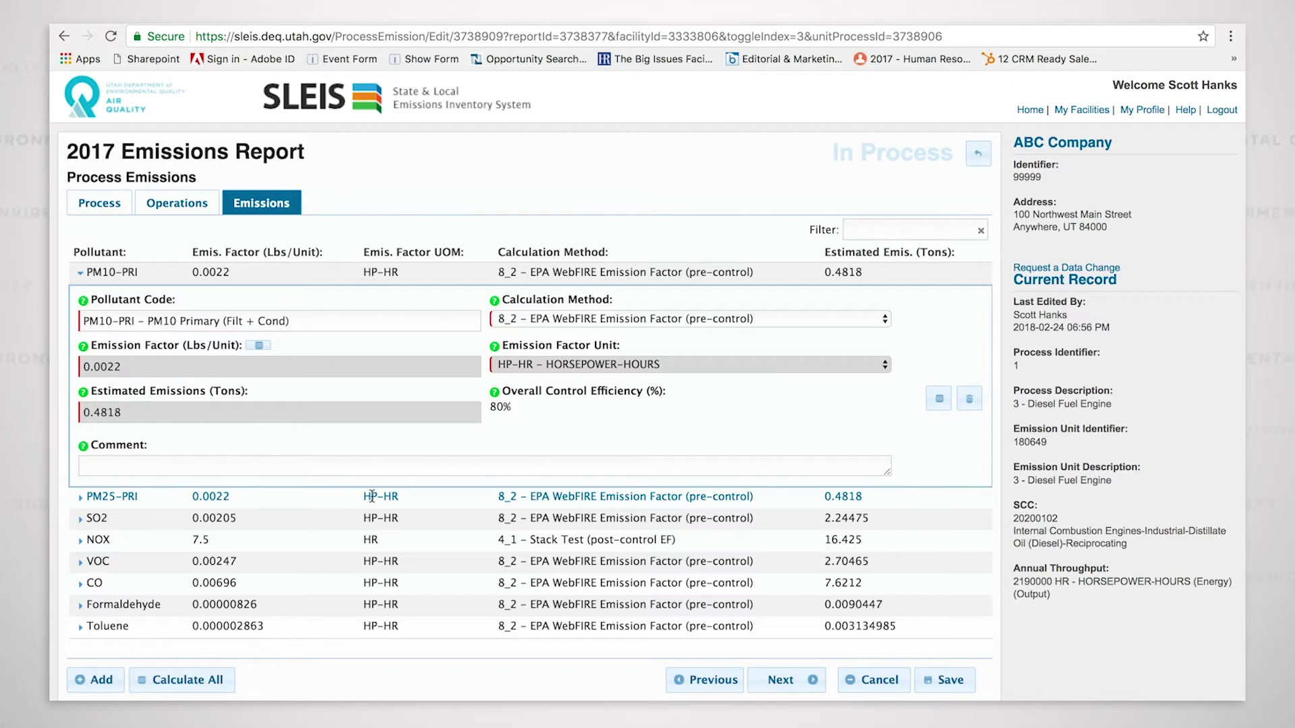
left_click(372, 497)
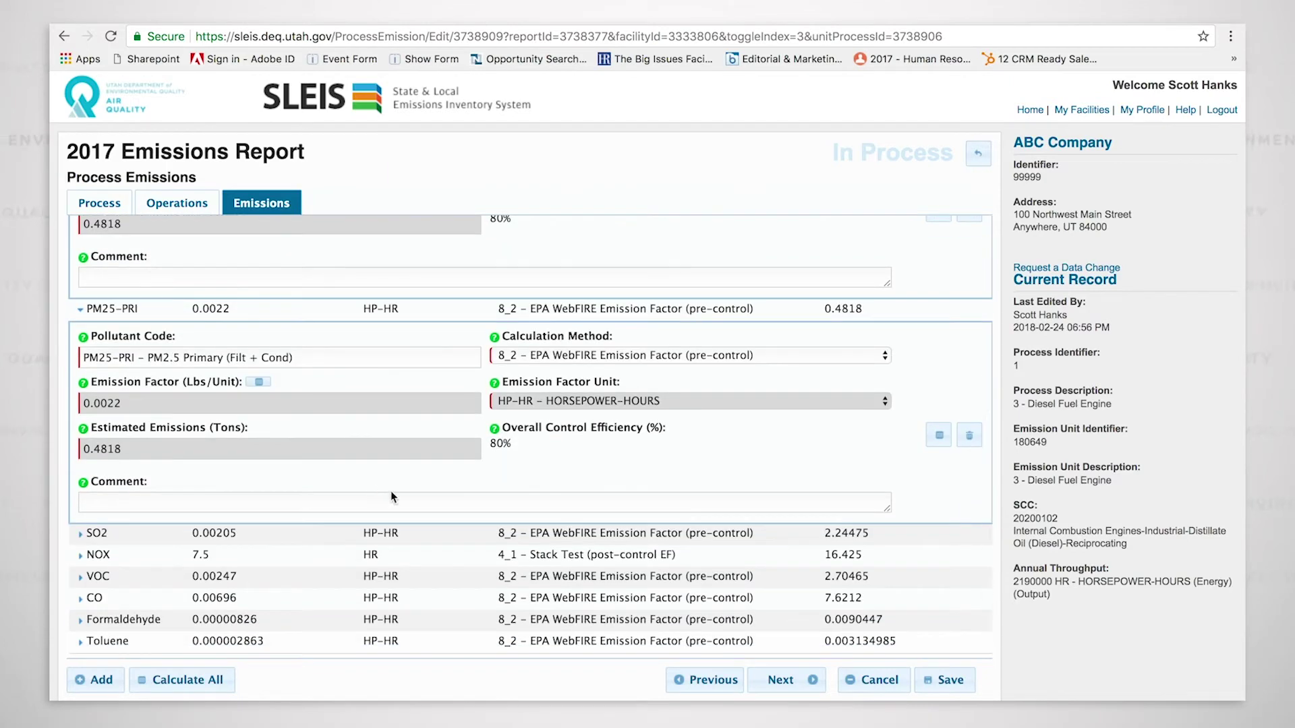
scroll(721, 384, "up", 4)
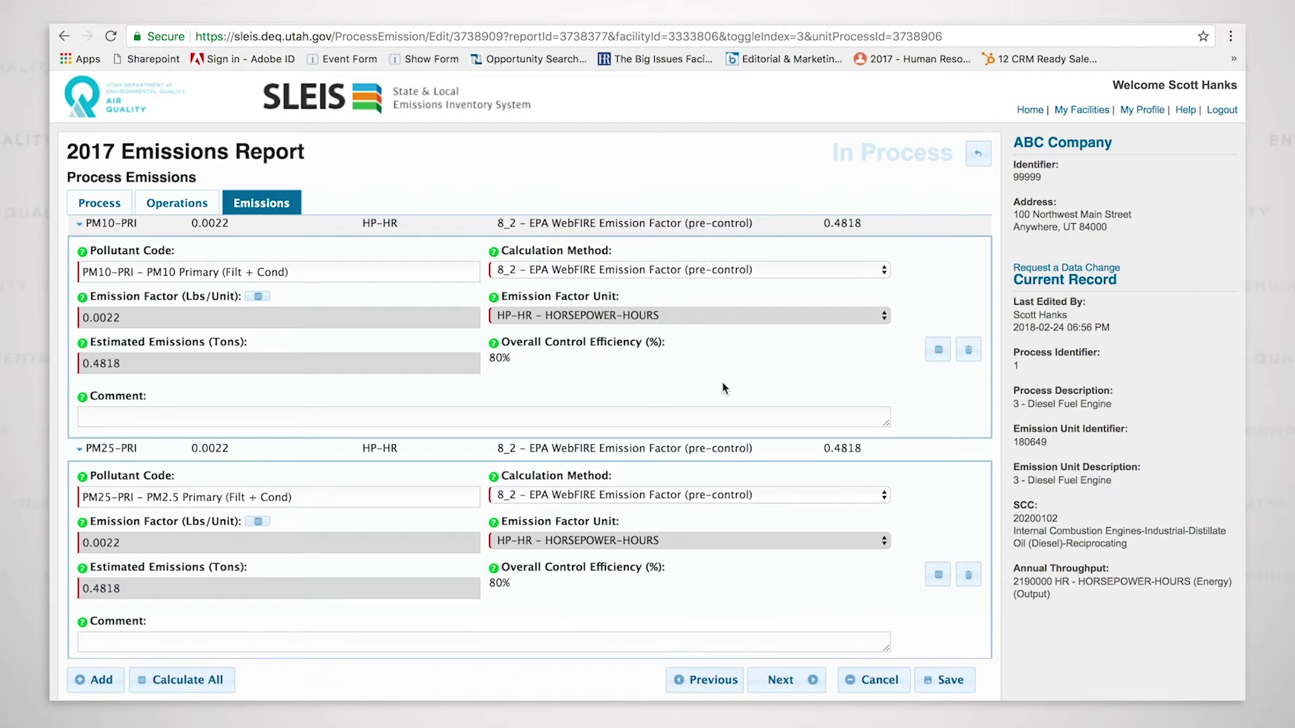
scroll(721, 381, "down", 3)
scroll(719, 379, "down", 1)
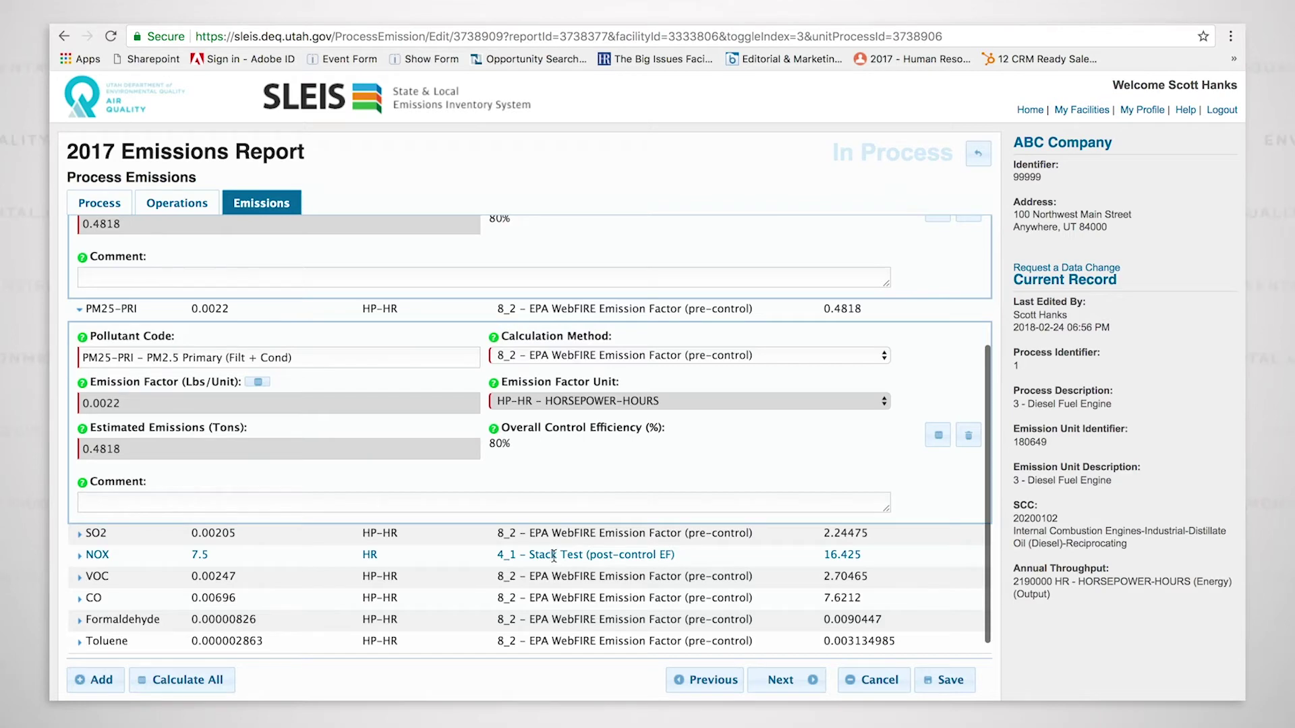
Examine the Diesel Fuel Engine's NOX stack test details and check its hourly emission factor against the actual hours per year
left_click(553, 556)
scroll(553, 557, "down", 4)
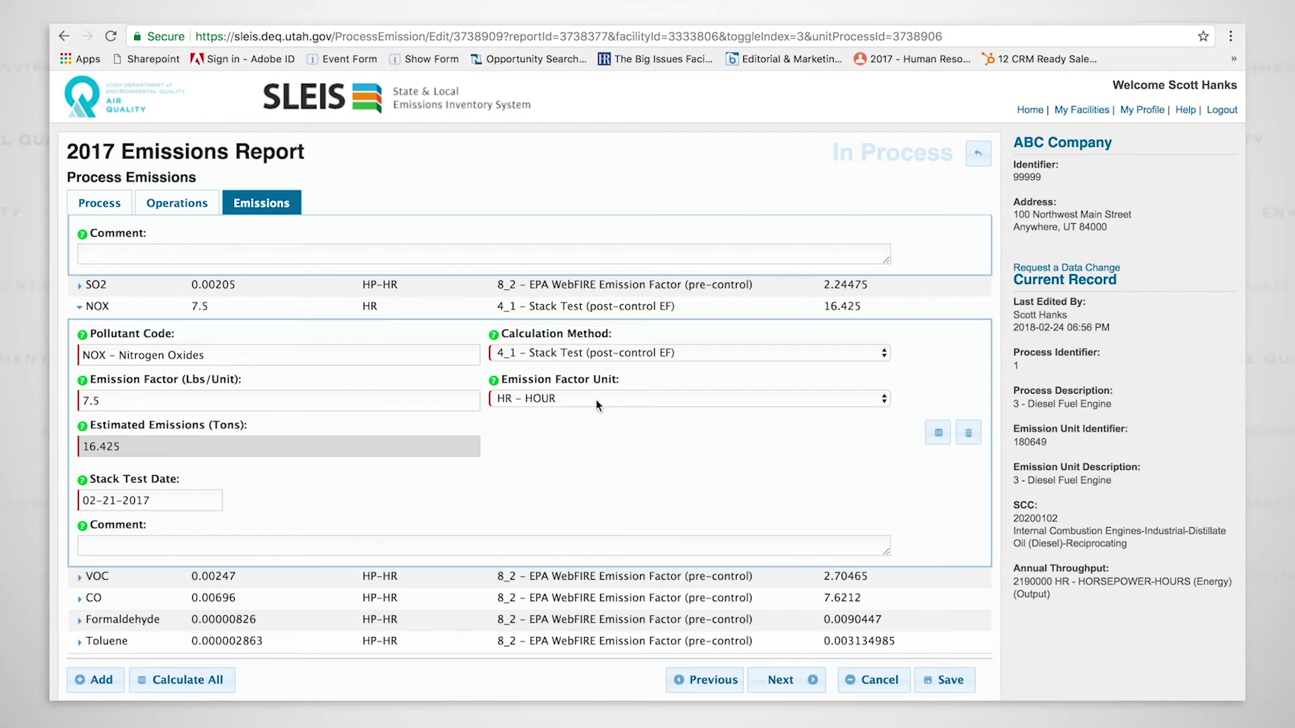
left_click(180, 208)
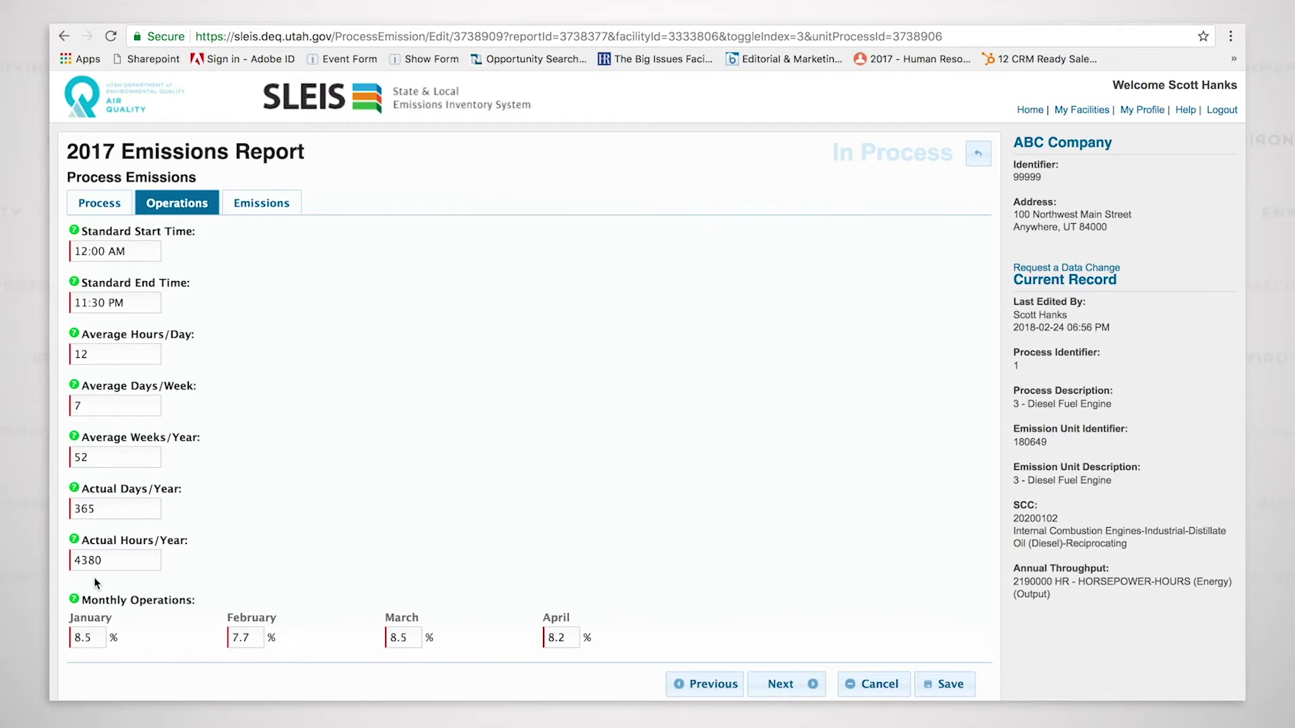
left_click(272, 213)
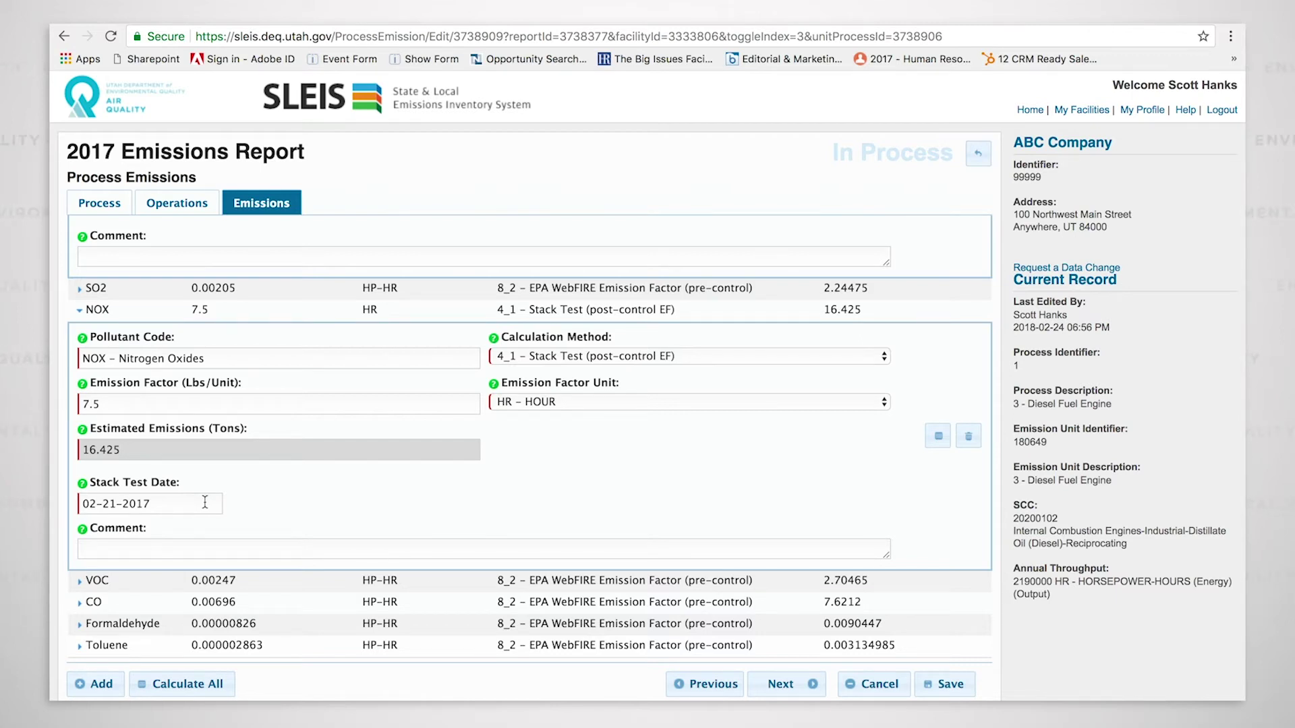
Clear the NOX stack test date and try to save the Diesel Fuel Engine's process emissions without it
left_click_drag(205, 503, 58, 509)
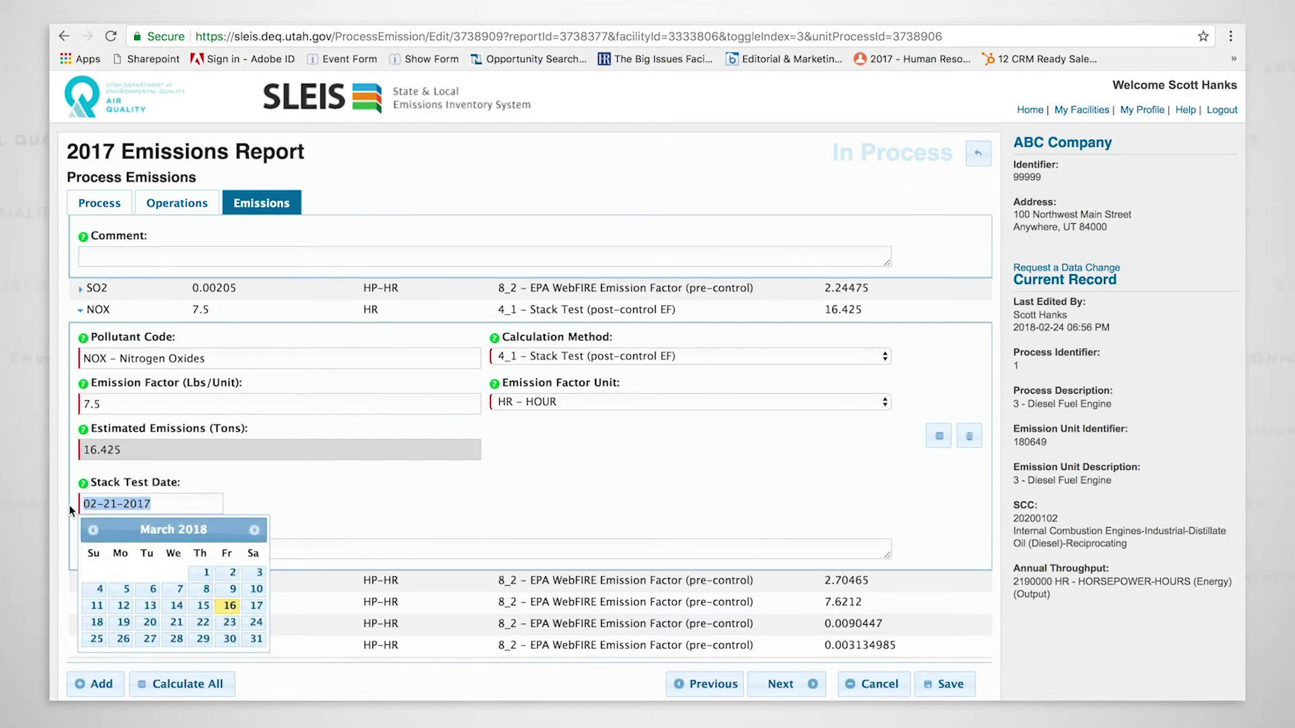
key("BackSpace")
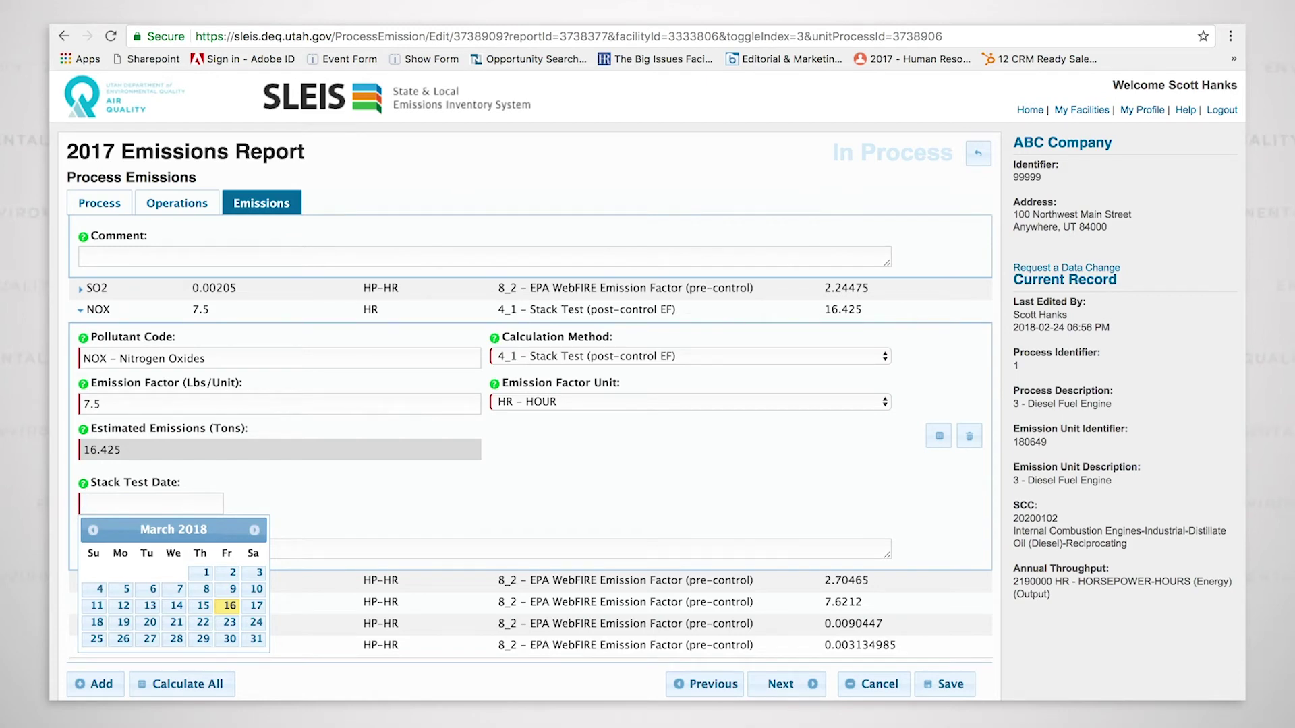
left_click(334, 501)
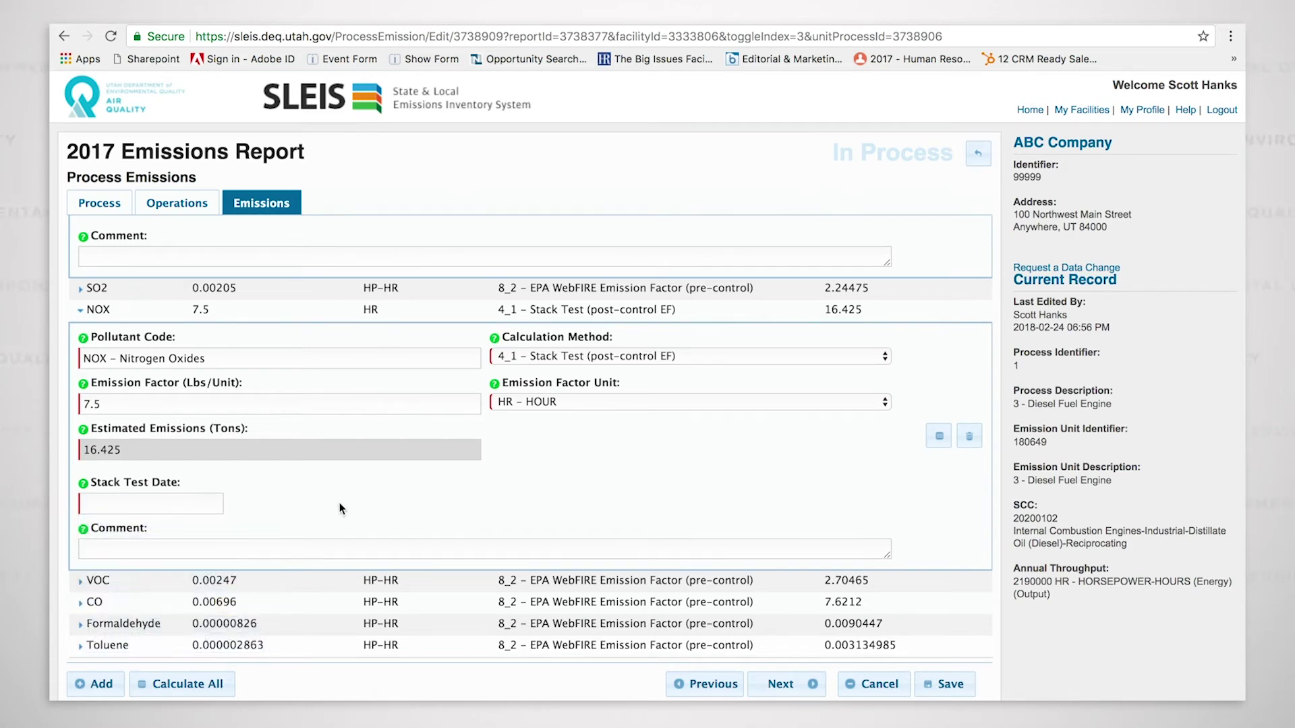
left_click(959, 689)
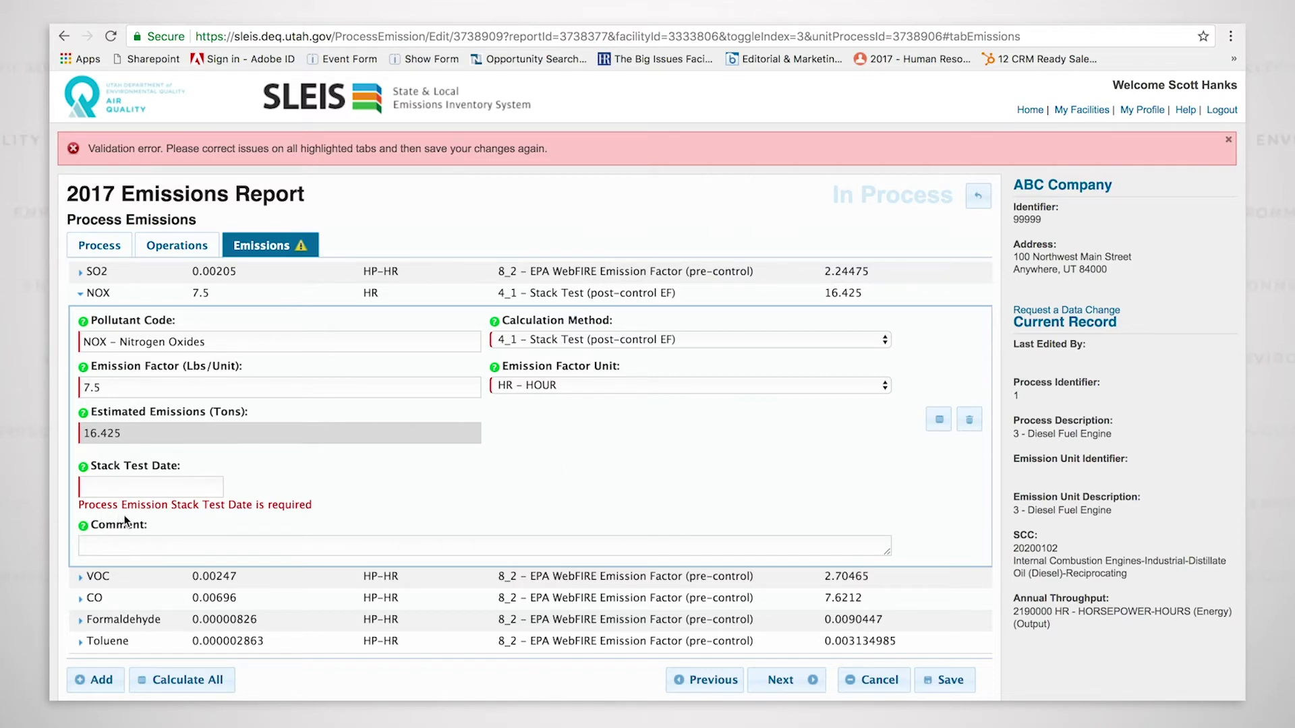
Set the NOX stack test date to October 7, 2017, save the process emissions and reopen the NOX details to check the date
left_click(145, 483)
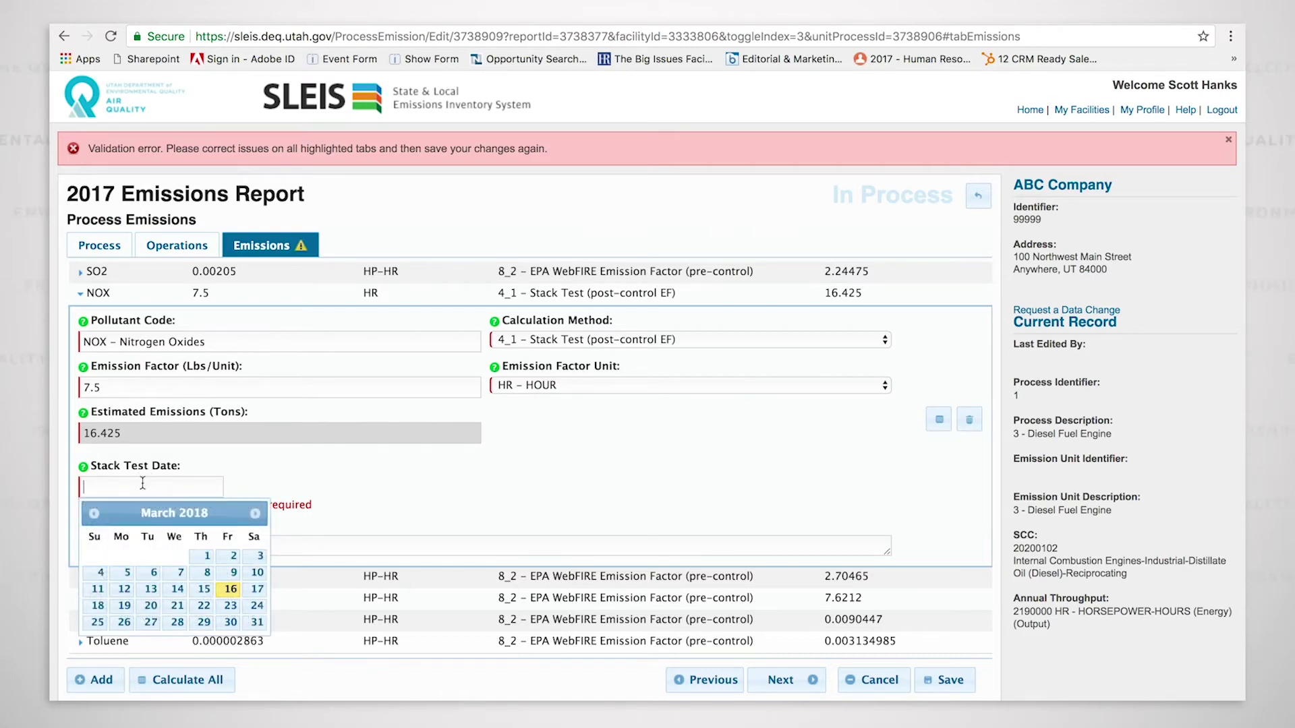
left_click(95, 514)
left_click(96, 513)
left_click(95, 514)
left_click(95, 514)
left_click(95, 514)
left_click(95, 514)
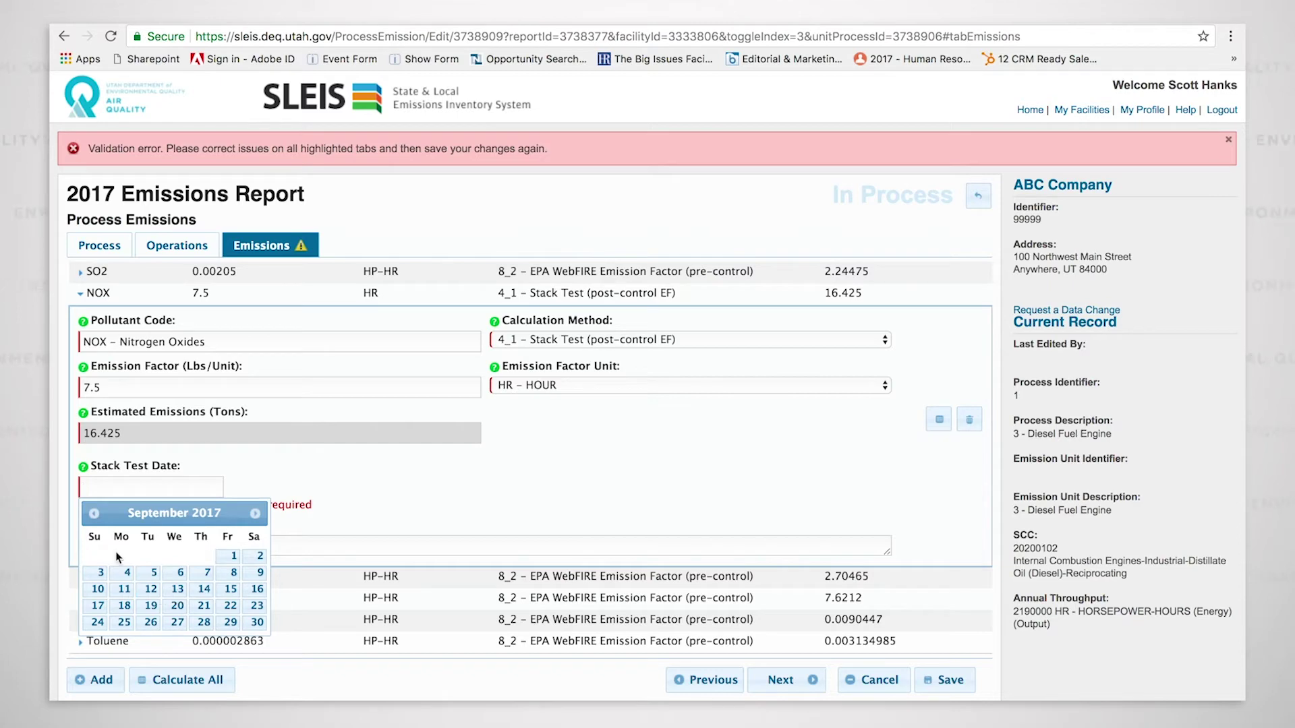
left_click(254, 514)
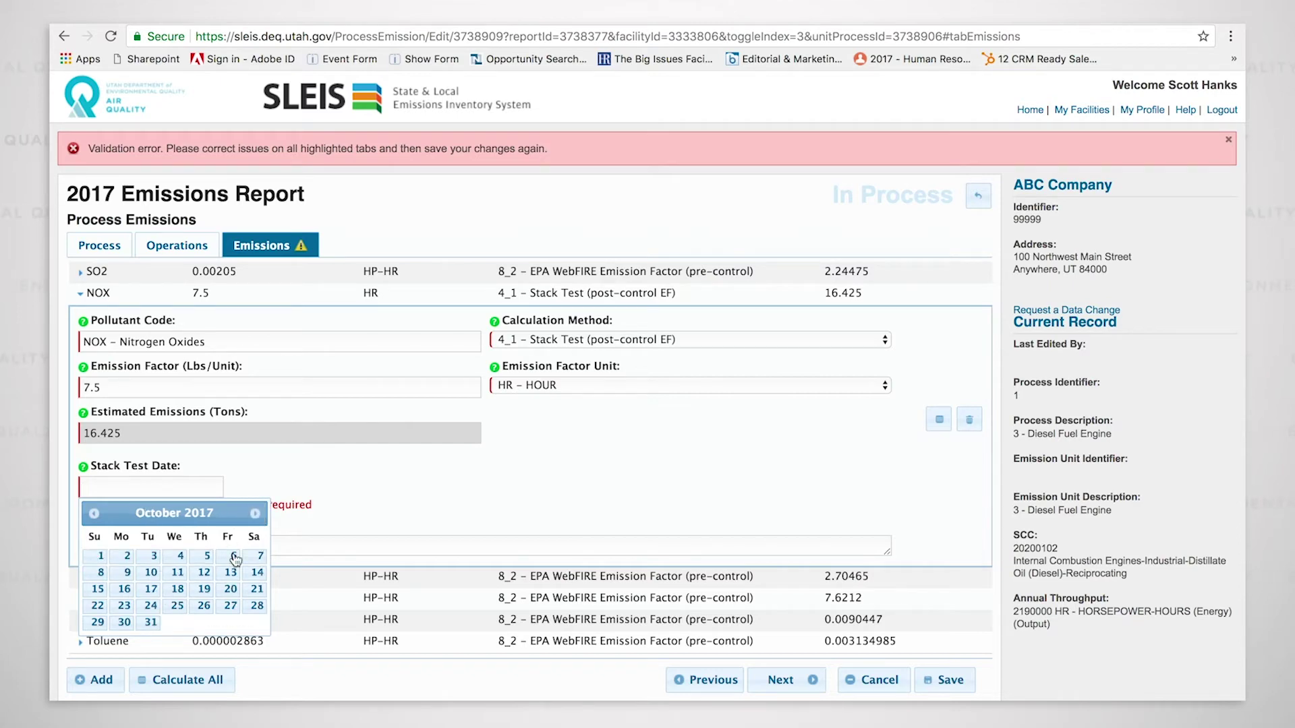
left_click(261, 556)
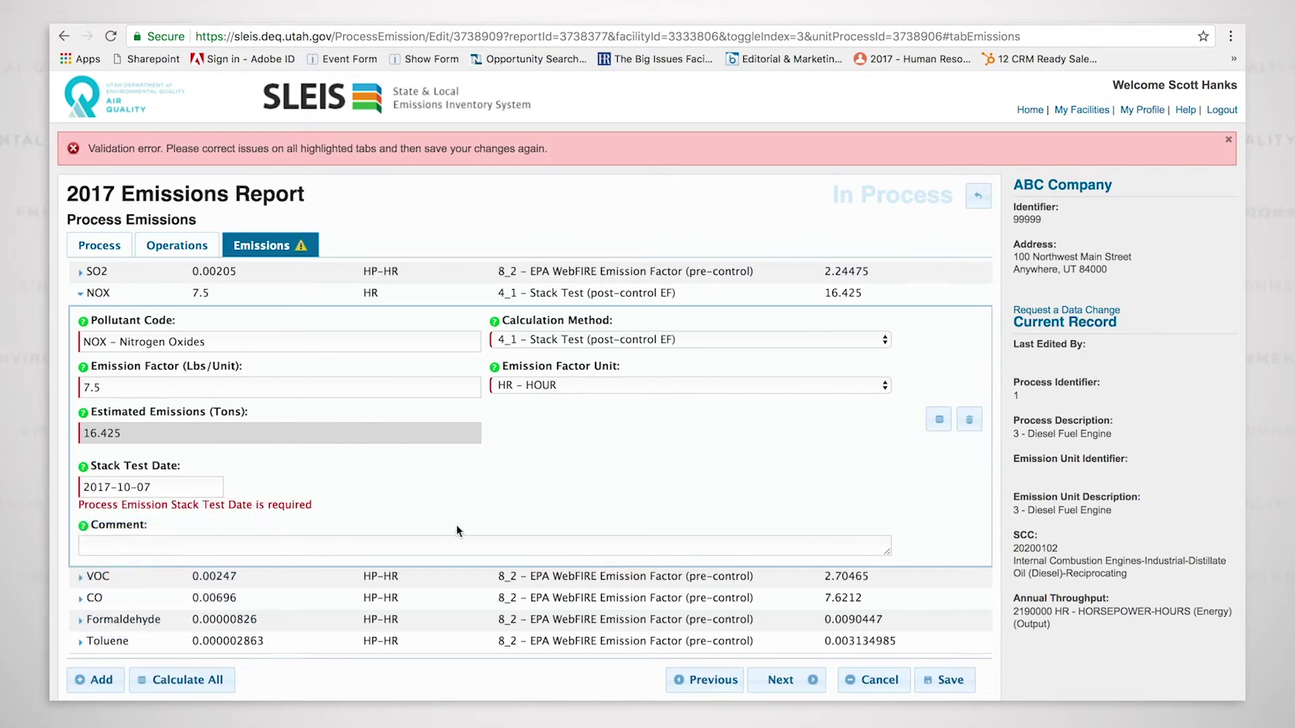
left_click(951, 681)
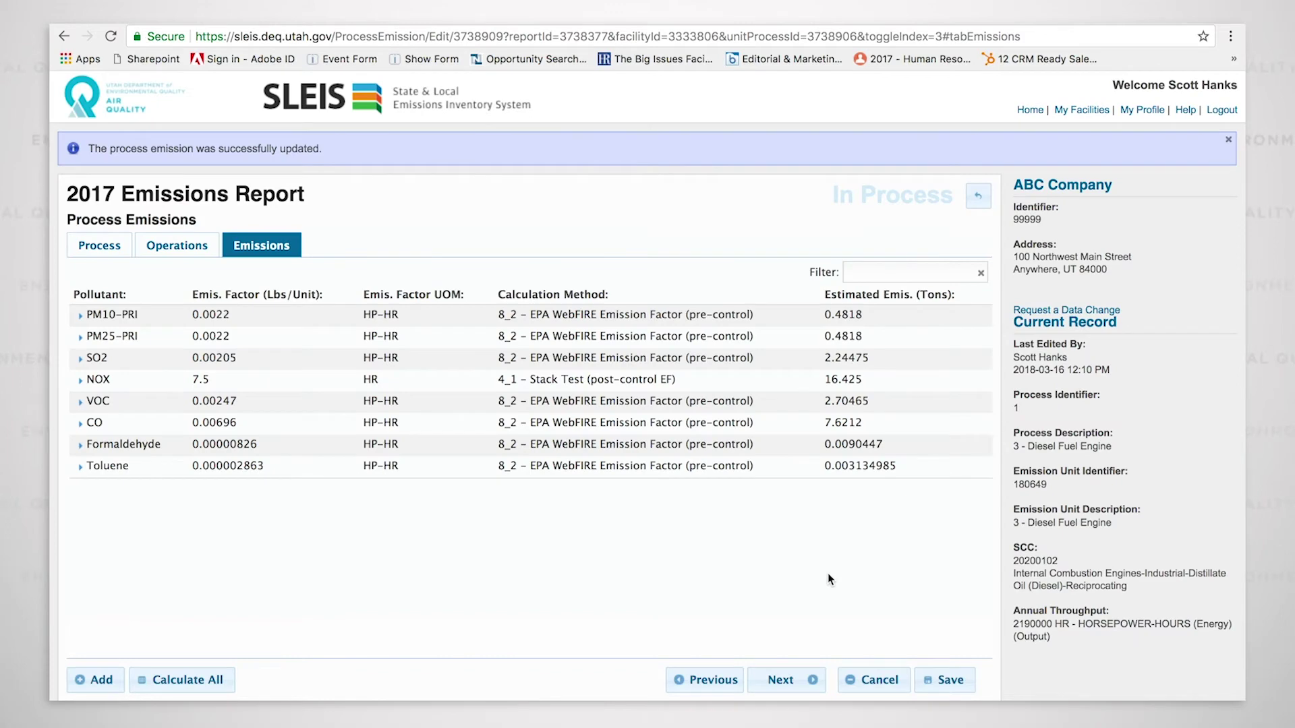
left_click(617, 380)
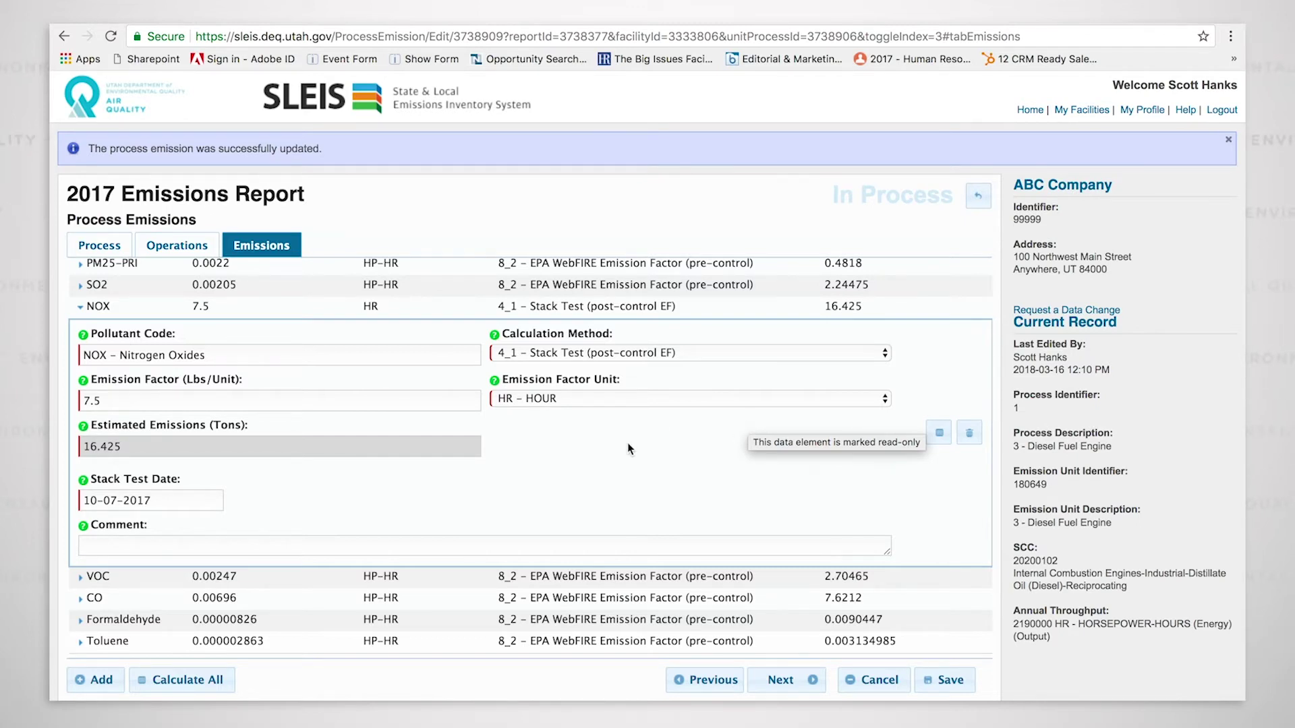
Return to the process emissions list, open the Unpaved Roads record and review its throughput and supplemental calculation parameters
left_click(978, 197)
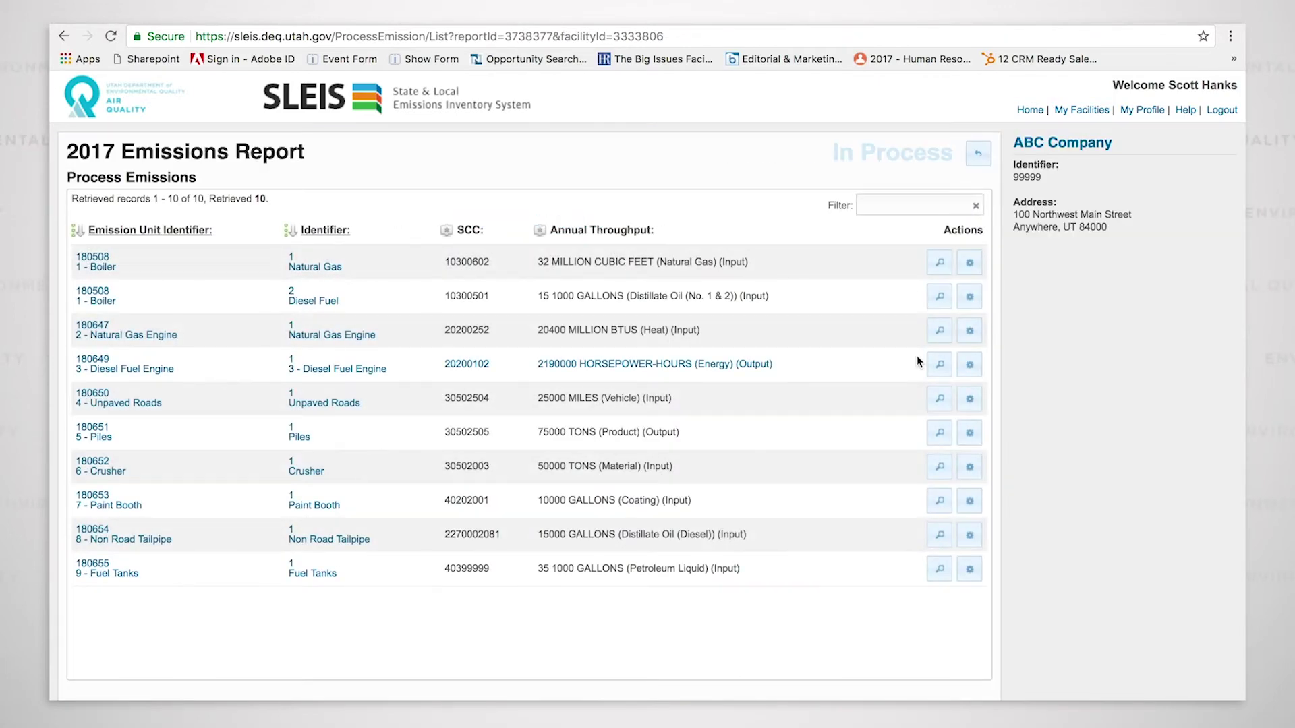
left_click(970, 400)
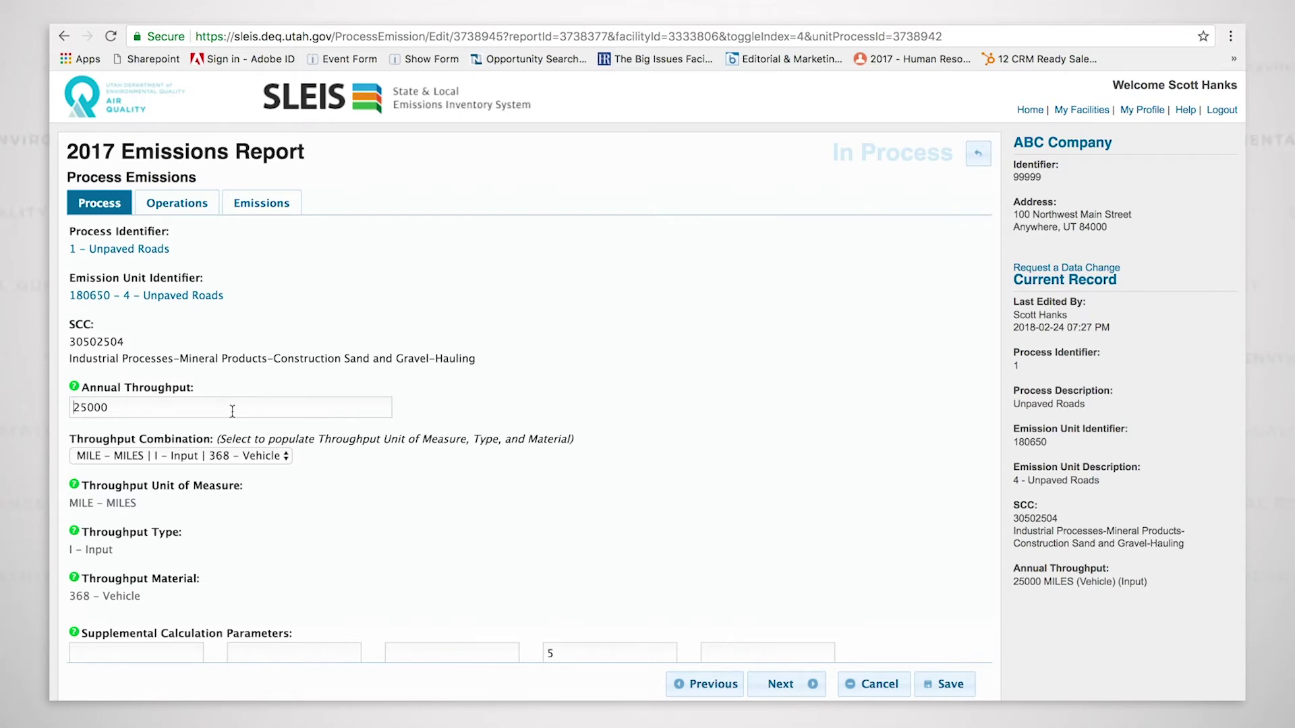
scroll(526, 498, "down", 3)
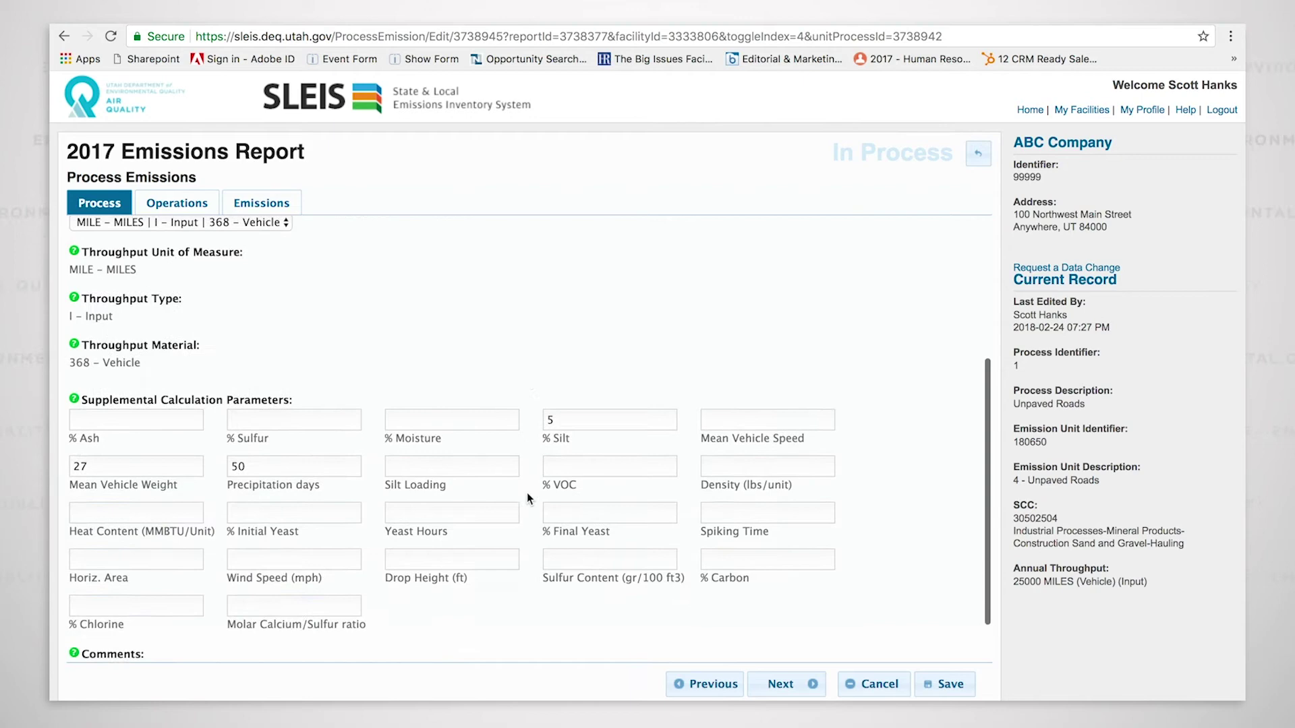
scroll(525, 499, "down", 1)
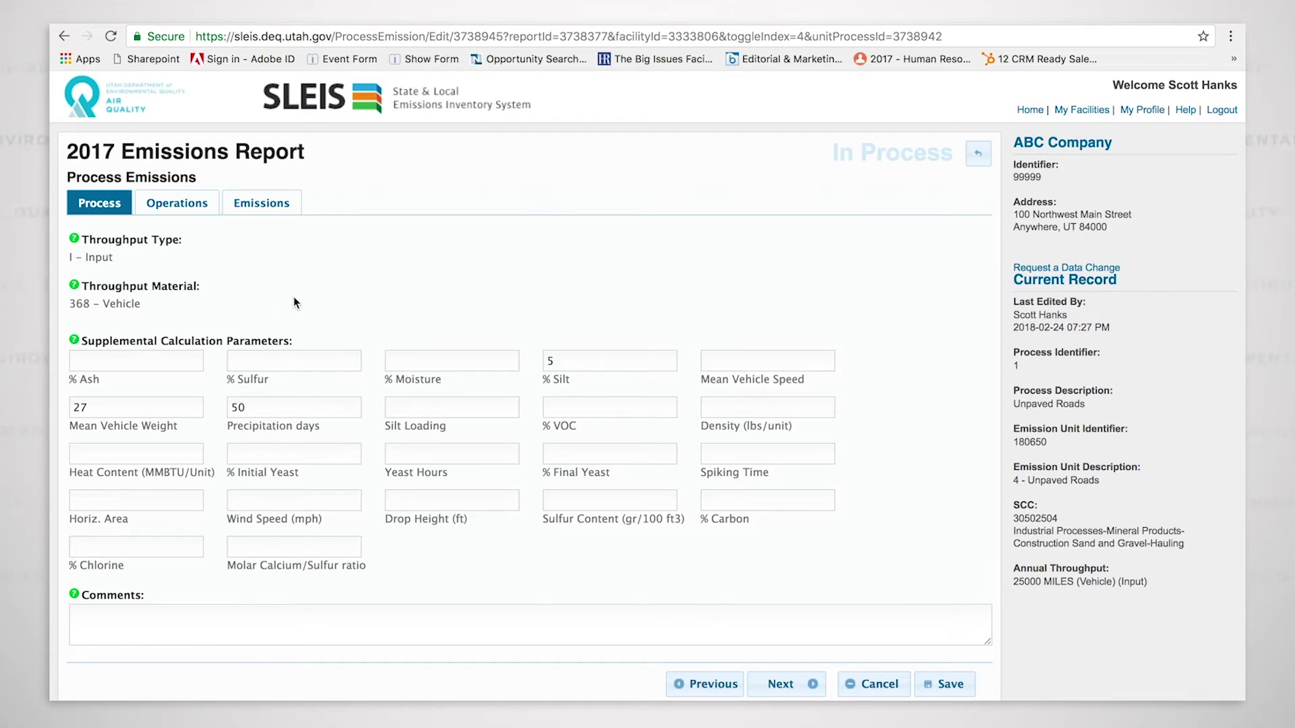
Review the Unpaved Roads operating times, yearly days and hours, and monthly operations percentages
left_click(177, 203)
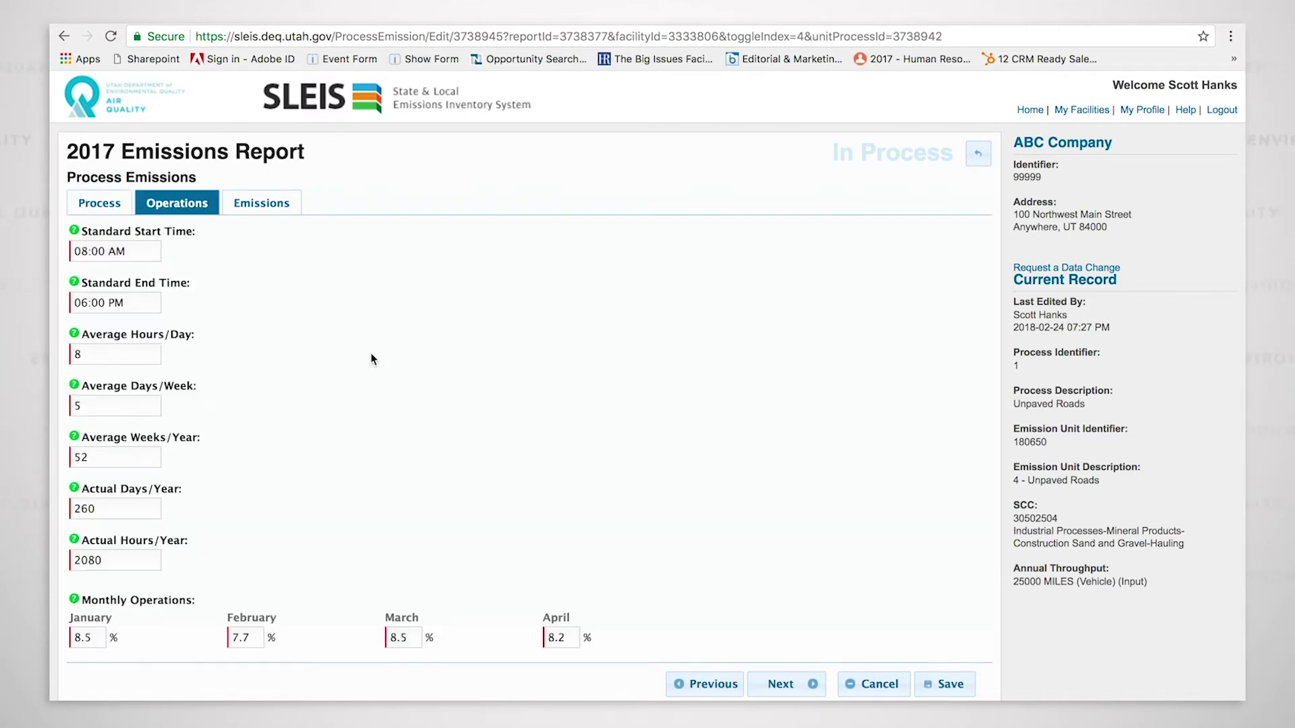
scroll(373, 352, "down", 2)
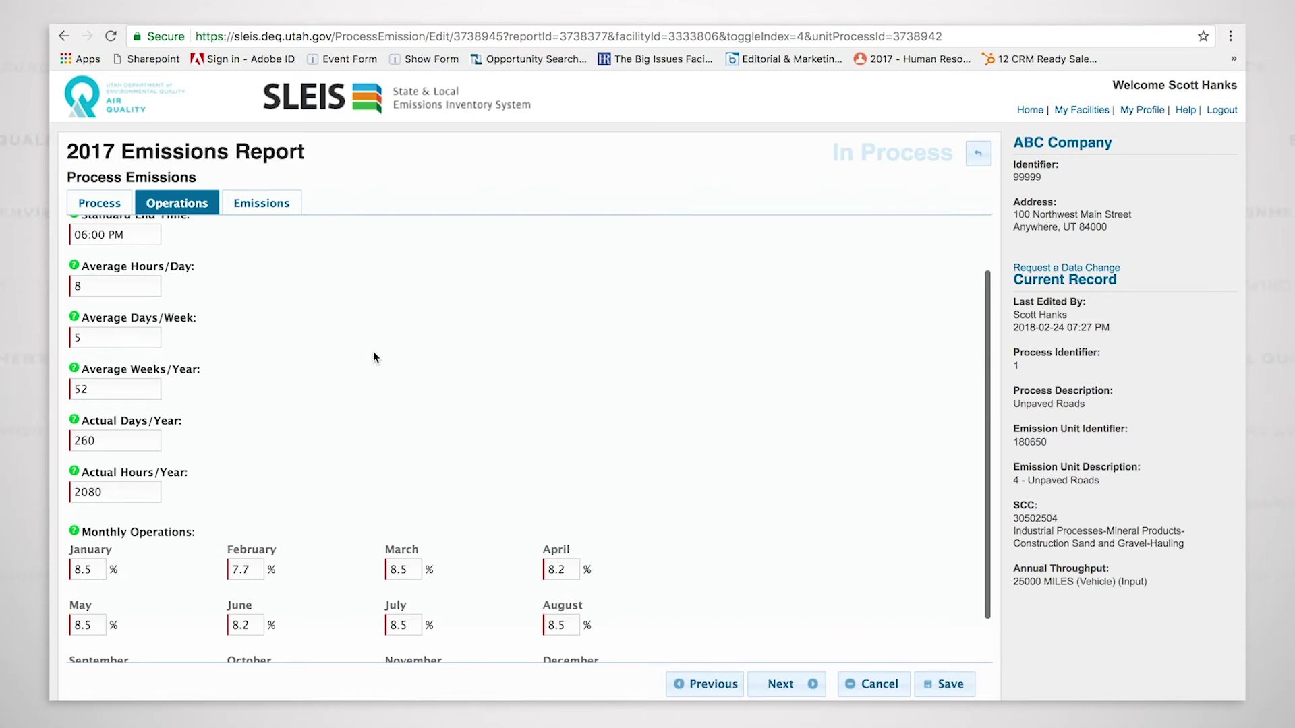
scroll(374, 356, "up", 2)
scroll(373, 359, "down", 1)
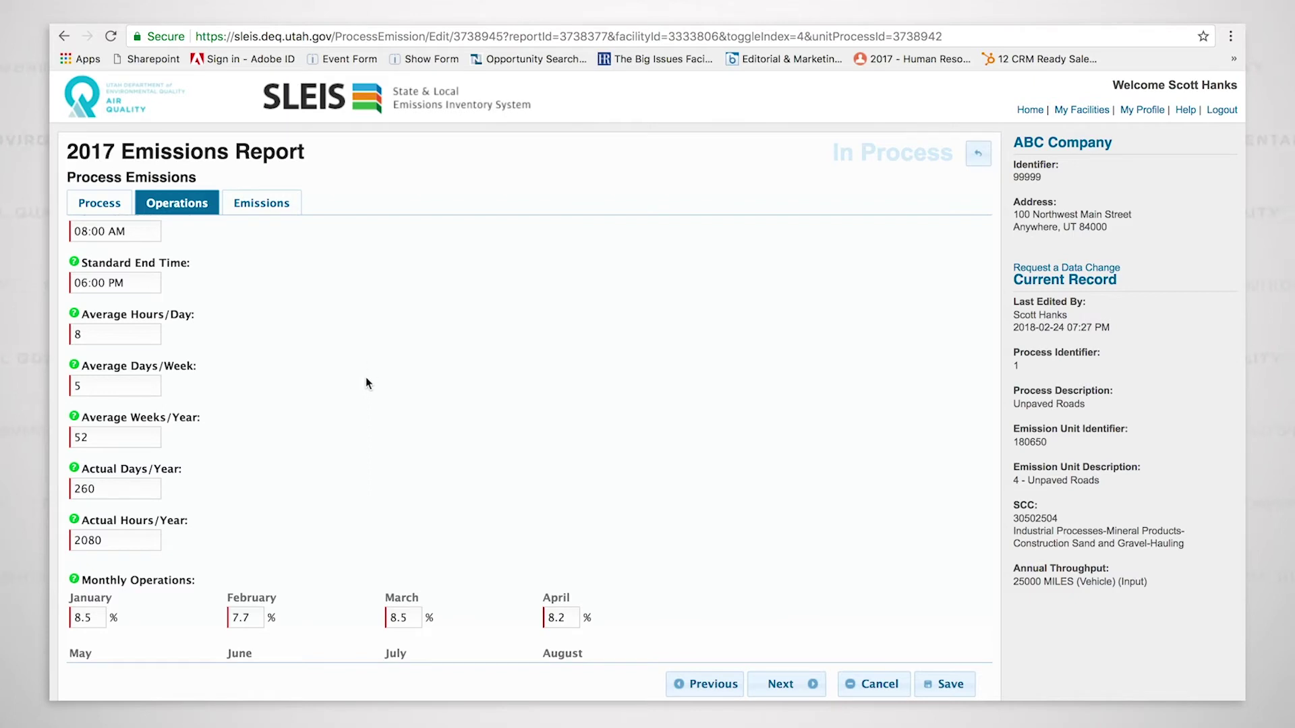
scroll(366, 378, "down", 3)
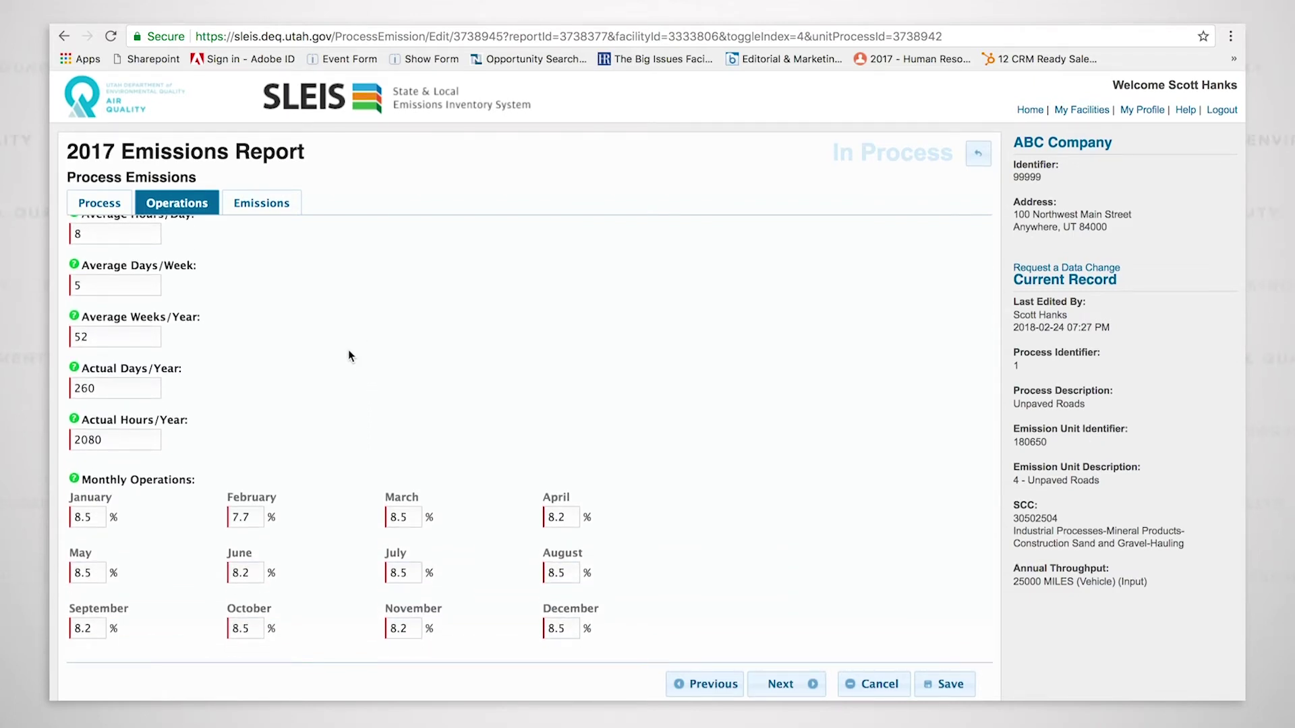
scroll(352, 356, "up", 3)
Examine the Unpaved Roads PM10 and PM2.5 emissions, including their emission factors, estimated tons and overall control efficiency
left_click(273, 206)
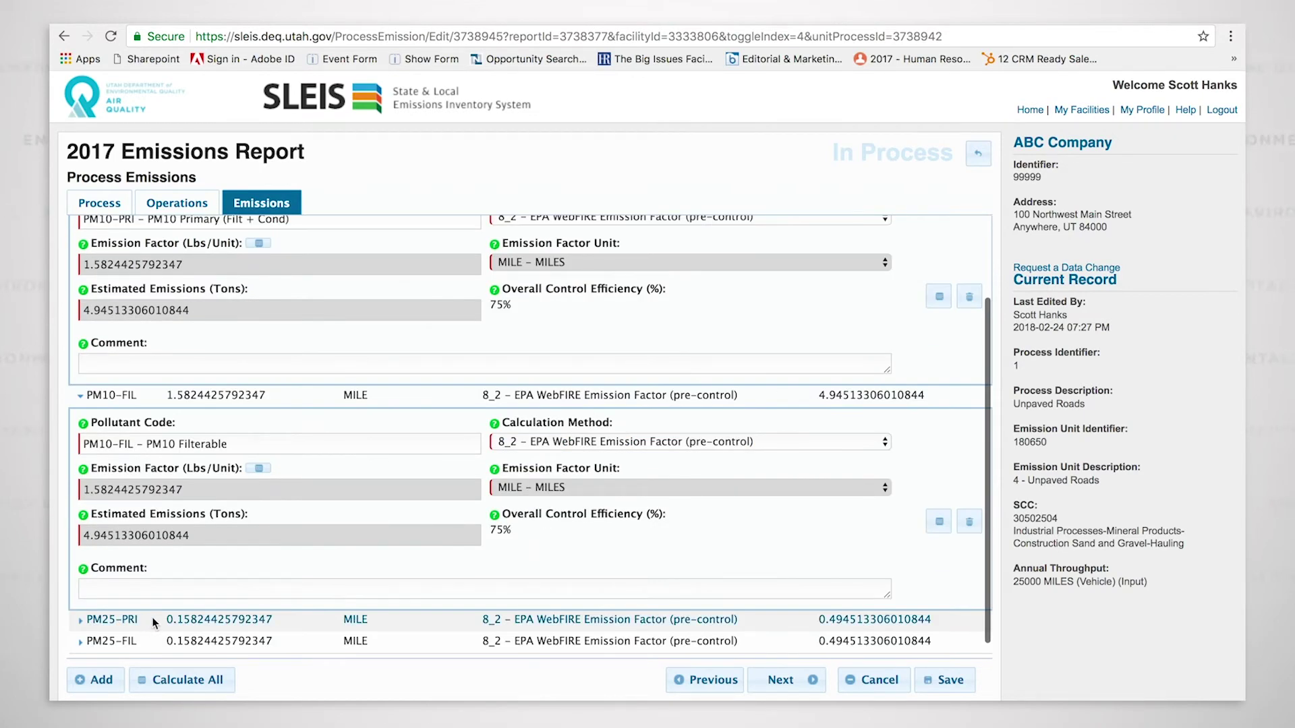
scroll(523, 407, "up", 3)
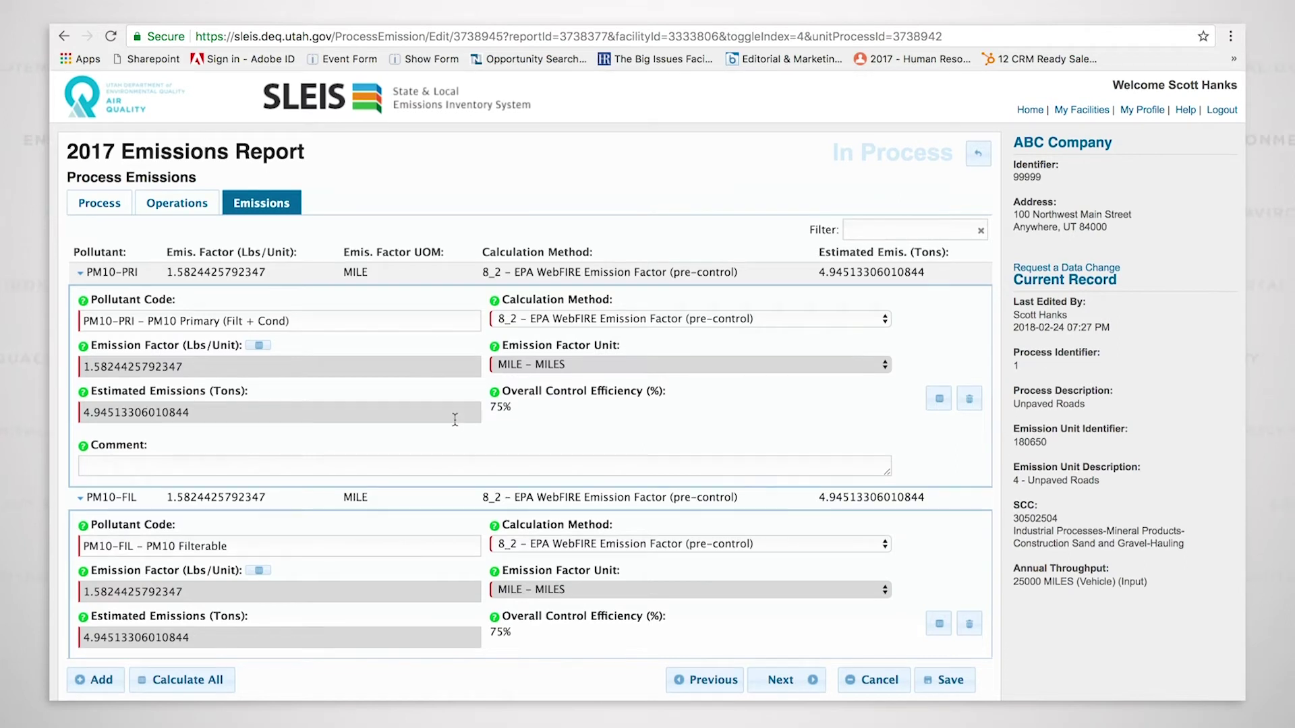
scroll(455, 417, "down", 1)
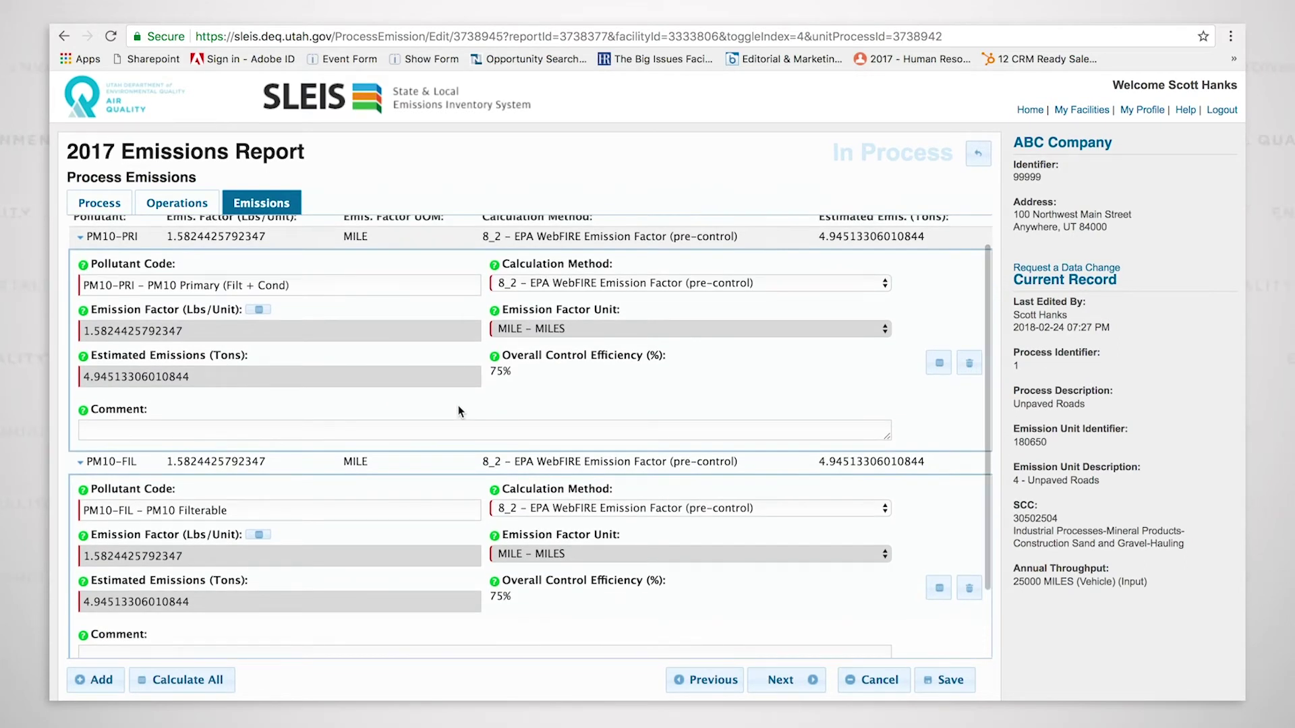
scroll(459, 406, "down", 2)
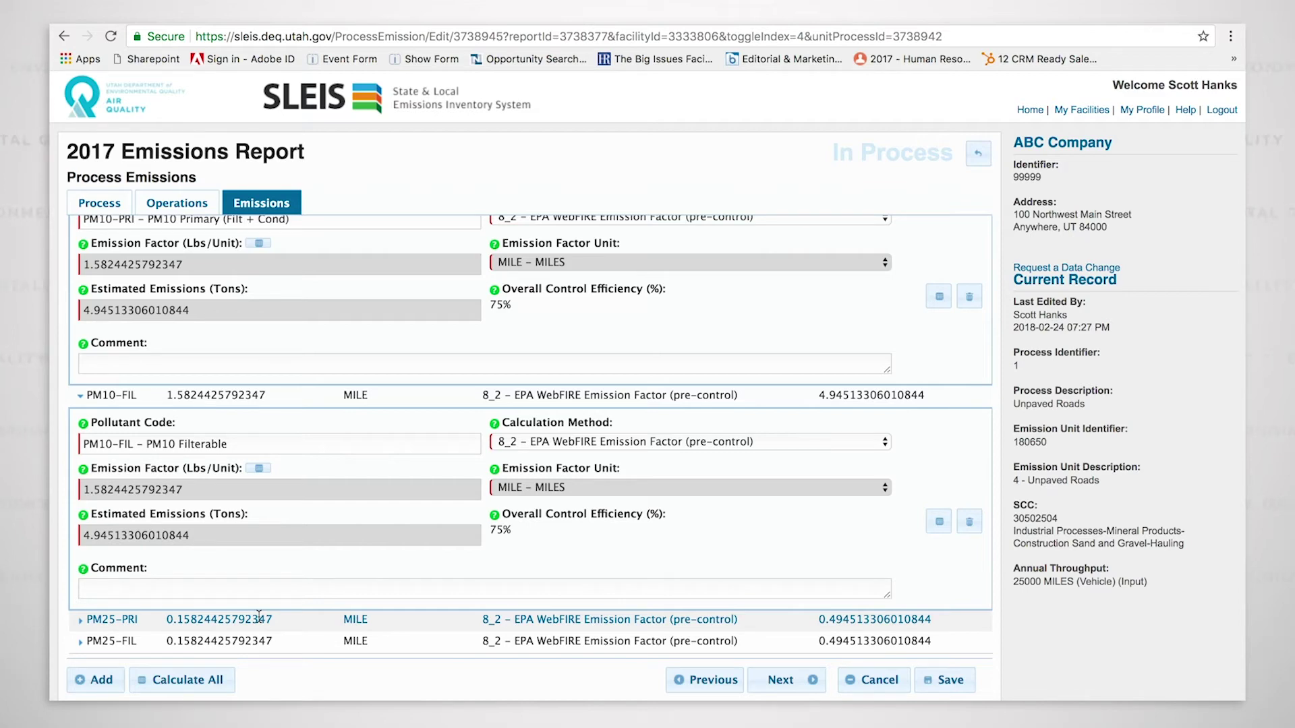
scroll(351, 581, "up", 3)
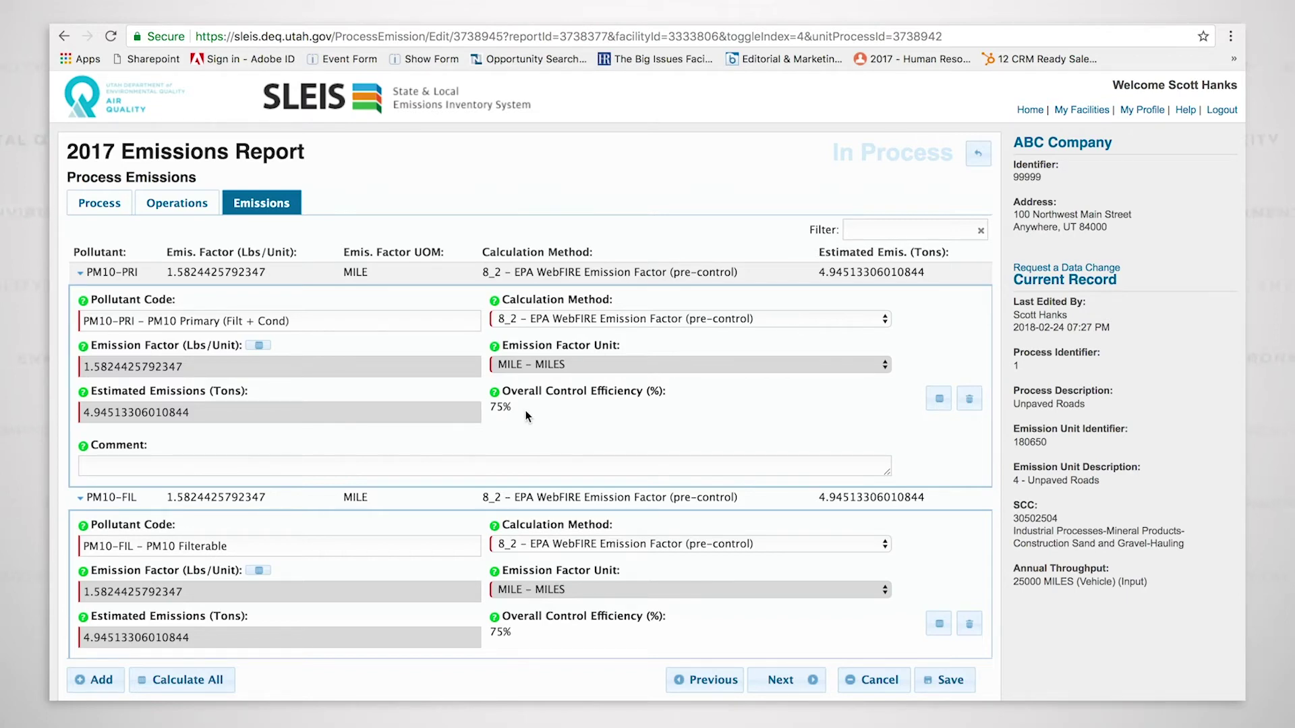
mouse_move(527, 415)
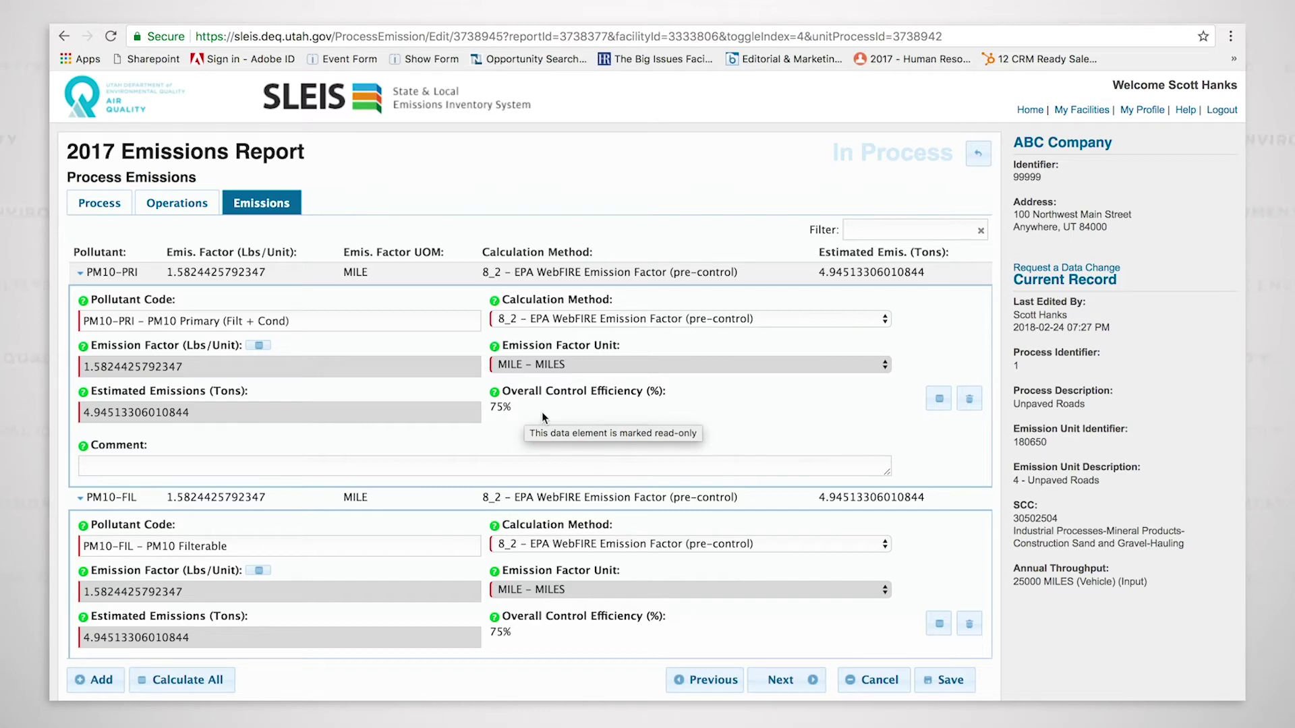
Select the UDAQ (ID:51582) formula for unpaved roads at industrial sites as the PM10-PRI emission factor
left_click(259, 348)
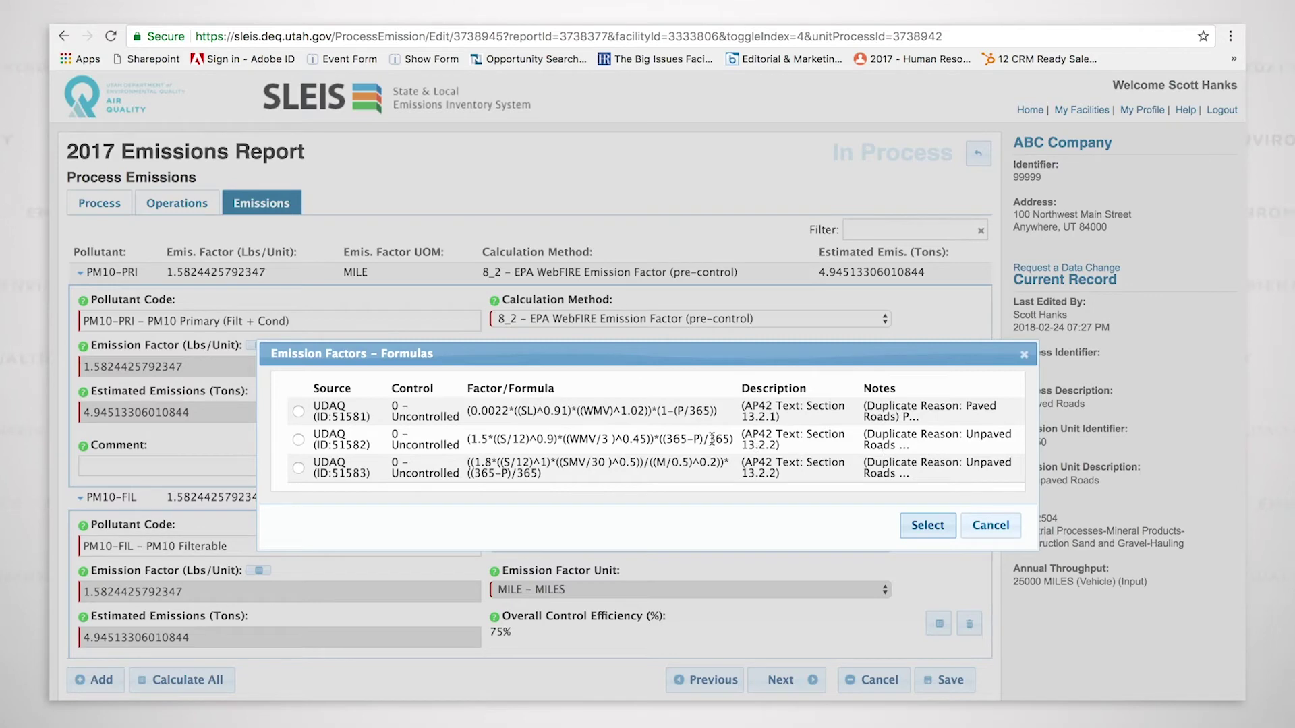
left_click(299, 441)
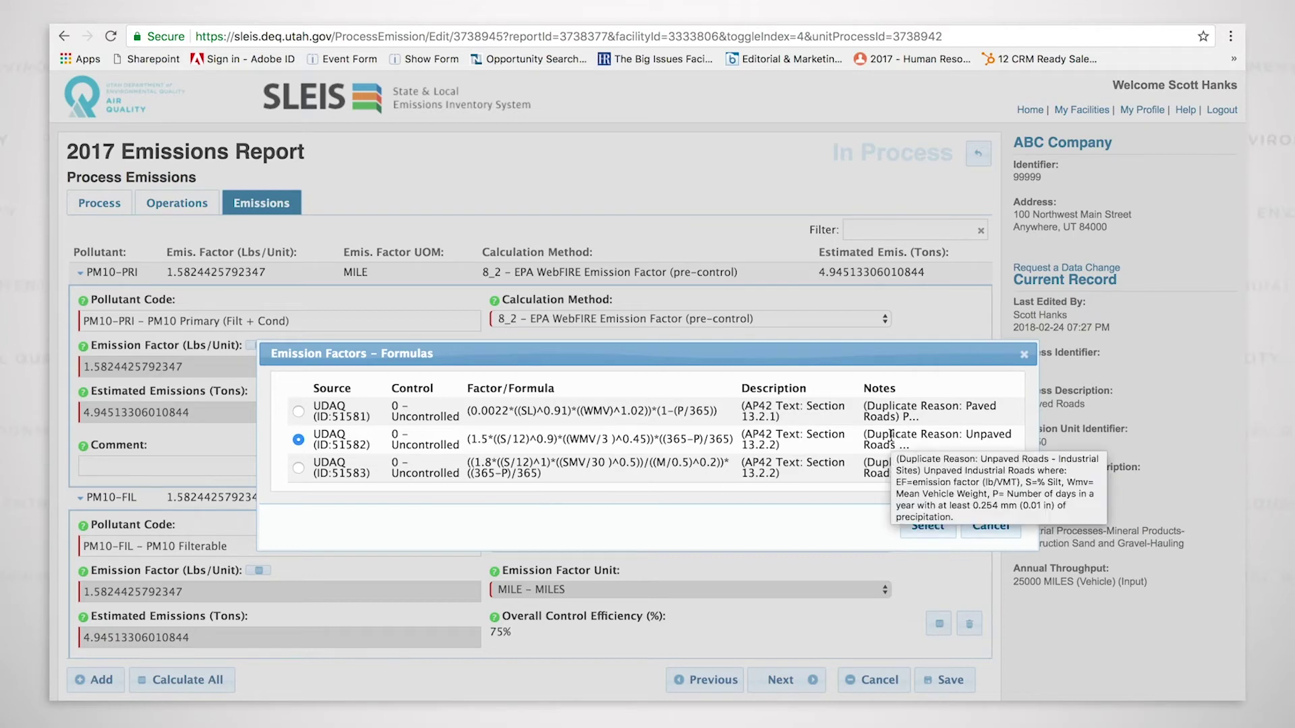
left_click(928, 527)
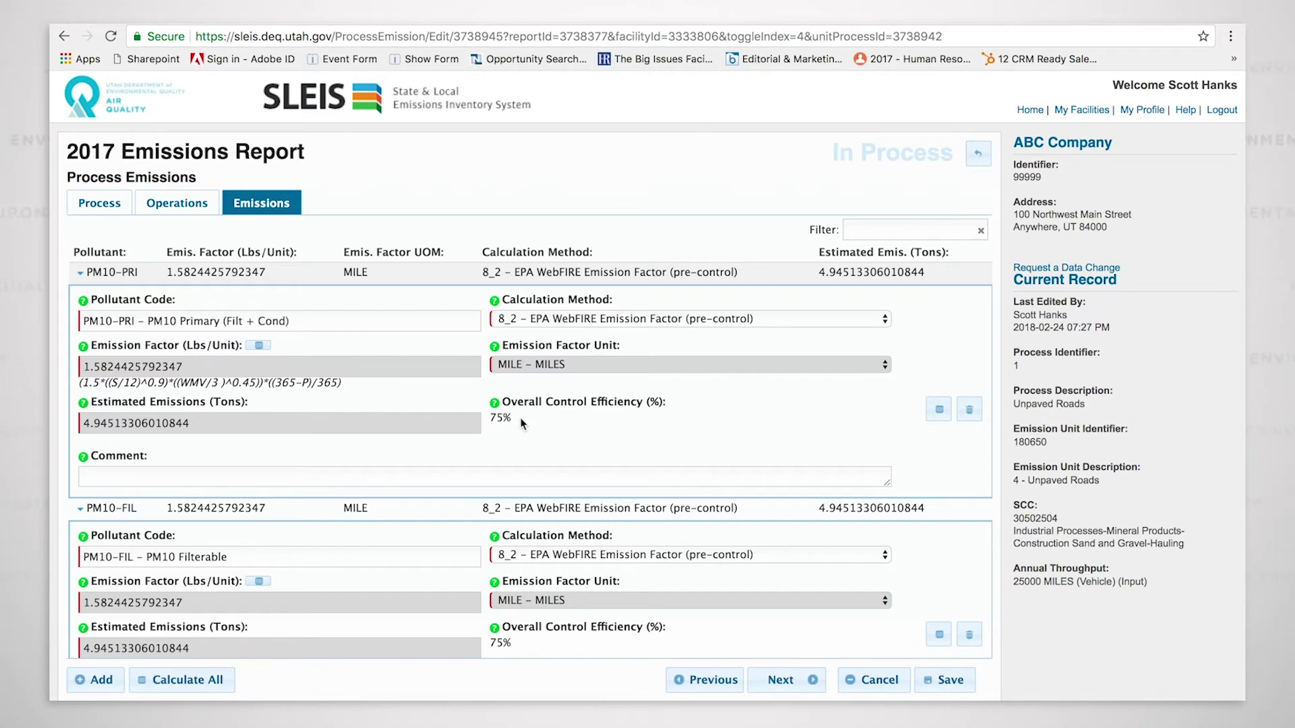
Check the PM10-PRI overall control efficiency and look through the calculation methods, keeping 8_2 - EPA WebFIRE Emission Factor (pre-control)
mouse_move(521, 423)
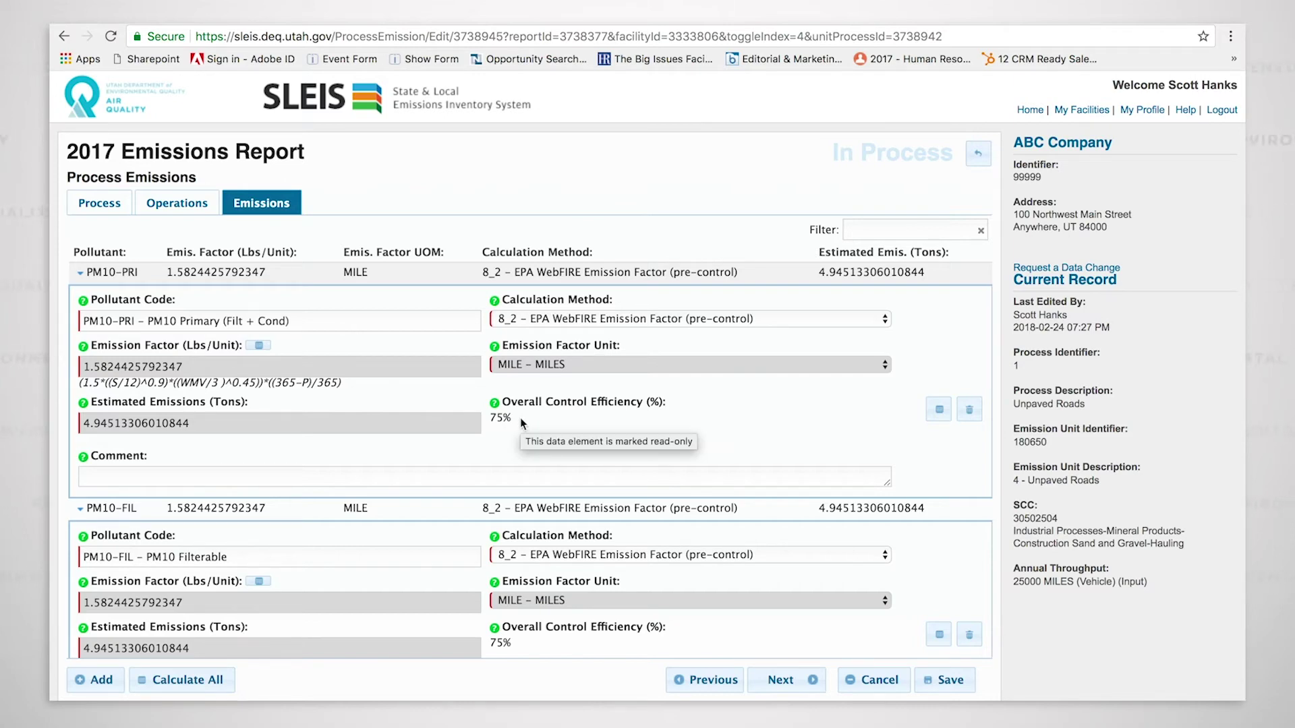
left_click(610, 318)
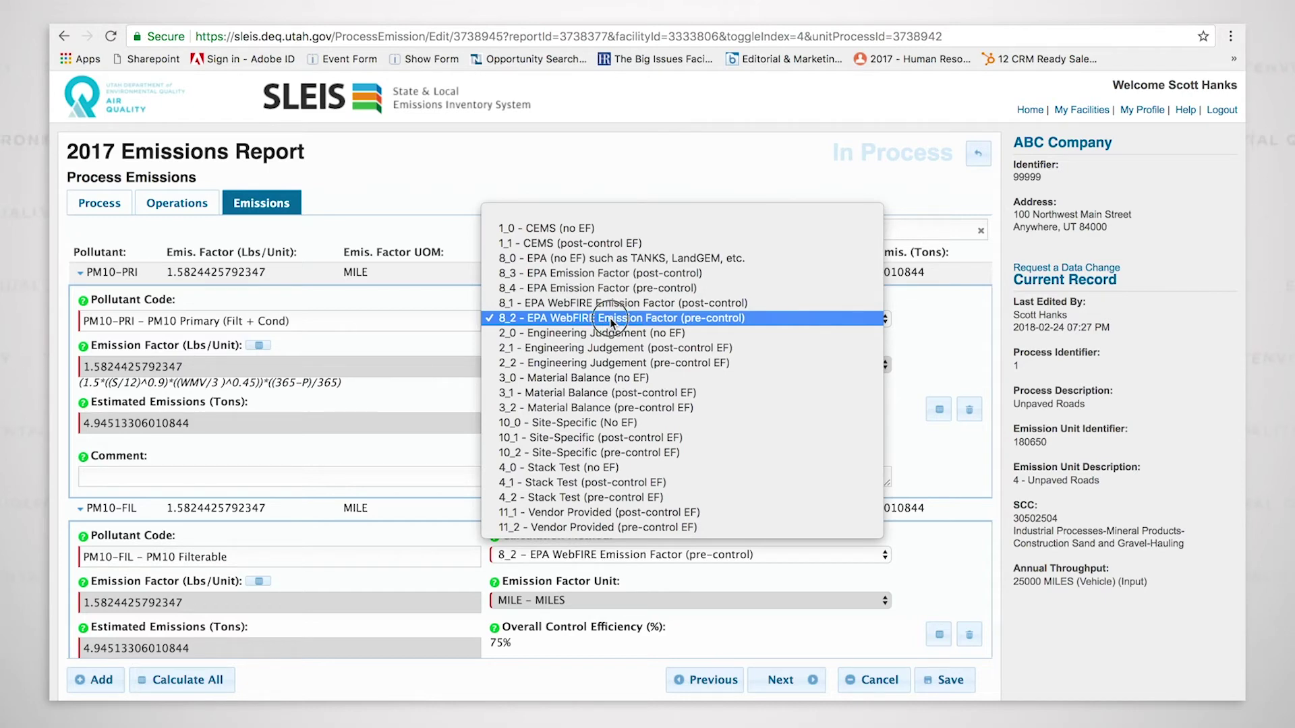
left_click(610, 318)
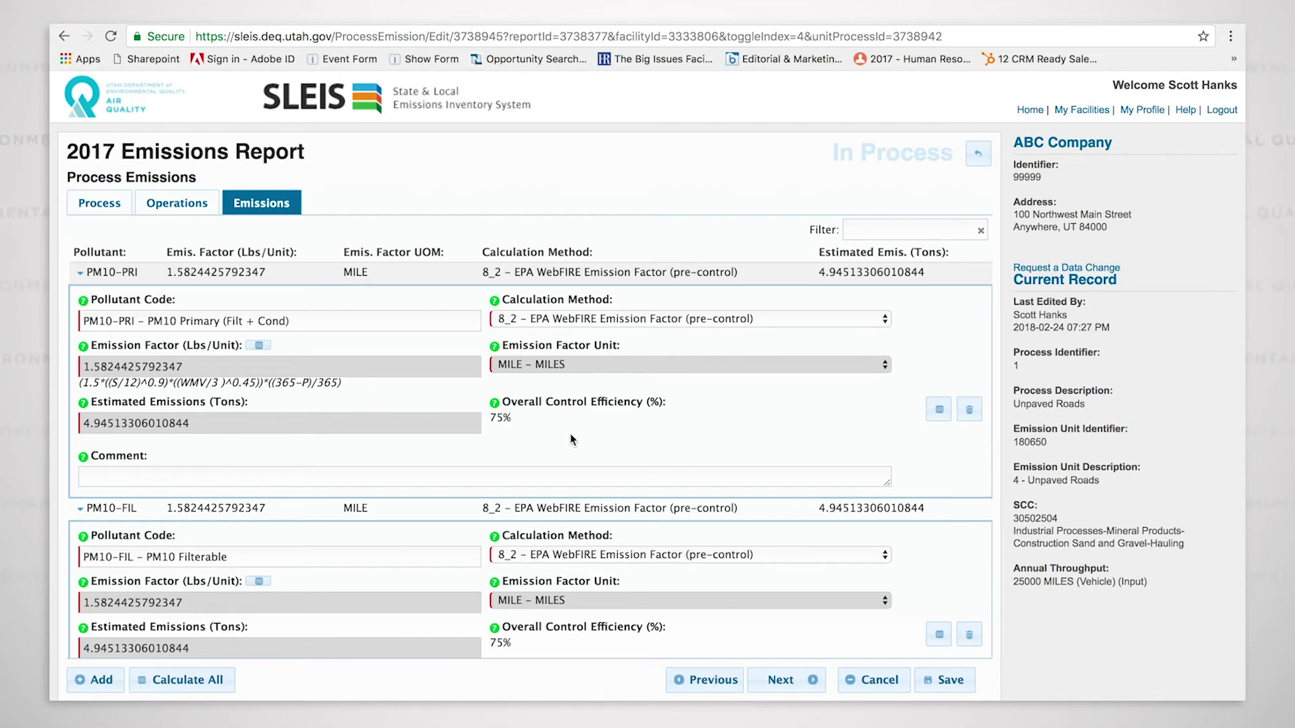
Go back to the report's control devices and open the Dust Suppression of Unpaved Roads device for editing
left_click(980, 156)
left_click(980, 156)
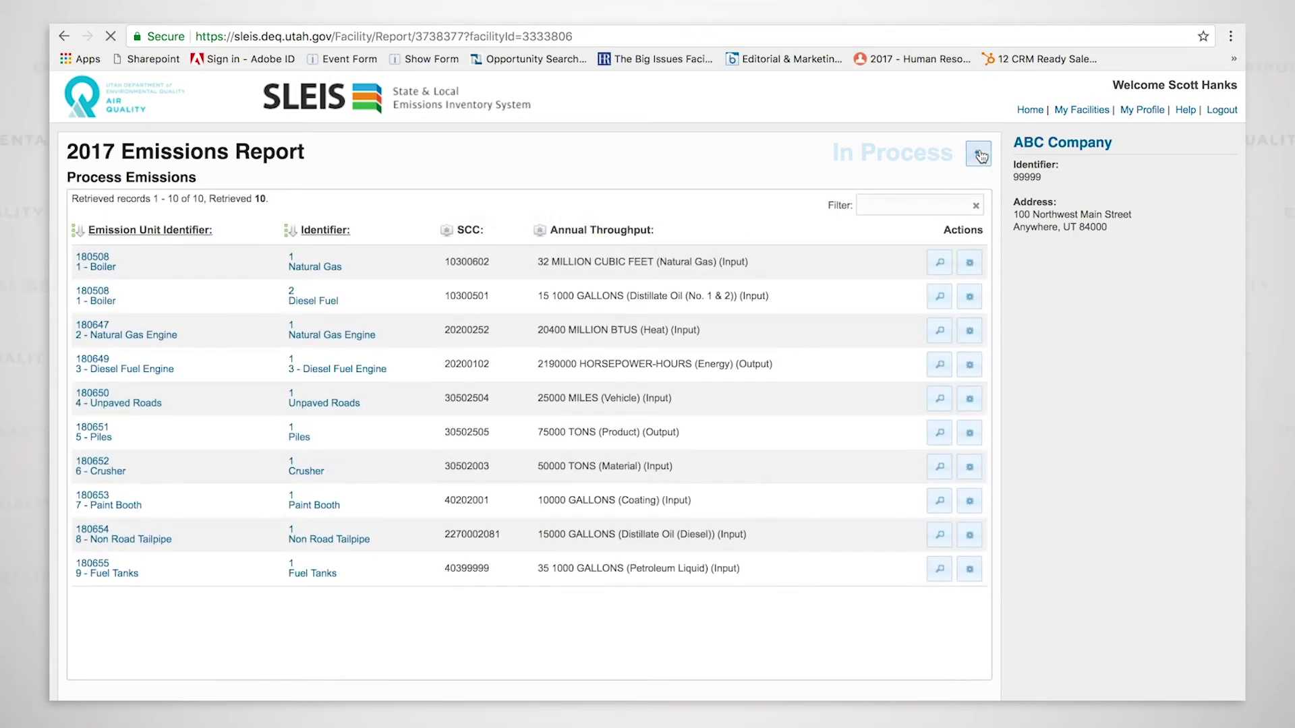
left_click(354, 239)
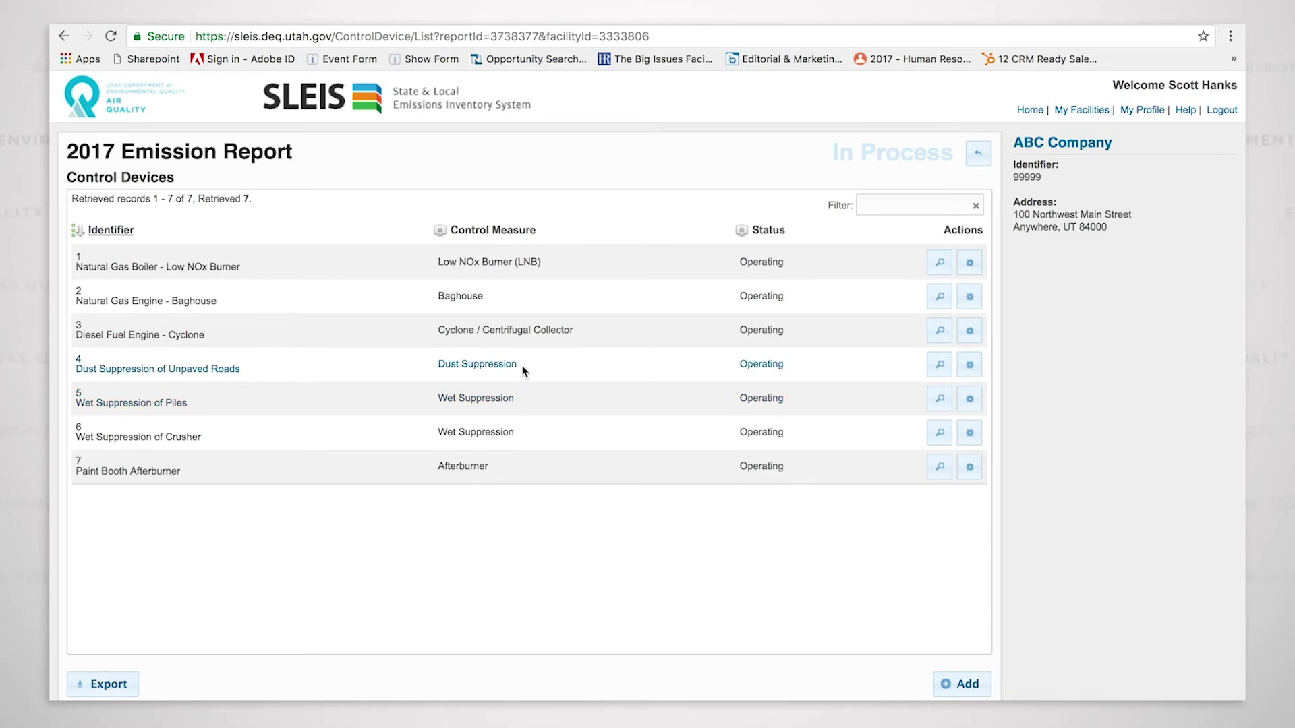
left_click(971, 365)
Set the control efficiency to 50% for PM10-PRI, PM10-FIL, PM25-PRI and PM25-FIL, save the device and return to the control devices list
left_click_drag(228, 507, 164, 506)
type("50")
left_click_drag(217, 534, 170, 533)
type("50")
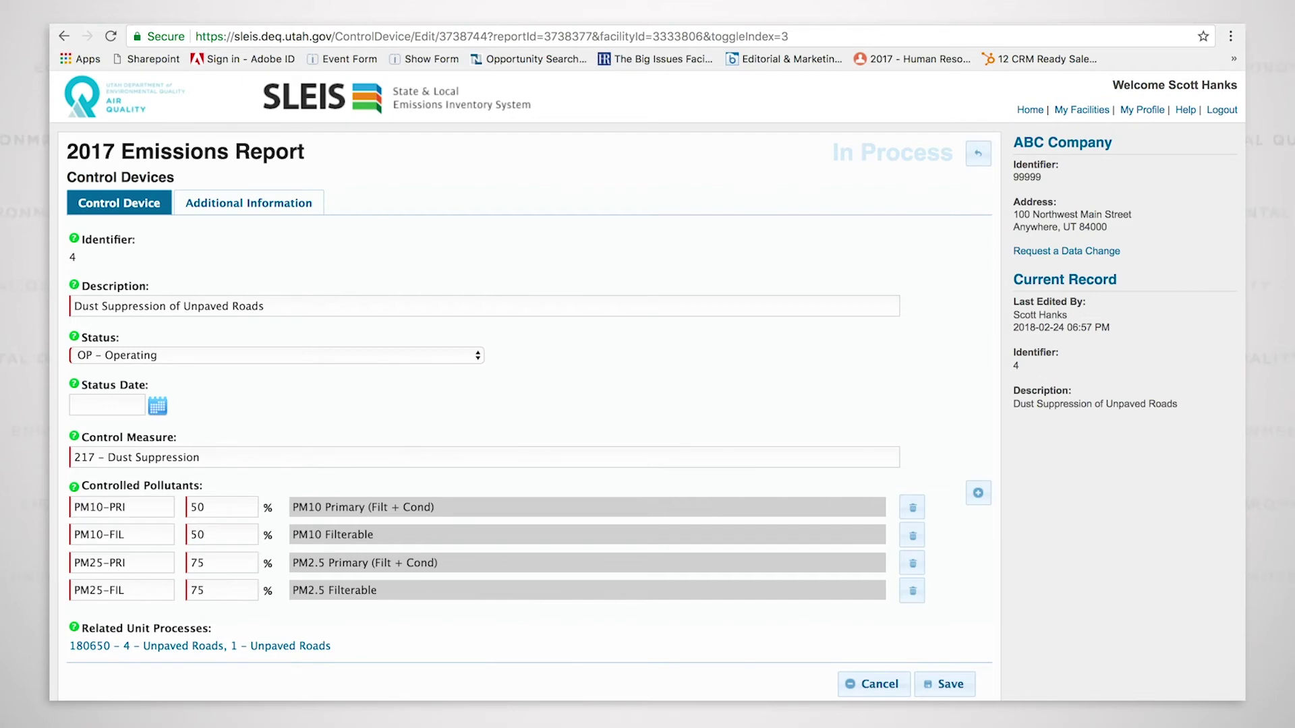
left_click_drag(214, 564, 176, 561)
type("50")
left_click_drag(212, 592, 177, 589)
type("50")
left_click(947, 688)
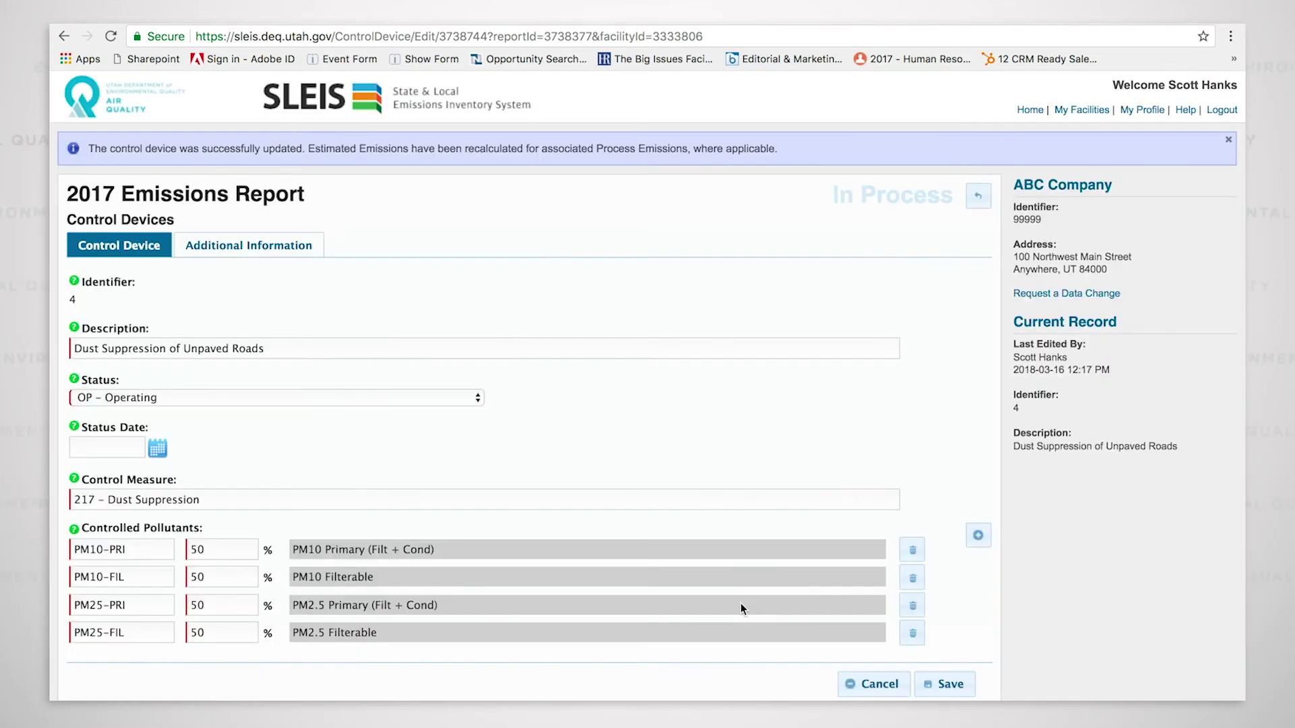
left_click(978, 198)
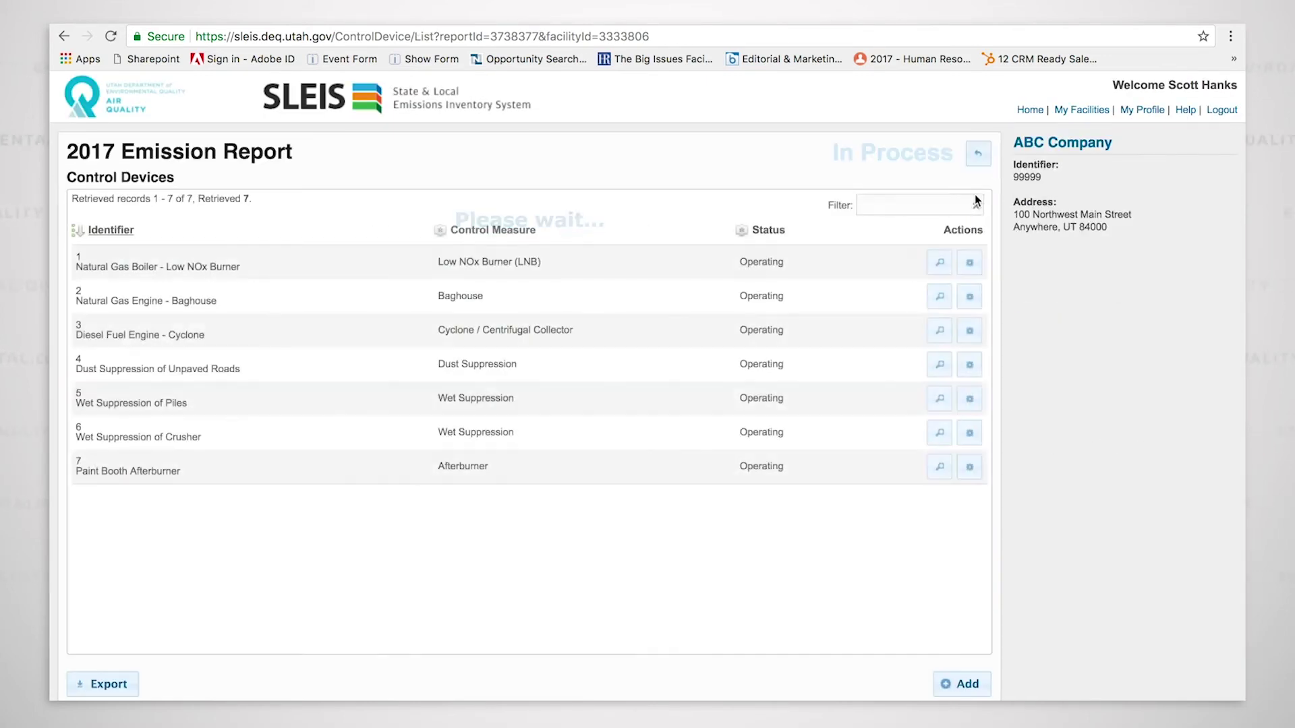
Recalculate all emissions of the Unpaved Roads process and check the PM10-PRI overall control efficiency before returning to the process emissions list
left_click(982, 159)
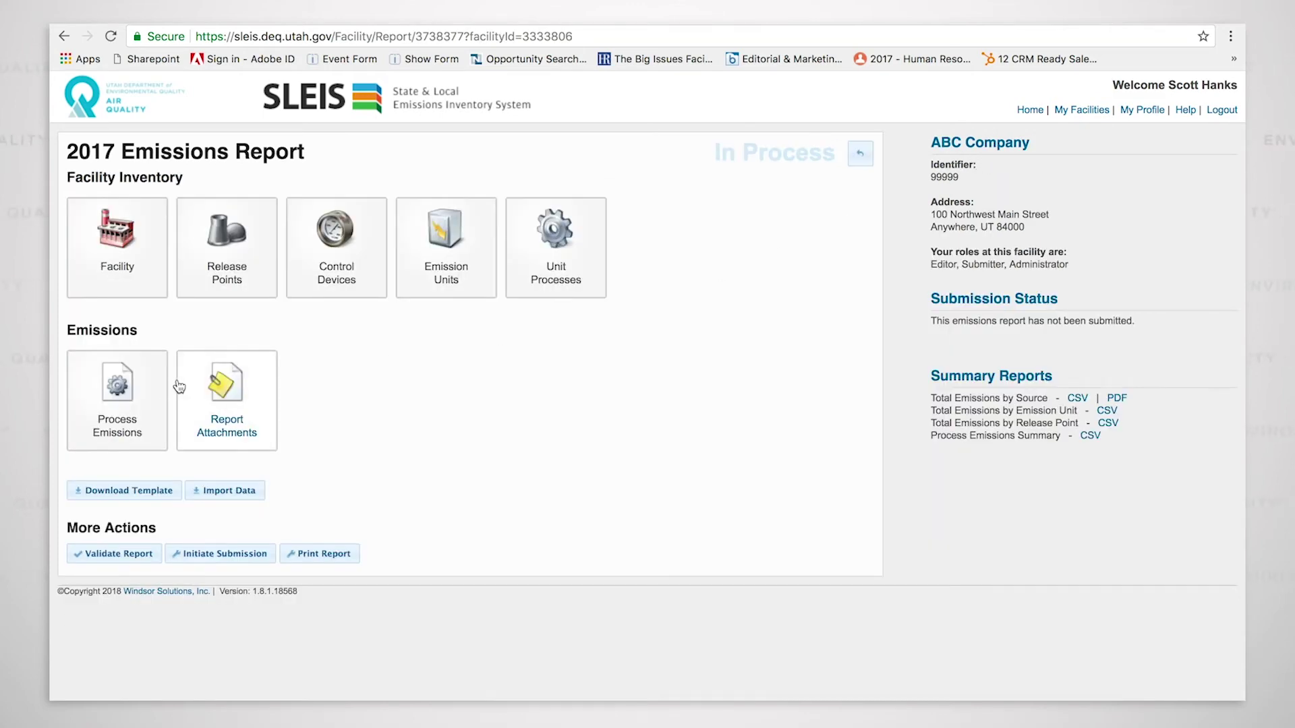
left_click(147, 398)
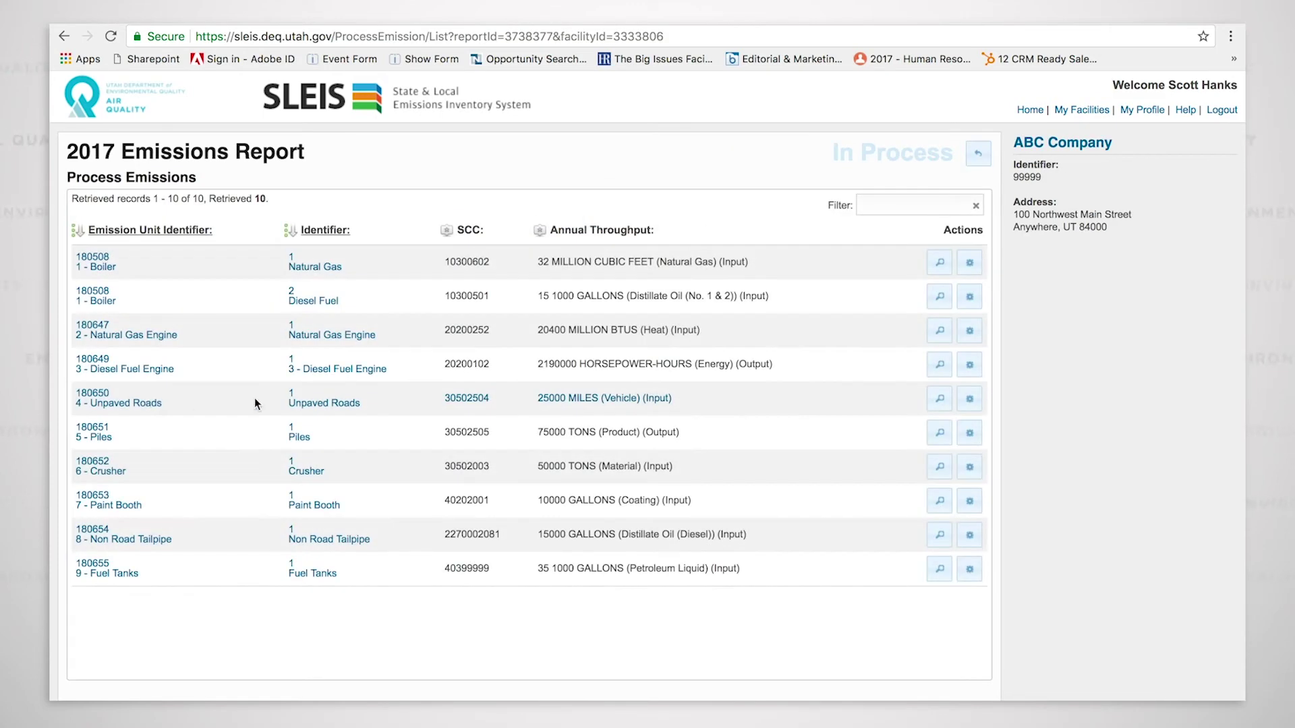
left_click(970, 398)
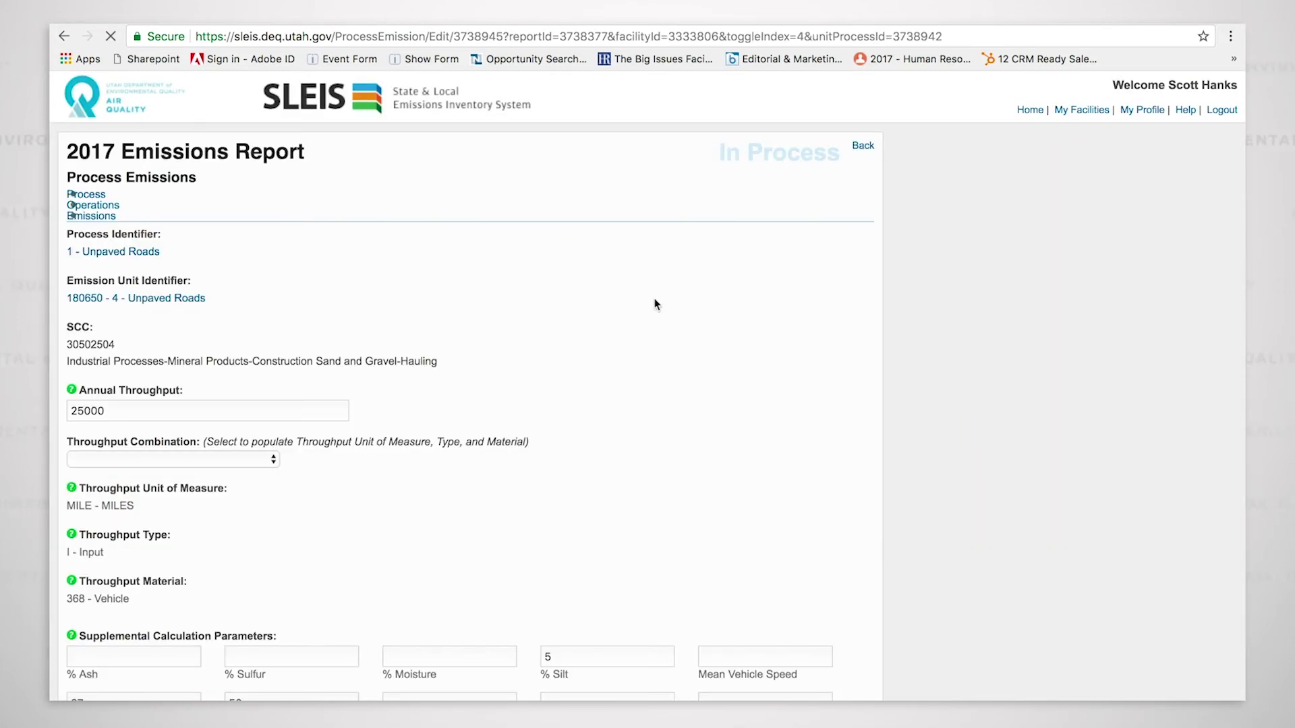
left_click(278, 204)
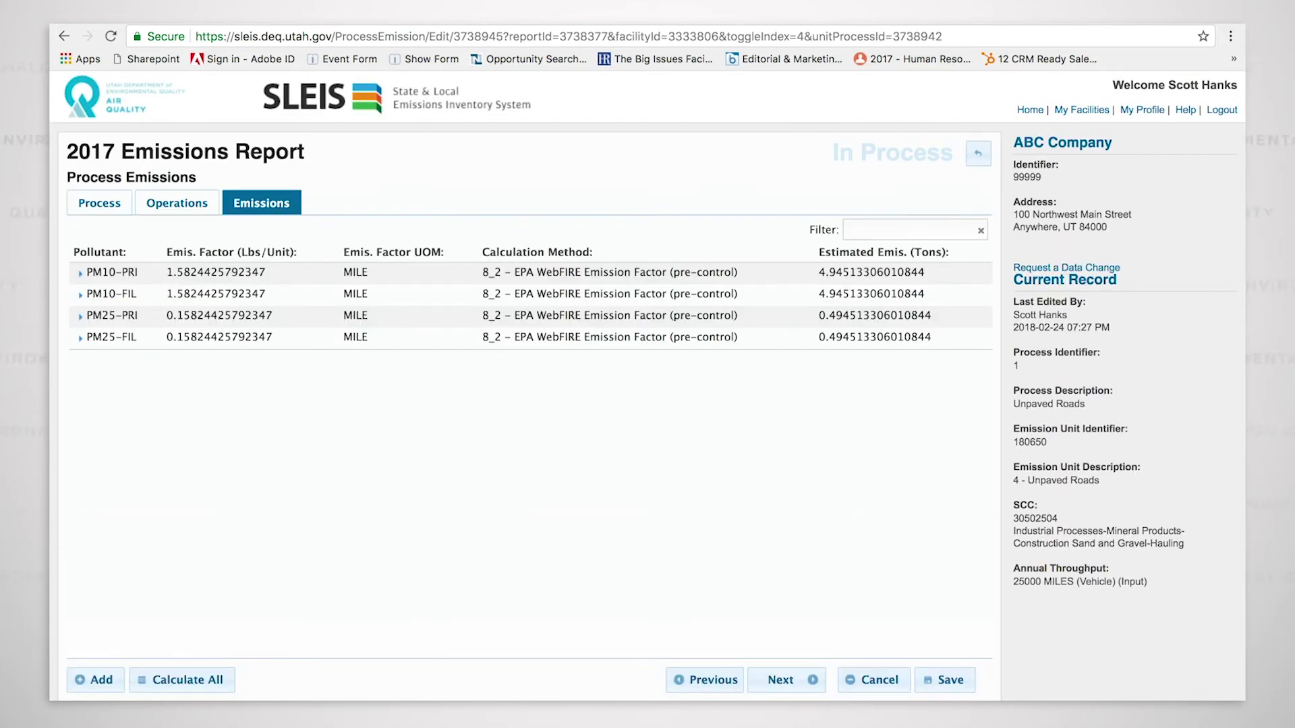
left_click(198, 681)
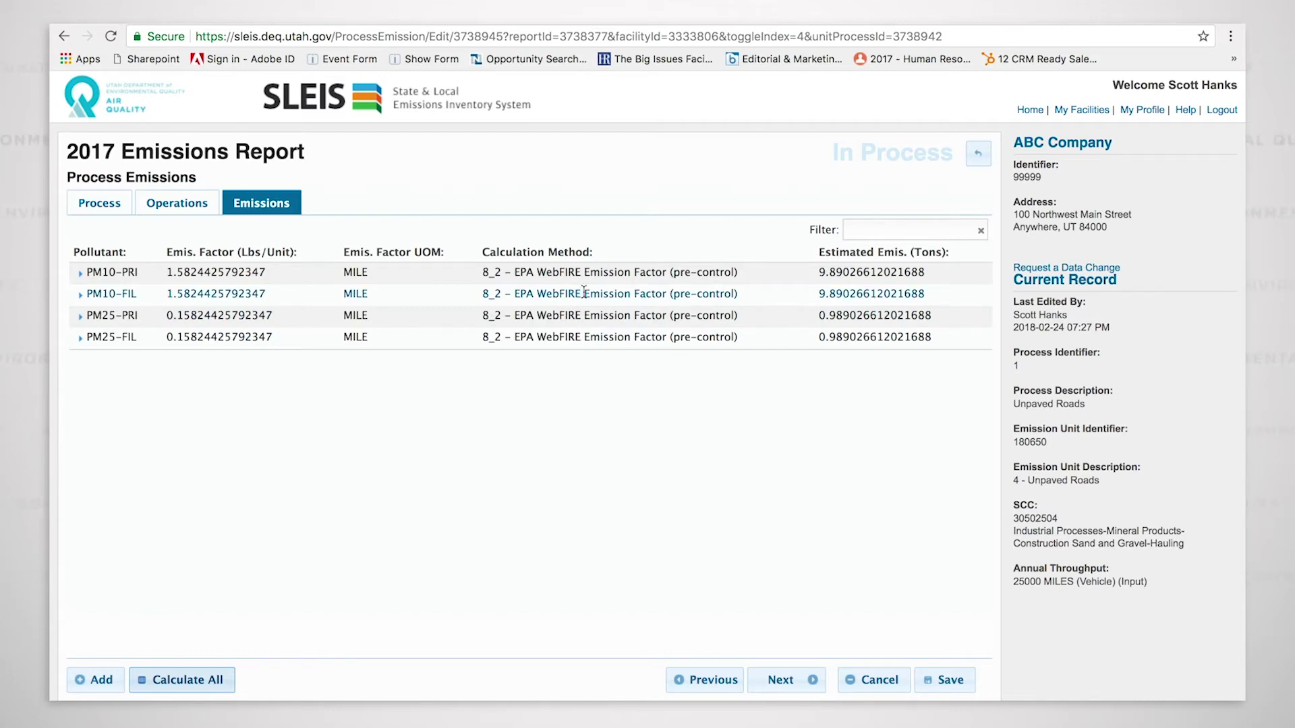
left_click(597, 277)
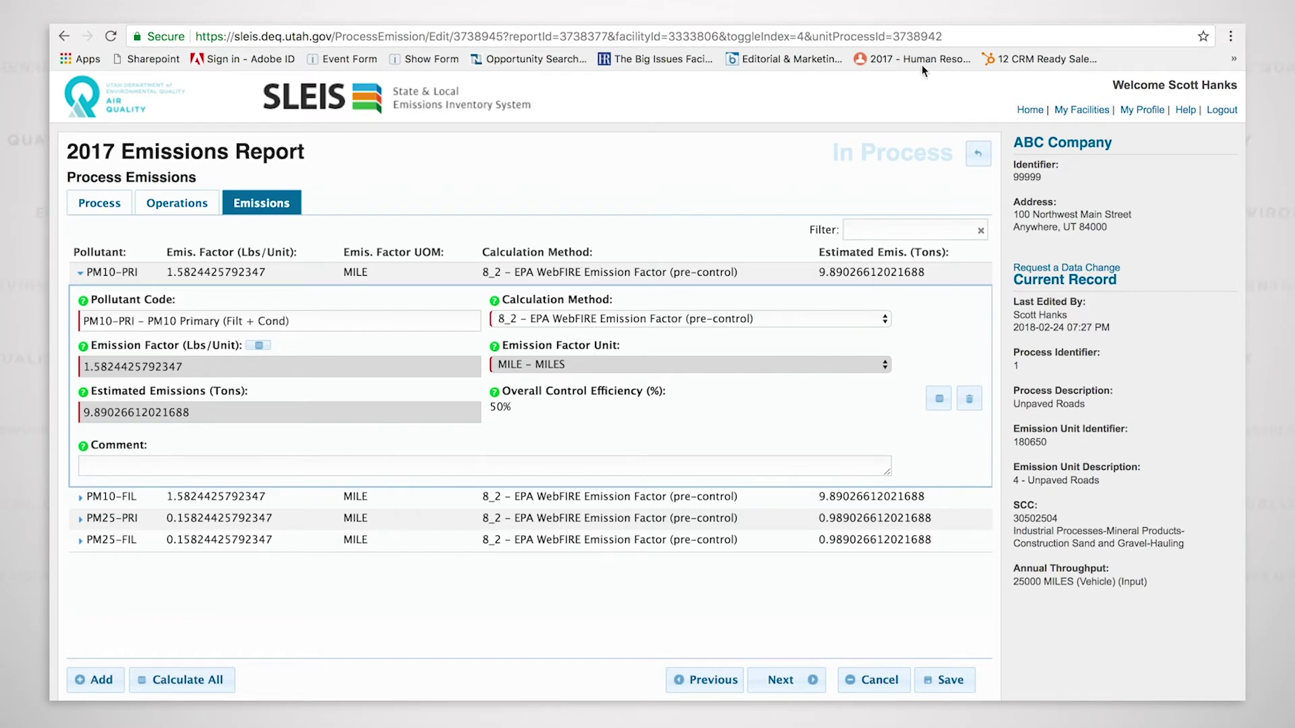
left_click(978, 153)
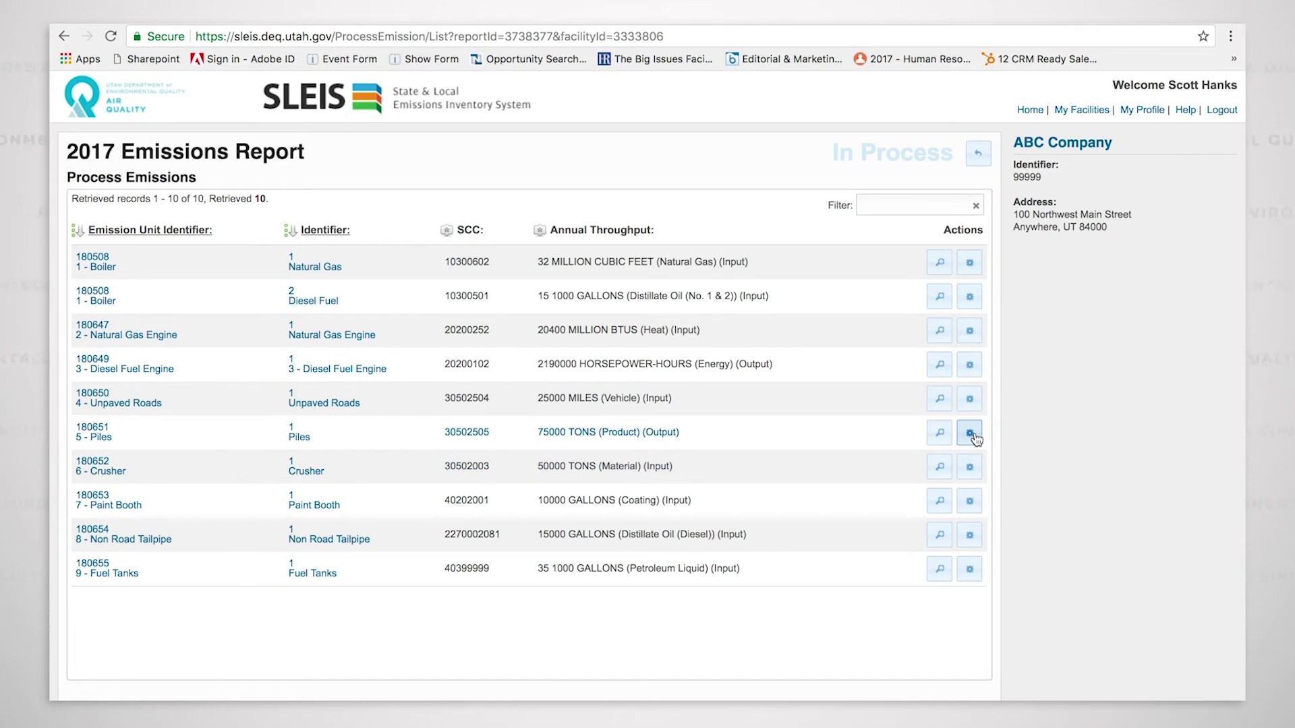
Open the Piles process for editing and clear its % Moisture supplemental calculation parameter
left_click(975, 434)
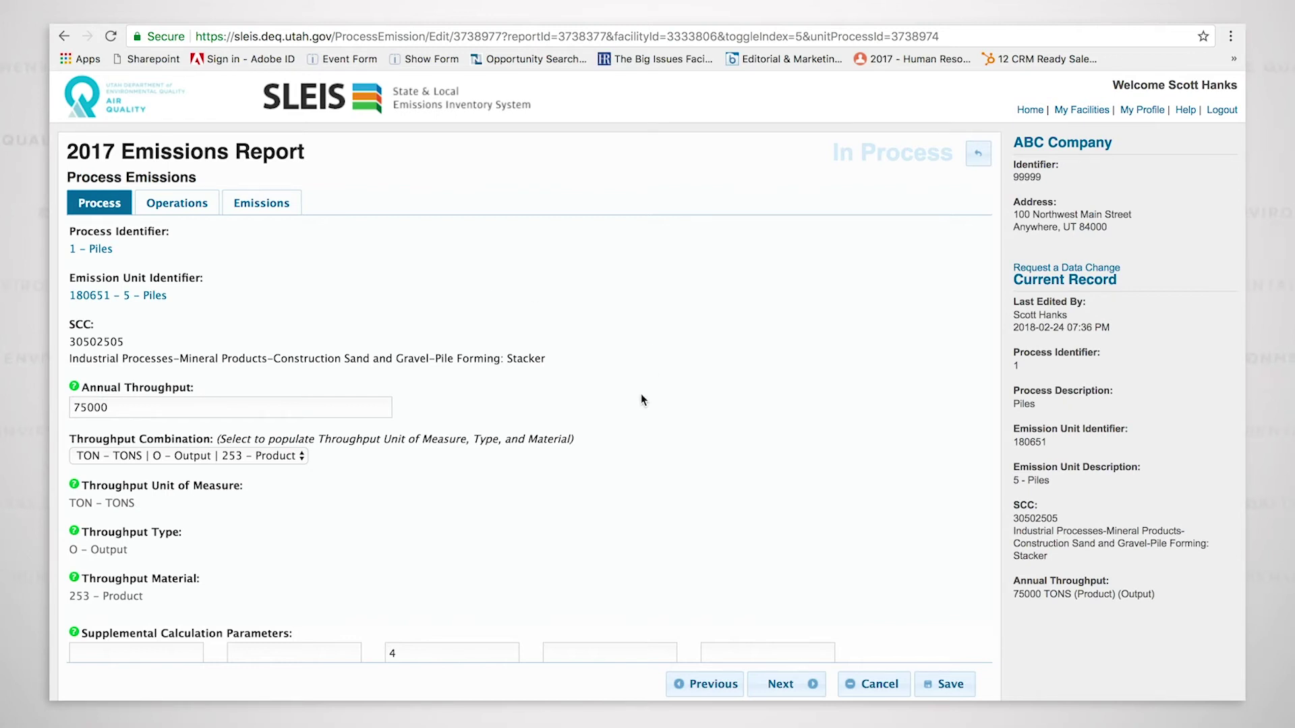
scroll(641, 400, "down", 6)
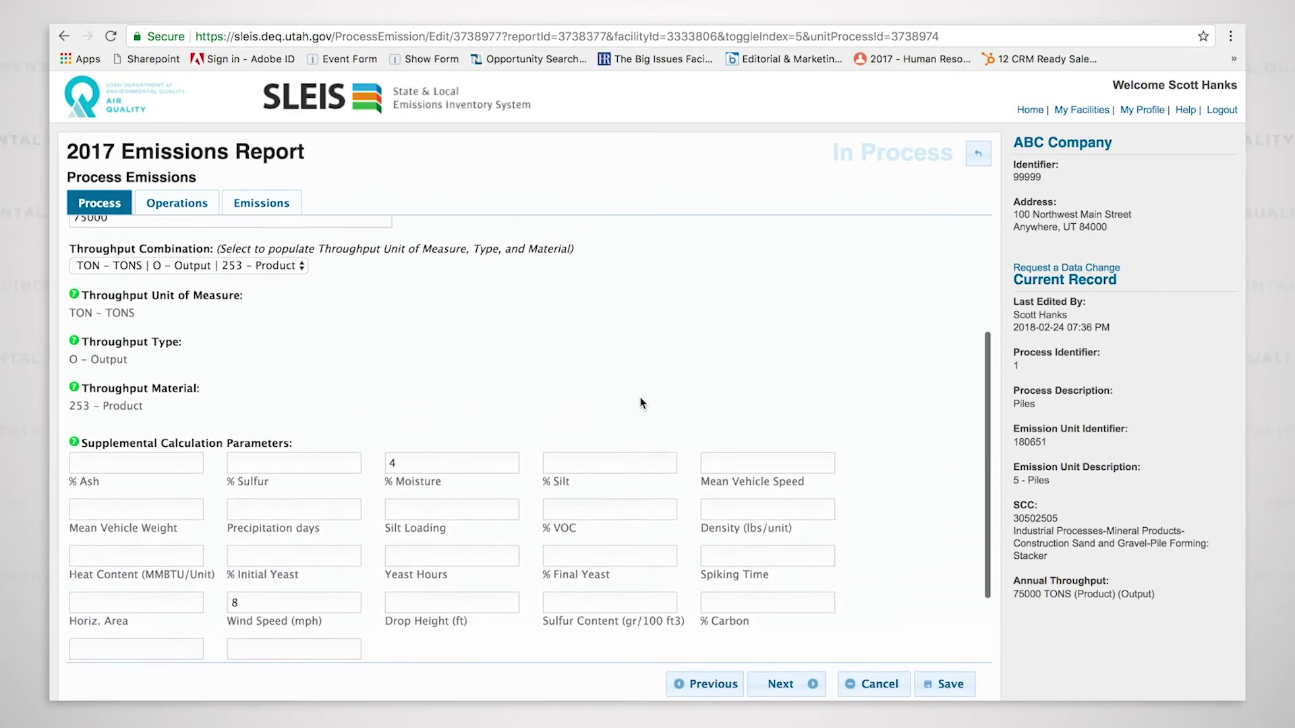
scroll(641, 403, "down", 3)
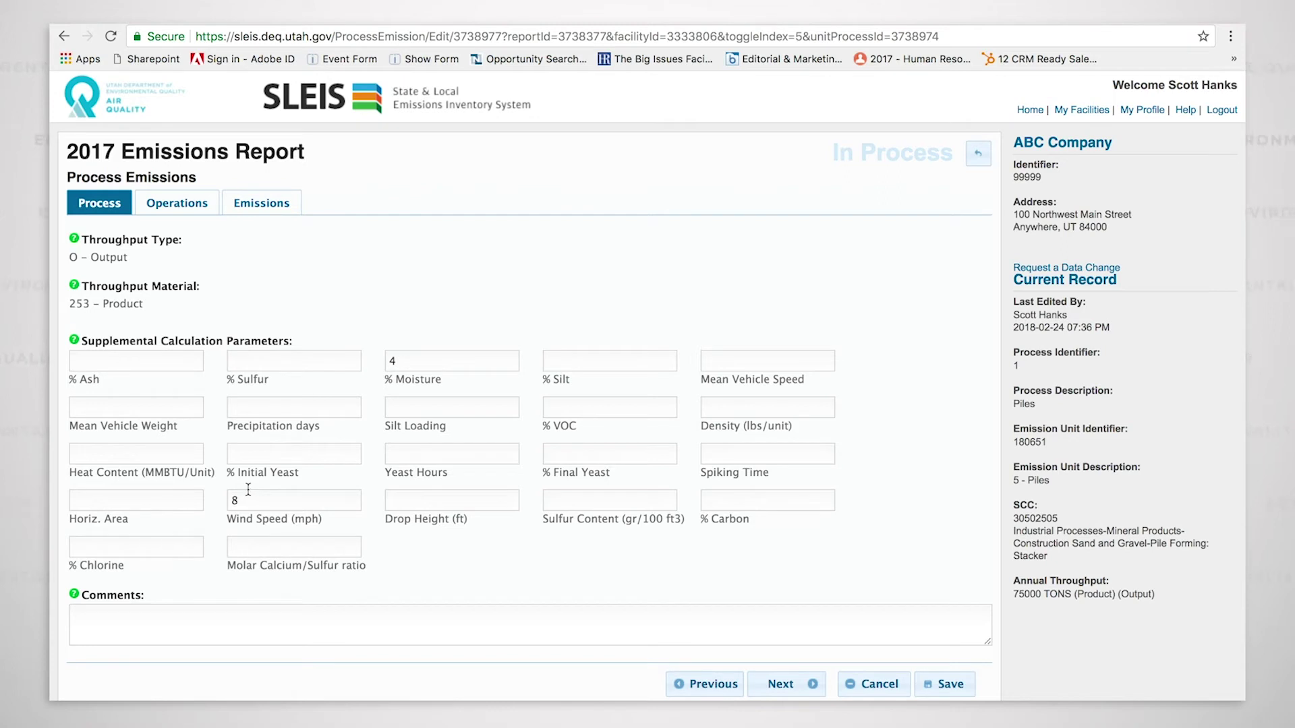
scroll(470, 278, "up", 4)
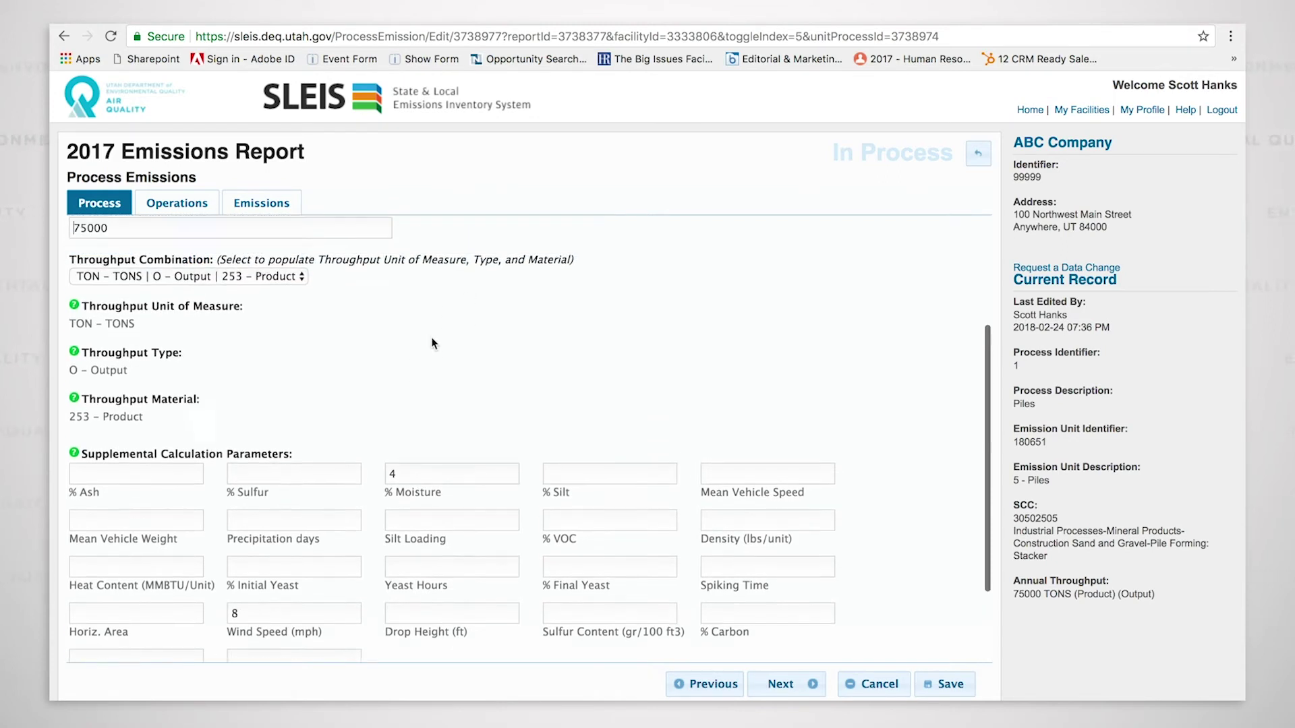
left_click_drag(423, 489, 356, 492)
key("BackSpace")
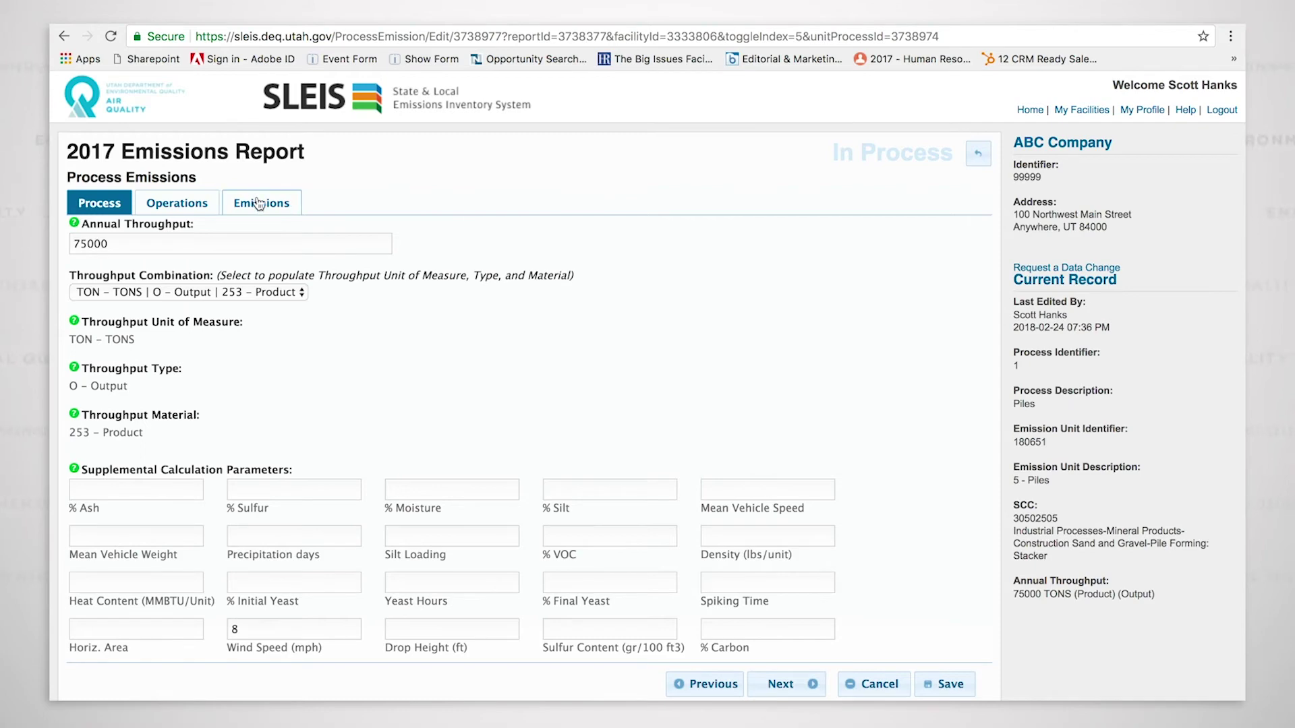
Review the Piles operations data and the emission details of PM10-PRI, PM10-FIL, PM25-PRI and PM25-FIL
left_click(202, 208)
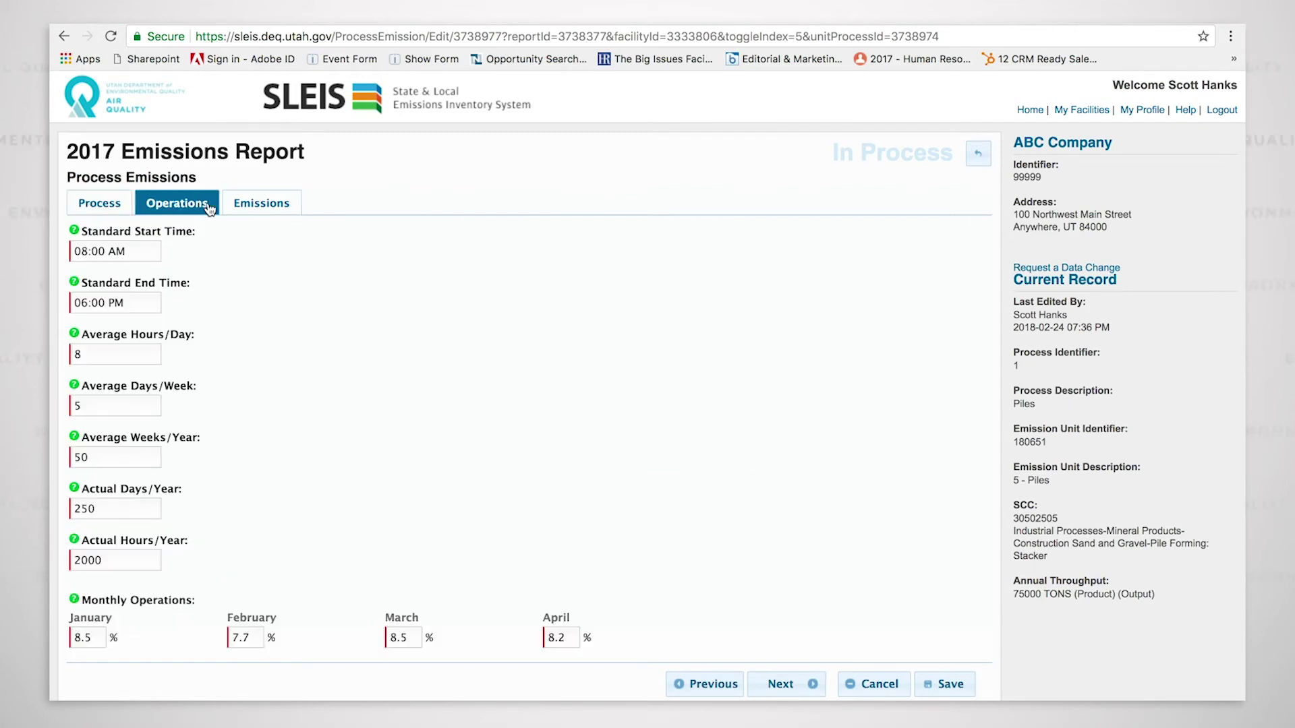
left_click(291, 206)
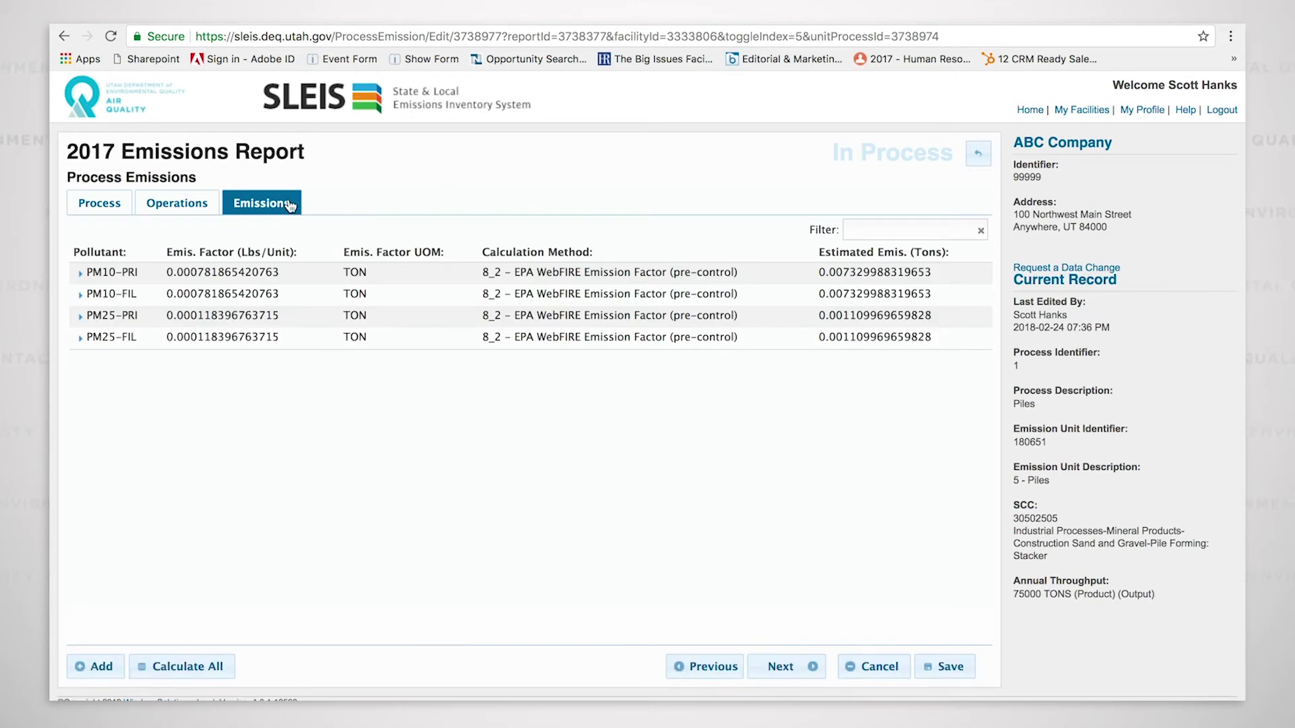
left_click(242, 272)
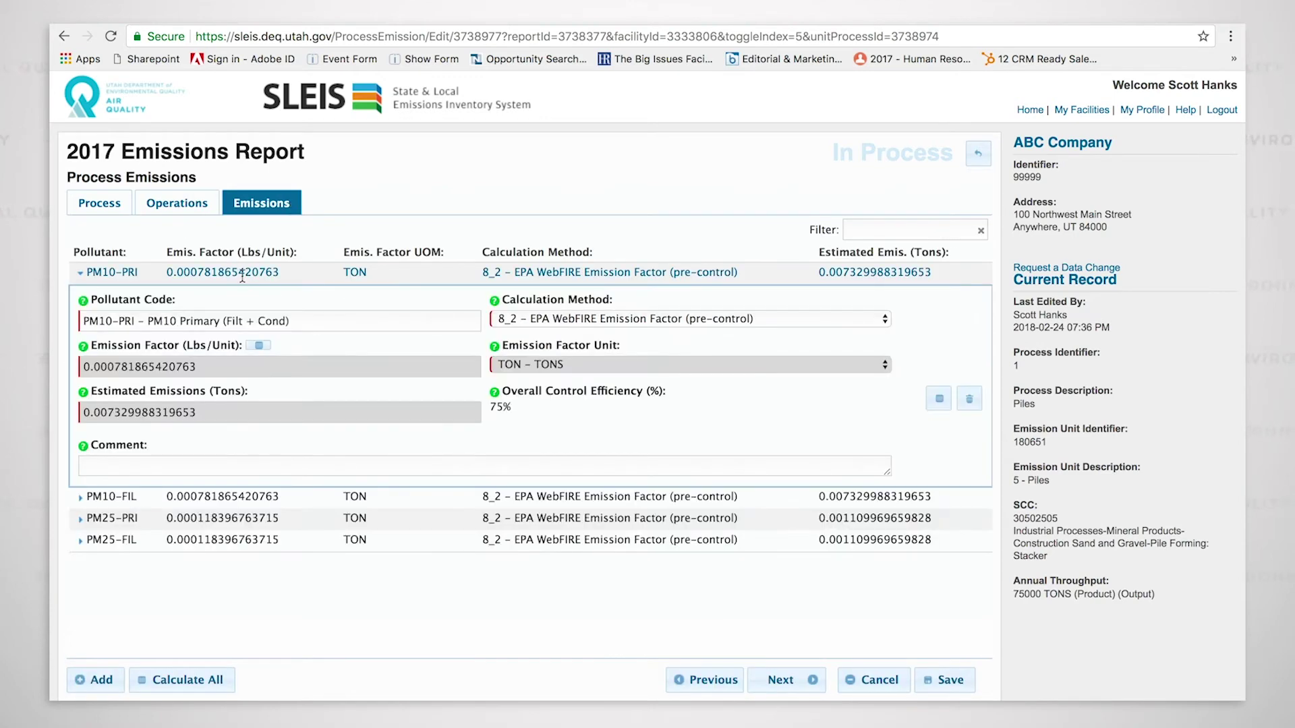
left_click(269, 497)
left_click(226, 619)
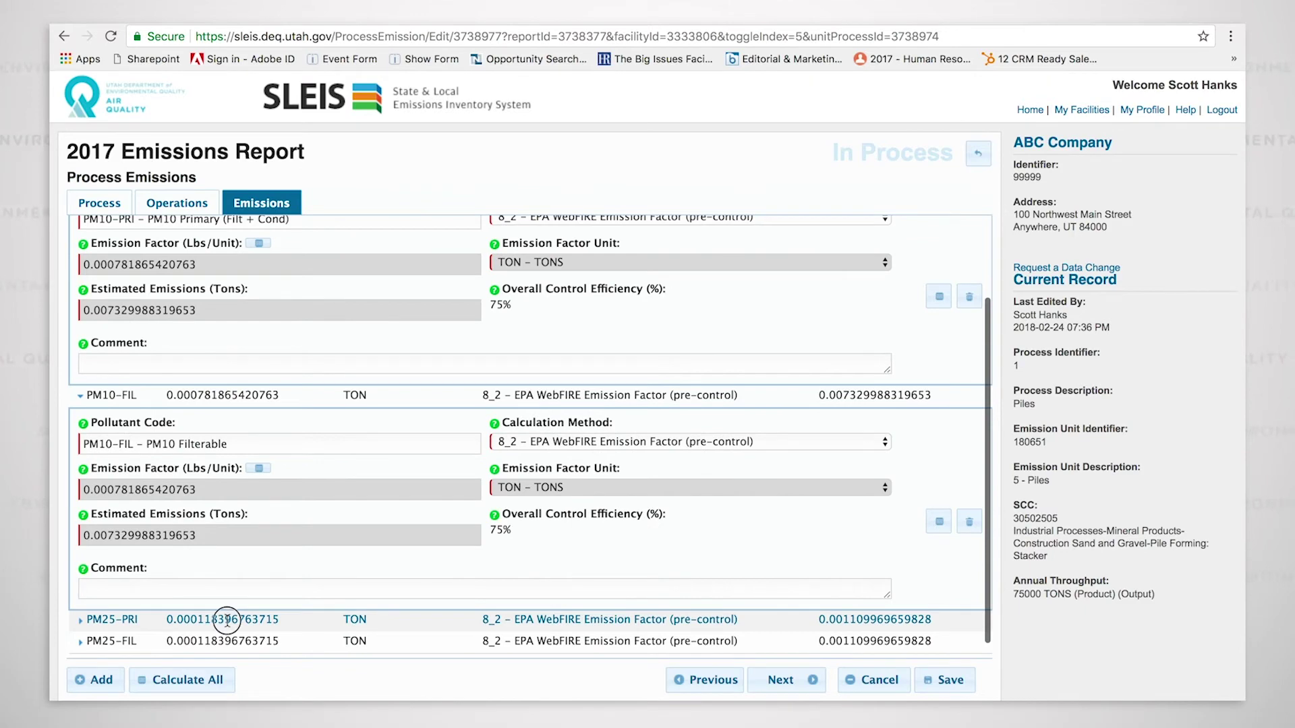
left_click(224, 639)
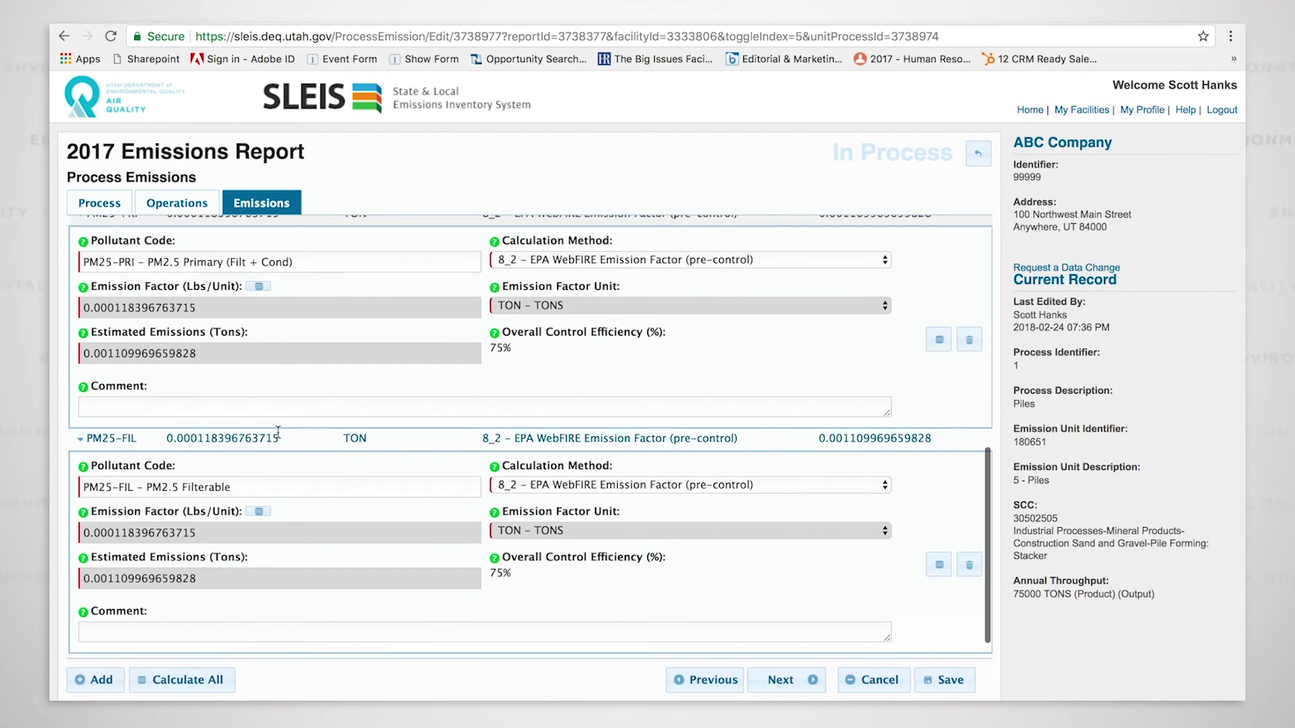
scroll(283, 422, "up", 5)
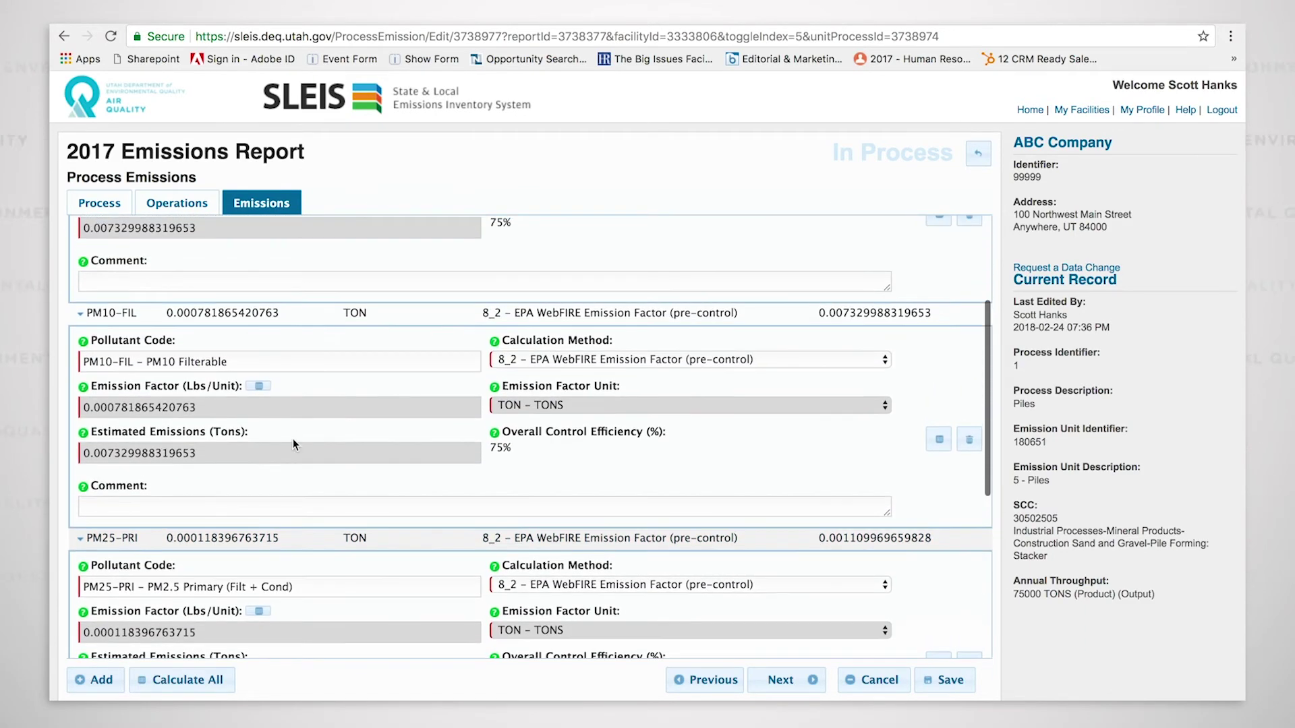
scroll(294, 445, "up", 3)
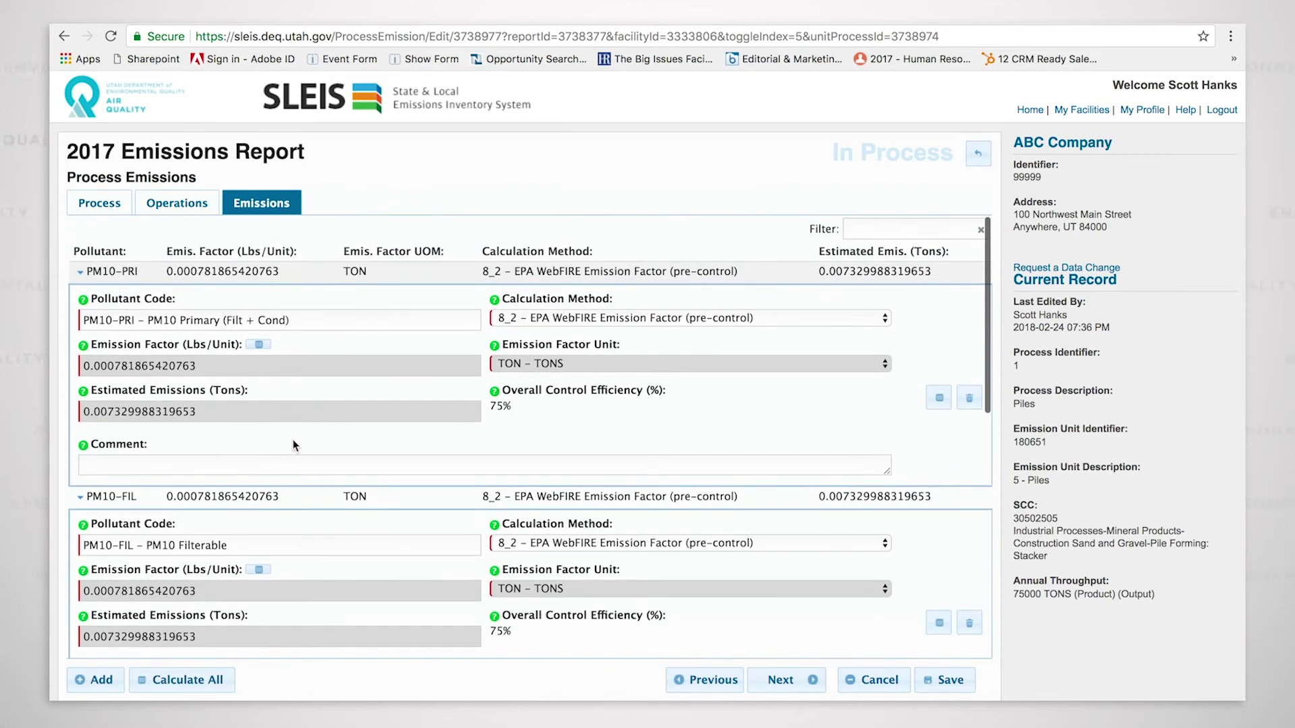
Try to apply the UDAQ (ID:51587) formula as the PM10-PRI emission factor for Piles
left_click(259, 345)
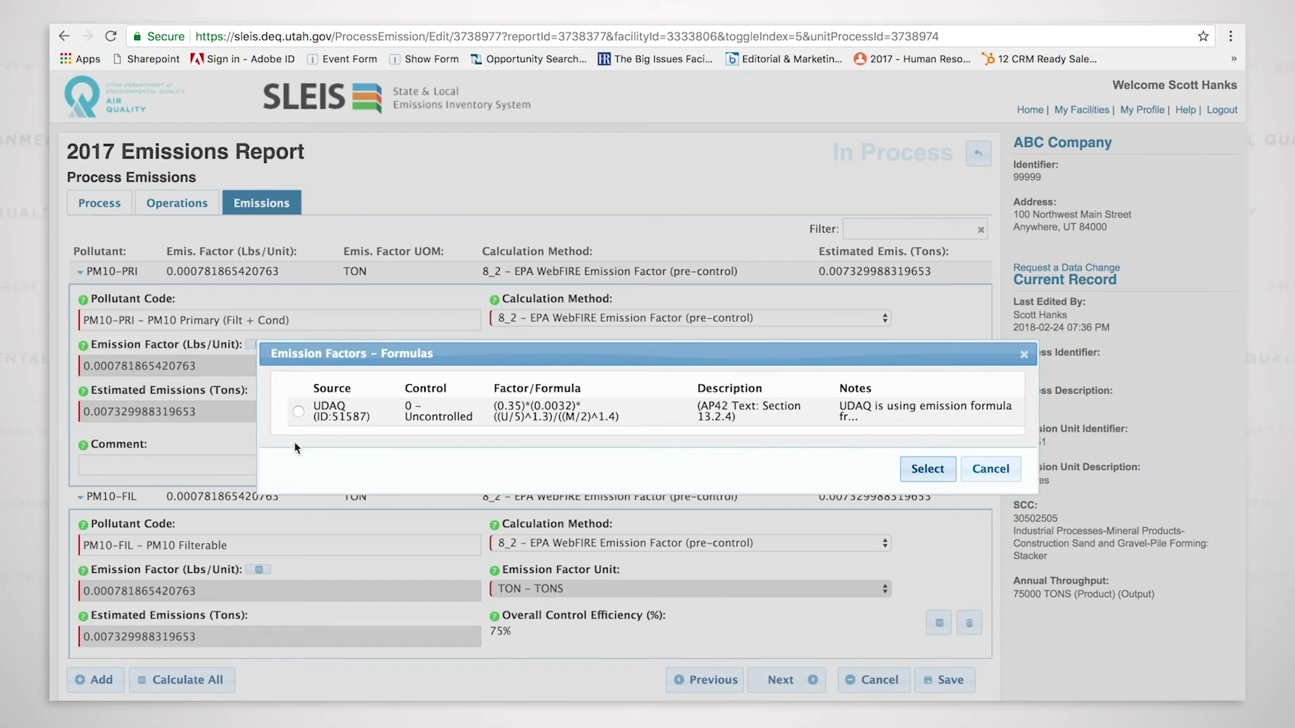
left_click(298, 412)
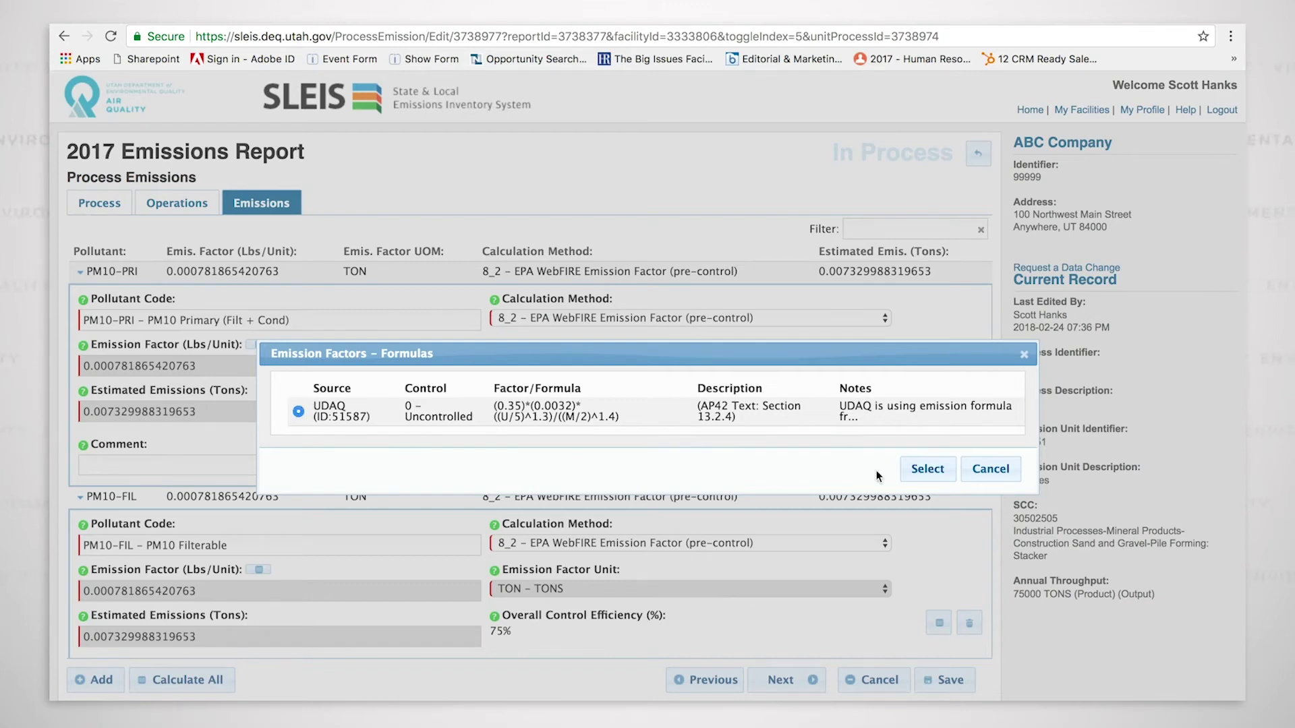
left_click(925, 471)
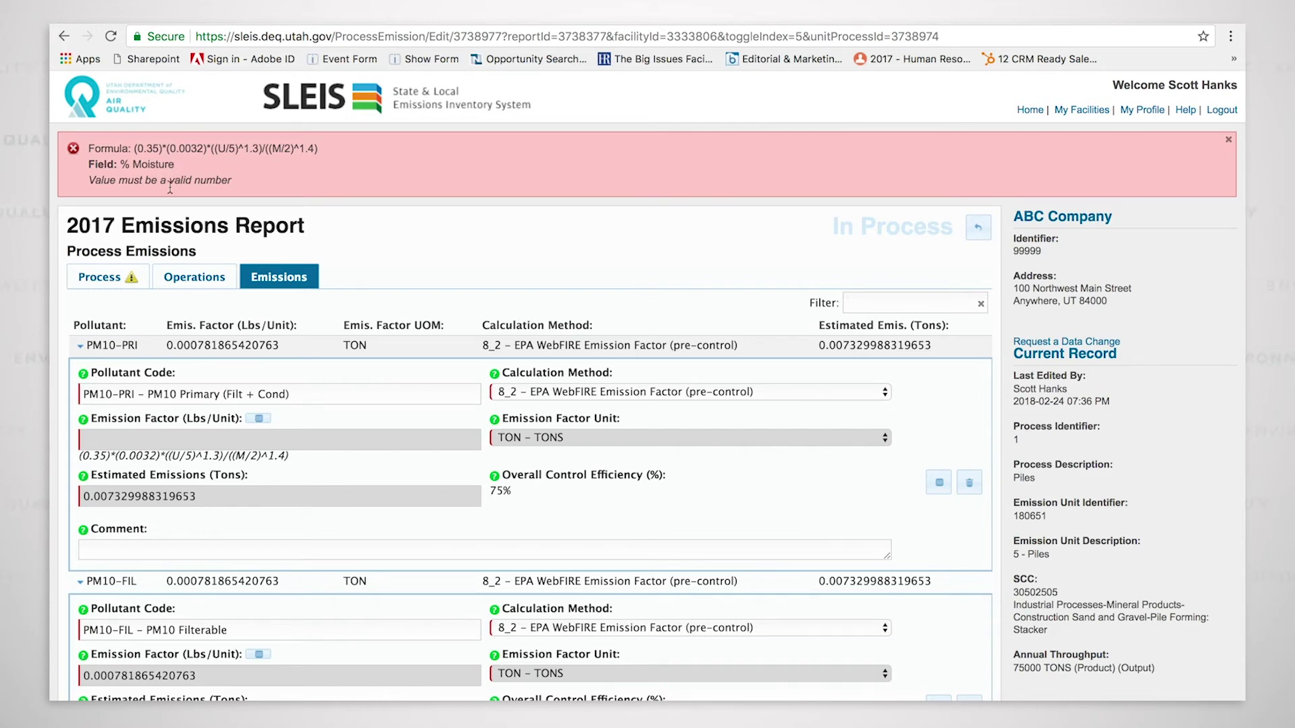
Set the % Moisture supplemental calculation parameter of the Piles process to 4.0
left_click(121, 282)
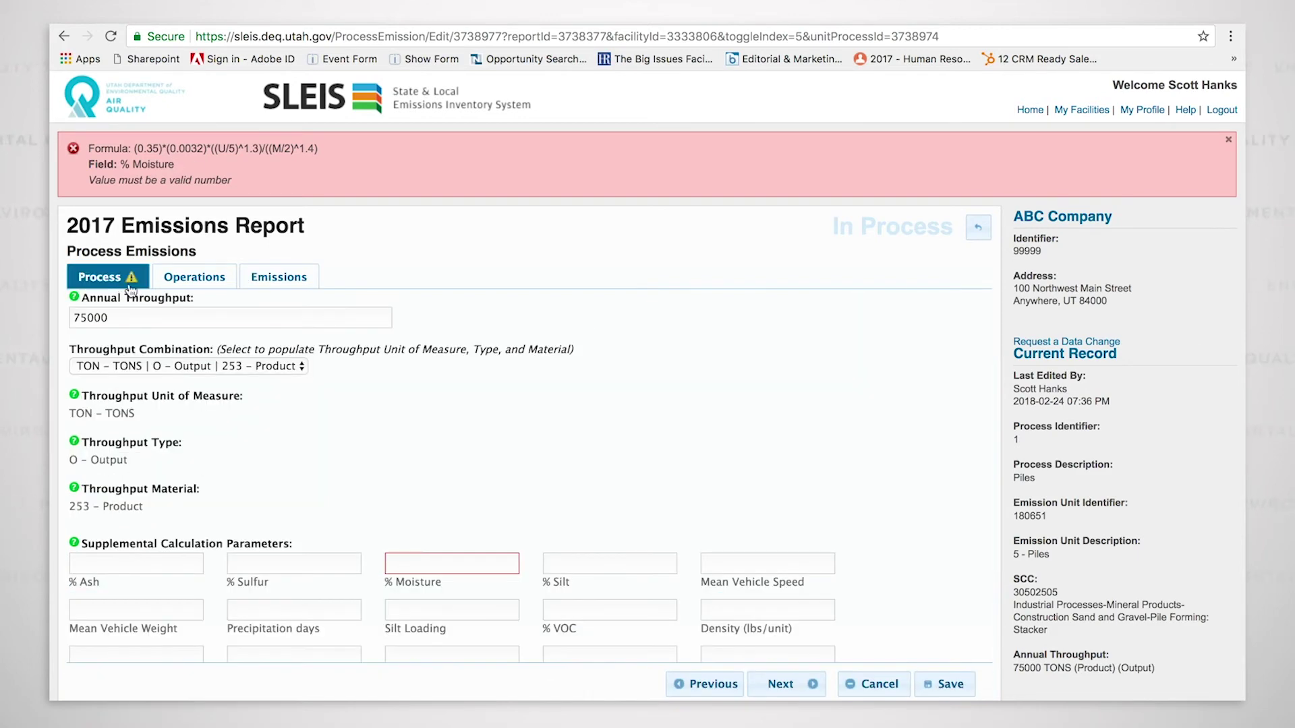
left_click(459, 566)
type("4.0")
Apply the UDAQ (ID:51587) formula as the Piles PM10-PRI emission factor and return to the process emissions list
left_click(283, 276)
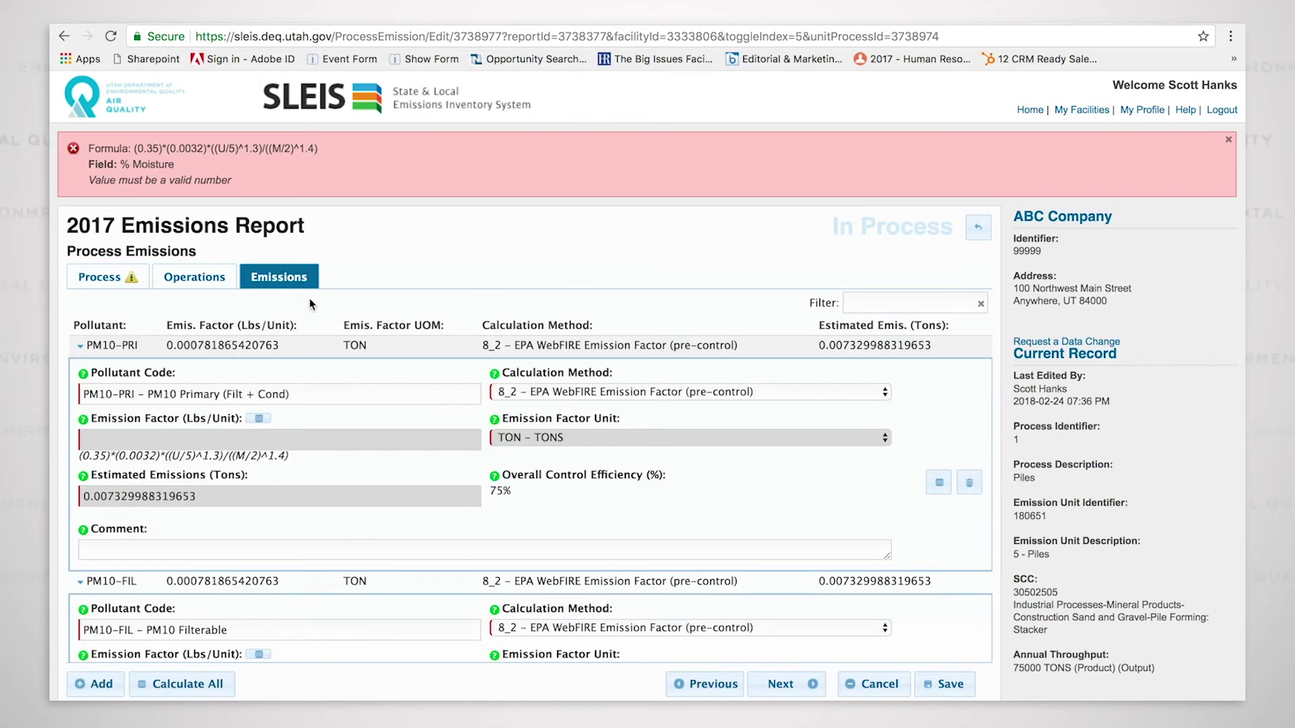
left_click(259, 419)
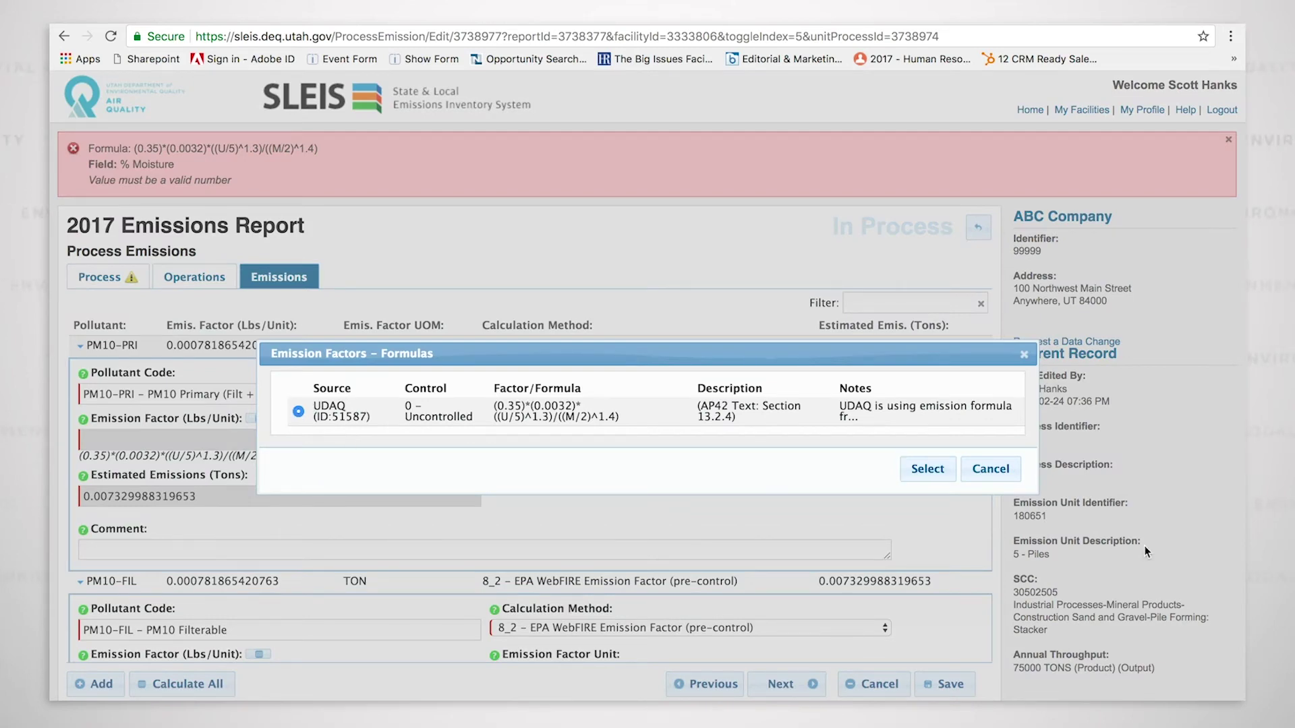
left_click(935, 471)
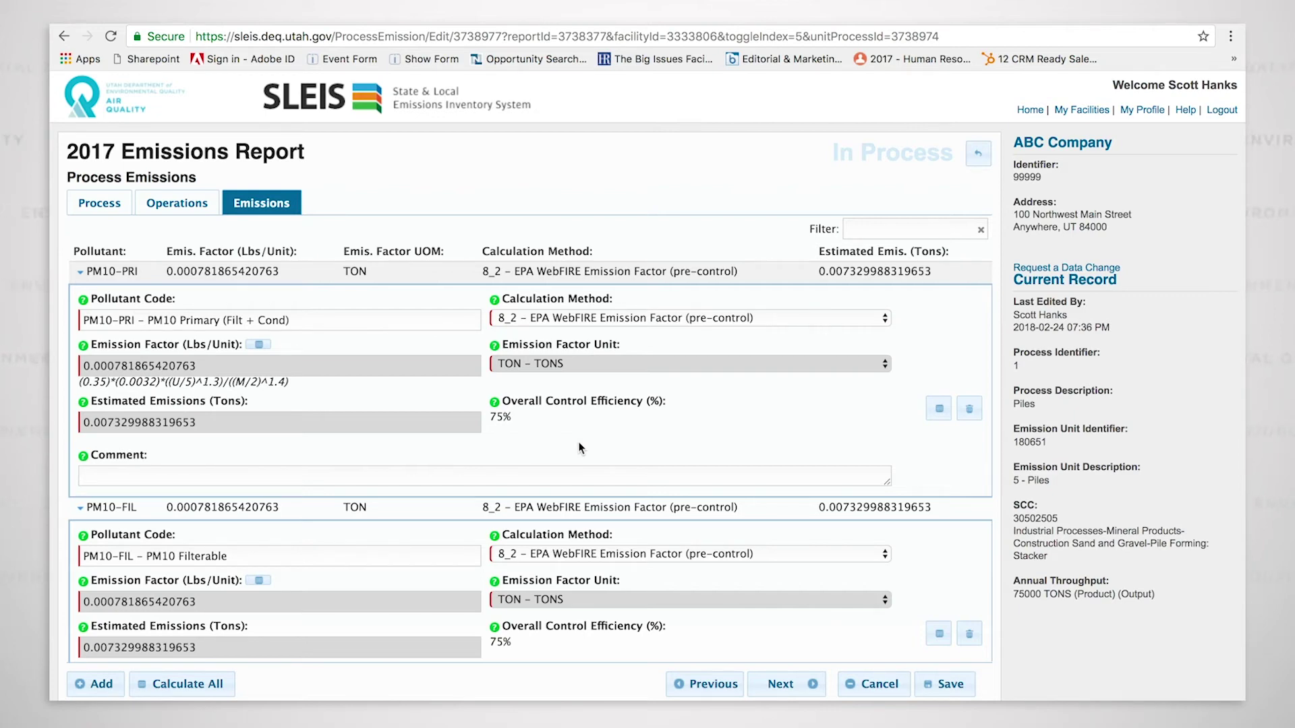
left_click(259, 346)
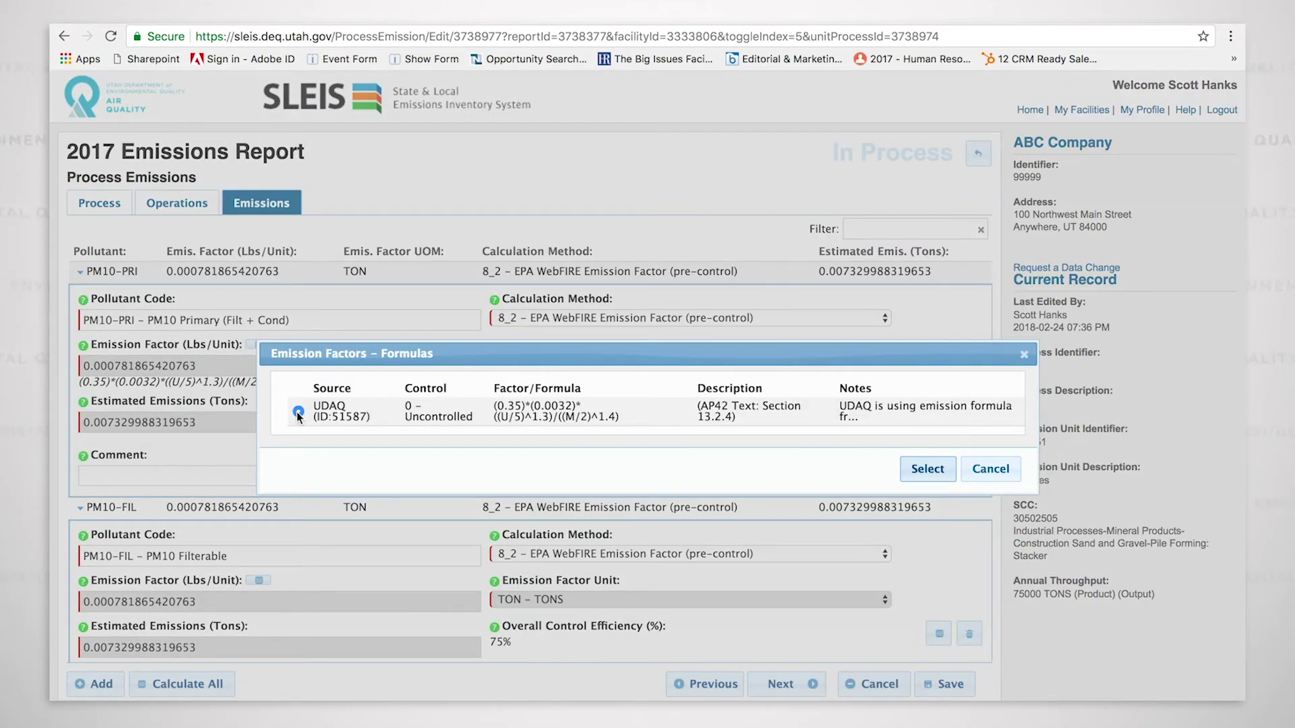
left_click(928, 469)
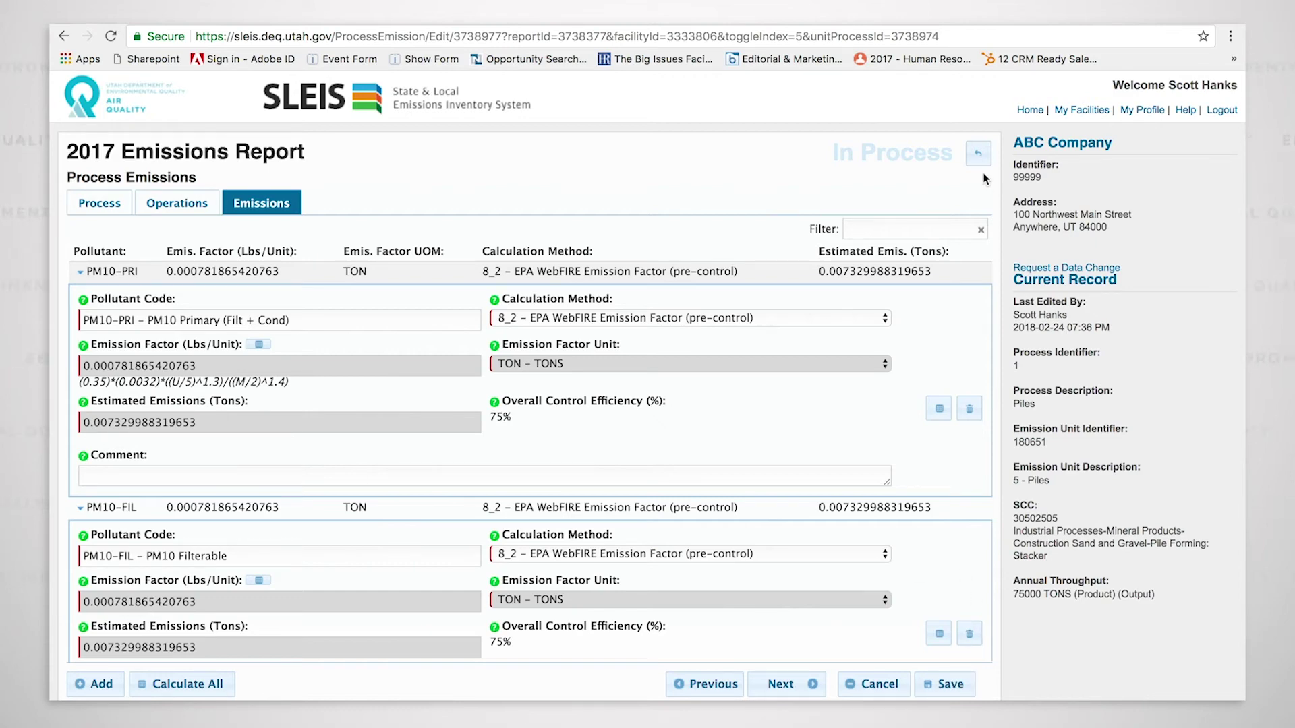
left_click(978, 154)
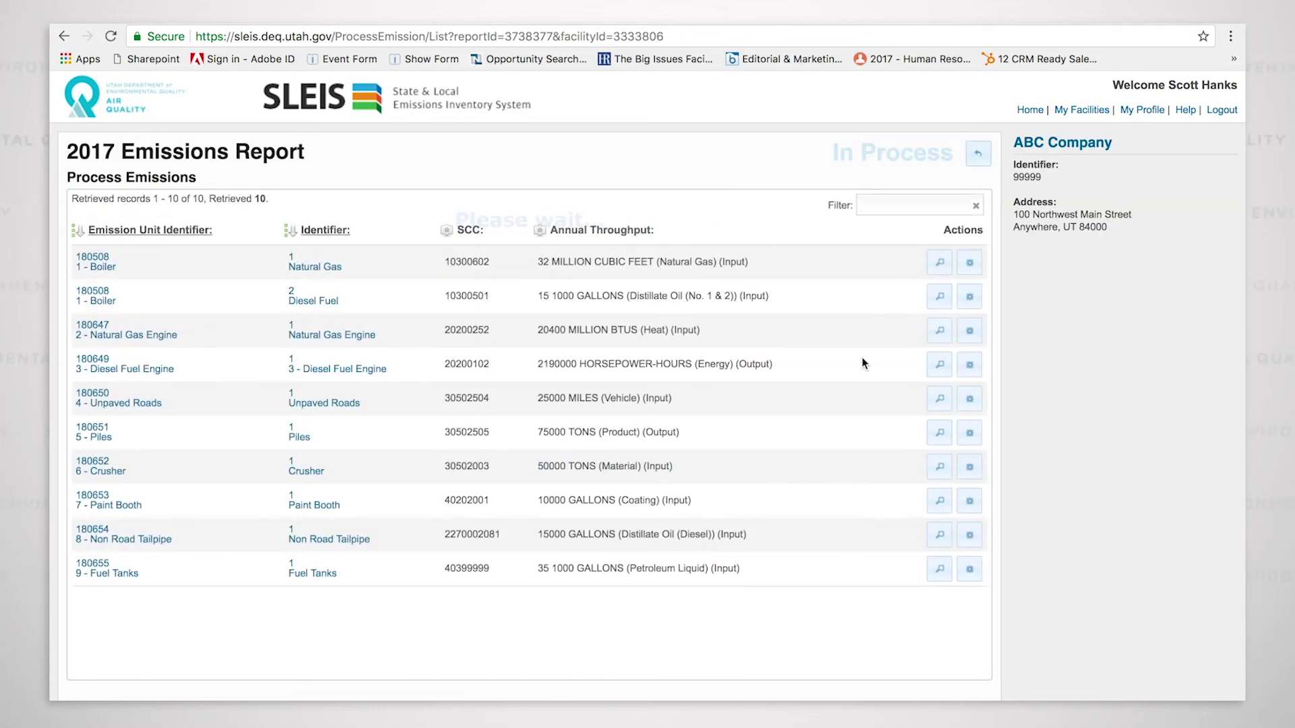
Check the Crusher process's SCC and throughput data, and go back to the report overview
left_click(970, 471)
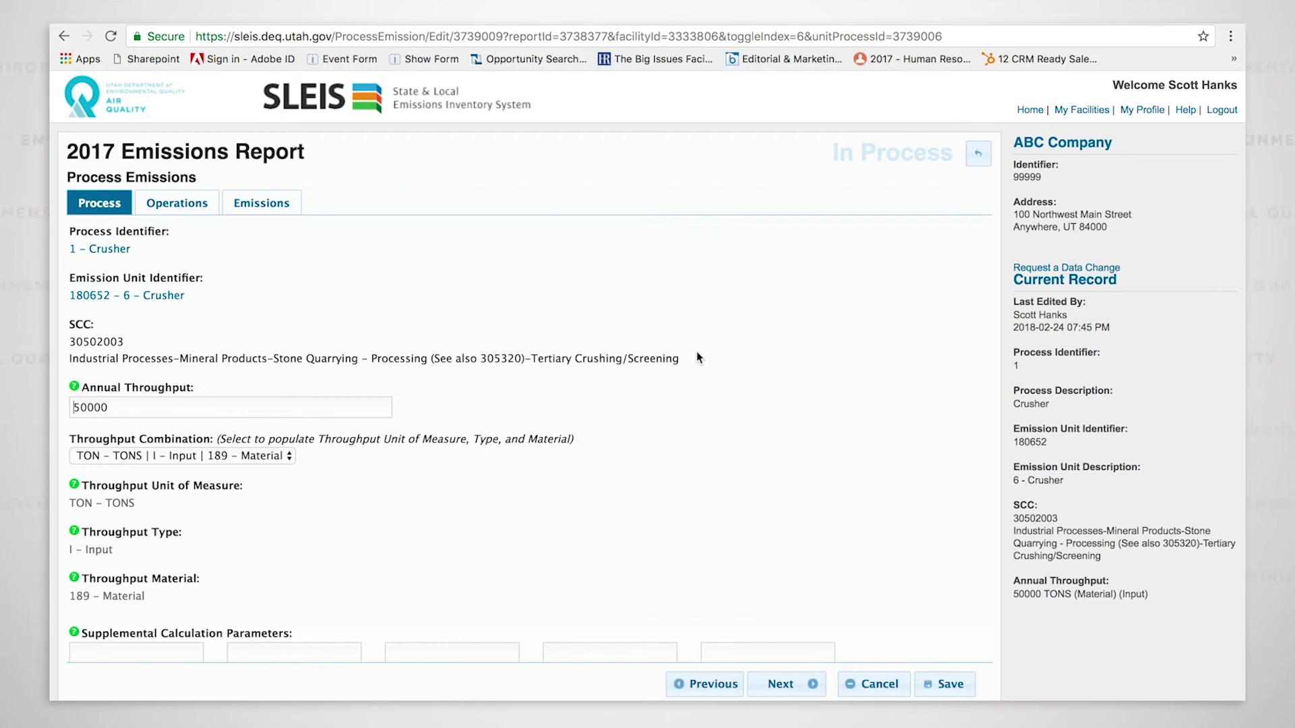
scroll(702, 371, "up", 1)
left_click(976, 158)
left_click(979, 155)
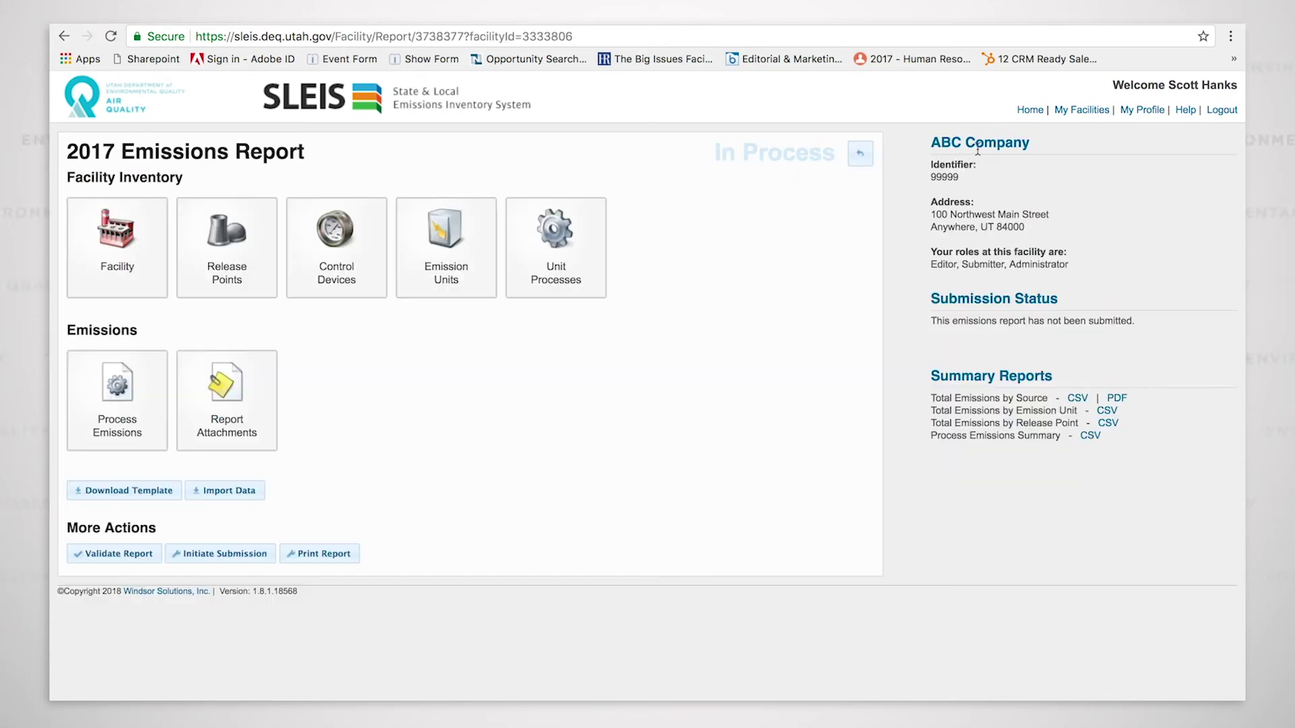
Check the controlled pollutants and efficiencies of the Wet Suppression of Crusher control device, and return to the report overview
left_click(339, 268)
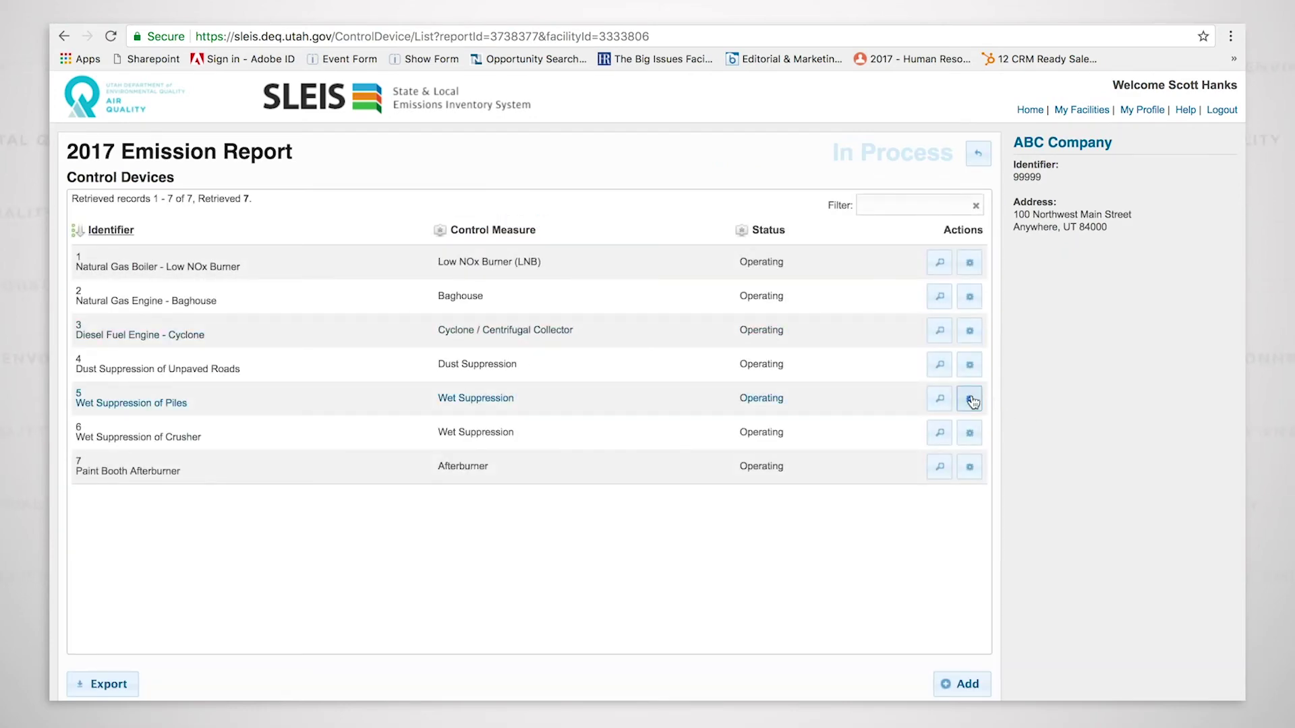
left_click(969, 435)
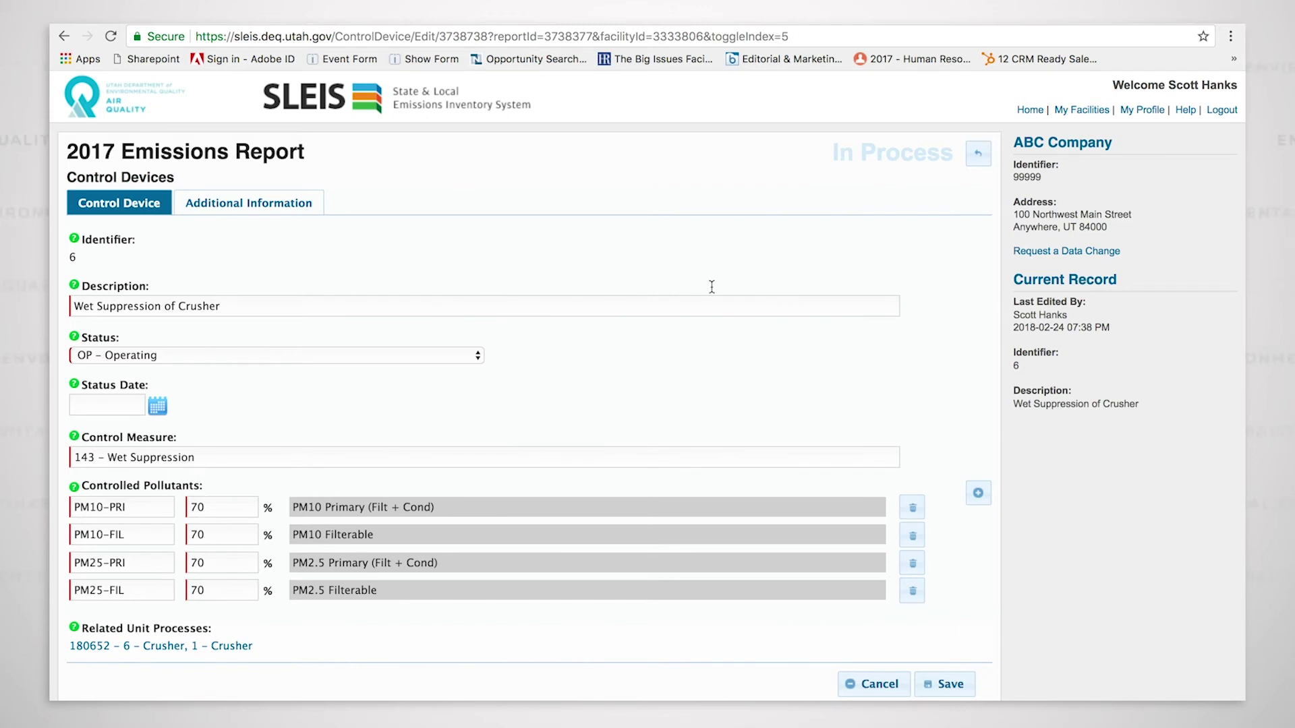
left_click(979, 155)
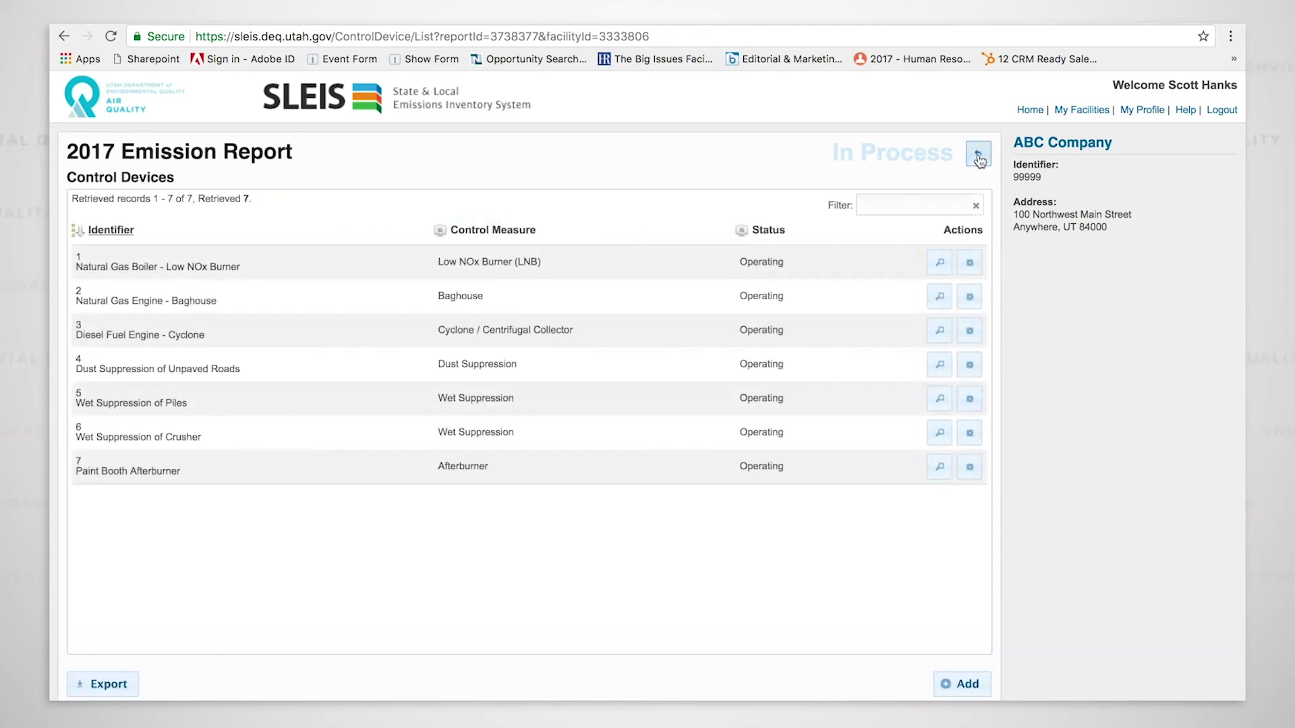
left_click(980, 157)
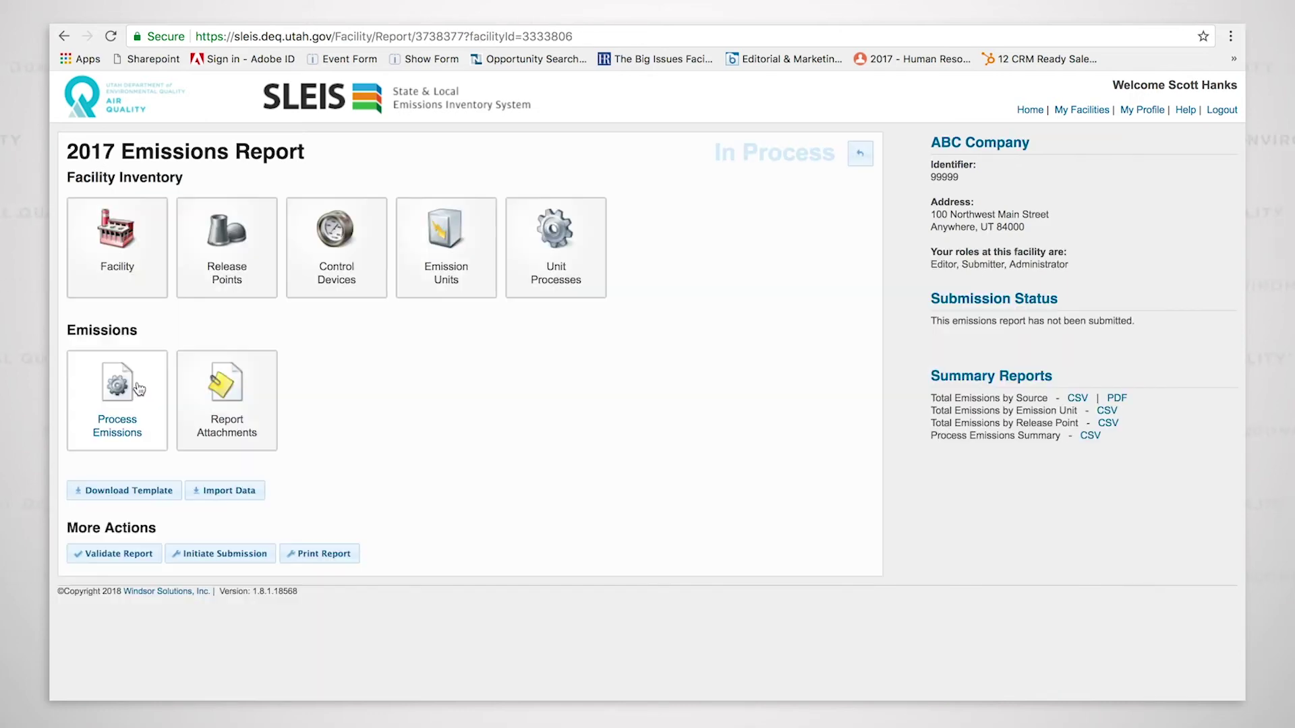
Open the Crusher's PM10-PRI emission record and choose 8_1 – EPA WebFIRE Emission Factor (post-control) as its calculation method
left_click(137, 384)
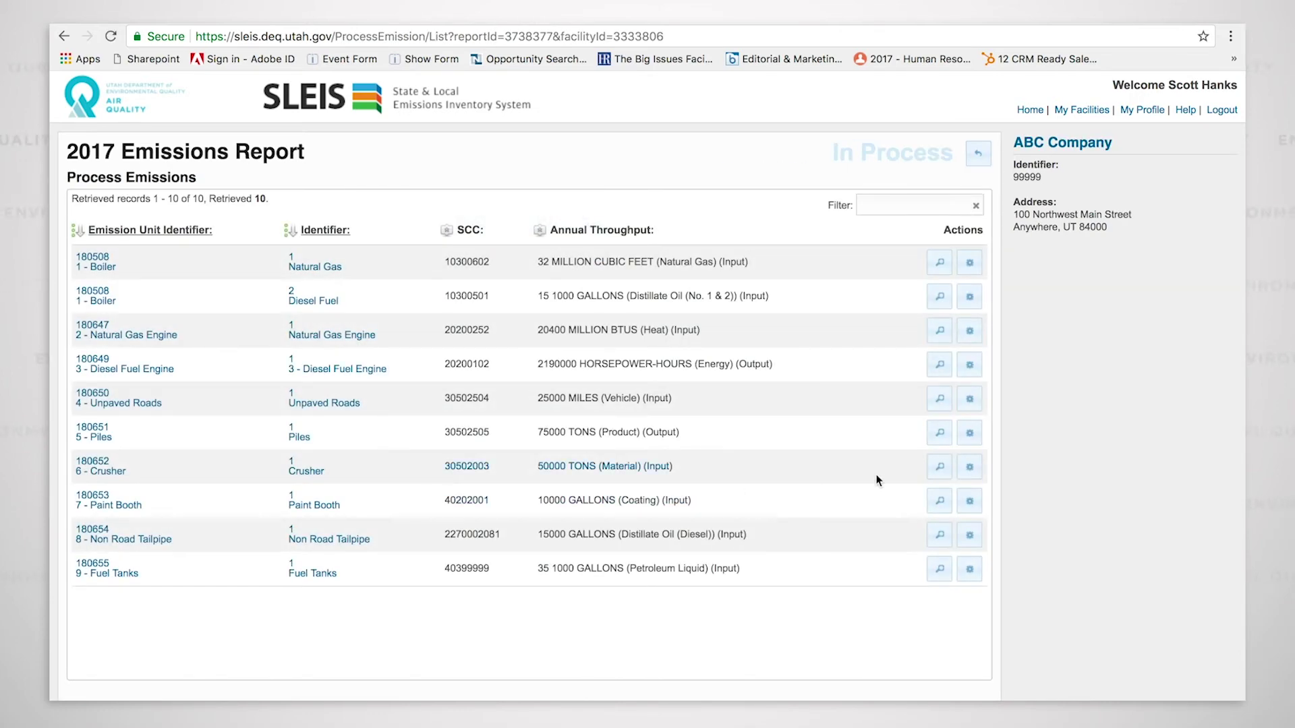
left_click(970, 466)
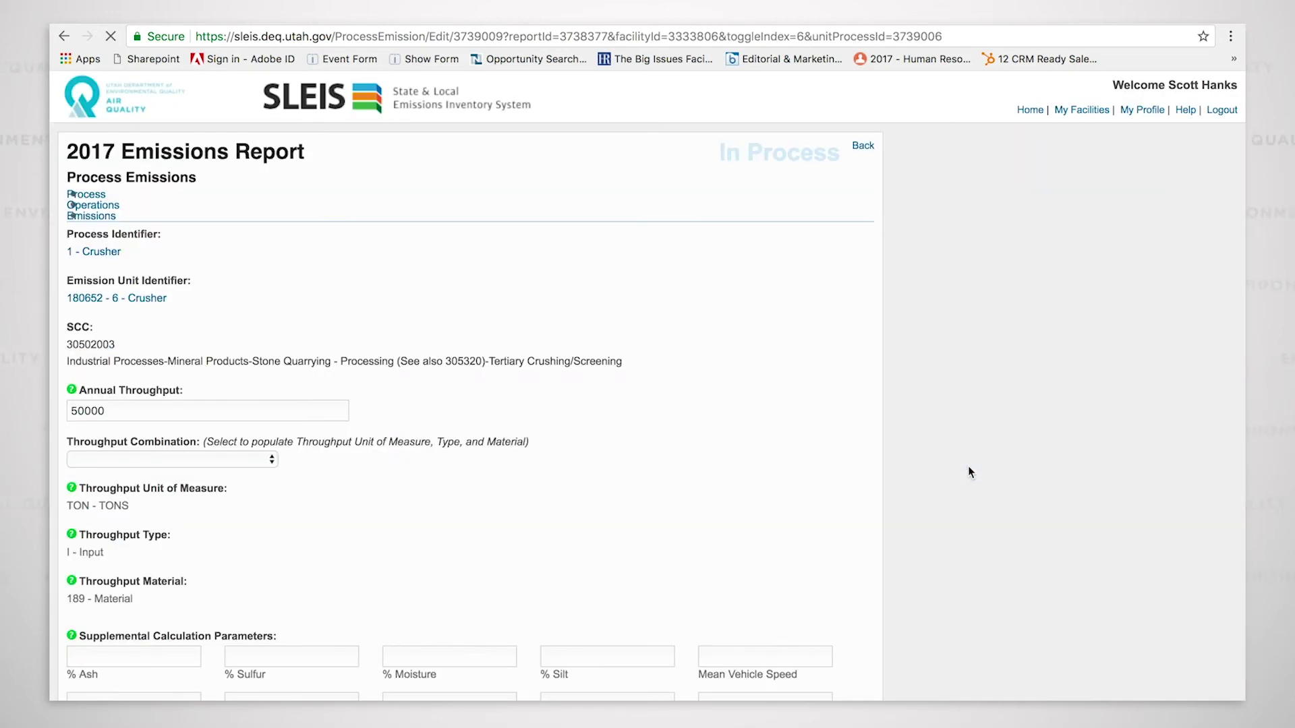
left_click(263, 205)
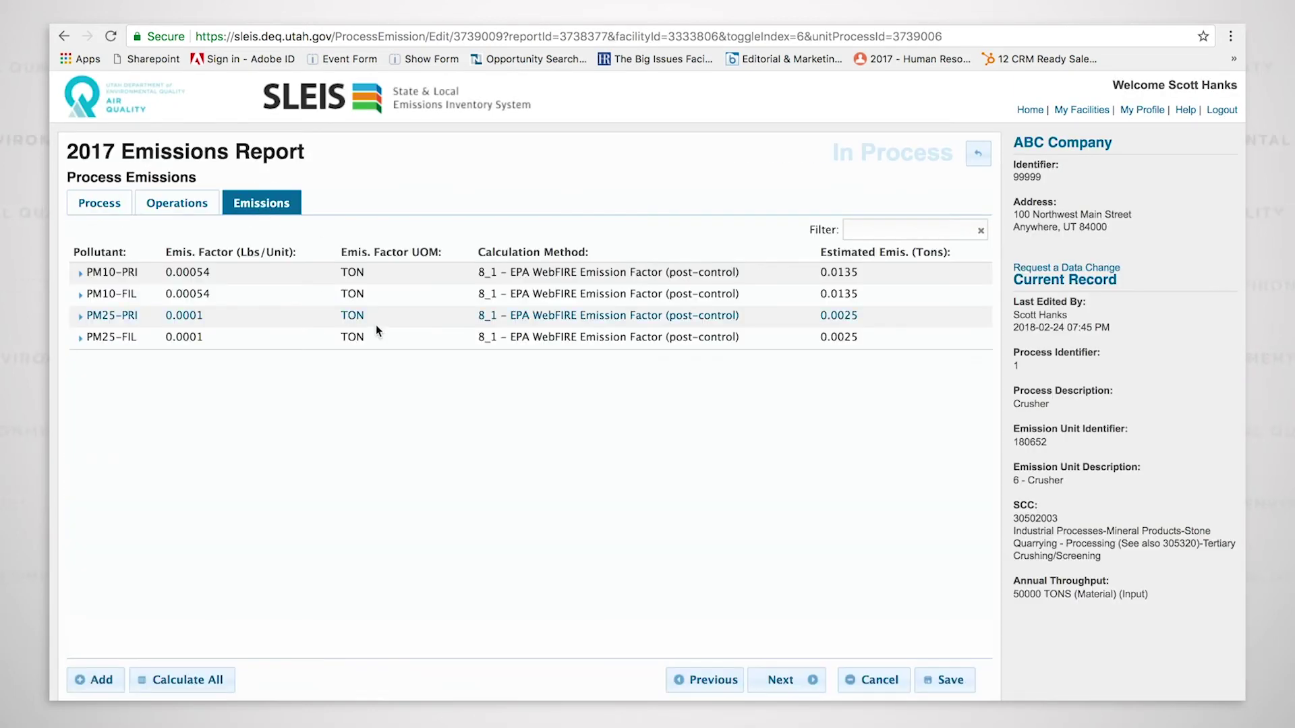
left_click(229, 271)
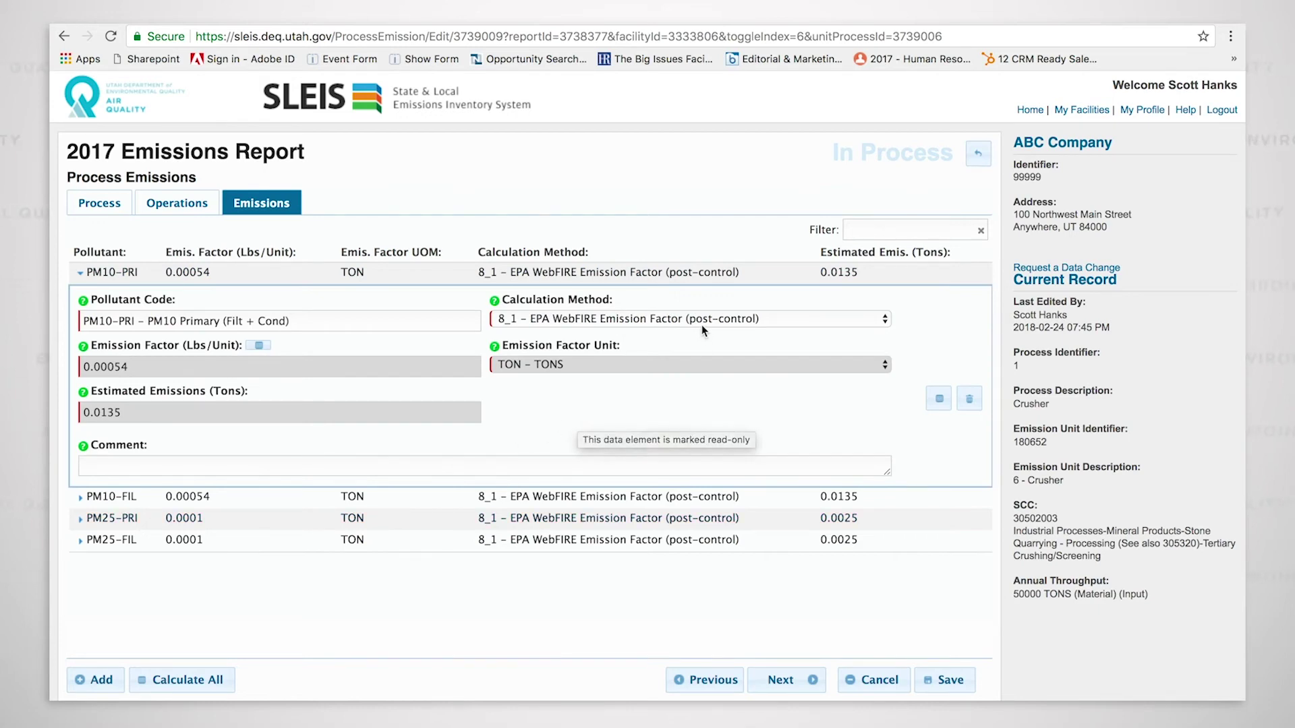
left_click(793, 318)
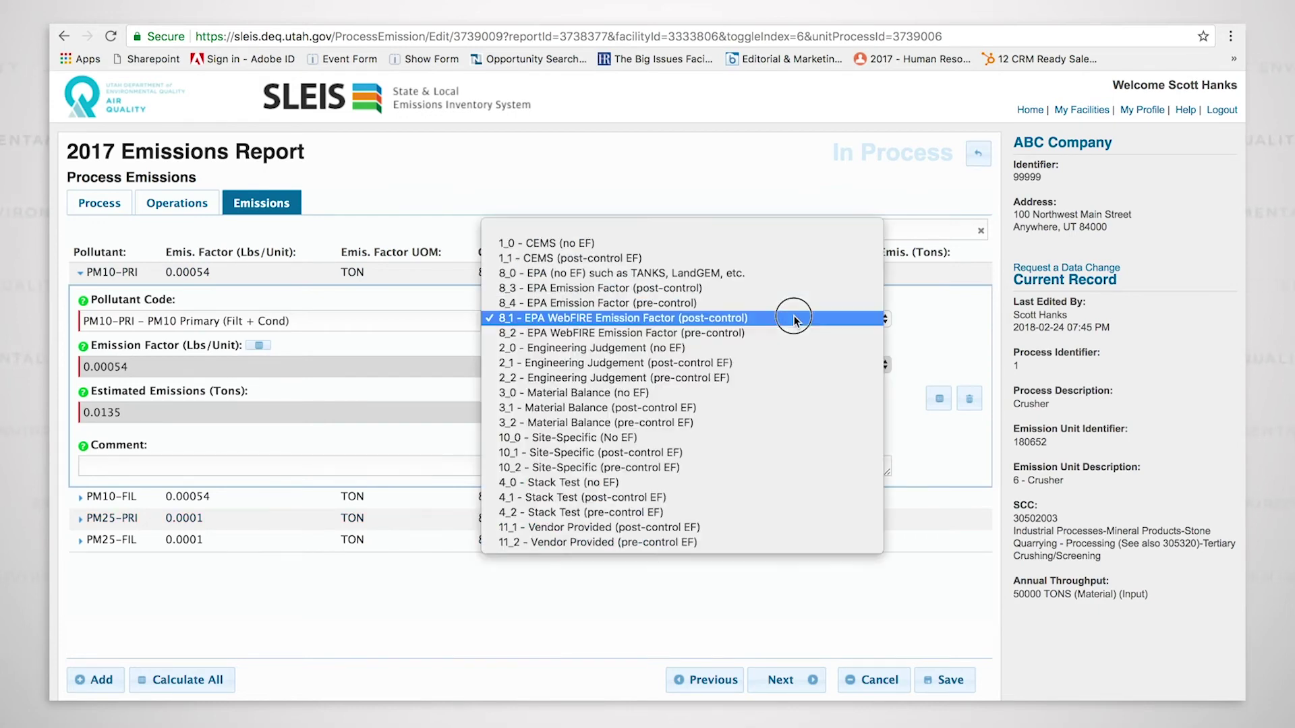
left_click(672, 318)
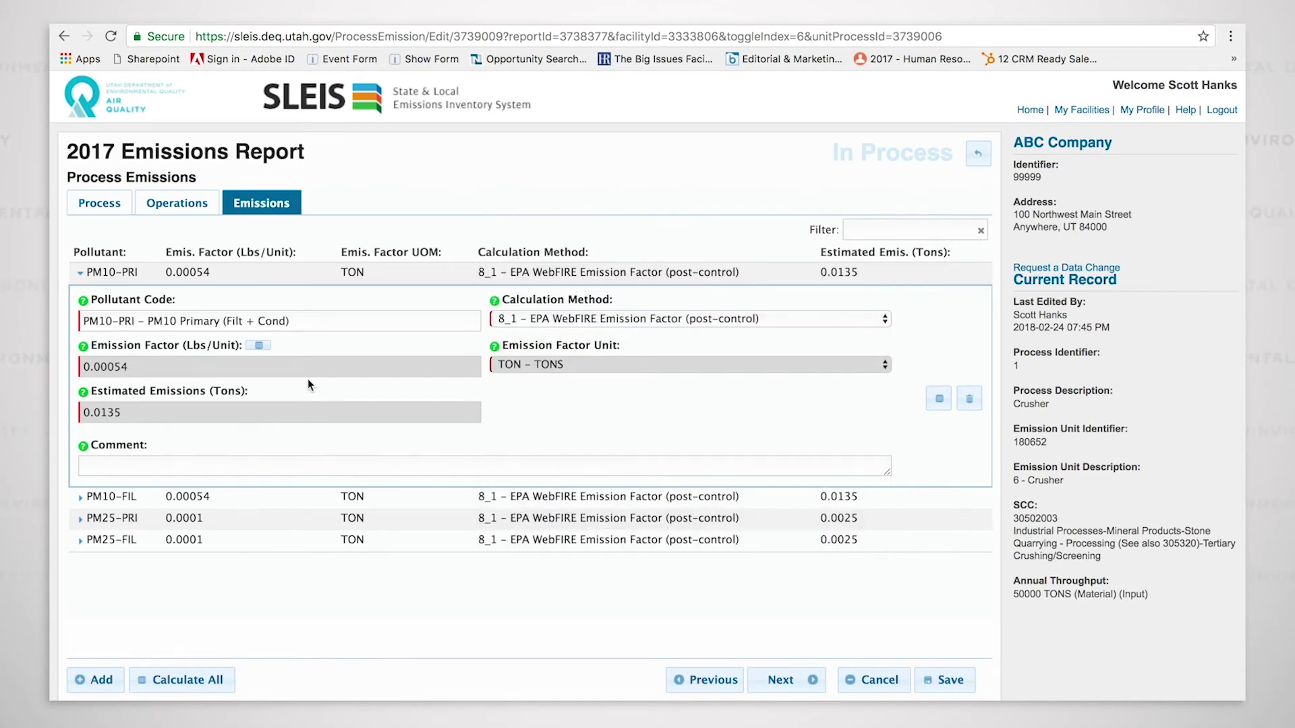
Apply the UDAQ (ID:51548) wet suppression factor 0.00054 to the Crusher's PM10-PRI record and return to the process emissions list
left_click(258, 346)
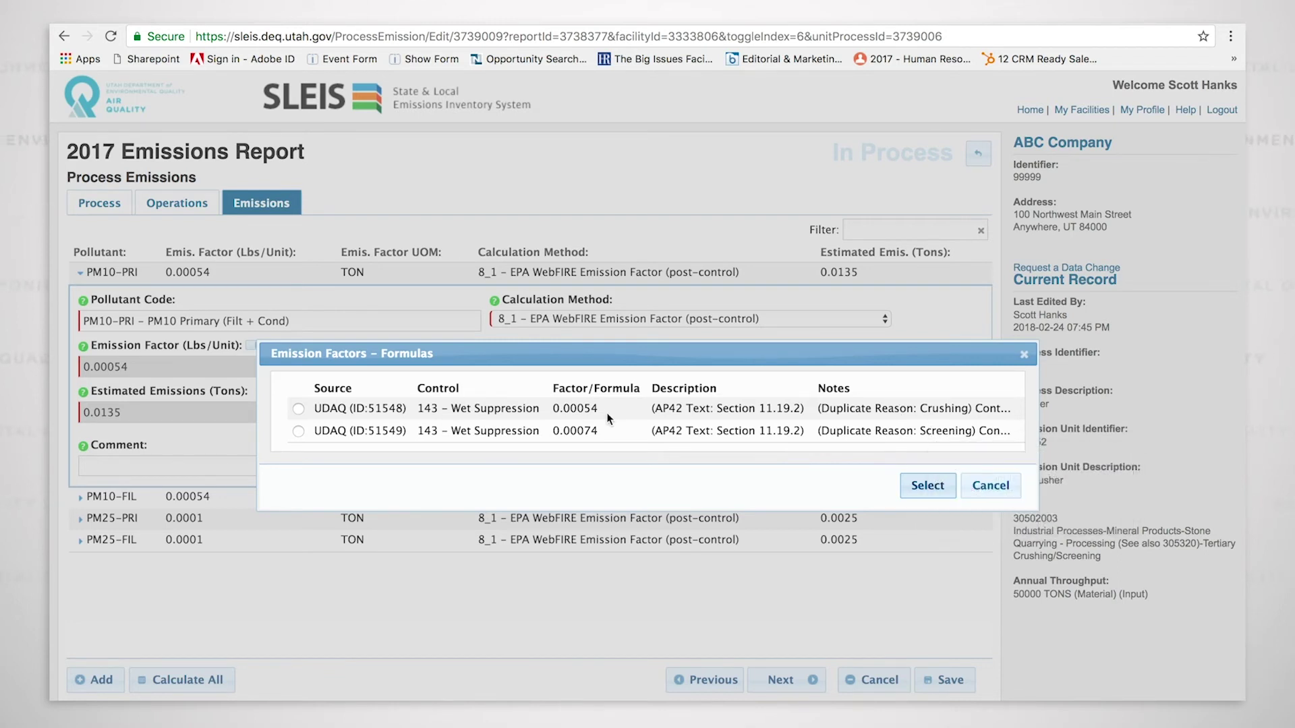
left_click(298, 409)
left_click(926, 487)
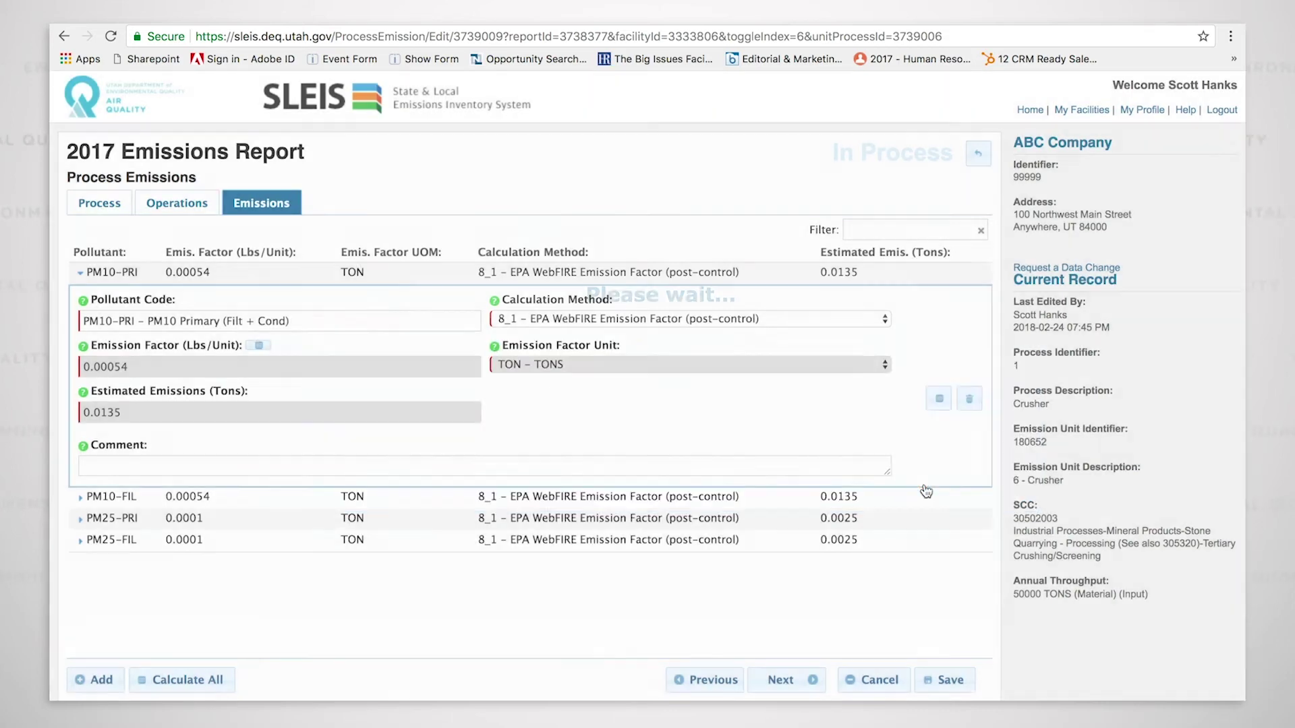
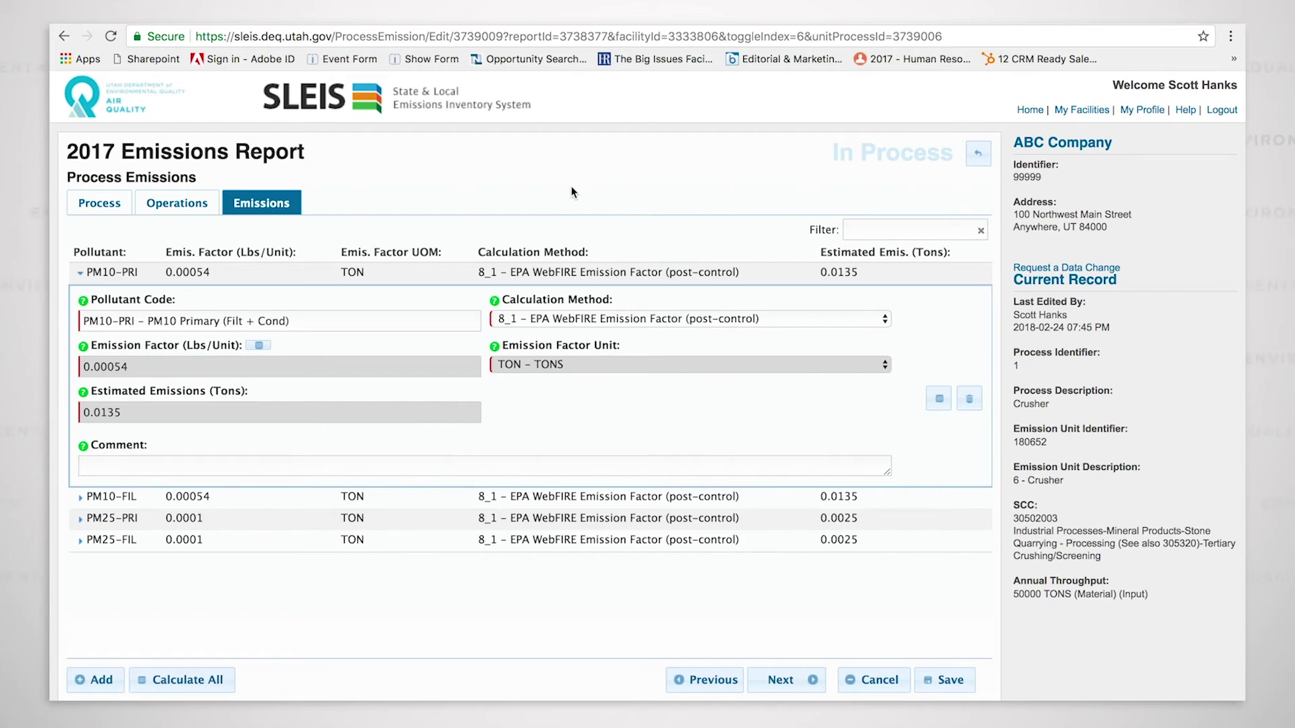
left_click(977, 159)
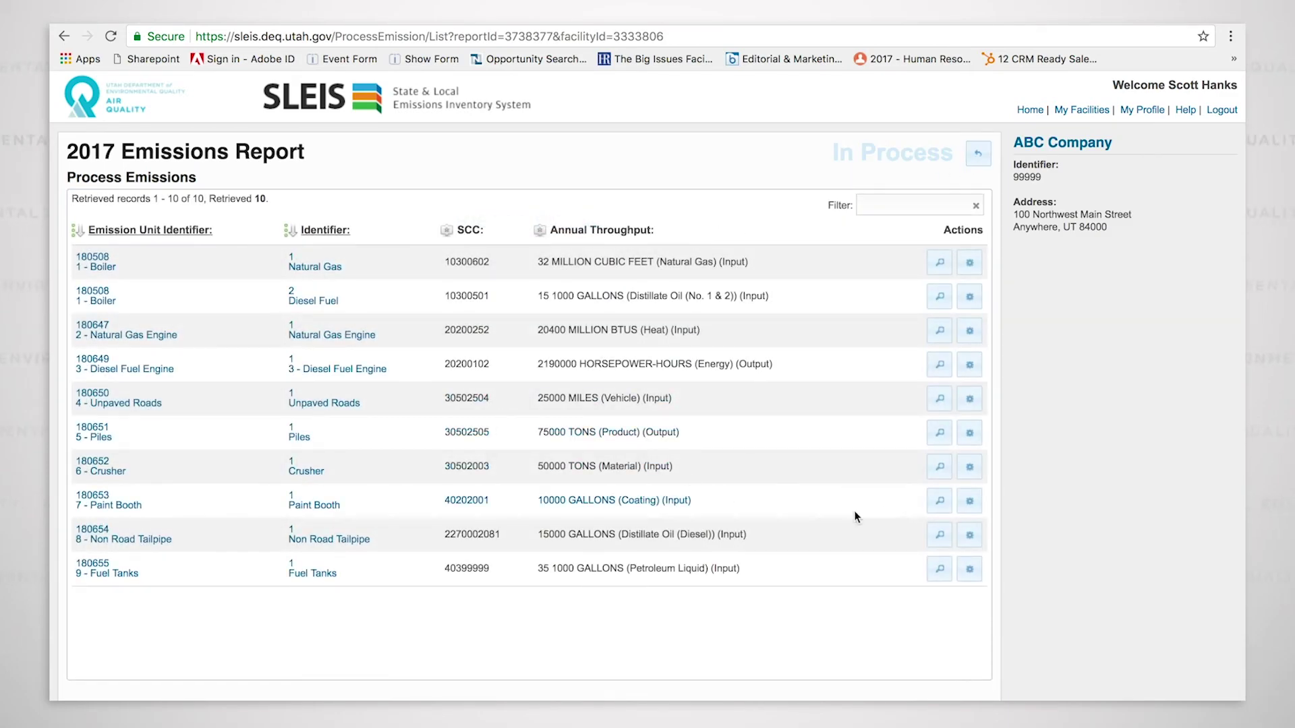
Check the Paint Booth process's throughput, supplemental calculation parameters and operating schedule
left_click(971, 502)
scroll(792, 472, "down", 3)
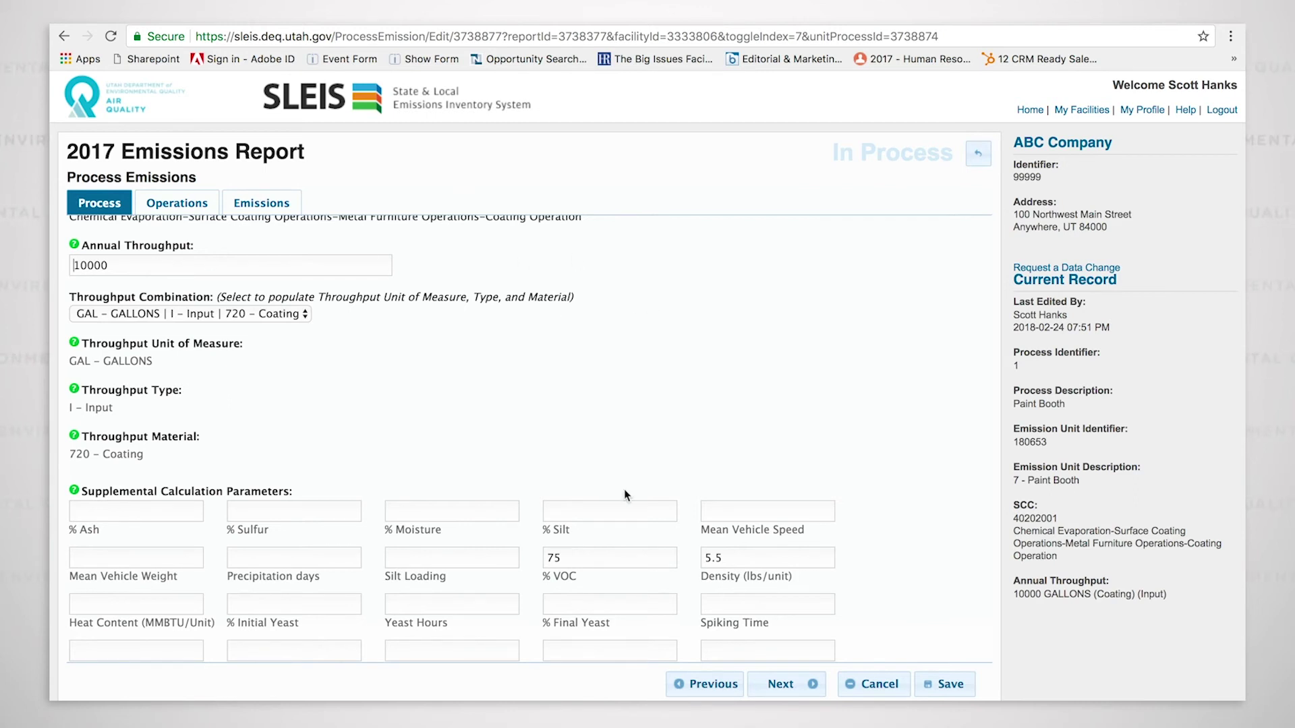
scroll(624, 495, "down", 3)
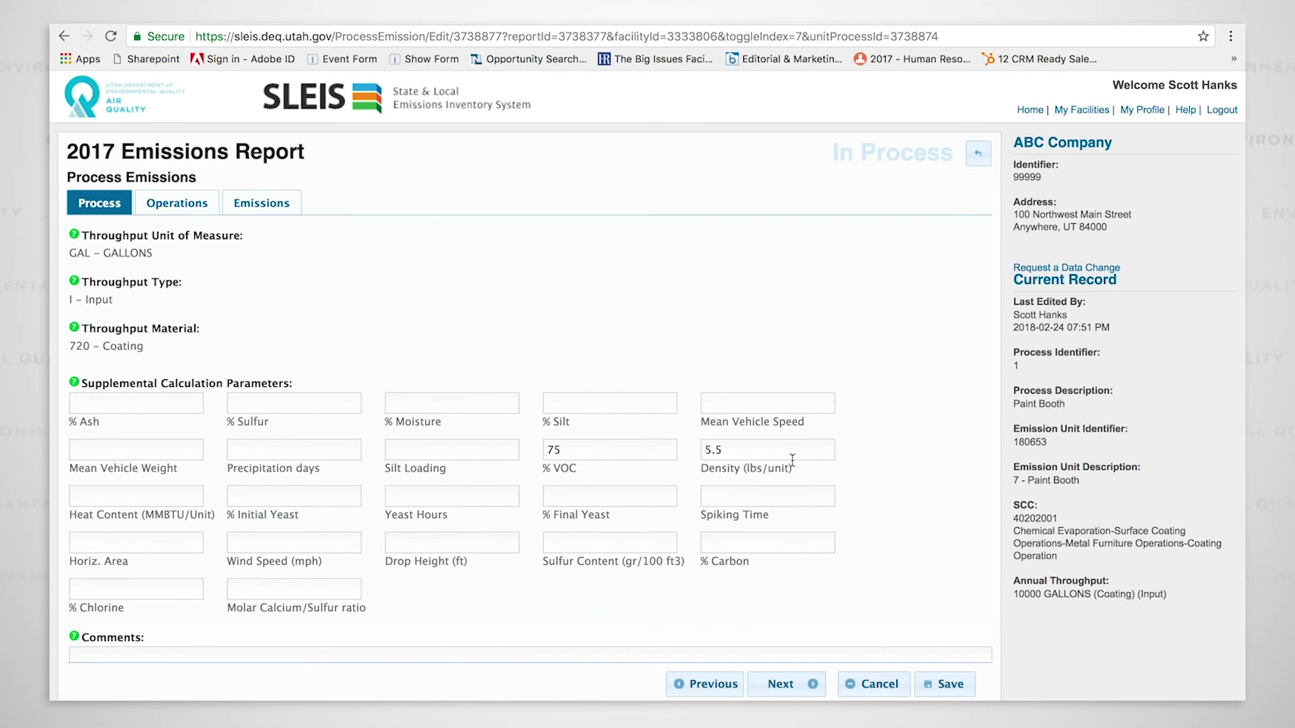
scroll(851, 465, "up", 5)
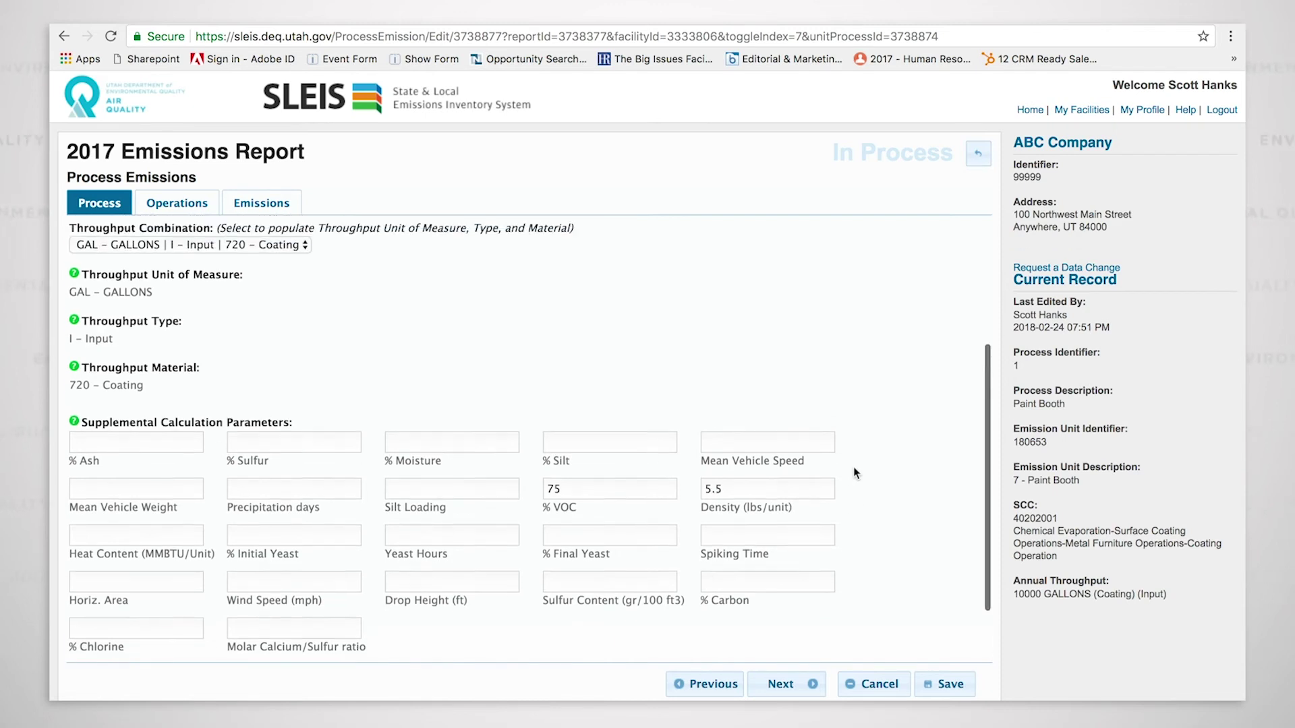
scroll(850, 469, "up", 1)
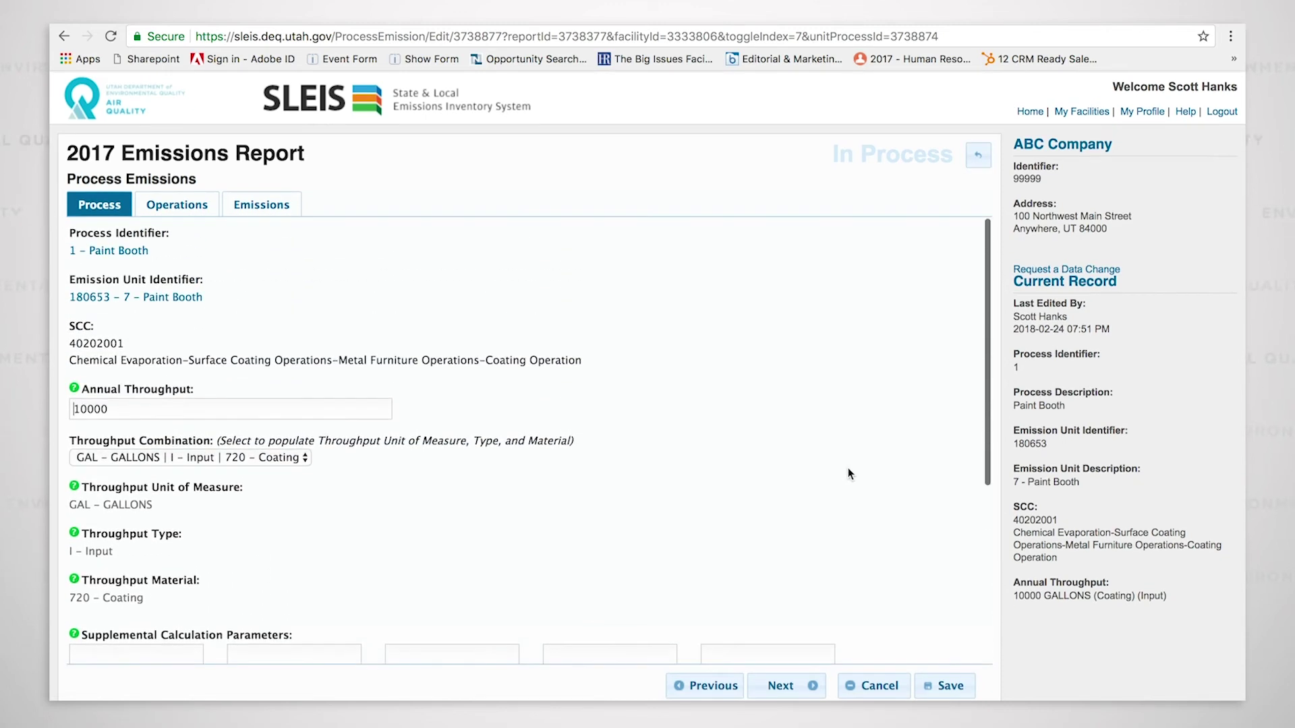
left_click(191, 207)
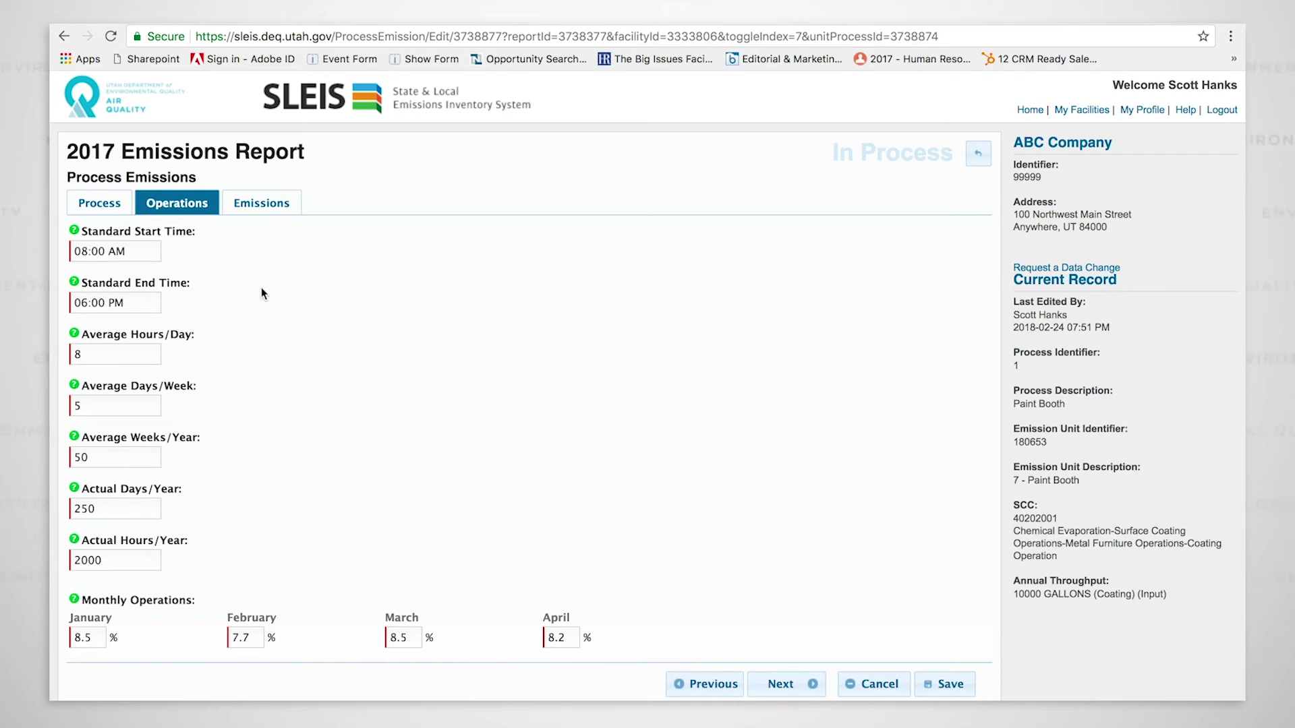
Expand the Paint Booth's VOC emission record and apply the DEN*(VOC/100) formula as its emission factor
left_click(274, 209)
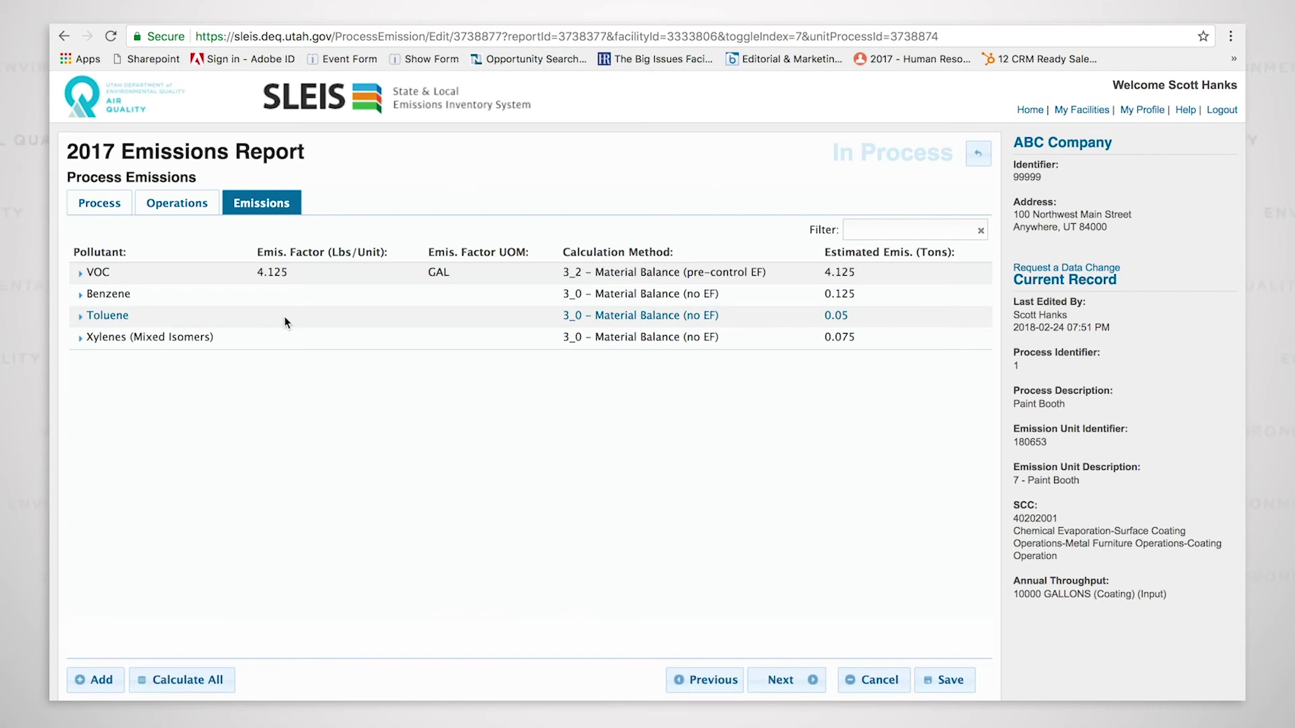
left_click(376, 274)
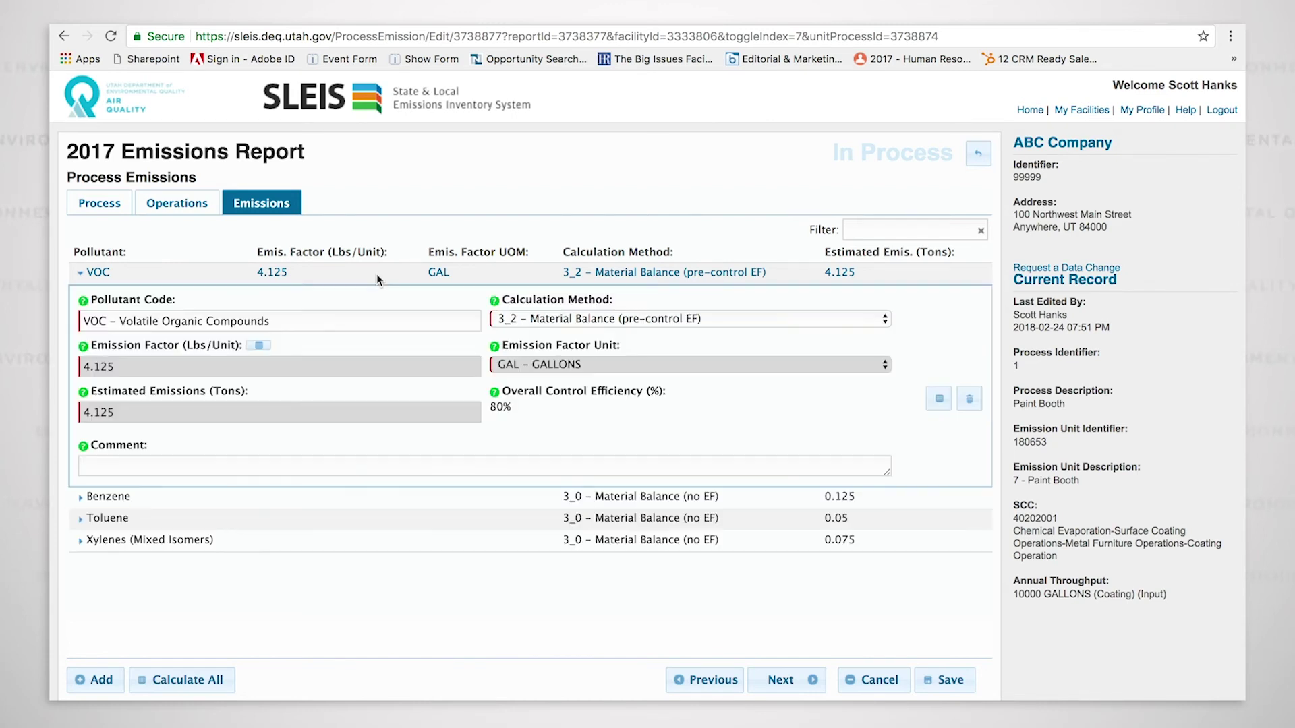
left_click(260, 348)
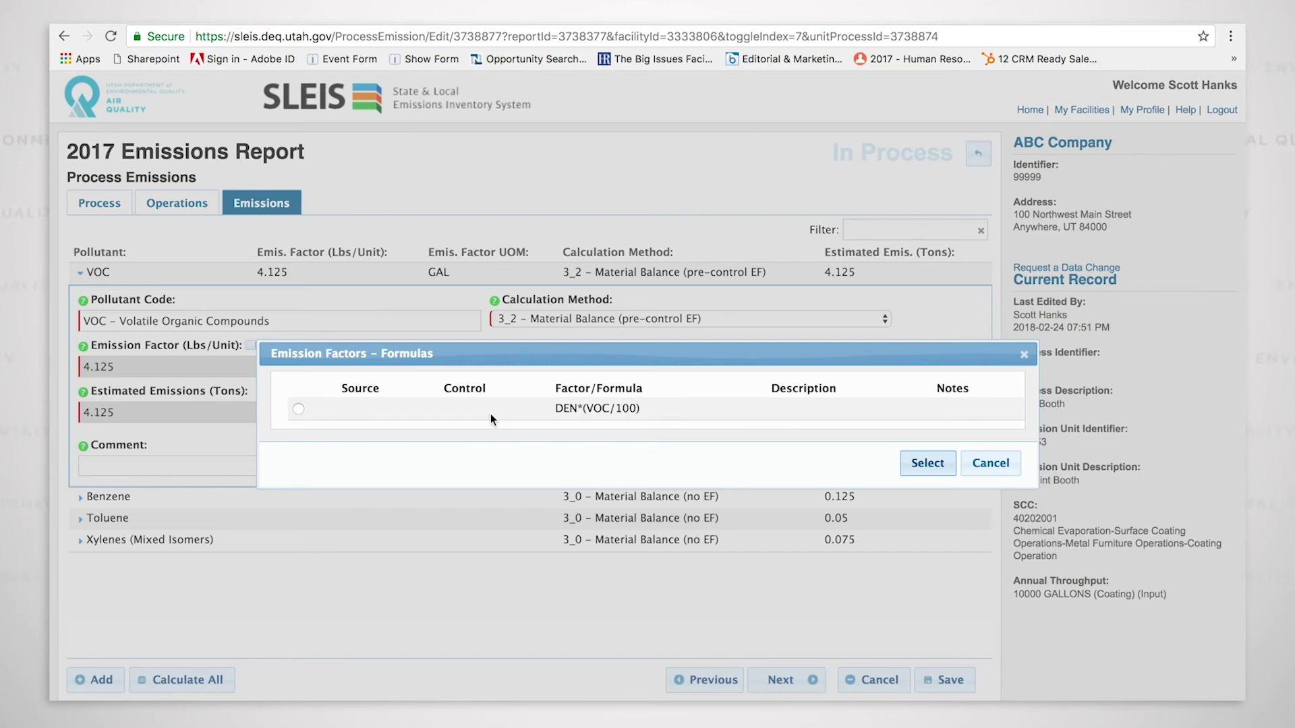
left_click(299, 408)
left_click(921, 464)
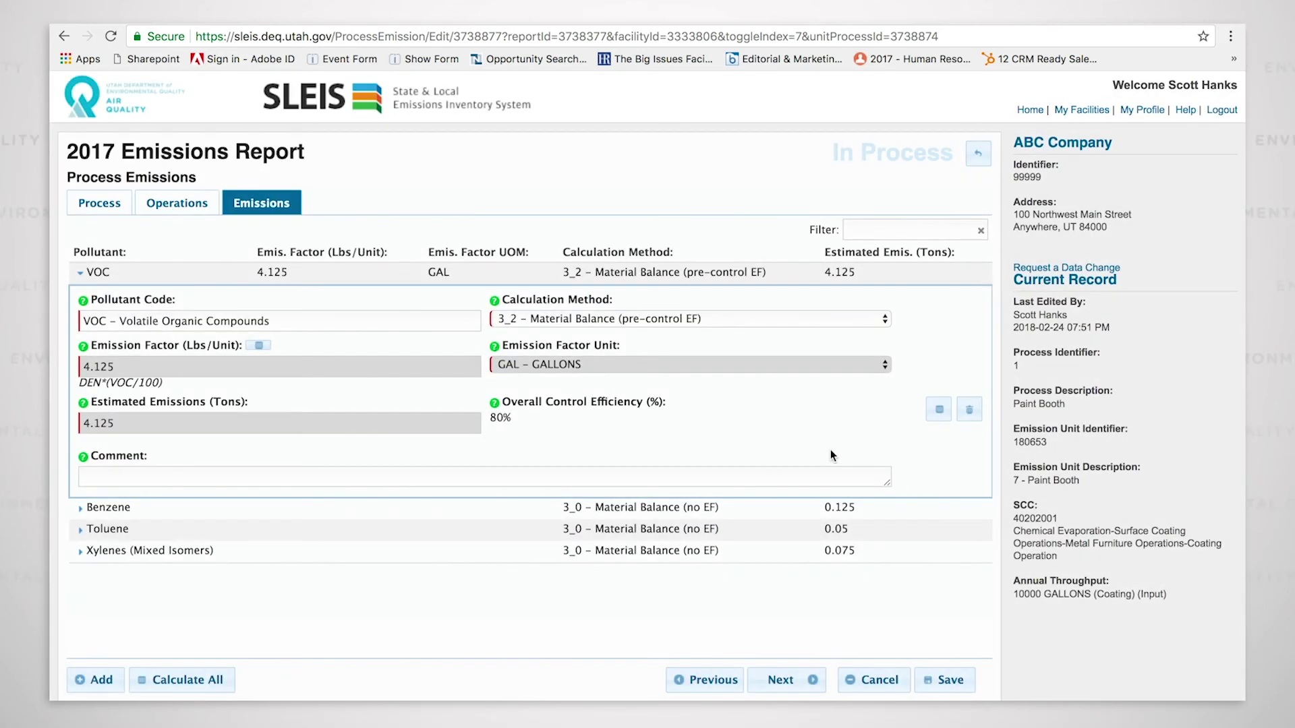
Set the Density (lbs/unit) supplemental calculation parameter of the Paint Booth process to 7.5
left_click(99, 203)
scroll(501, 427, "down", 2)
scroll(595, 463, "down", 1)
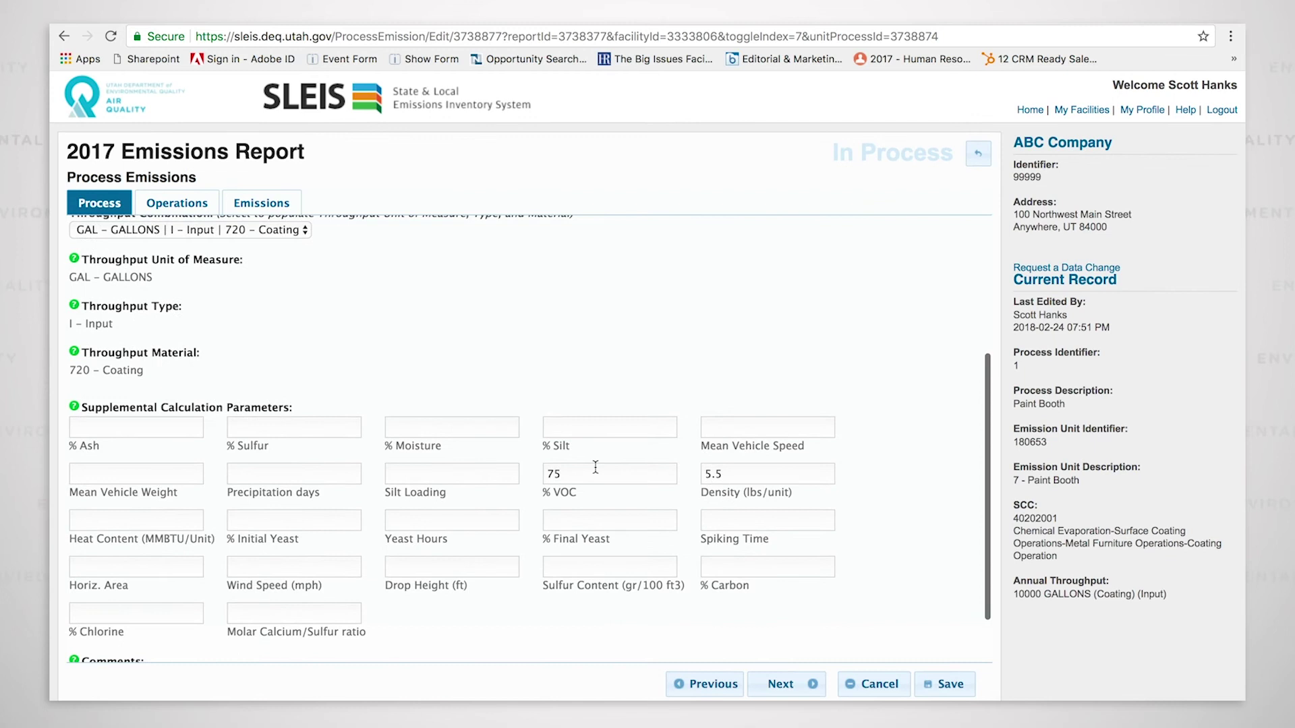
left_click(732, 472)
left_click_drag(732, 472, 685, 466)
type("7.5")
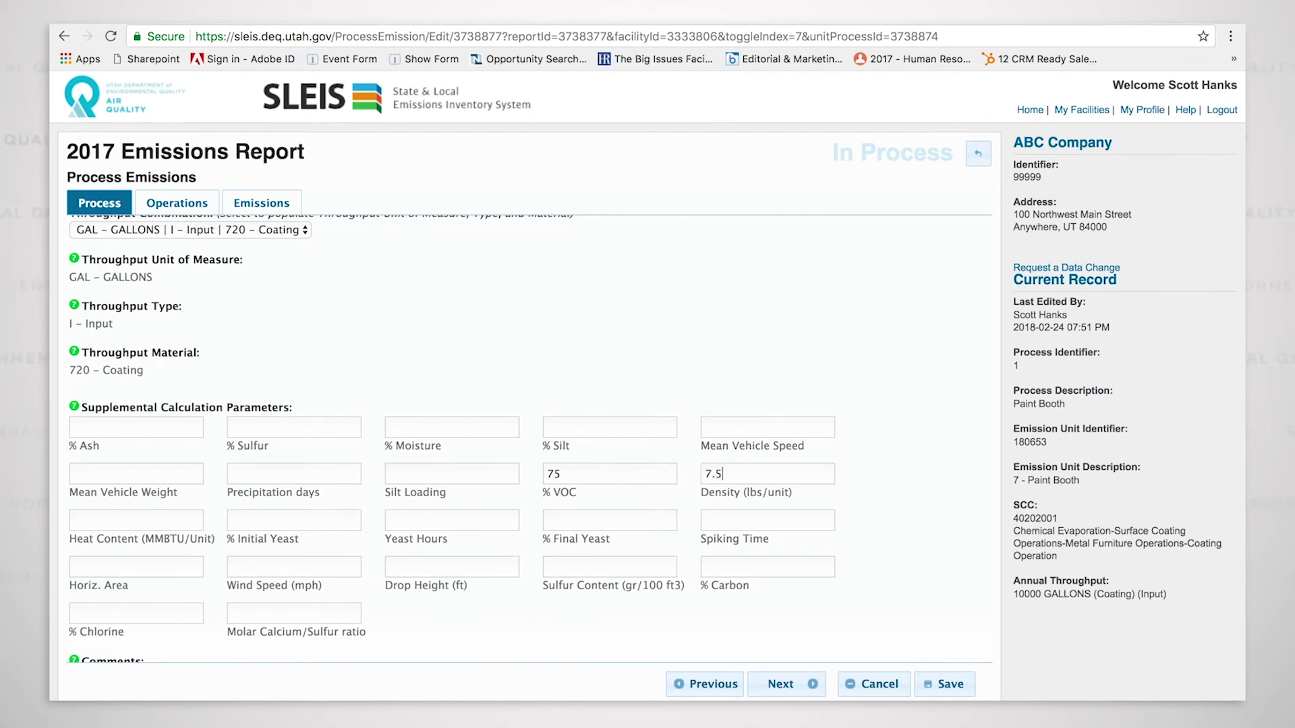
Reapply the DEN*(VOC/100) formula to the Paint Booth's VOC emission factor so it uses the new density
left_click(260, 205)
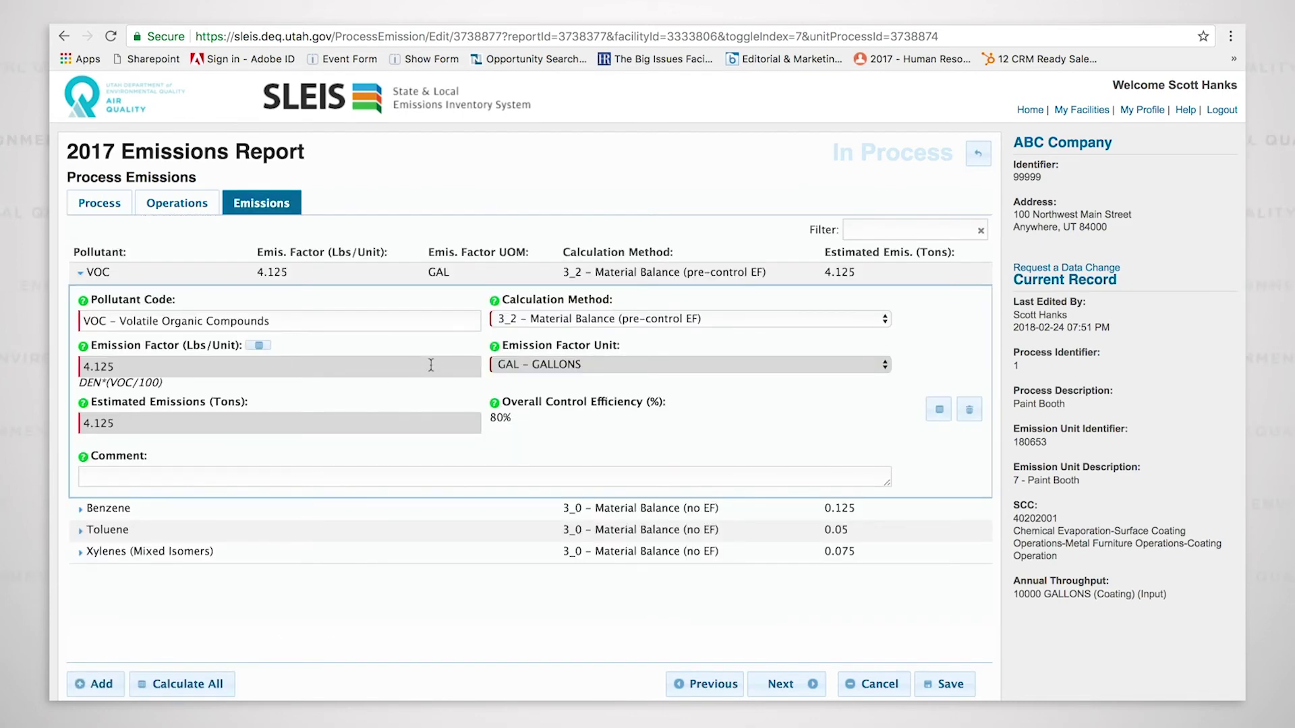
left_click(255, 346)
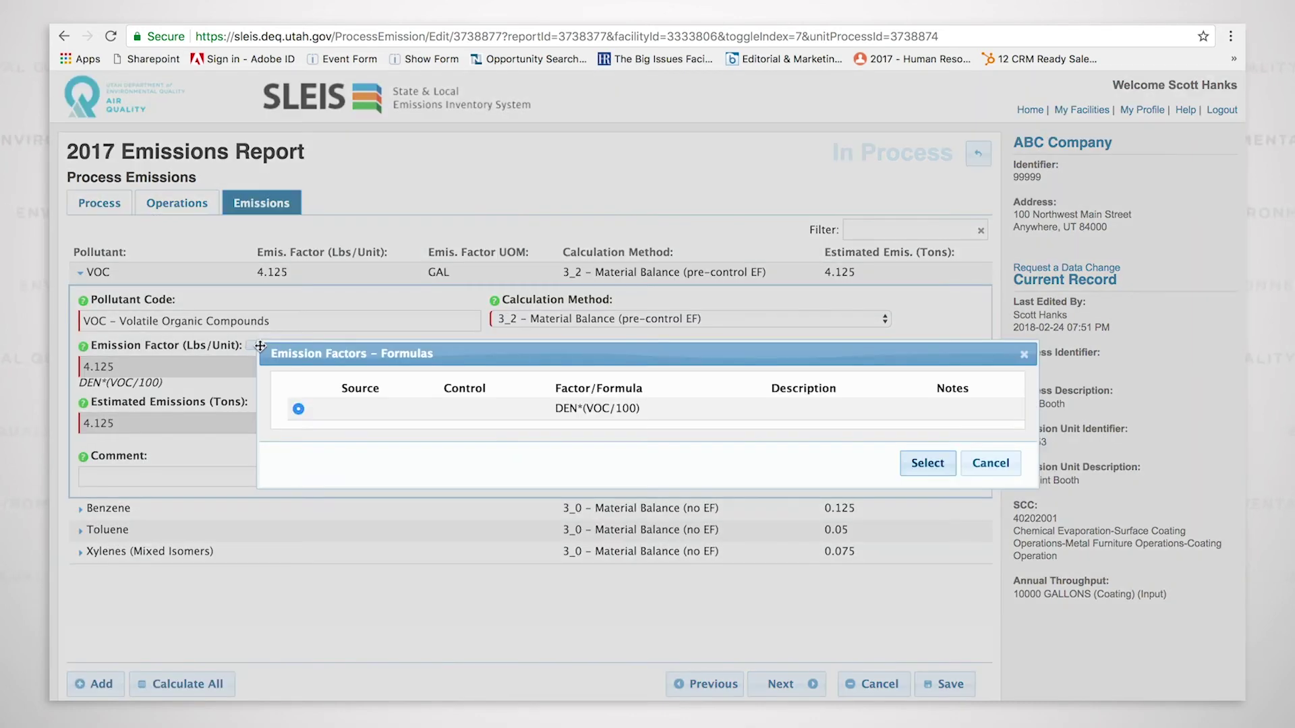
left_click(299, 409)
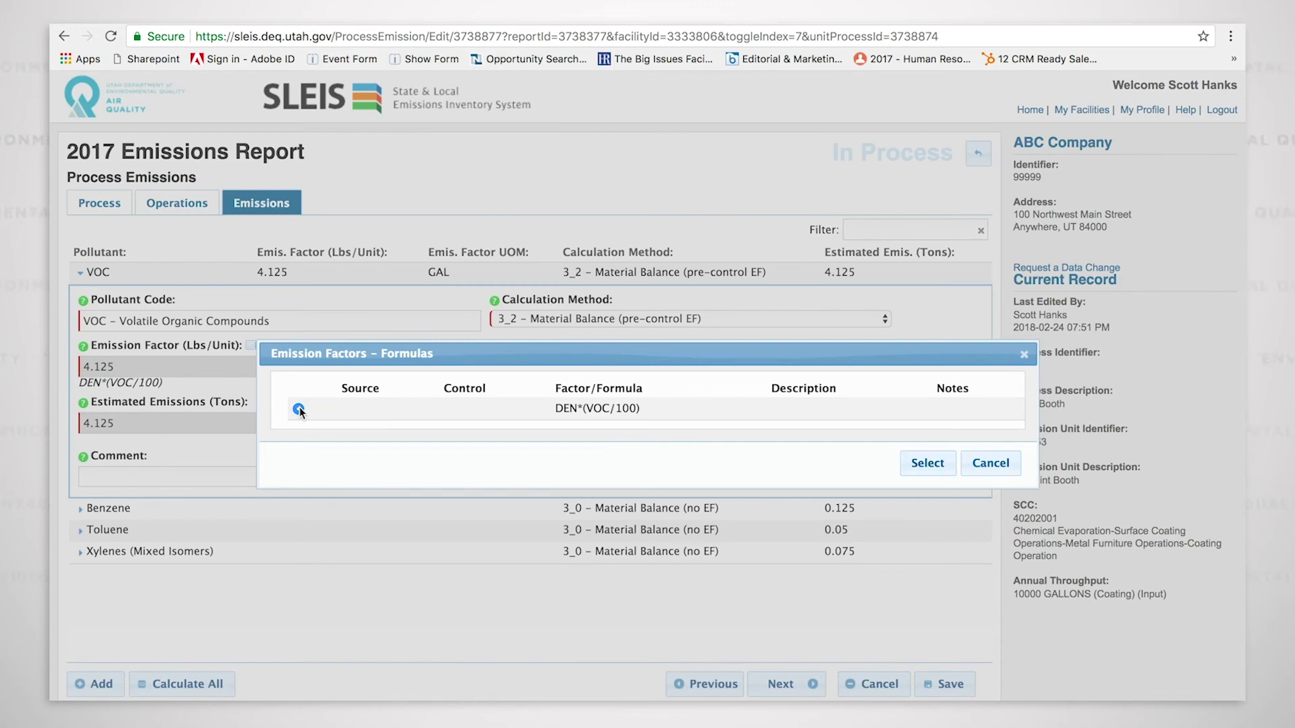
left_click(928, 463)
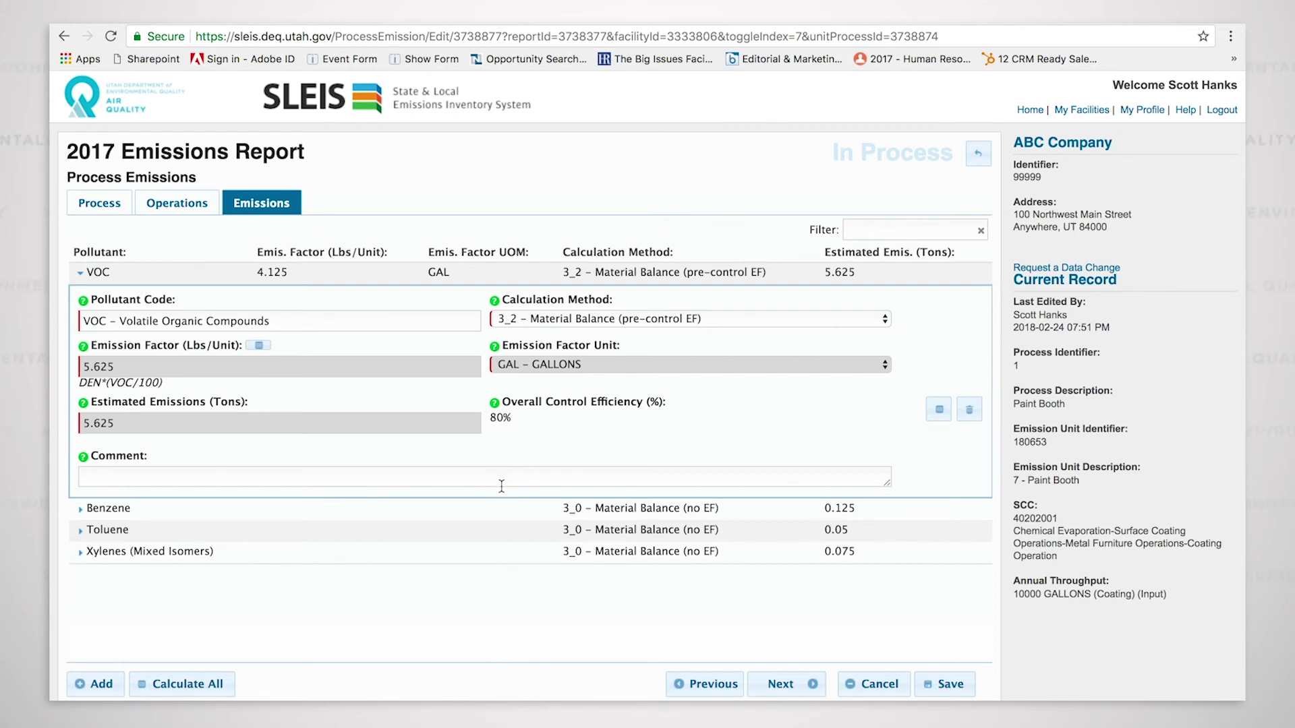
Expand the Benzene, Toluene and Xylenes emission records and choose 3_0 – Material Balance (no EF) as Benzene's calculation method
left_click(552, 511)
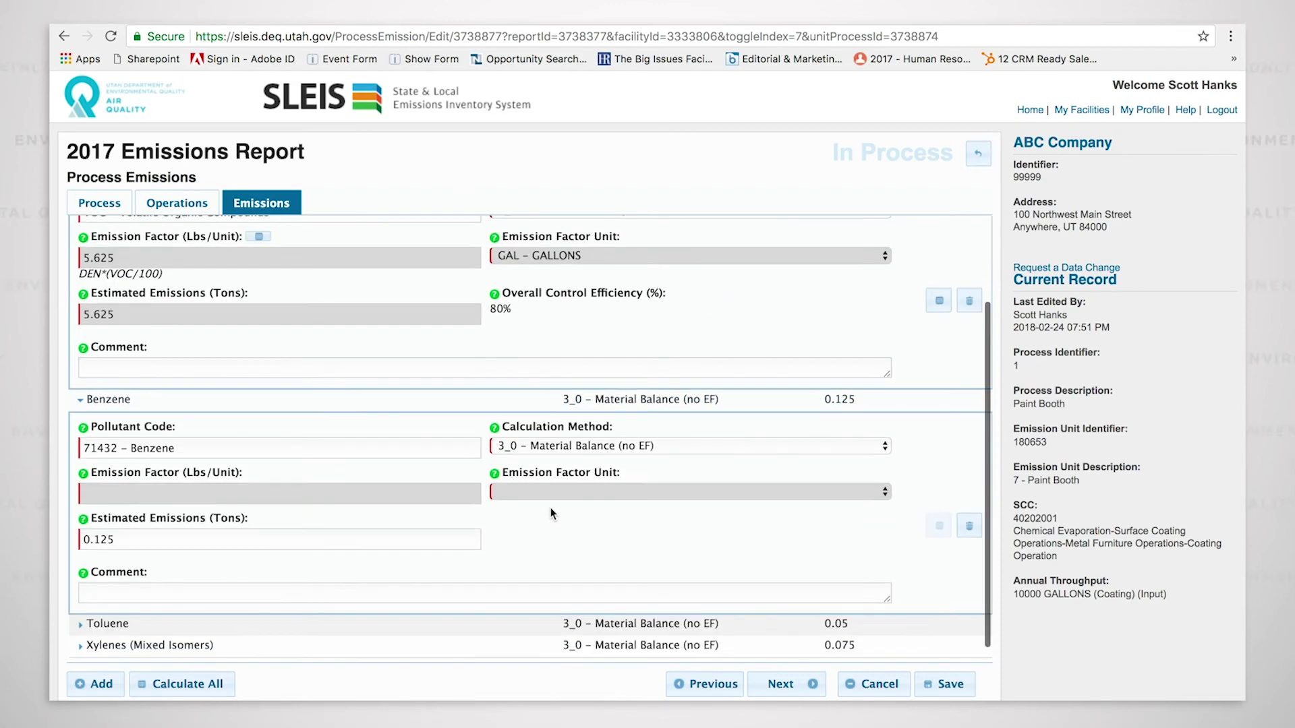
left_click(545, 624)
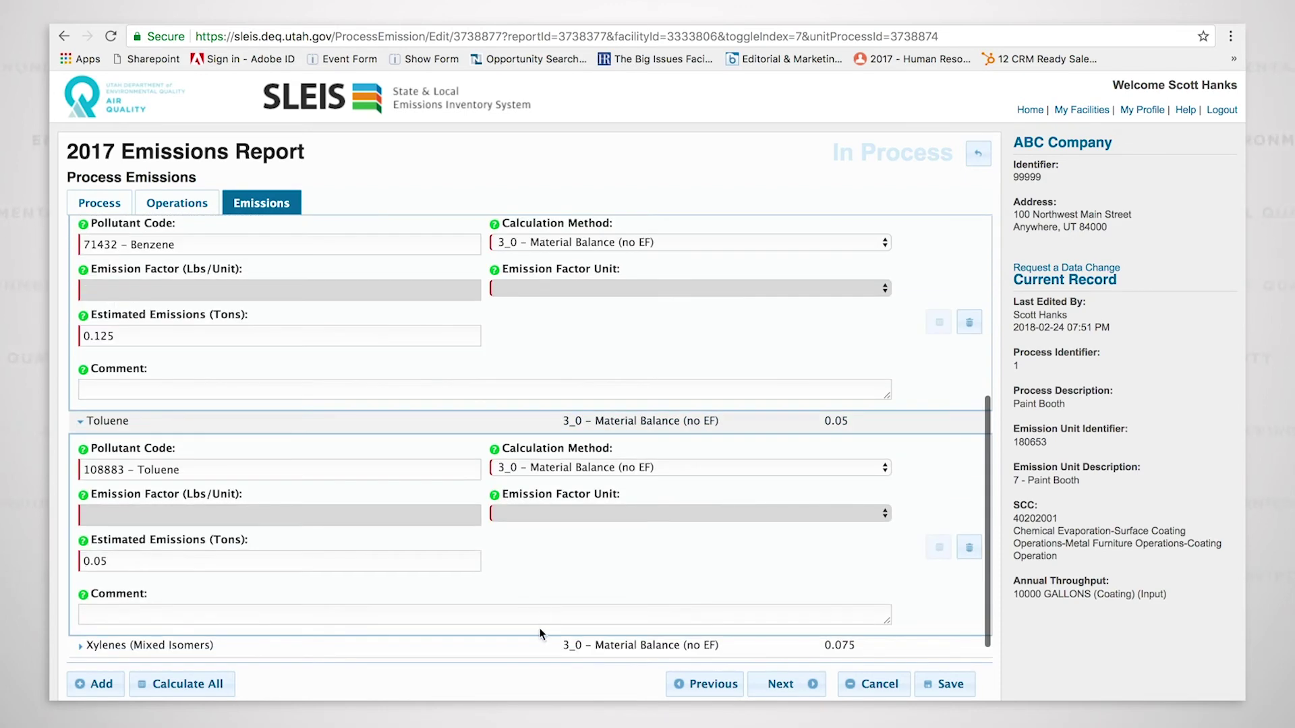
left_click(514, 649)
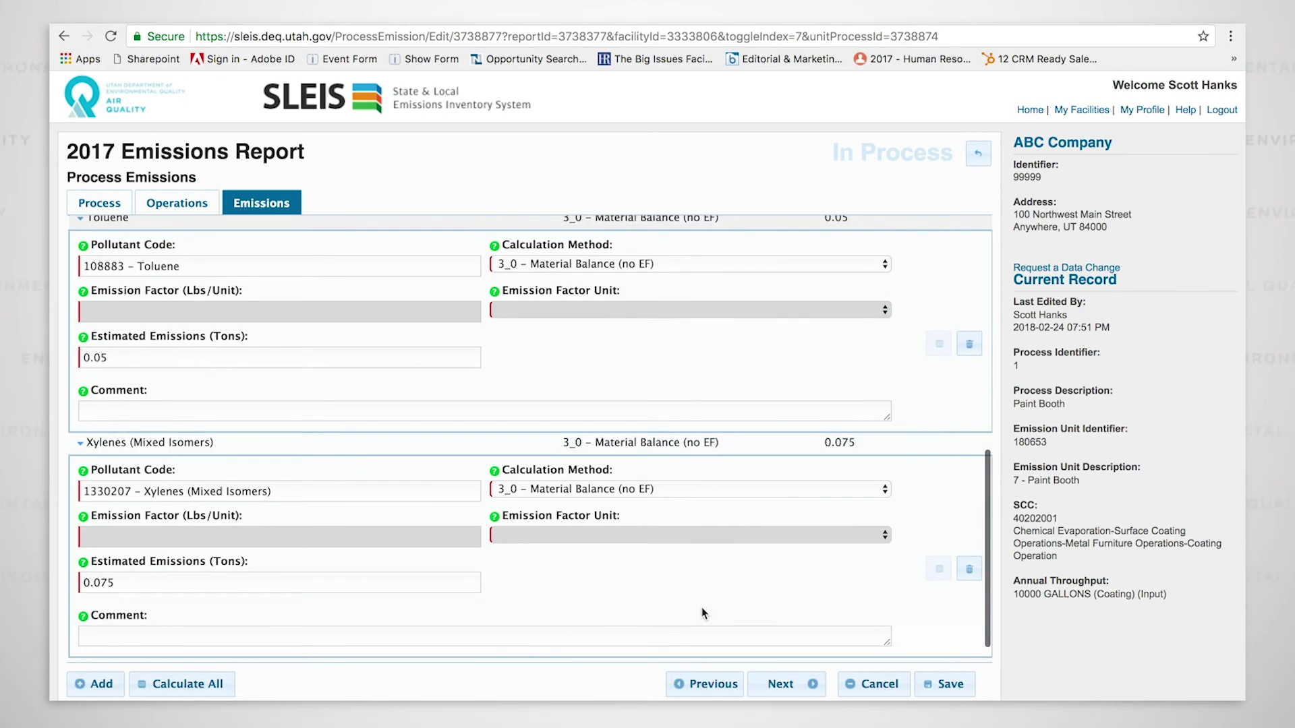
left_click_drag(989, 524, 974, 344)
left_click(785, 441)
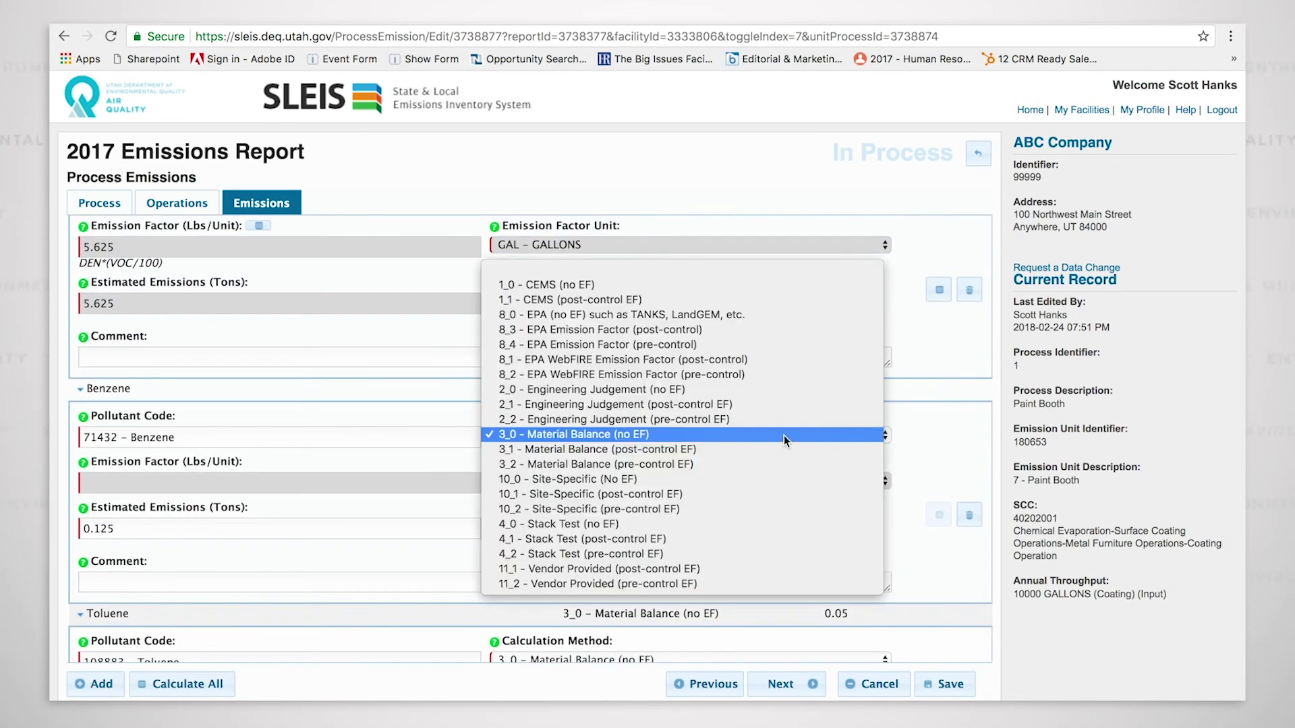
left_click(614, 435)
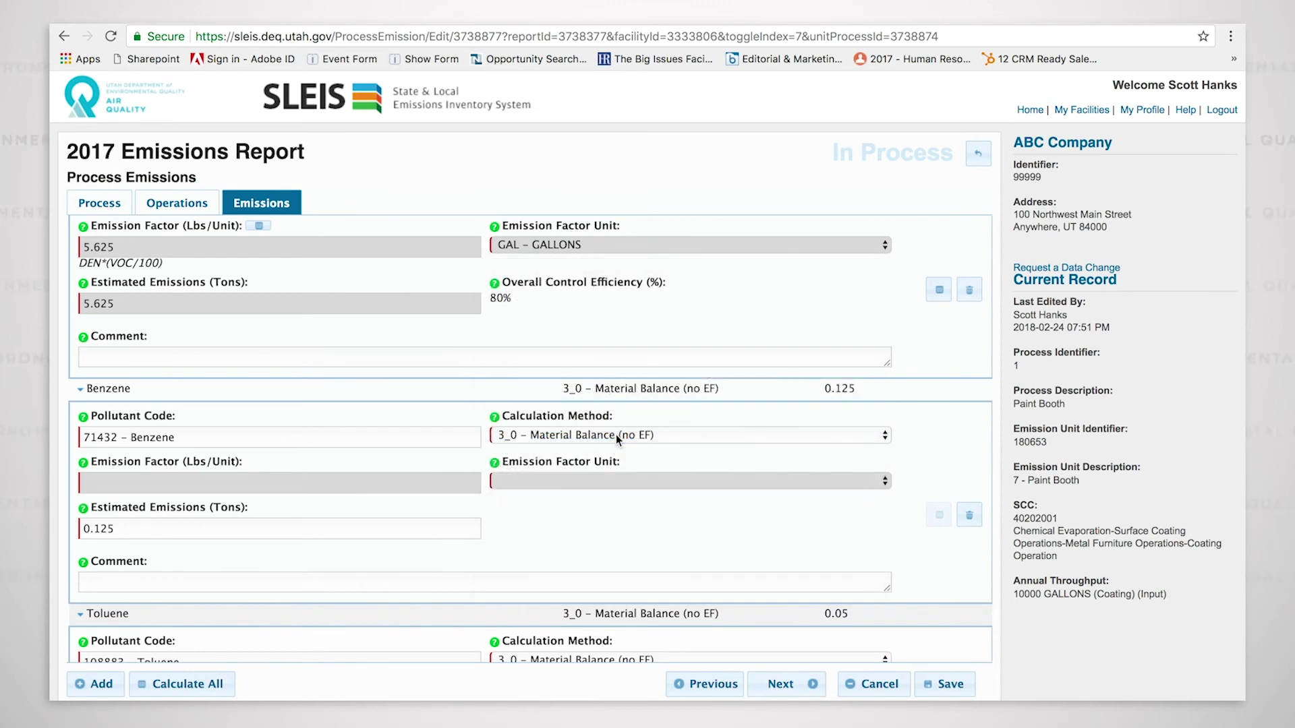
Review the calculation methods and estimated emissions of the Paint Booth's VOC, Benzene, Toluene and Xylenes records
scroll(537, 554, "down", 2)
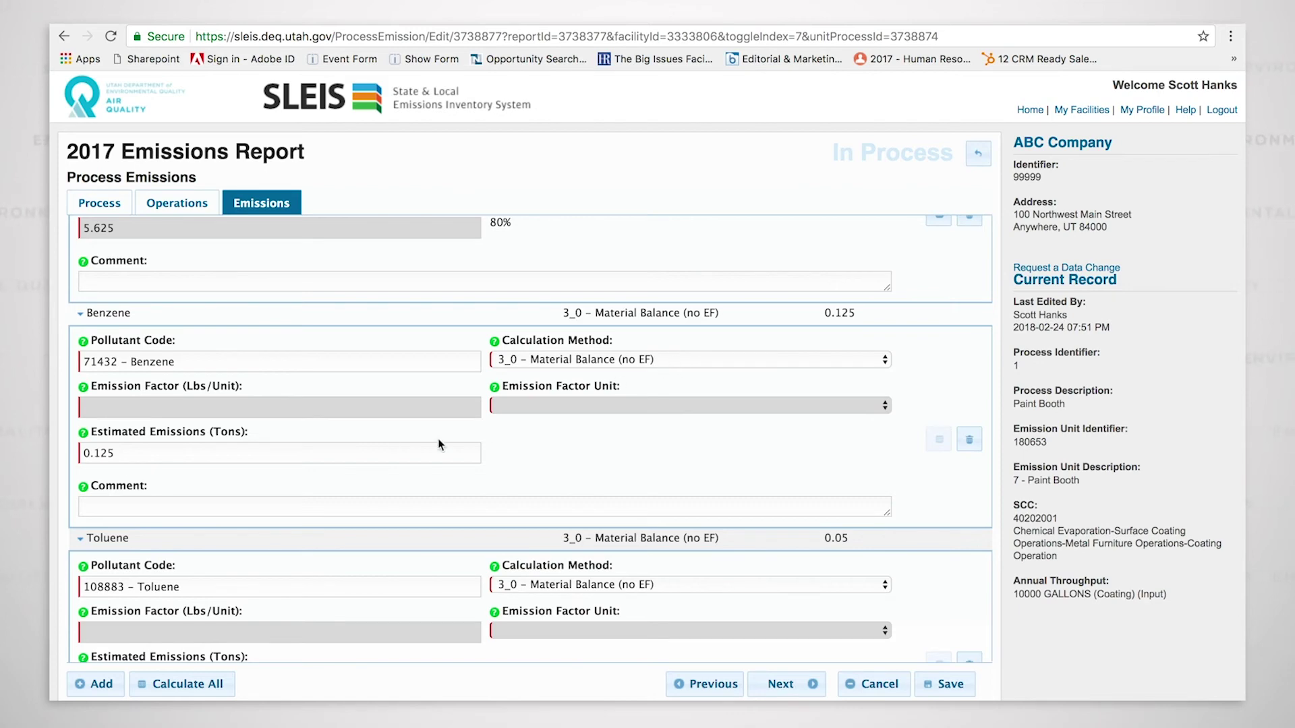
double_click(130, 455)
left_click(637, 468)
scroll(637, 466, "down", 3)
scroll(641, 470, "down", 4)
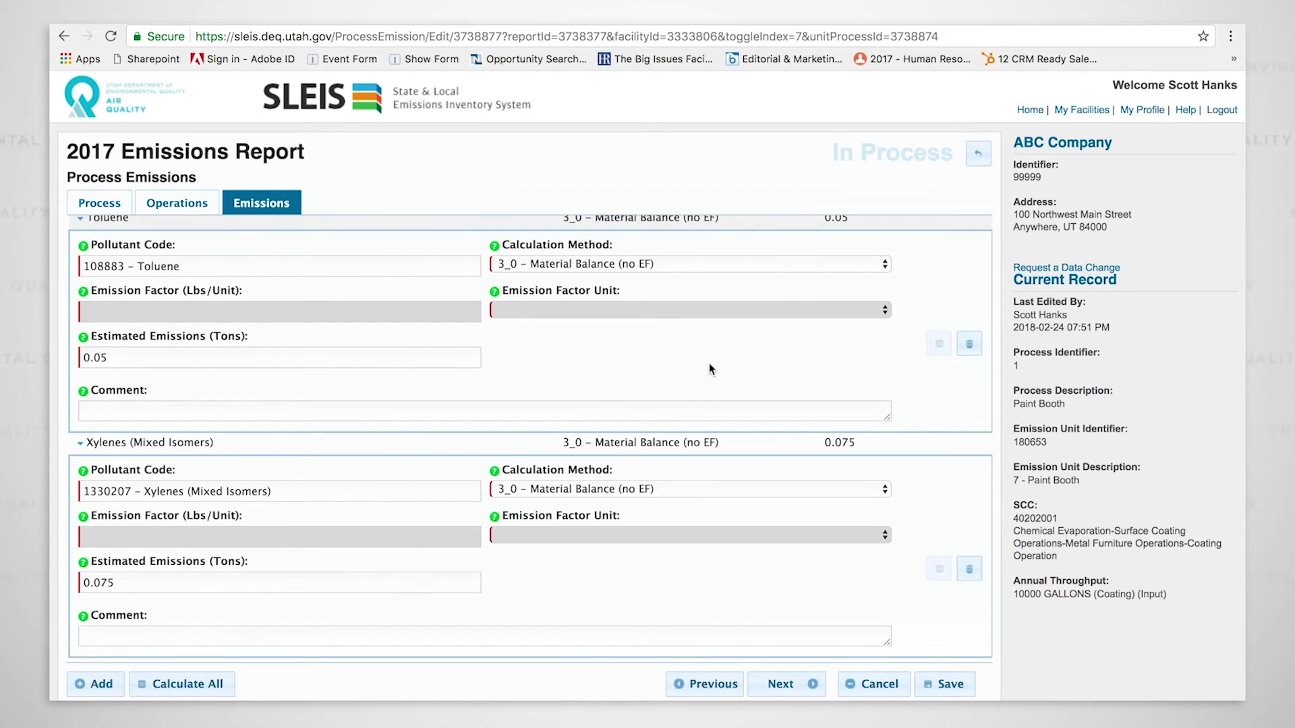
scroll(710, 363, "up", 3)
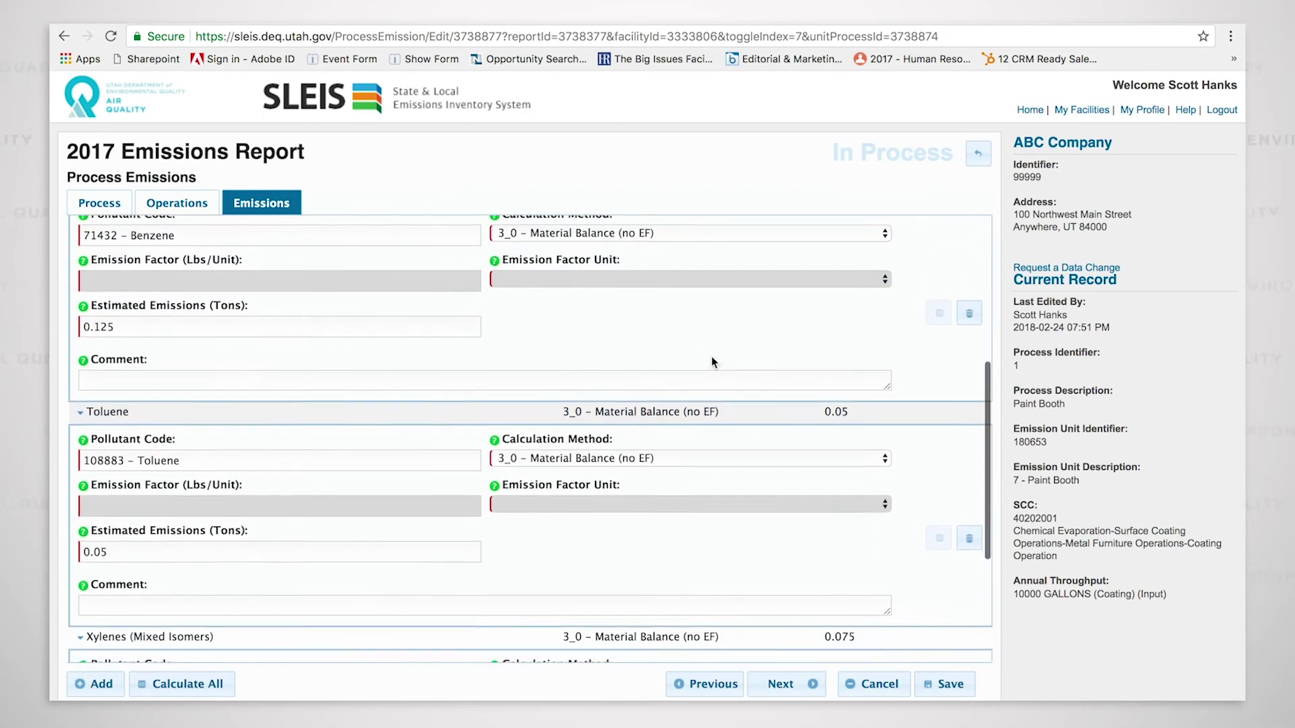
scroll(711, 357, "up", 4)
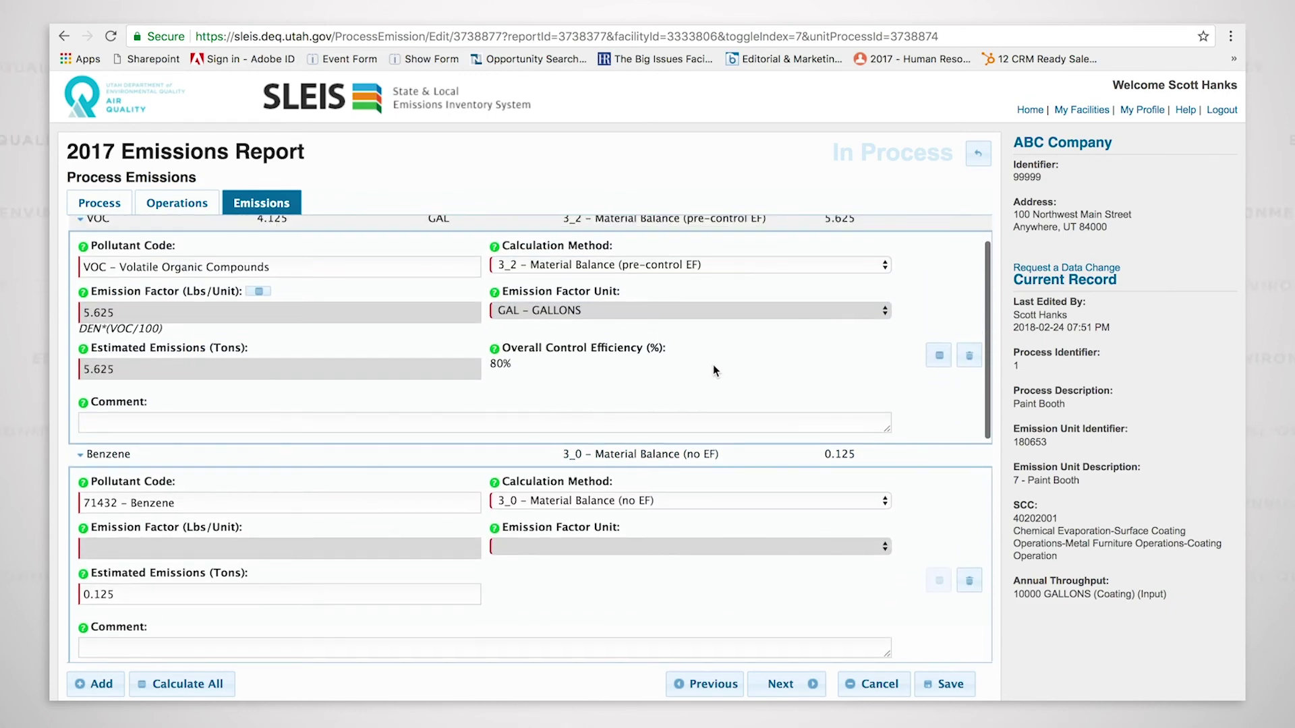
scroll(717, 370, "down", 1)
scroll(716, 370, "down", 2)
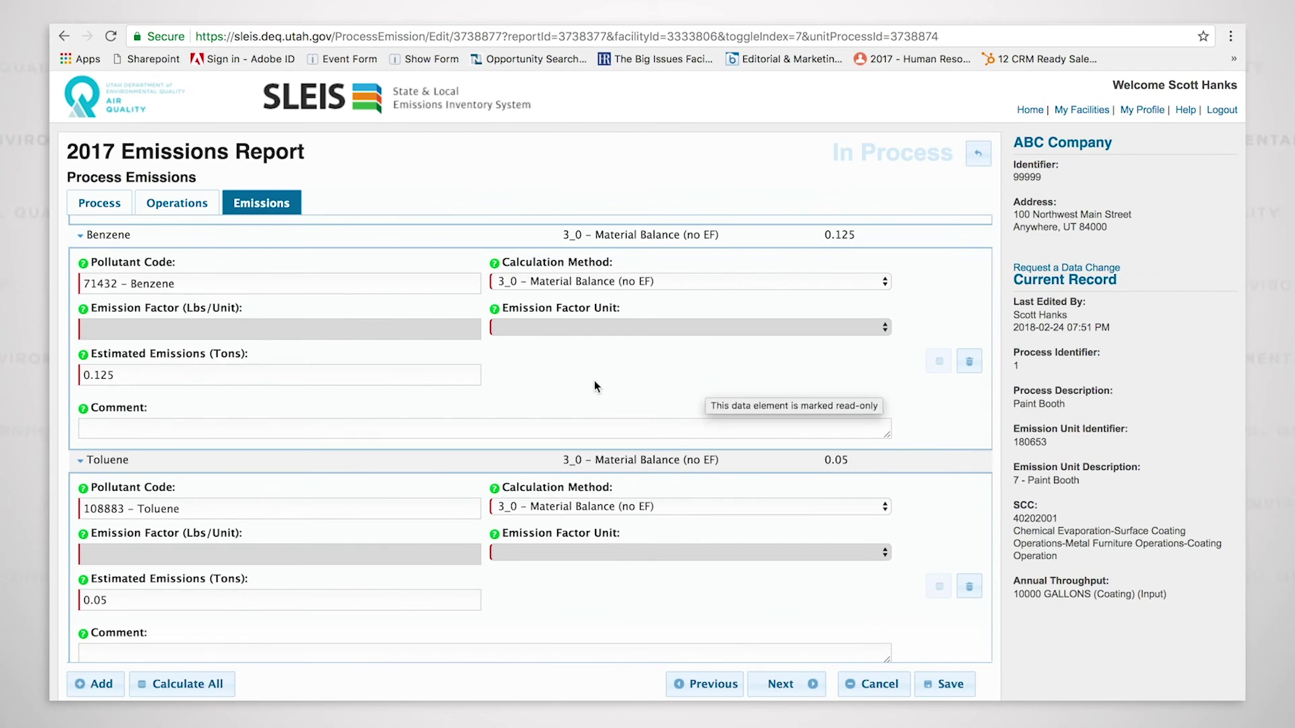
Examine the calculation methods available for the Paint Booth's Benzene emissions without changing the selection
left_click(699, 281)
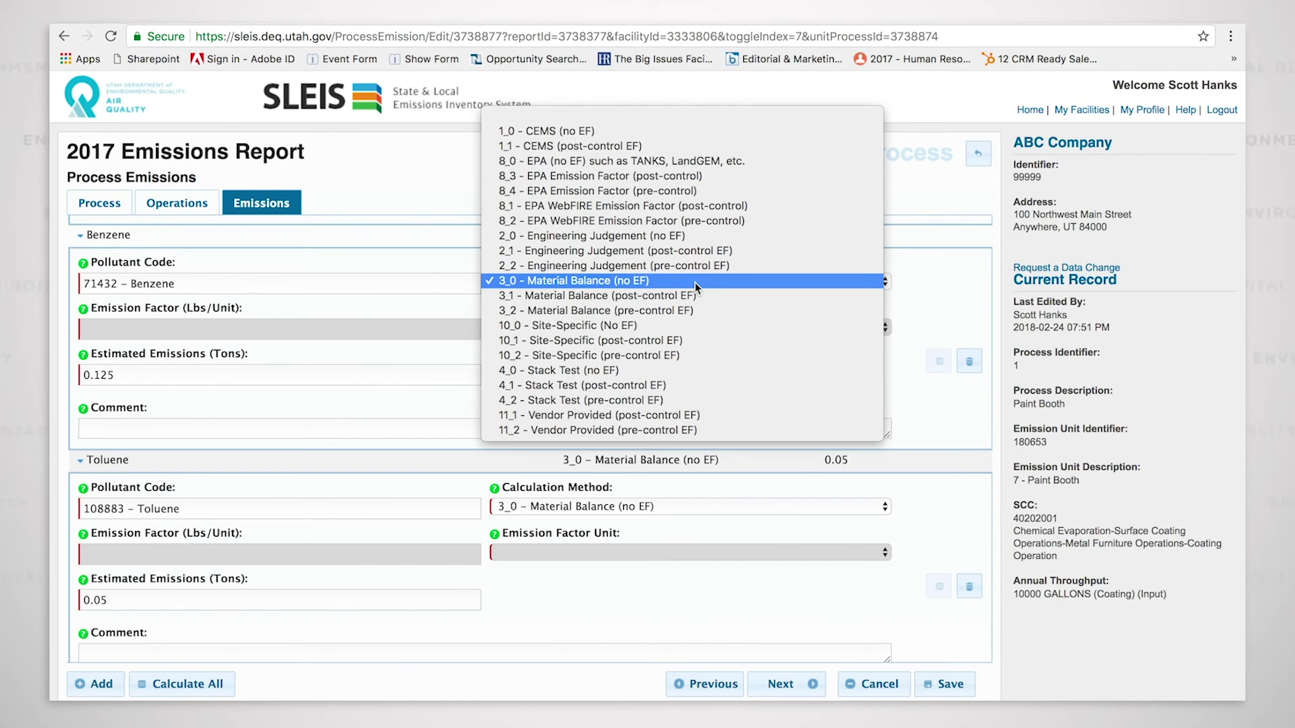
left_click(769, 611)
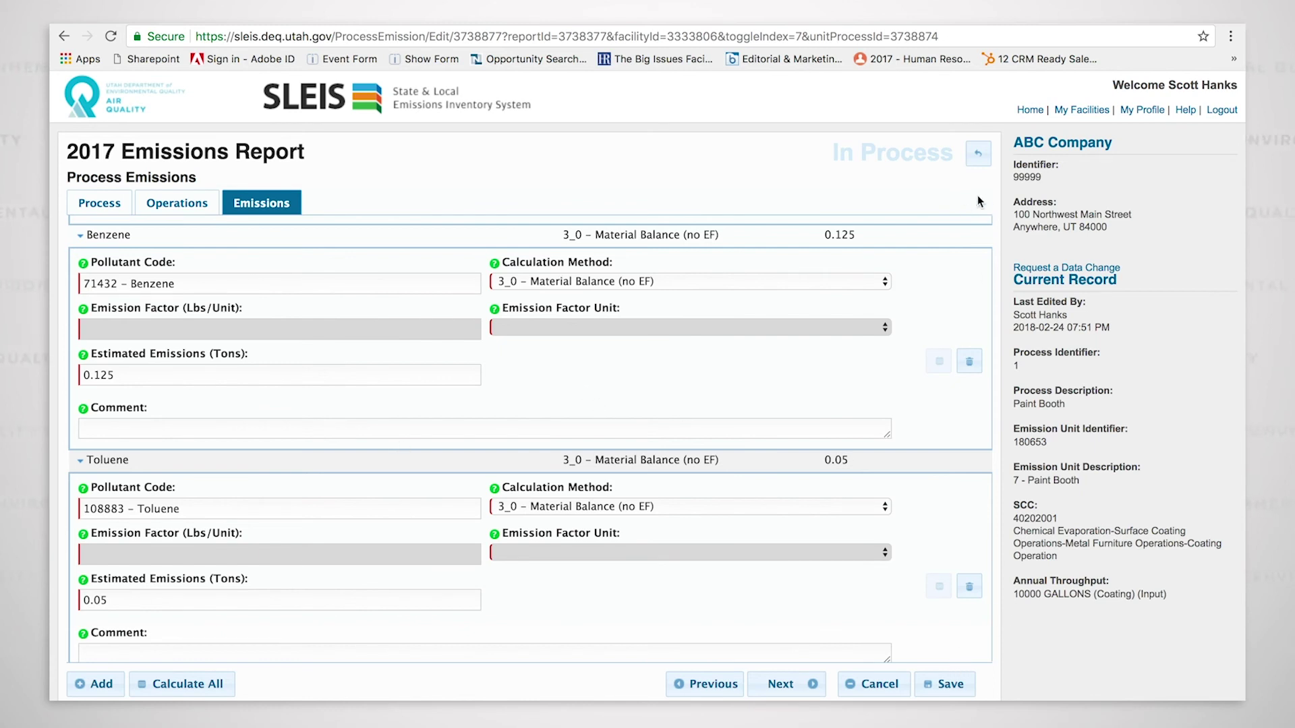
Open the Non Road Tailpipe process for editing and review its throughput and operations data
left_click(980, 157)
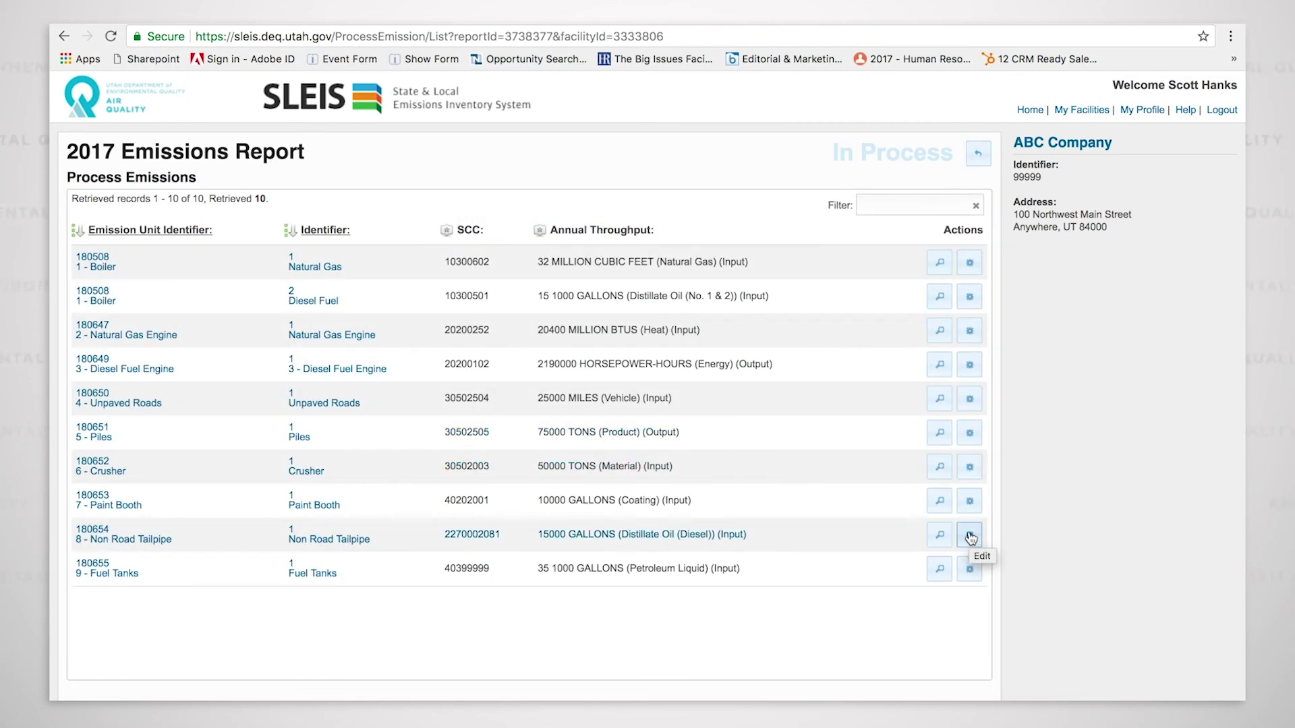
left_click(970, 536)
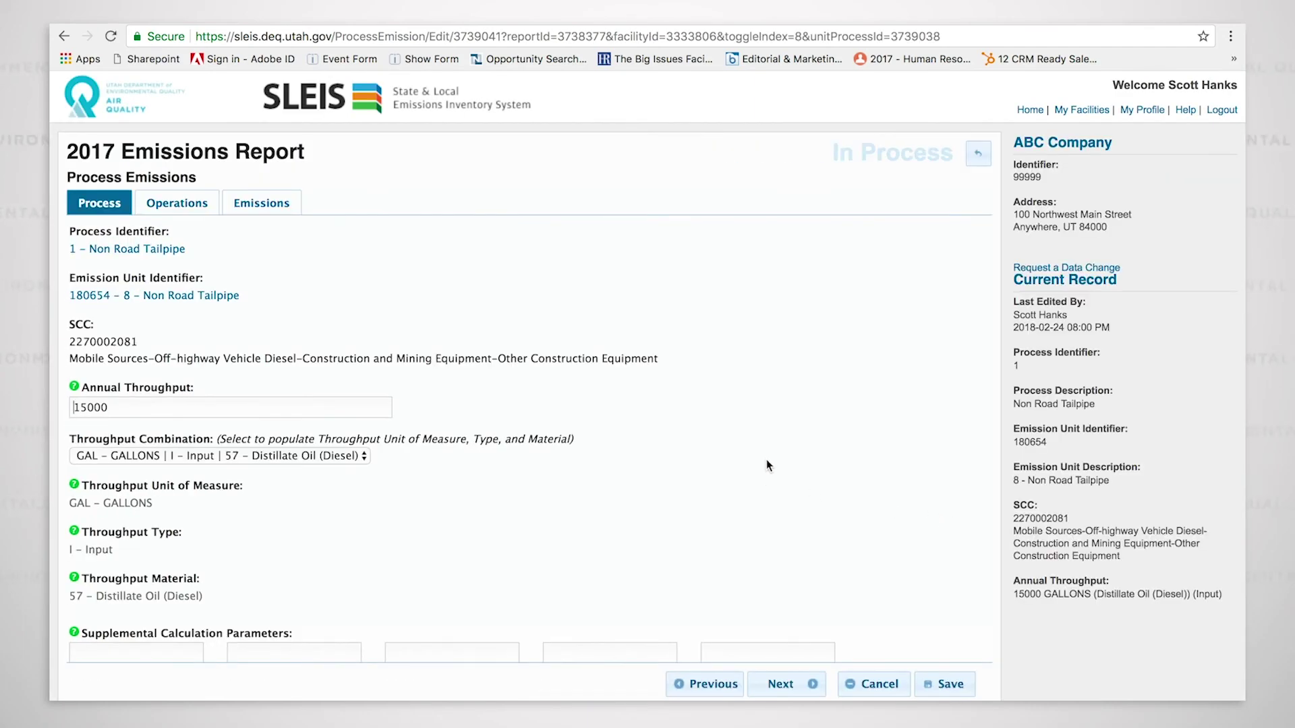
scroll(770, 466, "down", 1)
scroll(768, 470, "up", 1)
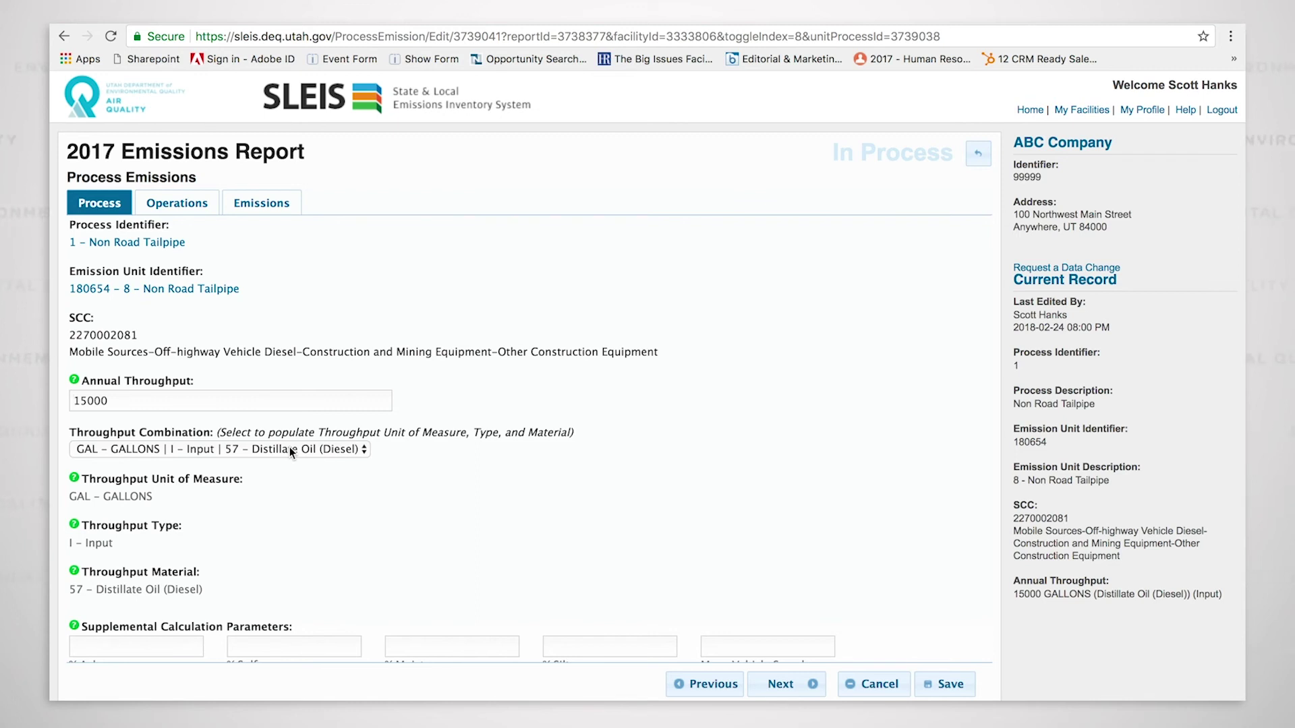
scroll(286, 373, "down", 1)
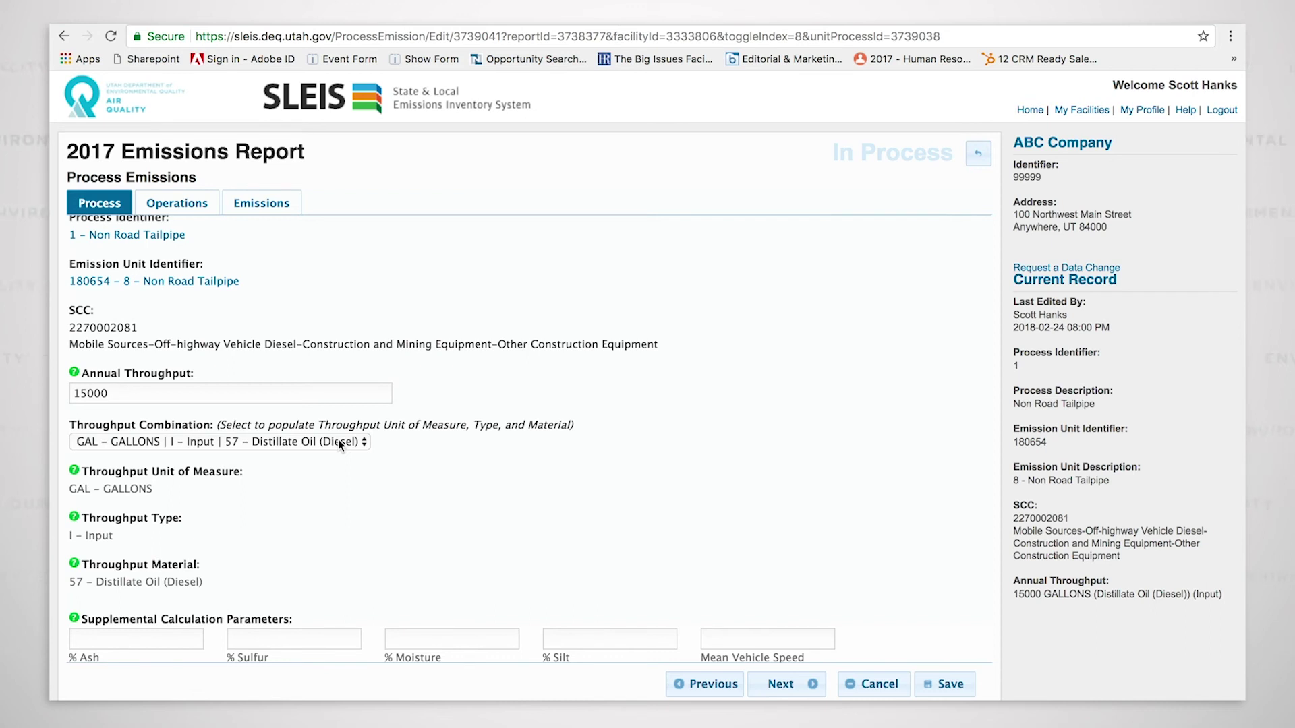
left_click(177, 203)
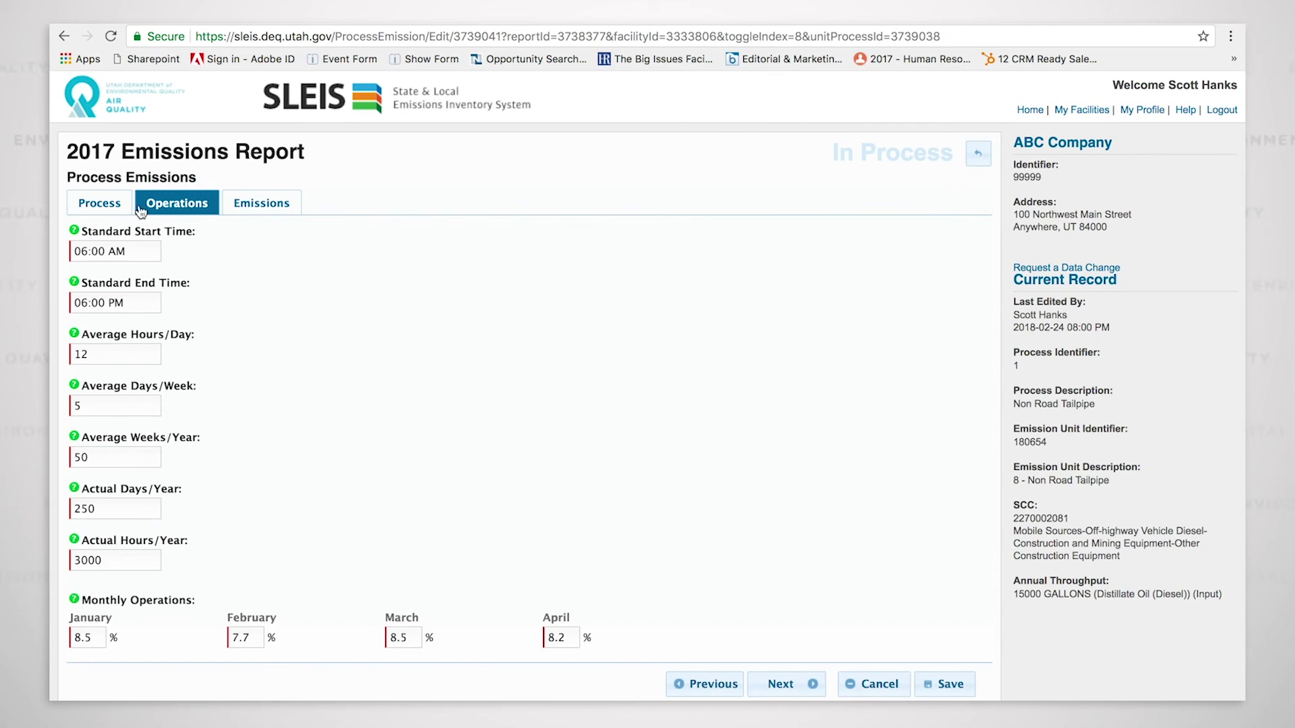
left_click(95, 206)
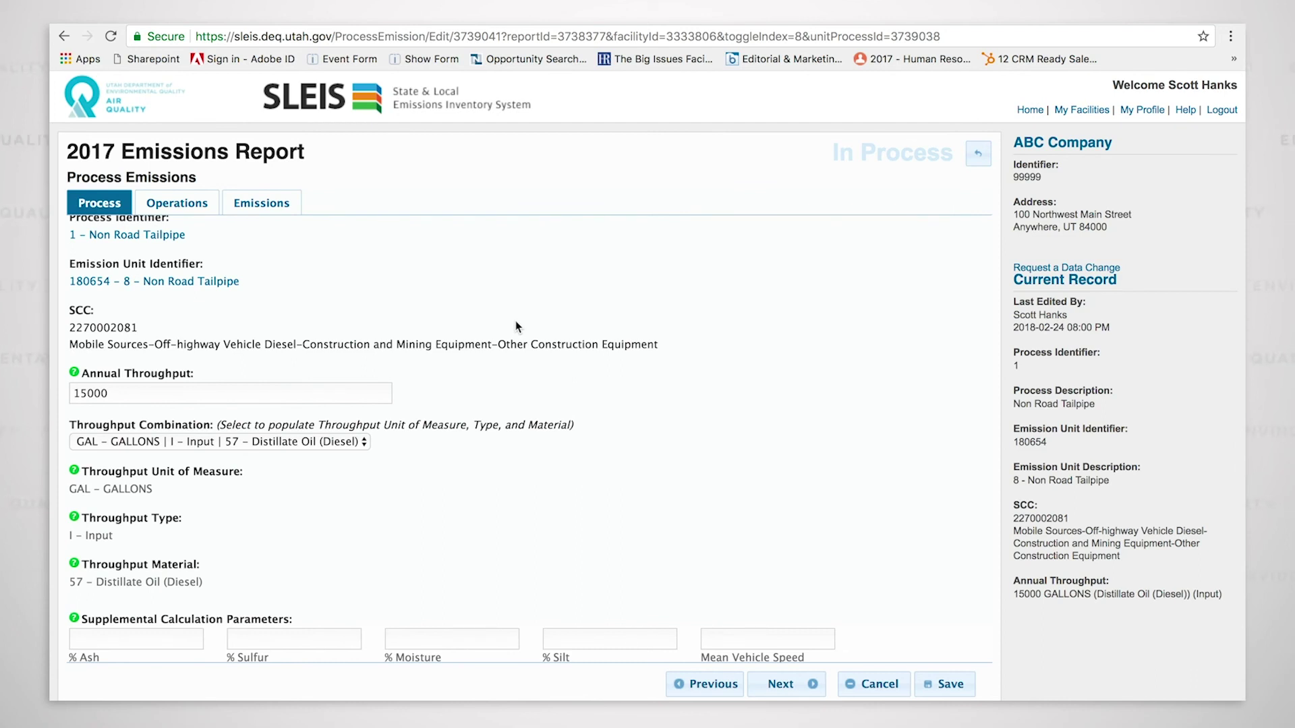
Change the throughput combination to HR – HOUR | I – Input | 57 – Distillate Oil (Diesel) and check the operations data
left_click(268, 443)
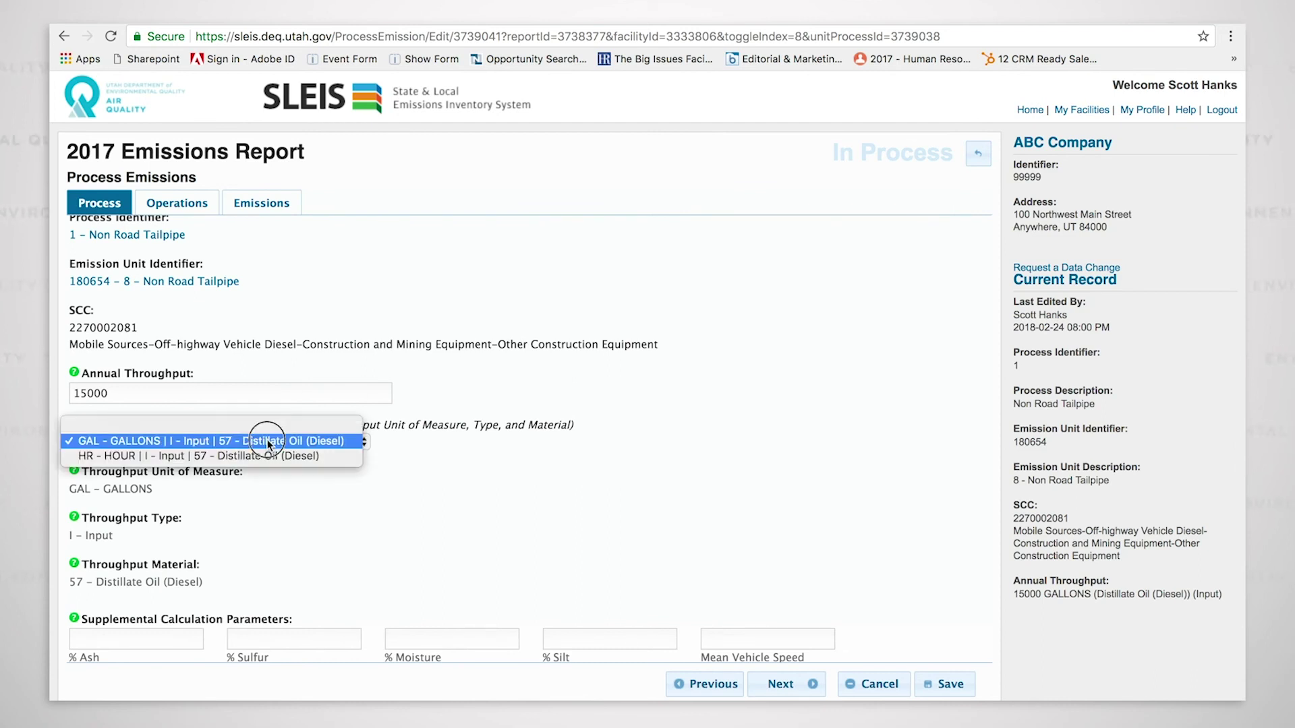
left_click(253, 453)
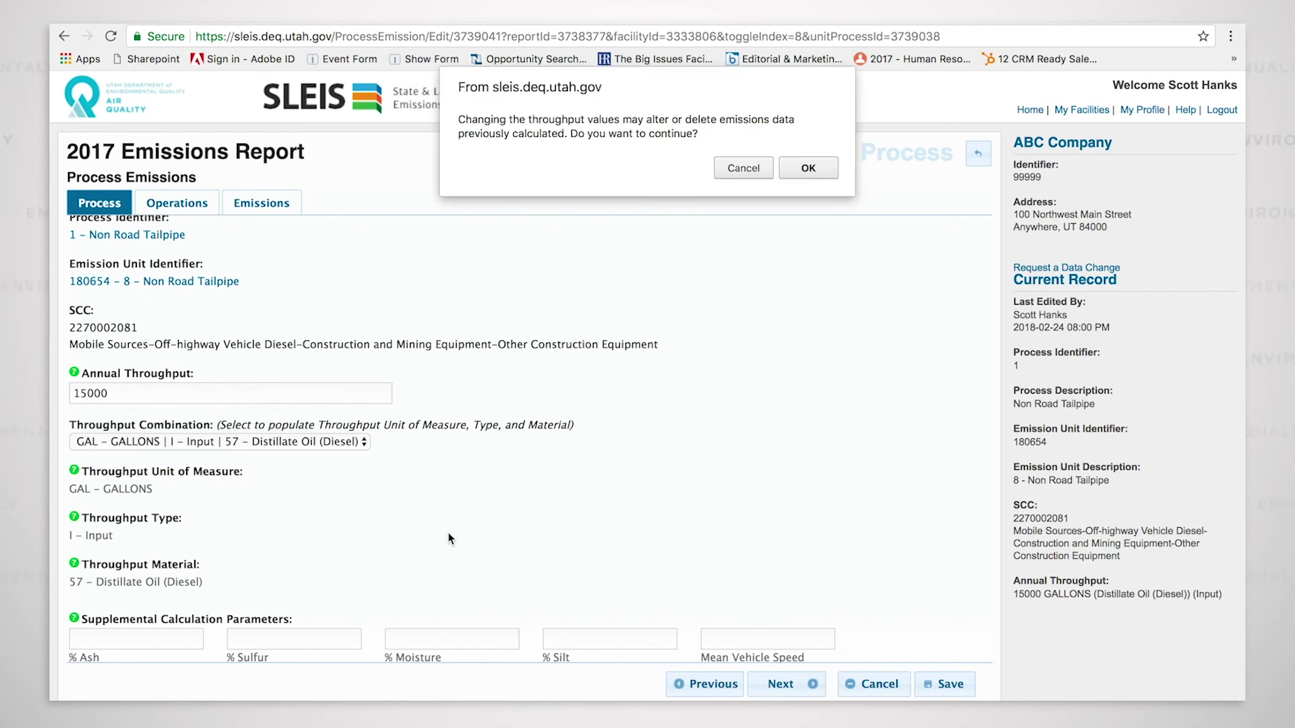
left_click(805, 169)
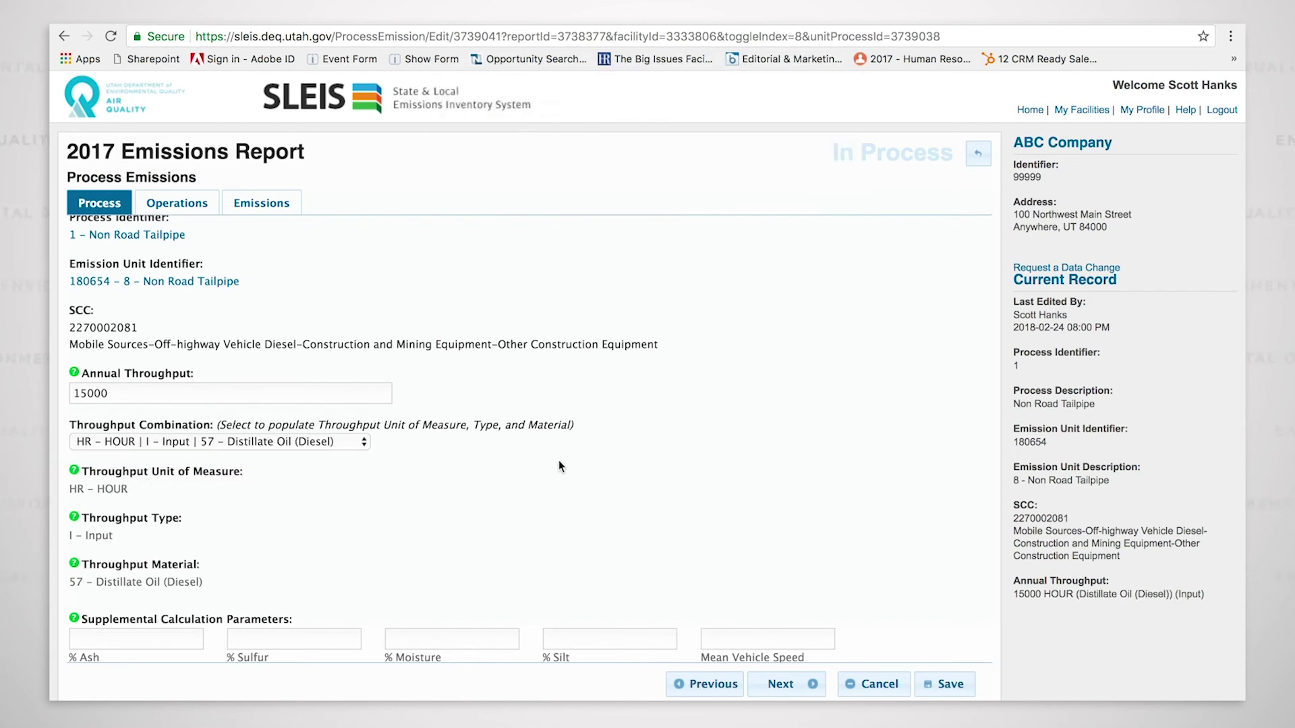
scroll(247, 445, "down", 1)
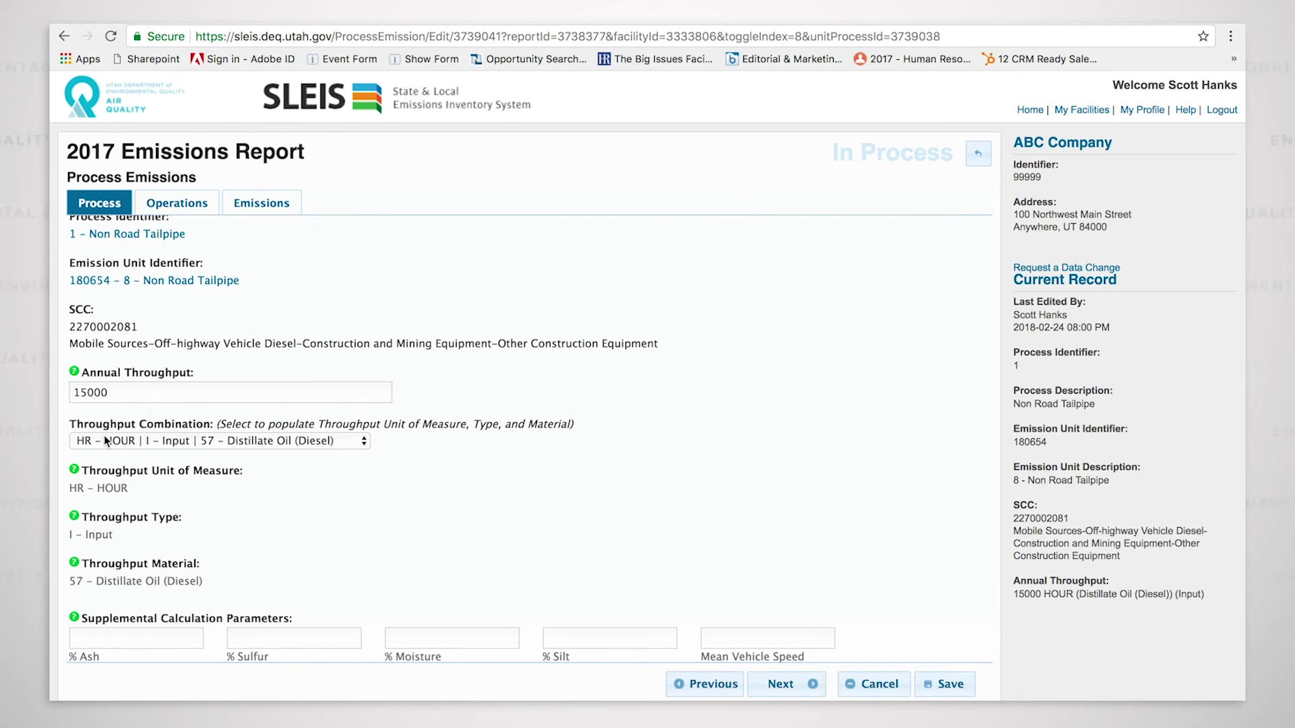
left_click(165, 204)
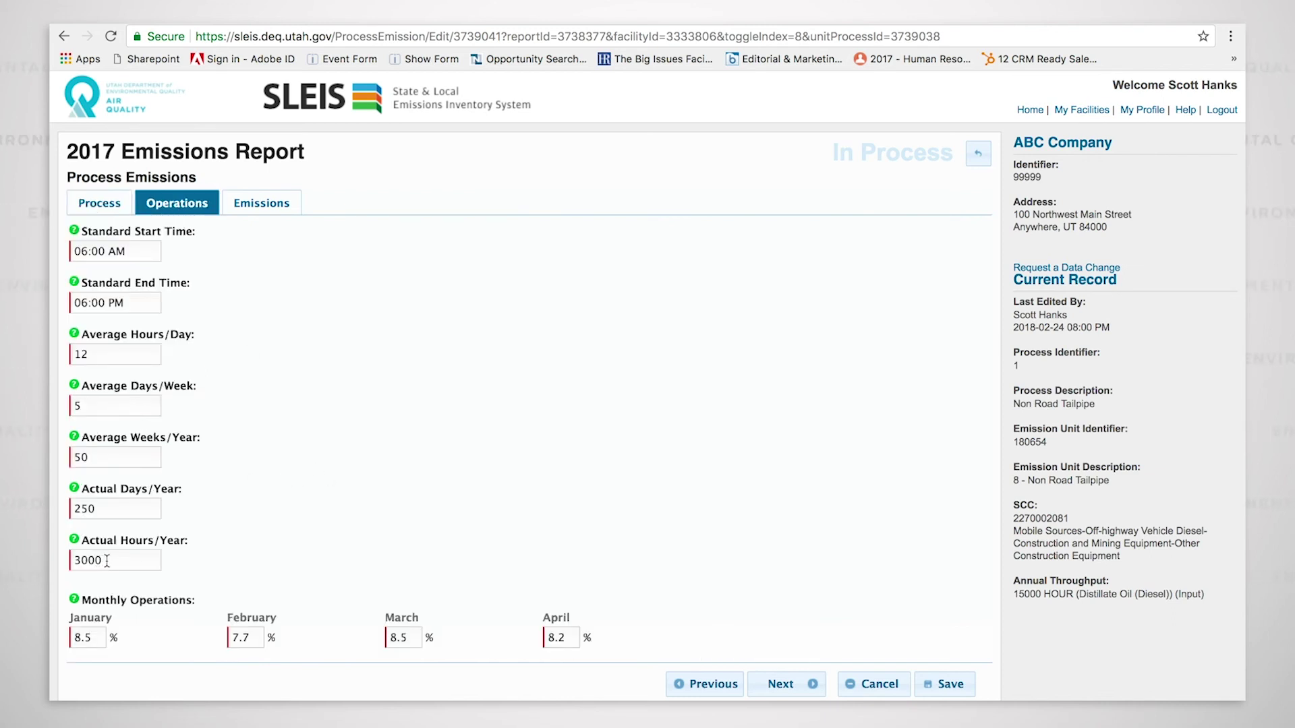
left_click(113, 211)
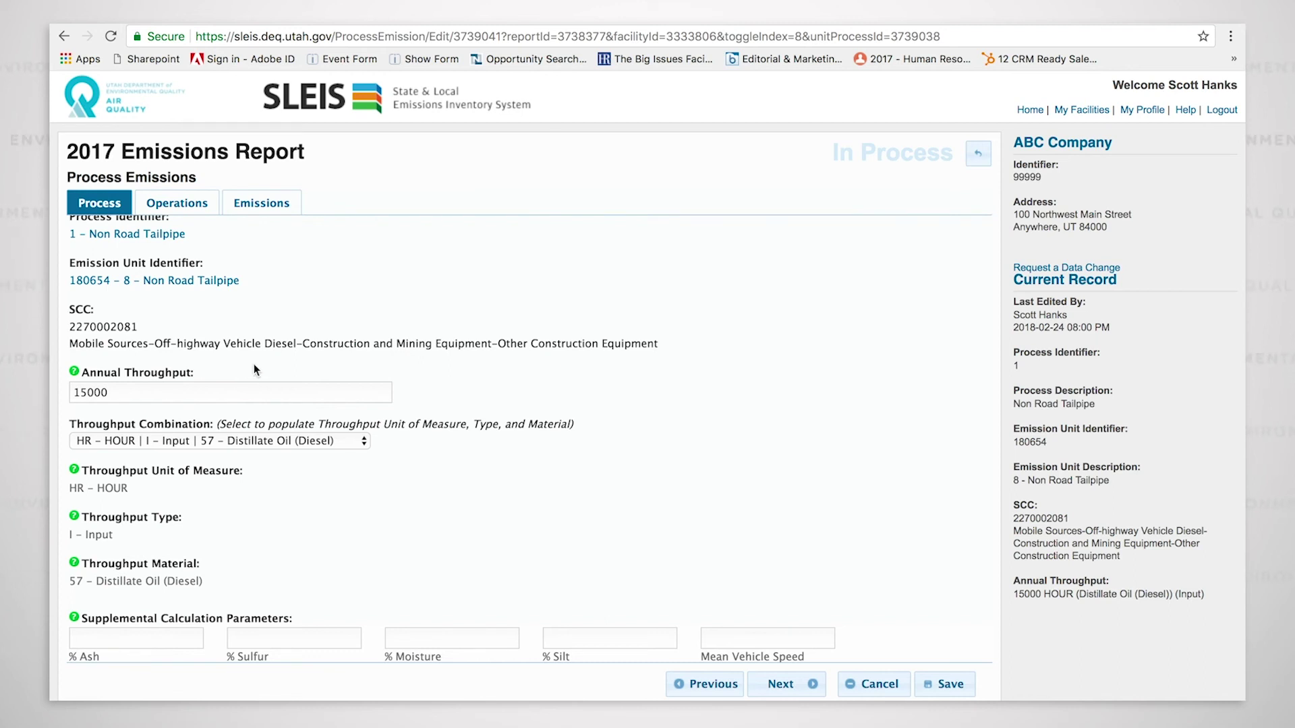
Expand the Non Road Tailpipe's PM10-PRI, PM25-PRI, SO2, NOX, VOC and CO emission records
left_click(273, 205)
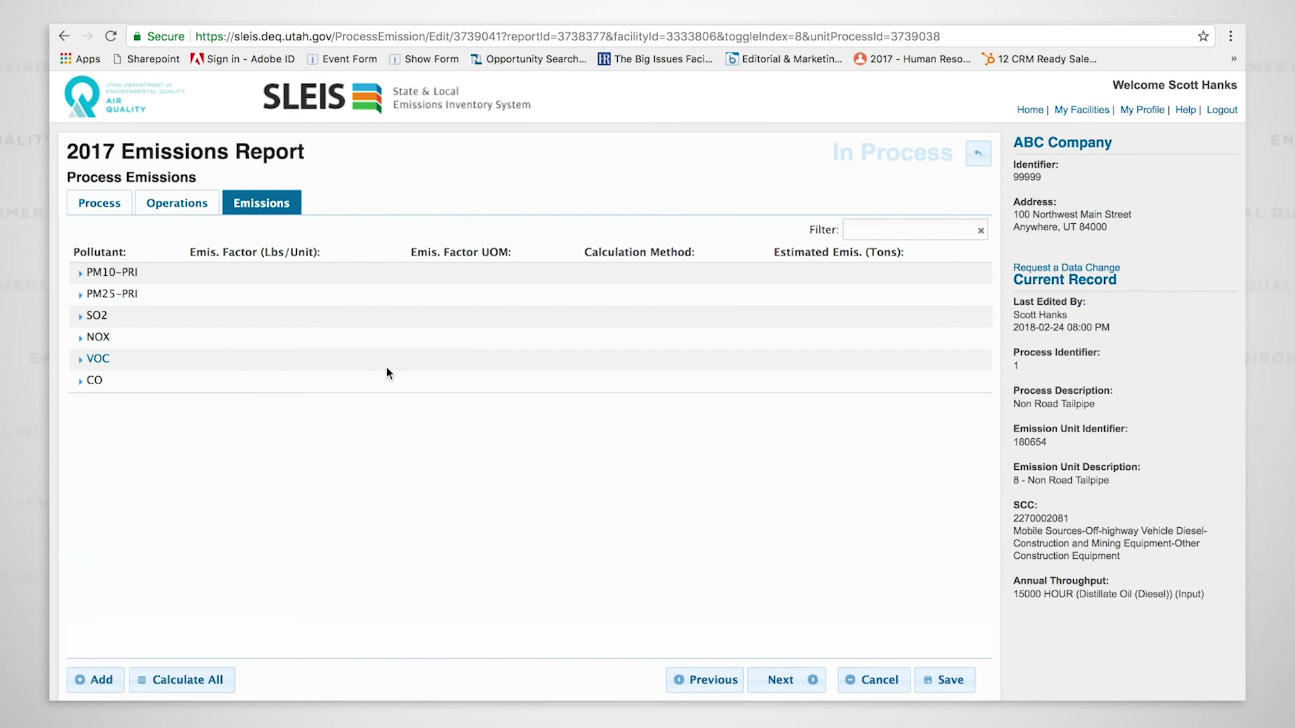
left_click(255, 272)
left_click(236, 495)
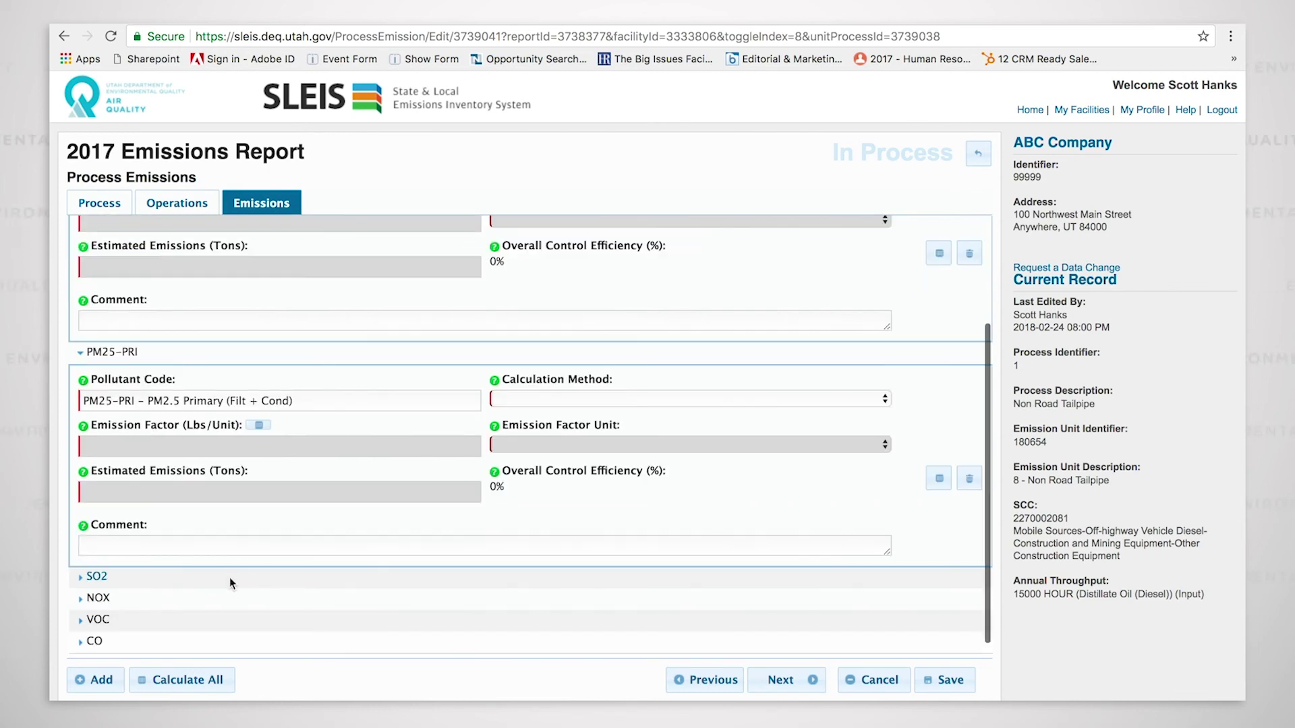
left_click(229, 578)
left_click(220, 598)
left_click(214, 615)
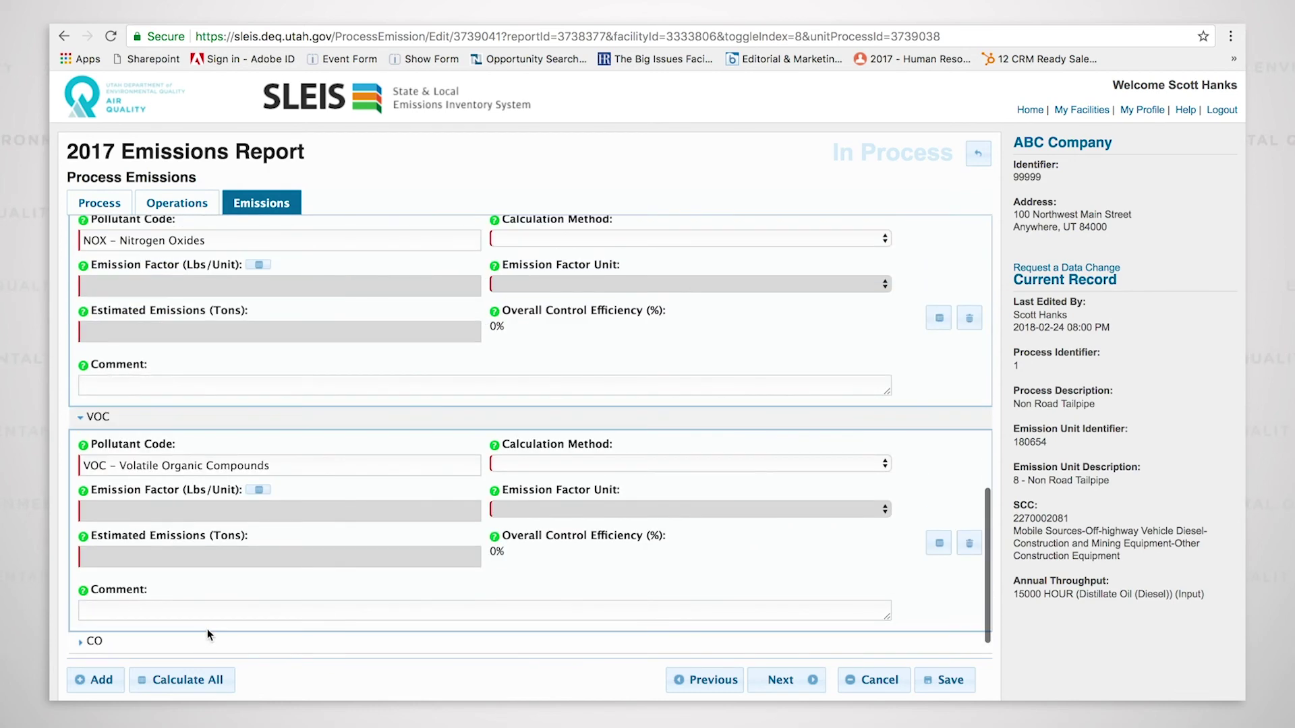
left_click(198, 640)
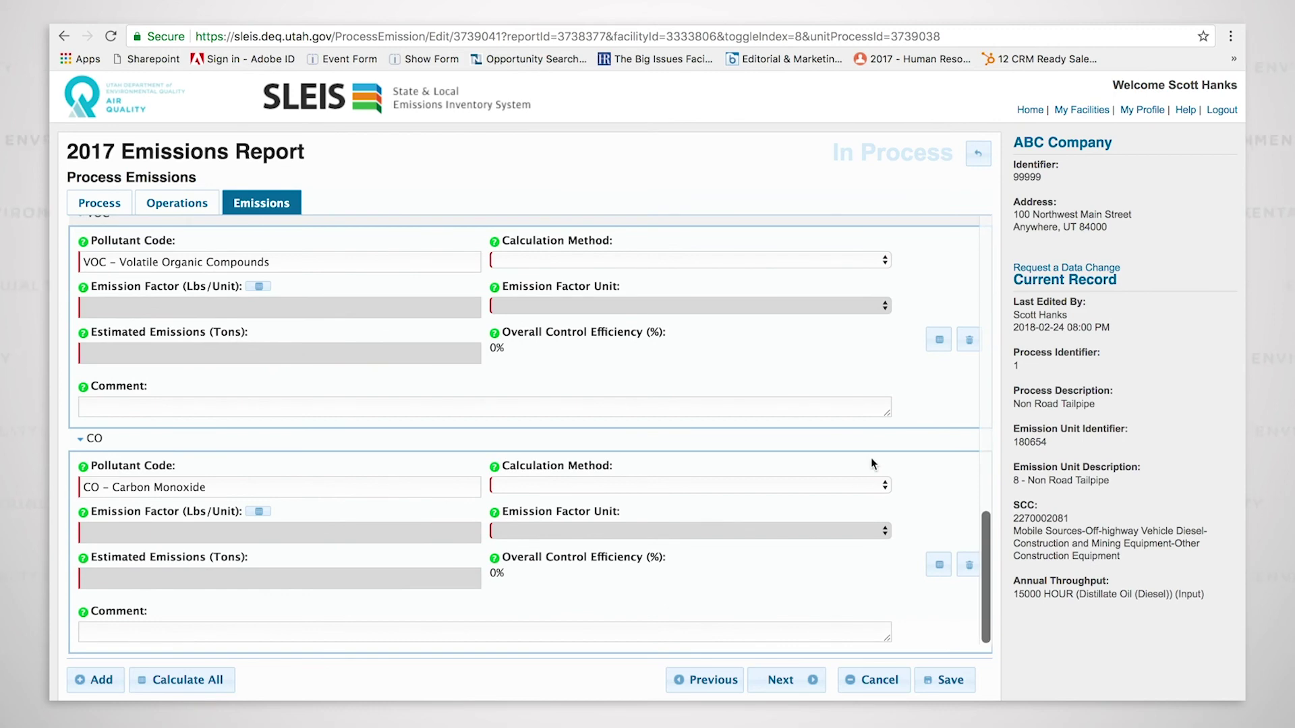
Set PM10-PRI's calculation method to 8_2 – EPA WebFIRE Emission Factor (pre-control) and apply the uncontrolled UDAQ factor 0.10347562239
scroll(872, 458, "up", 15)
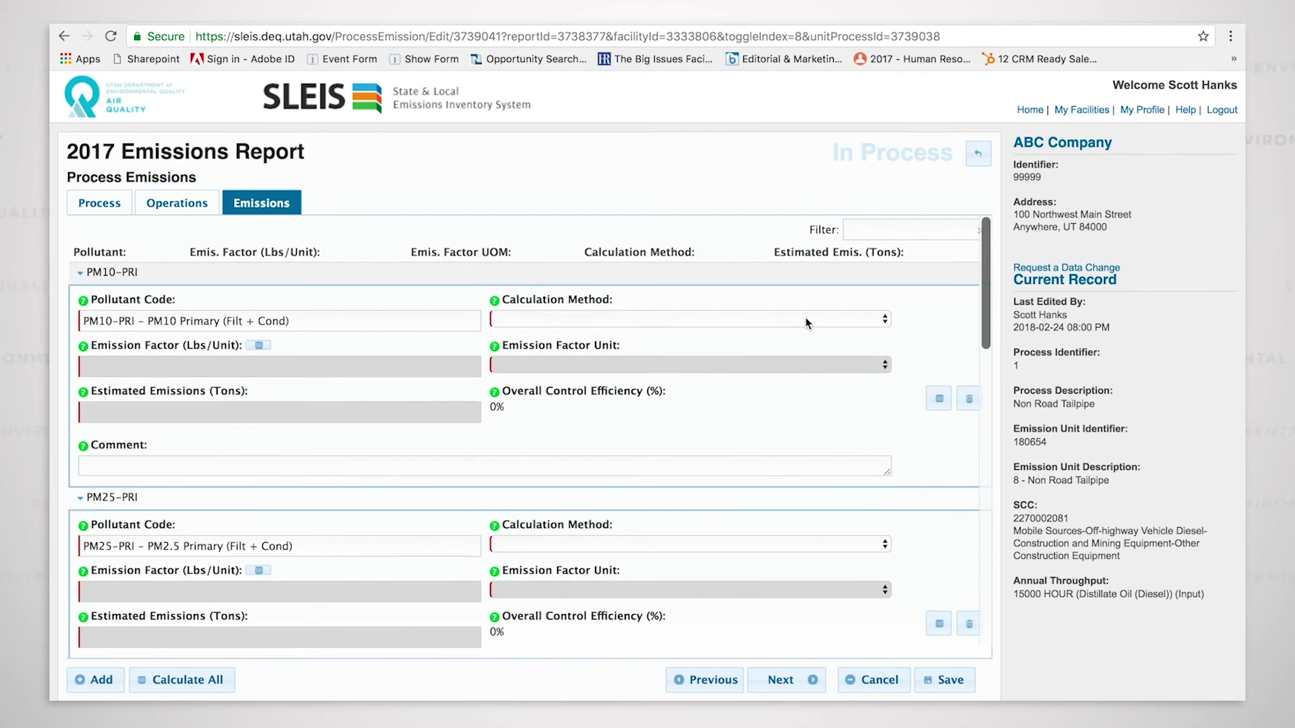
left_click(805, 319)
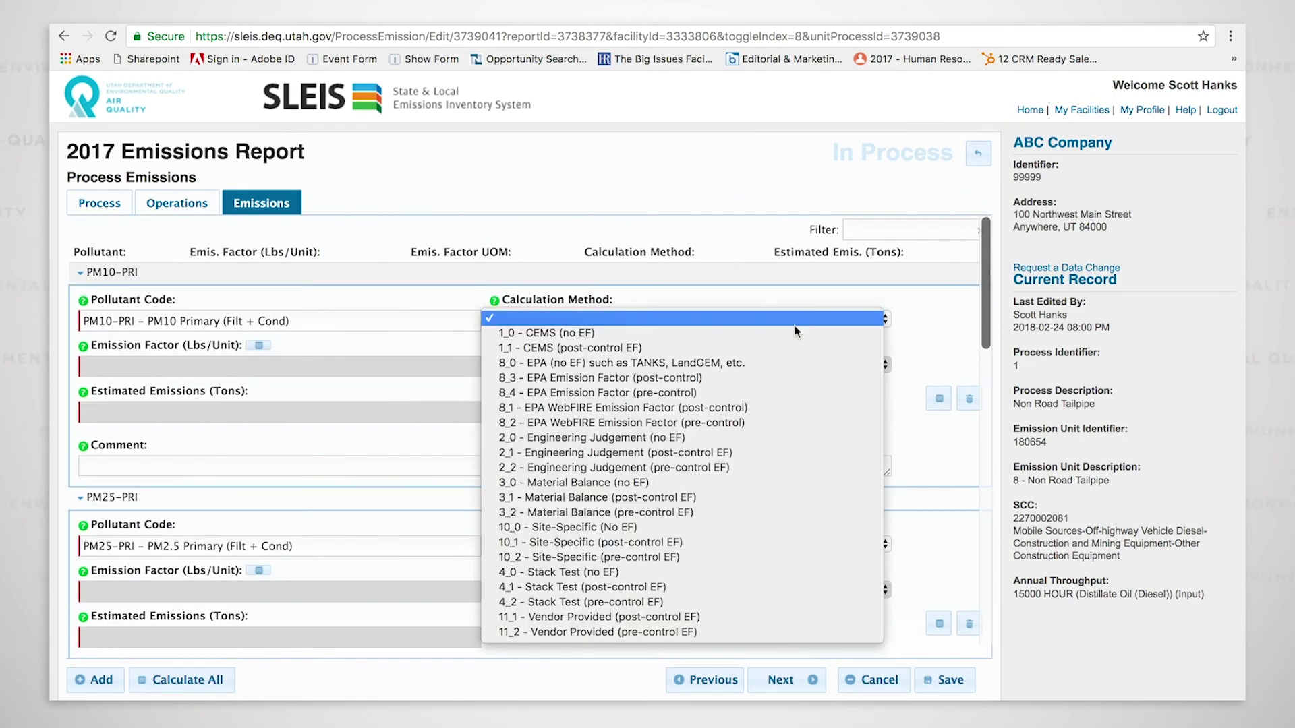
left_click(749, 422)
left_click(326, 417)
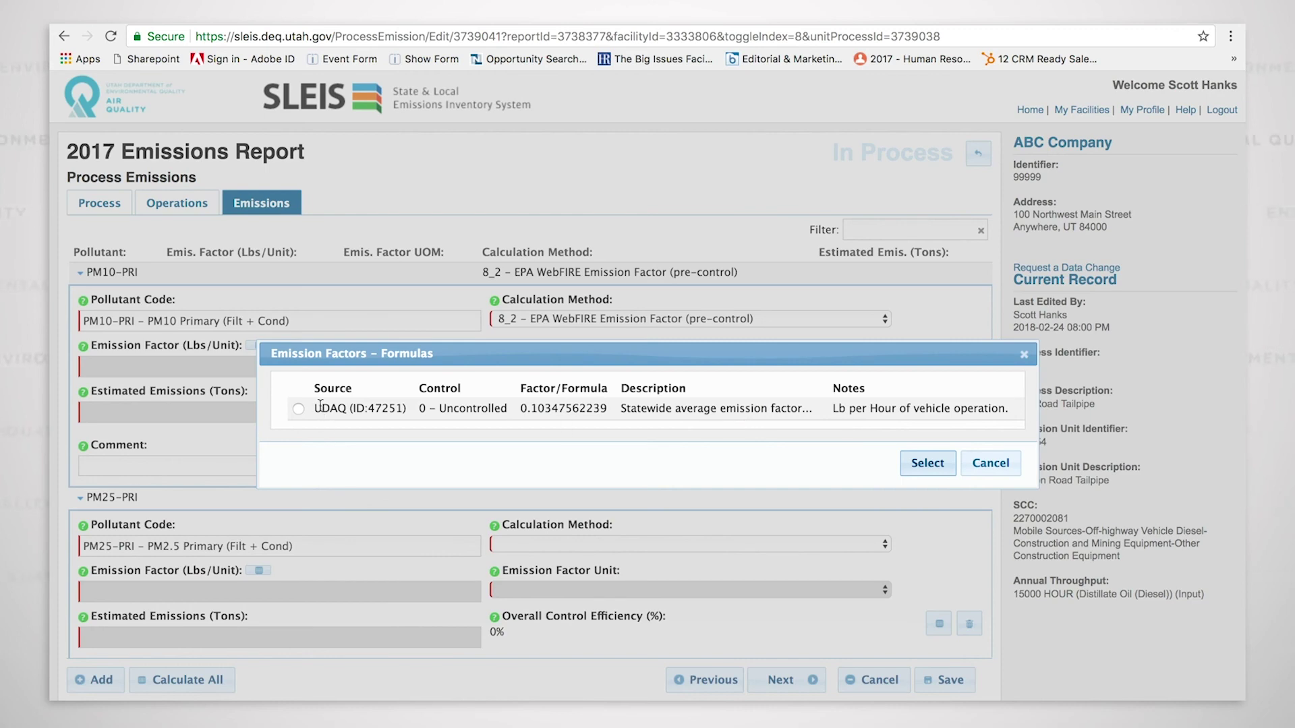
left_click(937, 465)
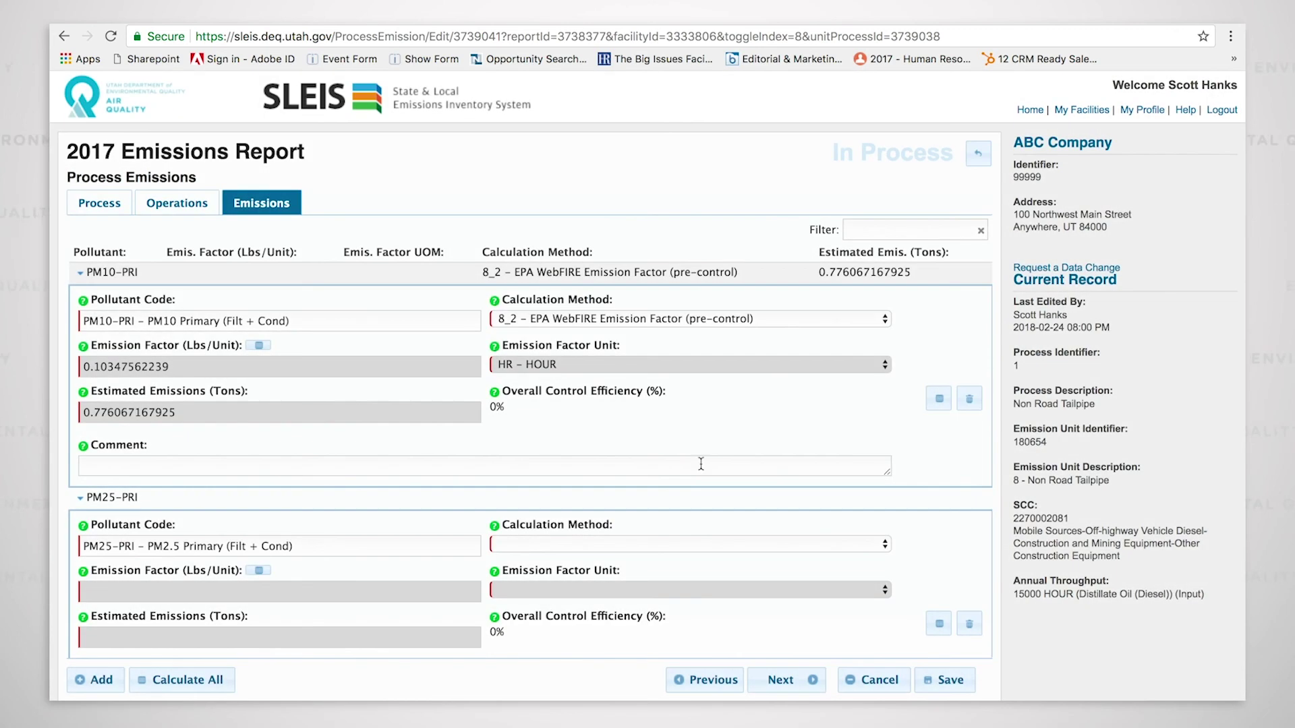
Set PM25-PRI's calculation method to 8_2 – EPA WebFIRE Emission Factor (pre-control) and apply the uncontrolled UDAQ factor 0.10037135371
left_click(709, 544)
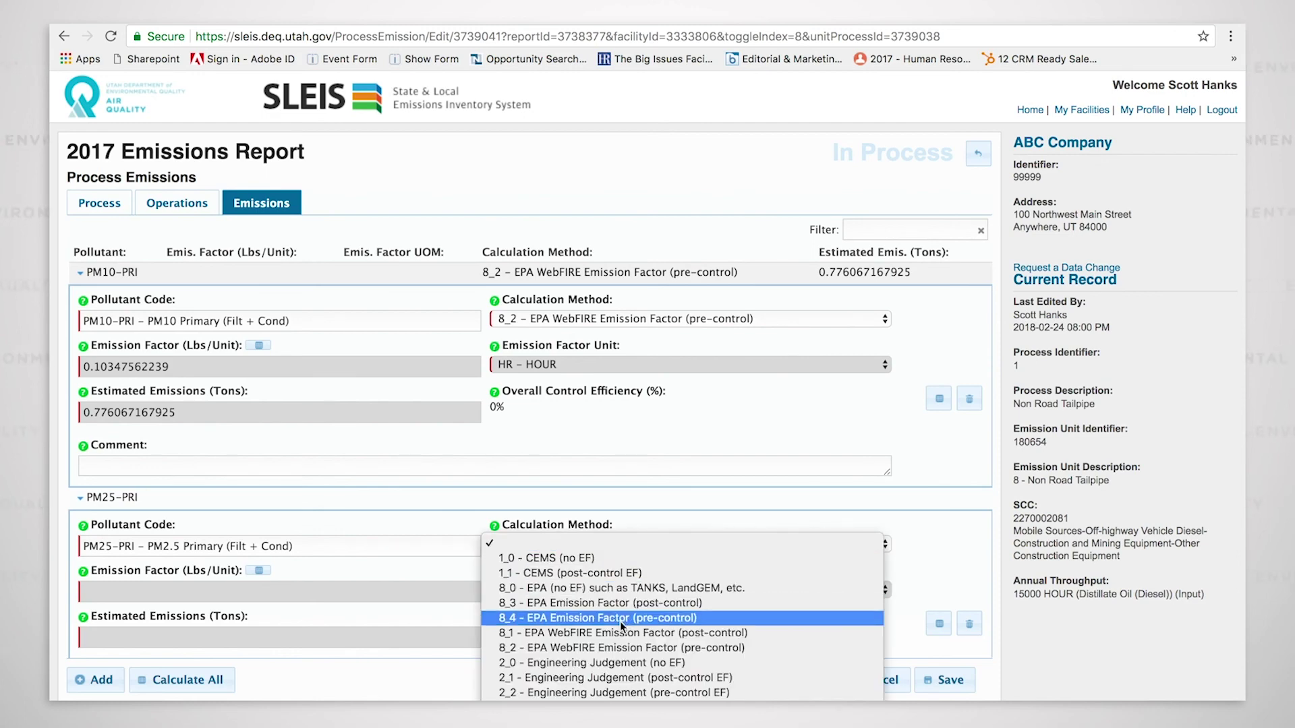
left_click(548, 553)
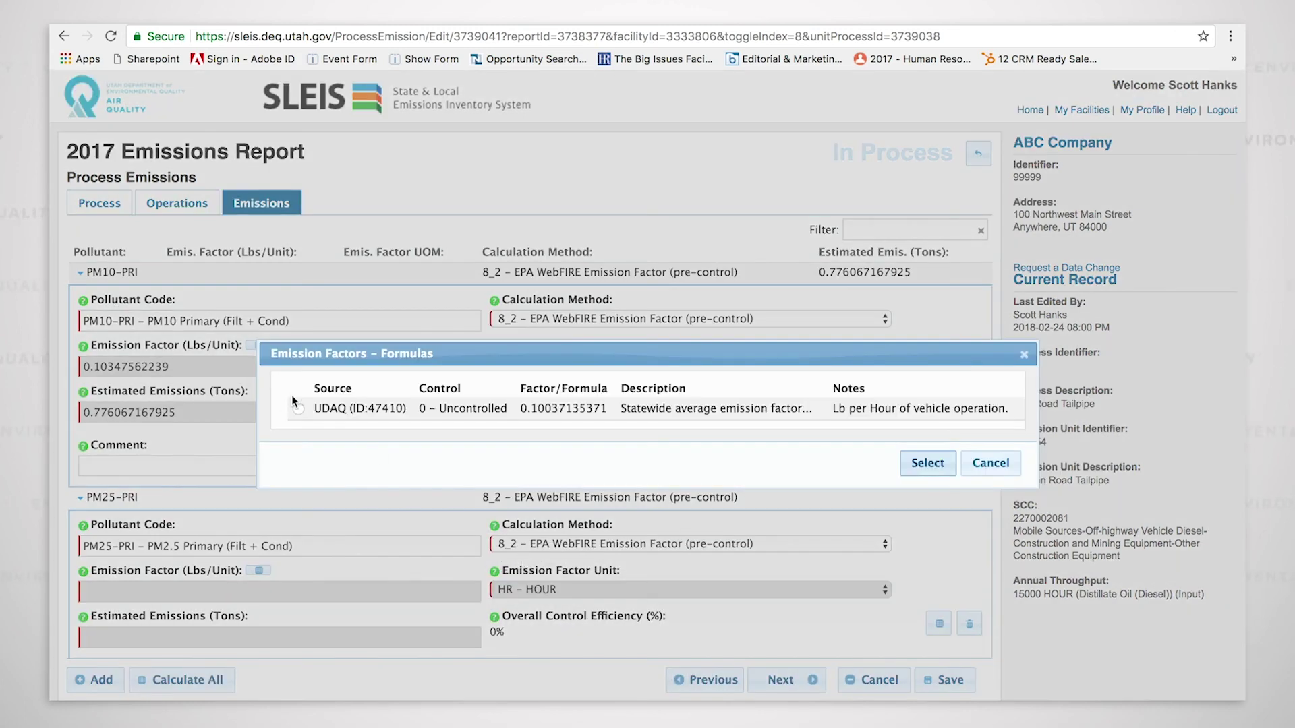
left_click(298, 410)
left_click(928, 463)
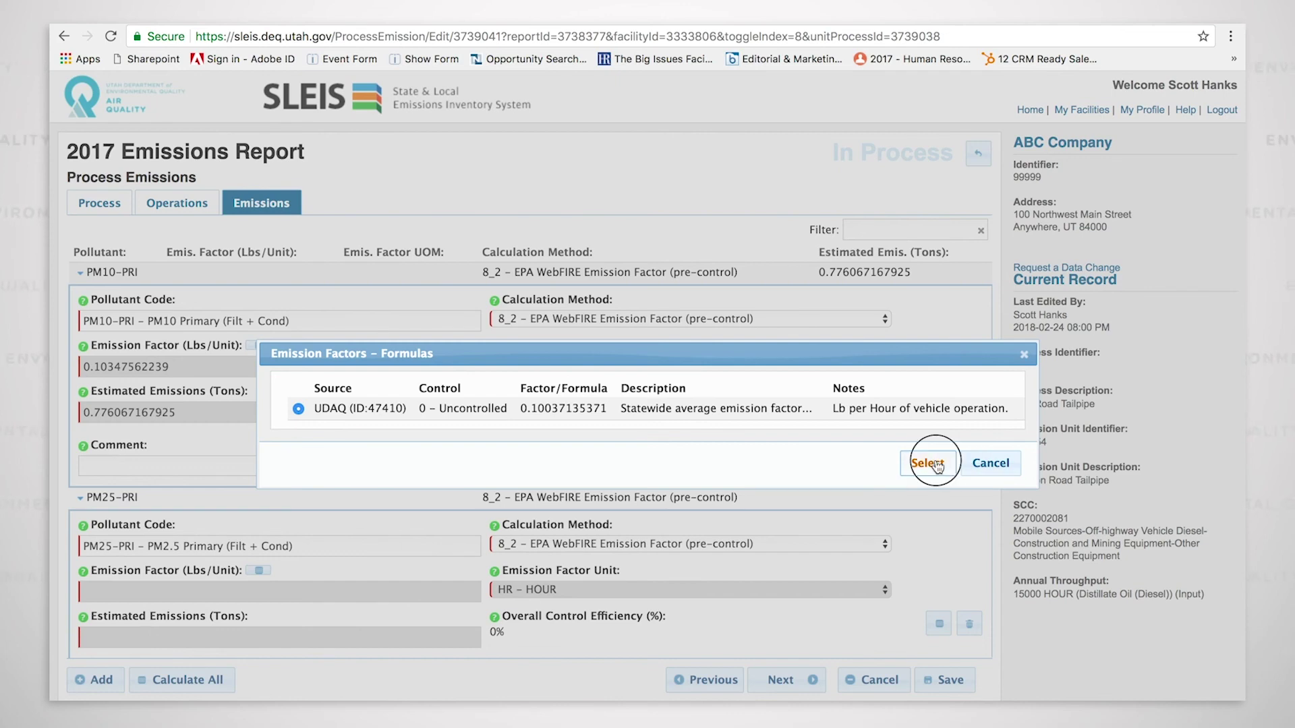
Set SO2's calculation method to 8_2 – EPA WebFIRE Emission Factor (pre-control) and apply the emission factor 0.0019617392758
scroll(917, 459, "down", 5)
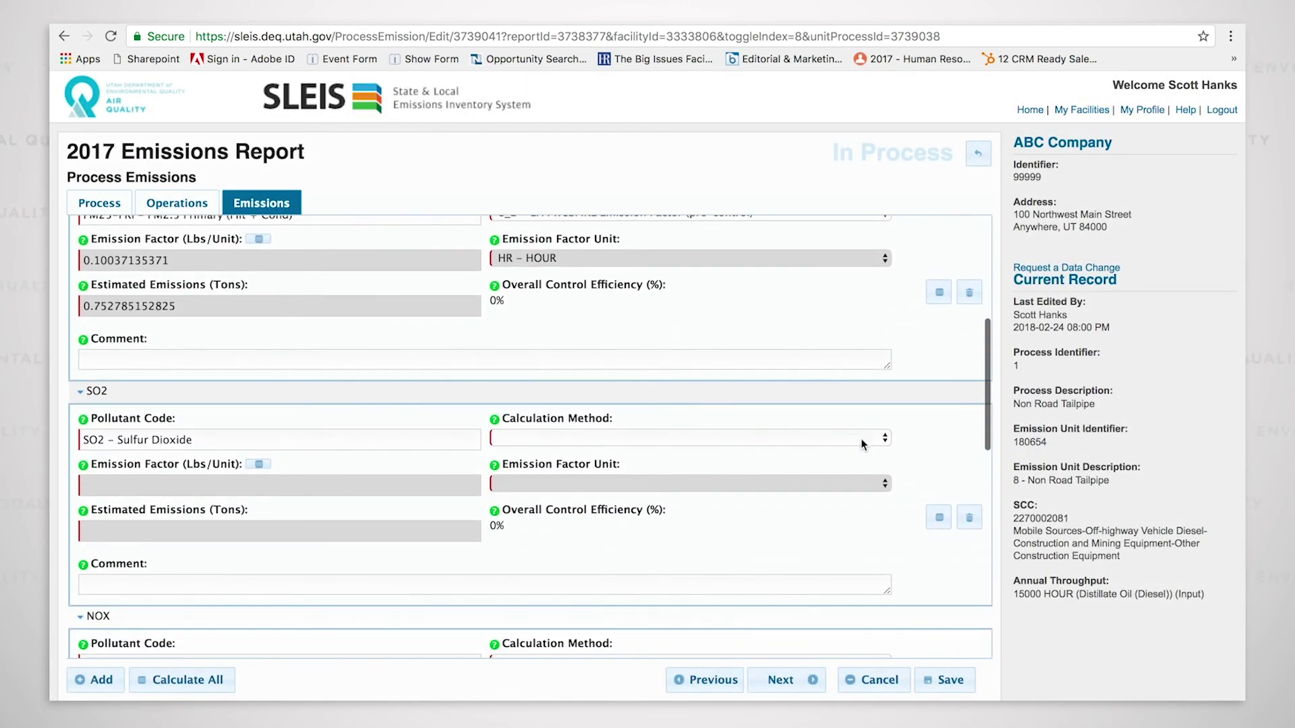
left_click(836, 439)
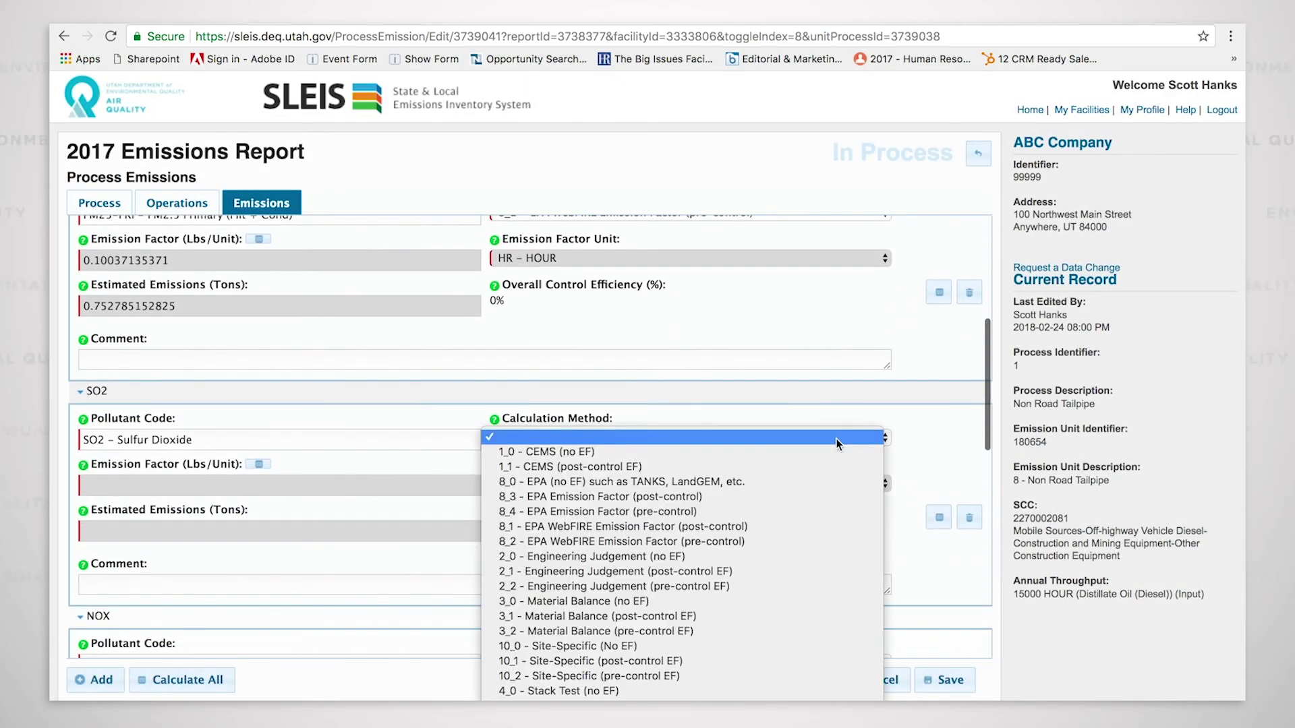
left_click(706, 541)
left_click(298, 408)
left_click(927, 463)
Set NOX's calculation method to 8_2 – EPA WebFIRE Emission Factor (pre-control) and apply the uncontrolled UDAQ factor 1.6066248932
scroll(750, 511, "down", 4)
left_click(767, 414)
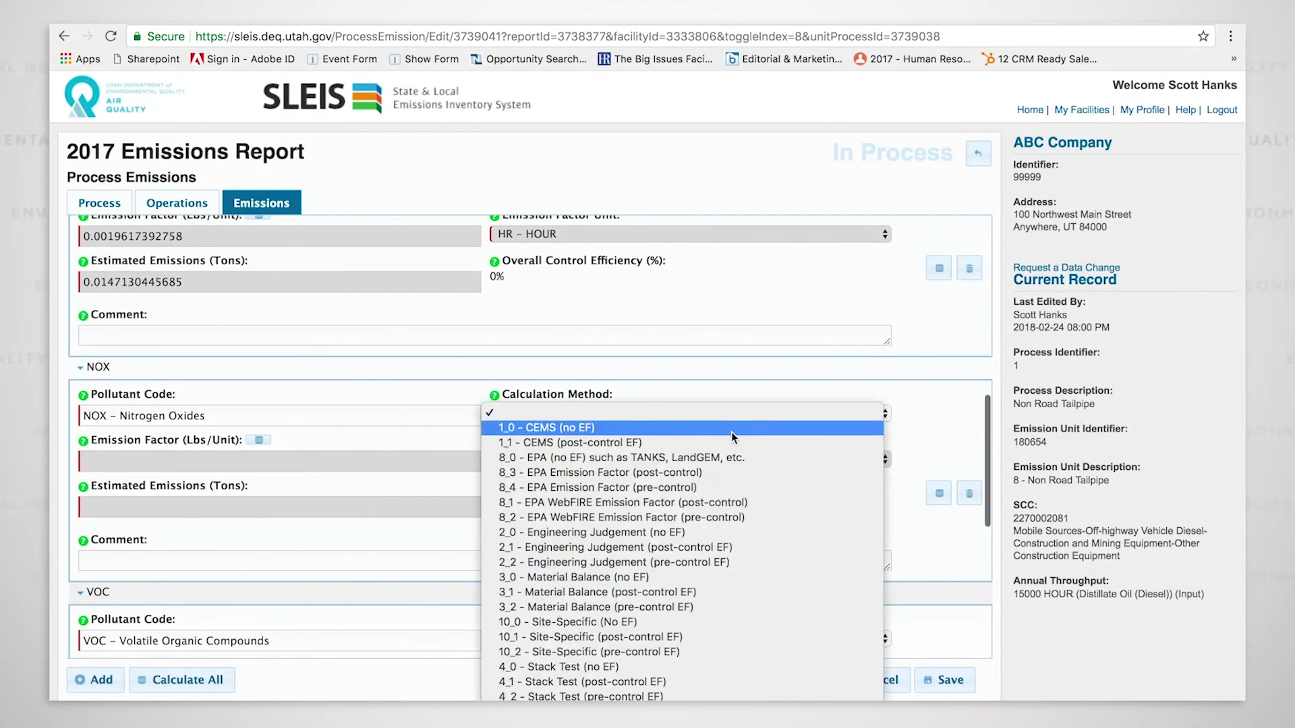
left_click(698, 517)
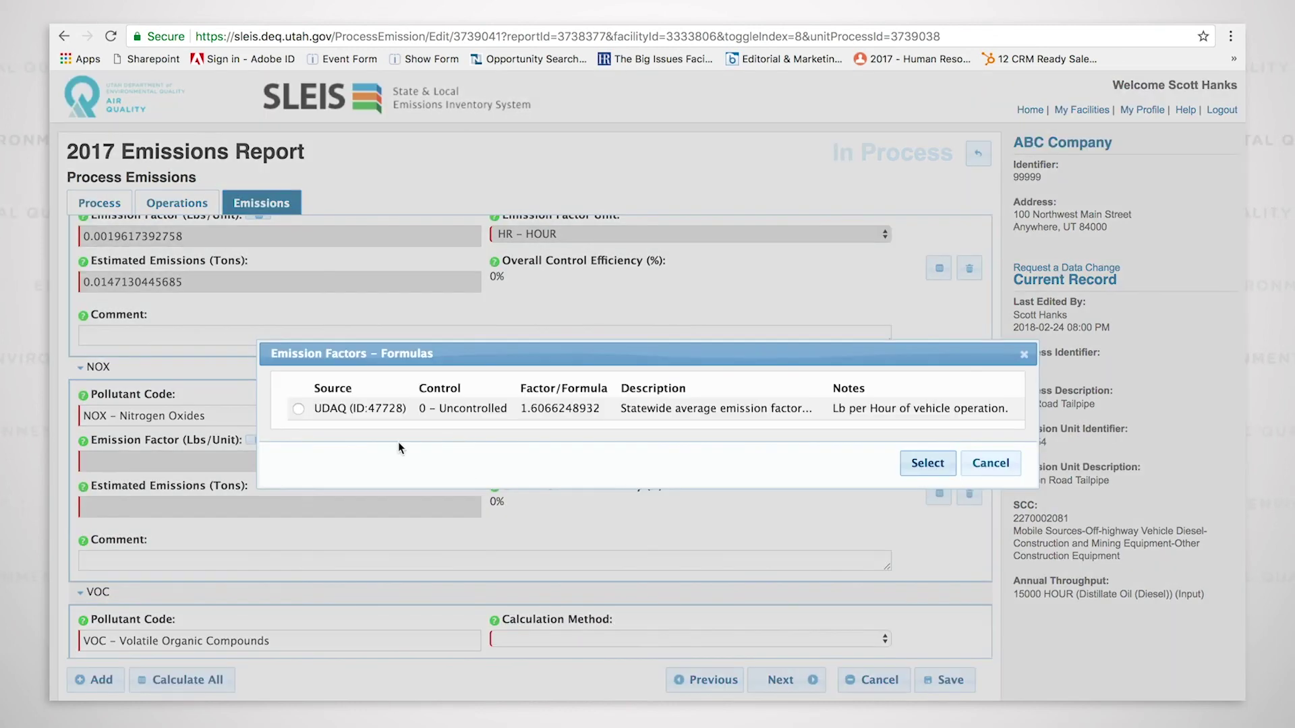
left_click(299, 410)
left_click(928, 466)
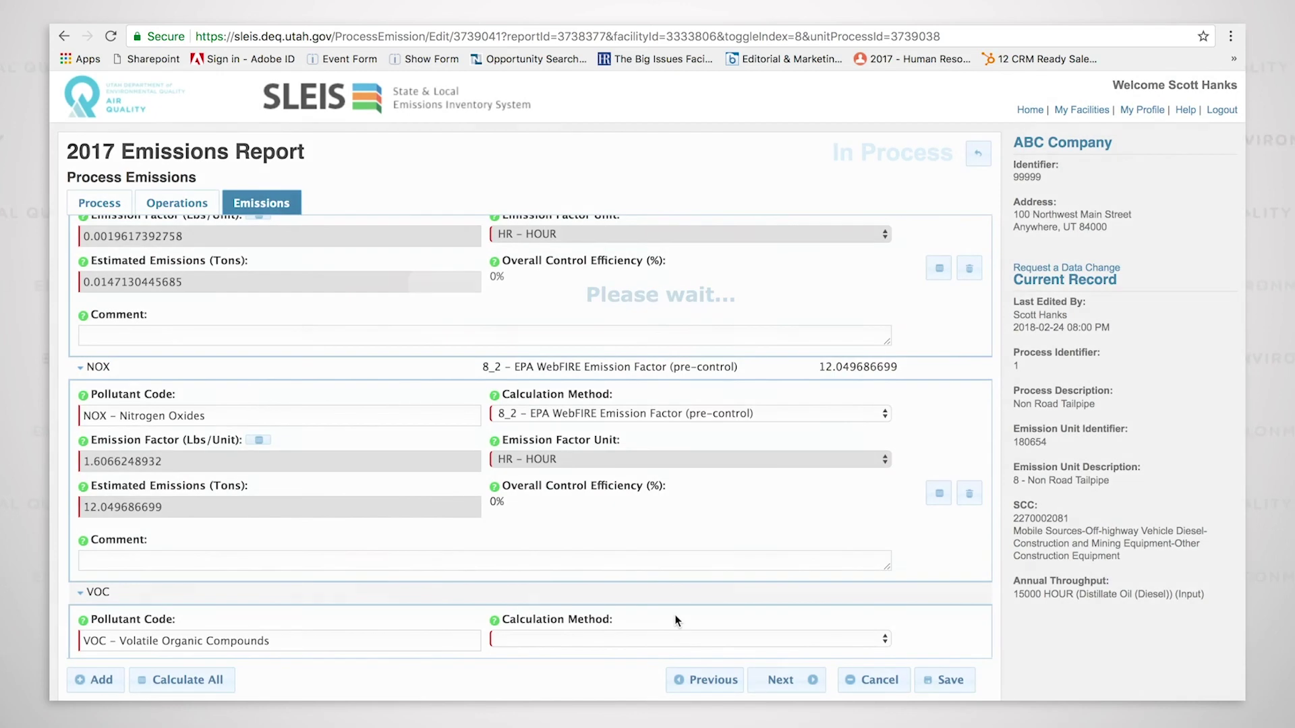
Set VOC's calculation method to 8_2 – EPA WebFIRE Emission Factor (pre-control) and apply the uncontrolled UDAQ factor 0.11331675077
left_click(743, 548)
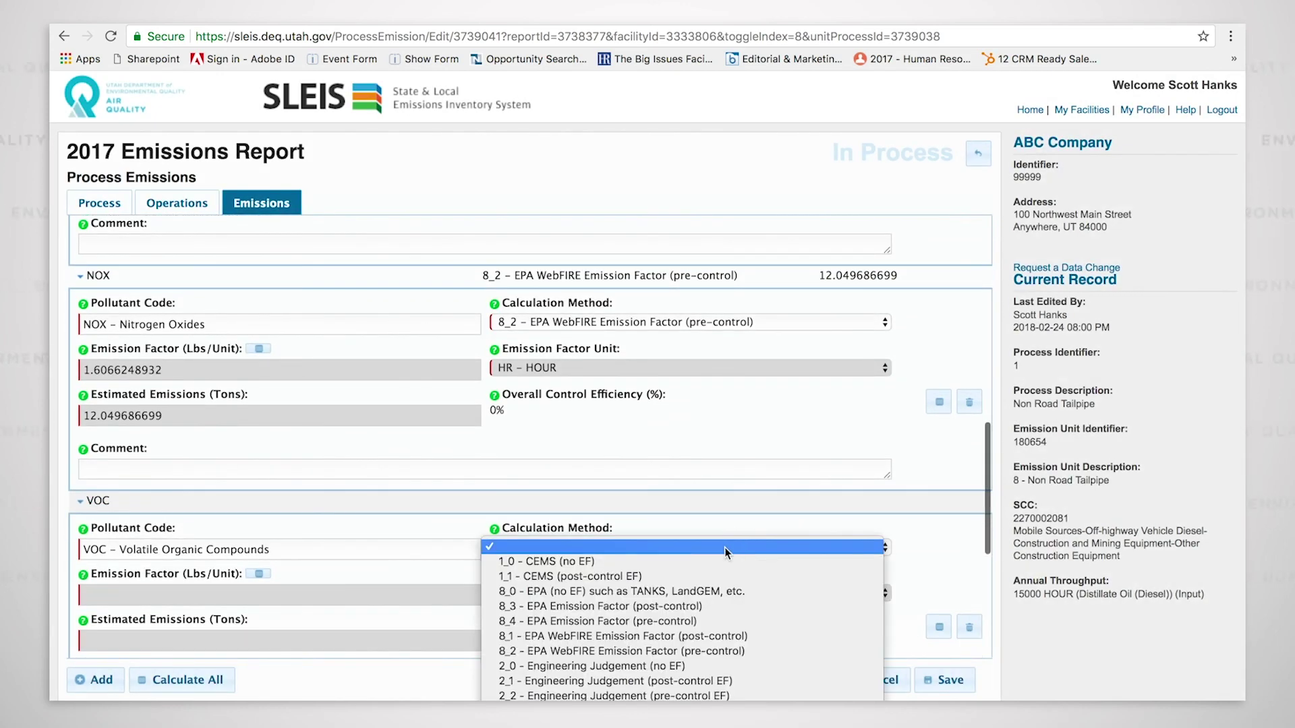
left_click(638, 651)
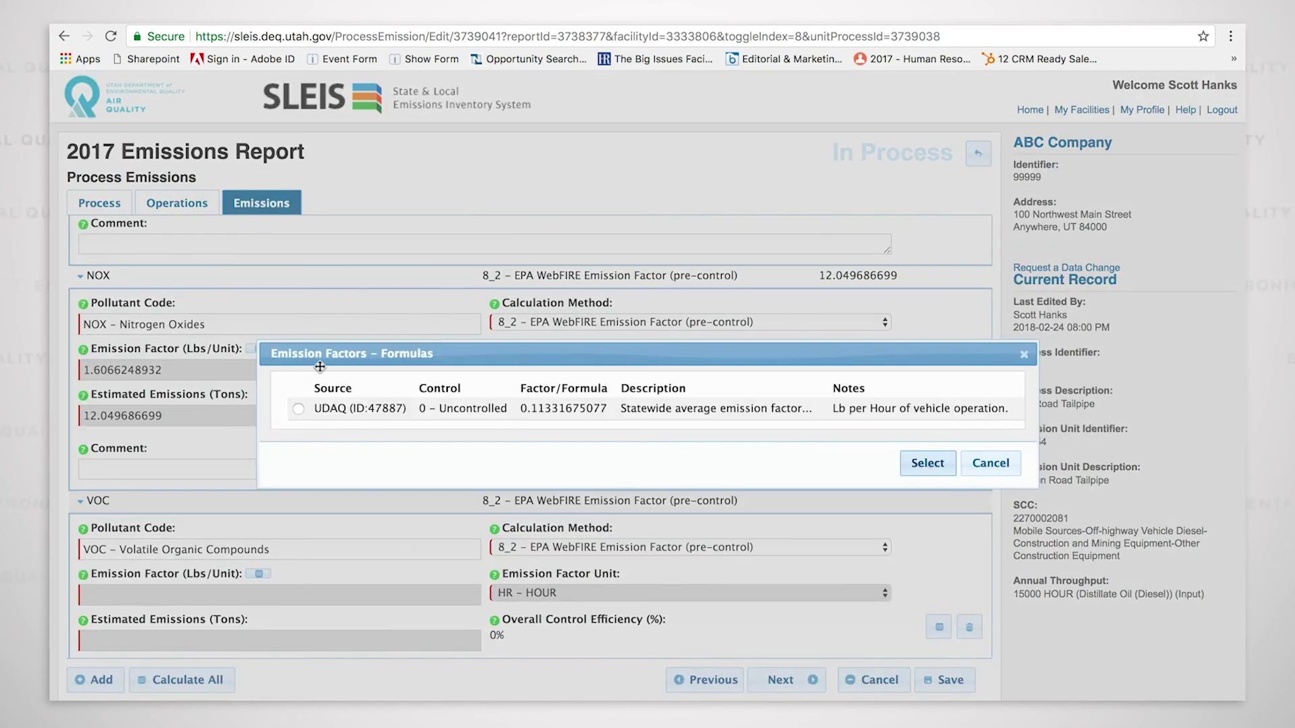
left_click(299, 409)
left_click(928, 463)
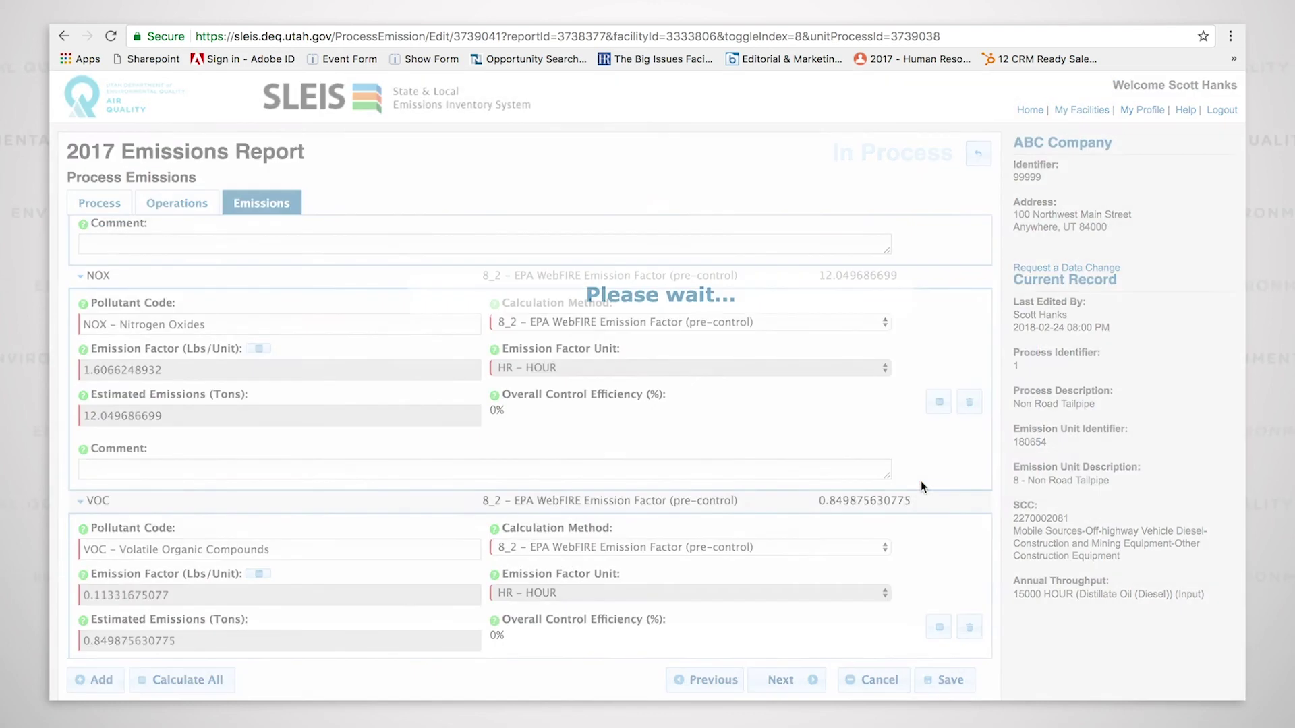
Set CO's calculation method to 8_2 – EPA WebFIRE Emission Factor (pre-control) and apply the emission factor 0.71972638114
scroll(589, 496, "down", 3)
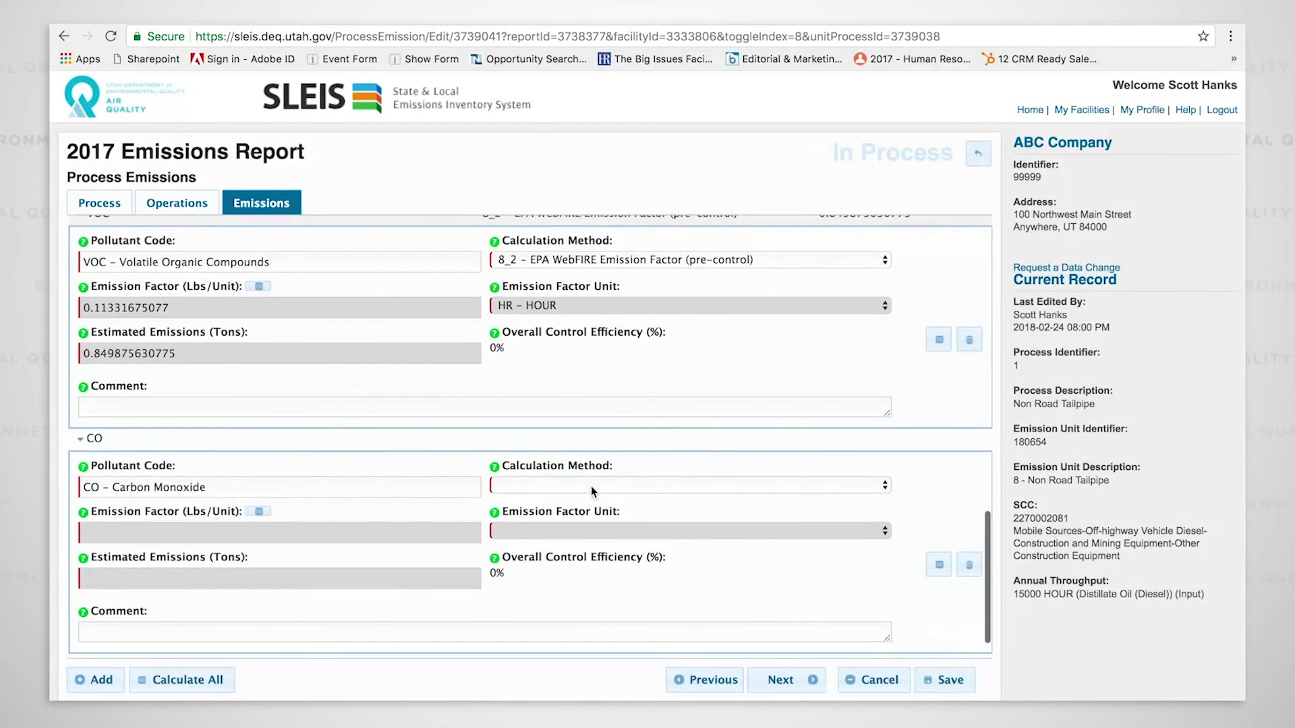
left_click(588, 485)
left_click(554, 588)
left_click(299, 410)
left_click(930, 471)
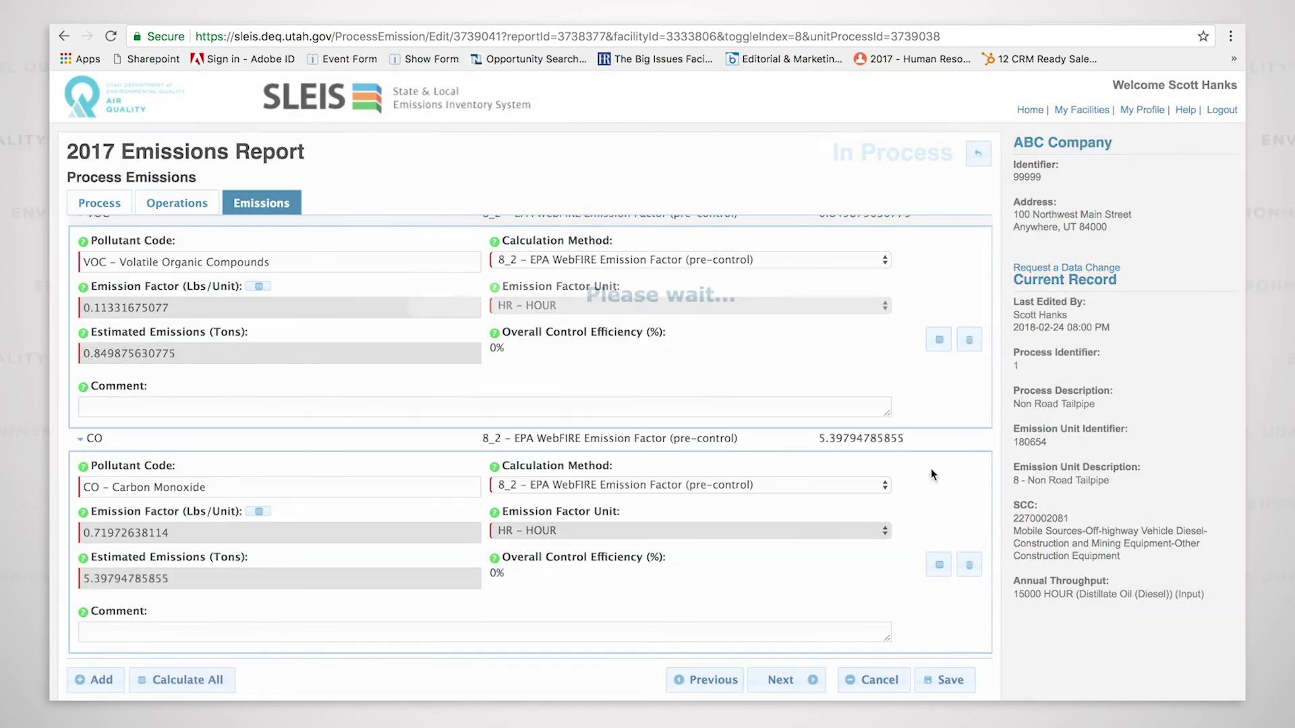
Save the Non Road Tailpipe emissions and check the process's annual throughput against its pollutant list
left_click(948, 685)
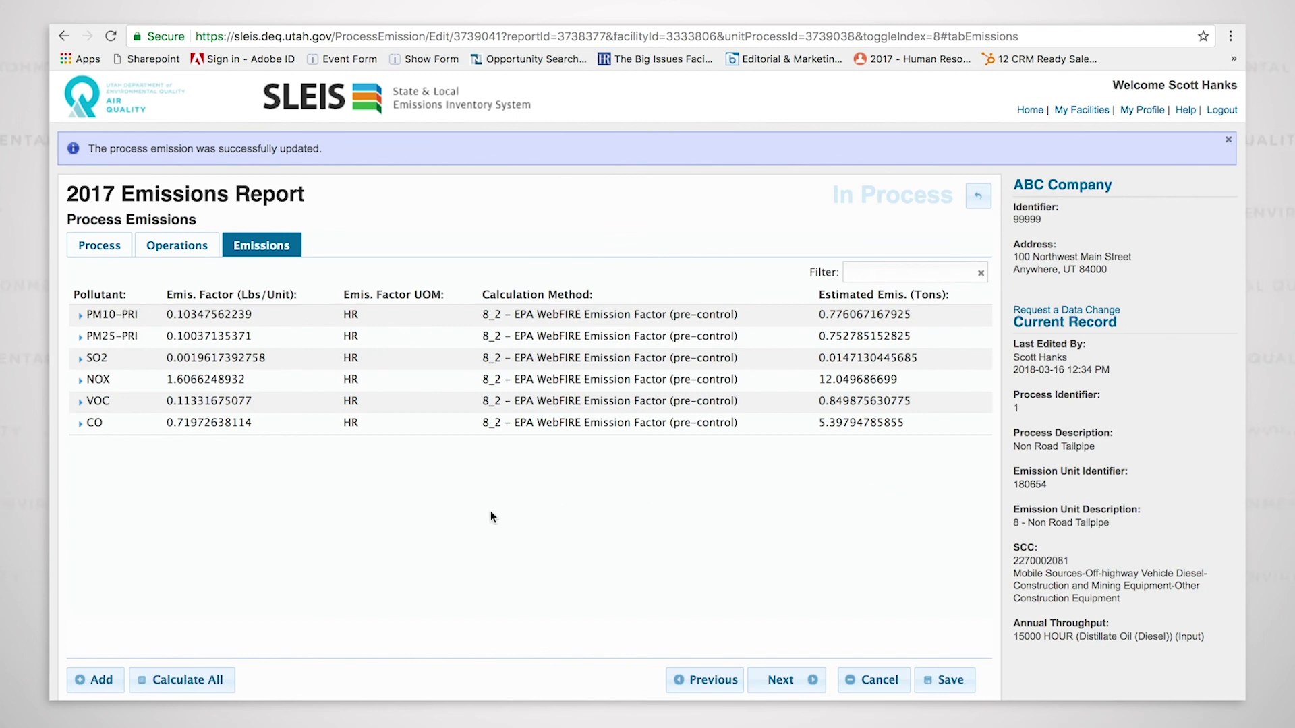
left_click(119, 244)
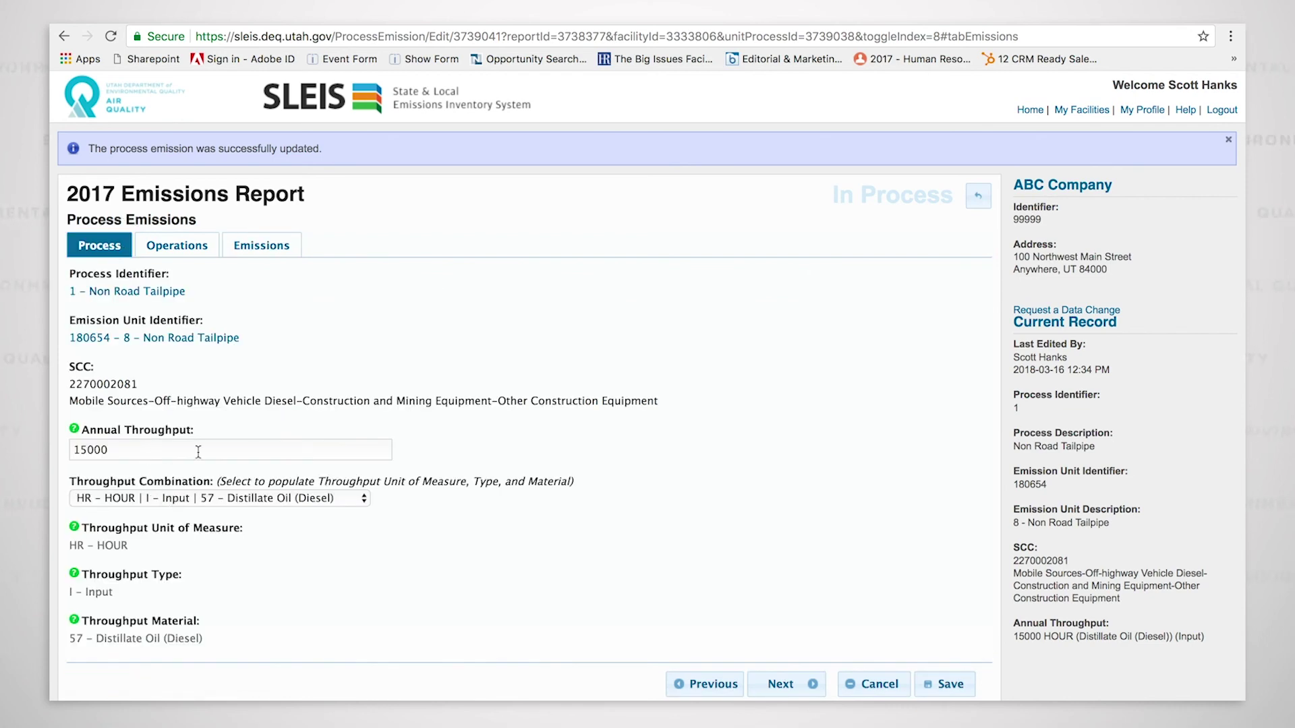
left_click(286, 248)
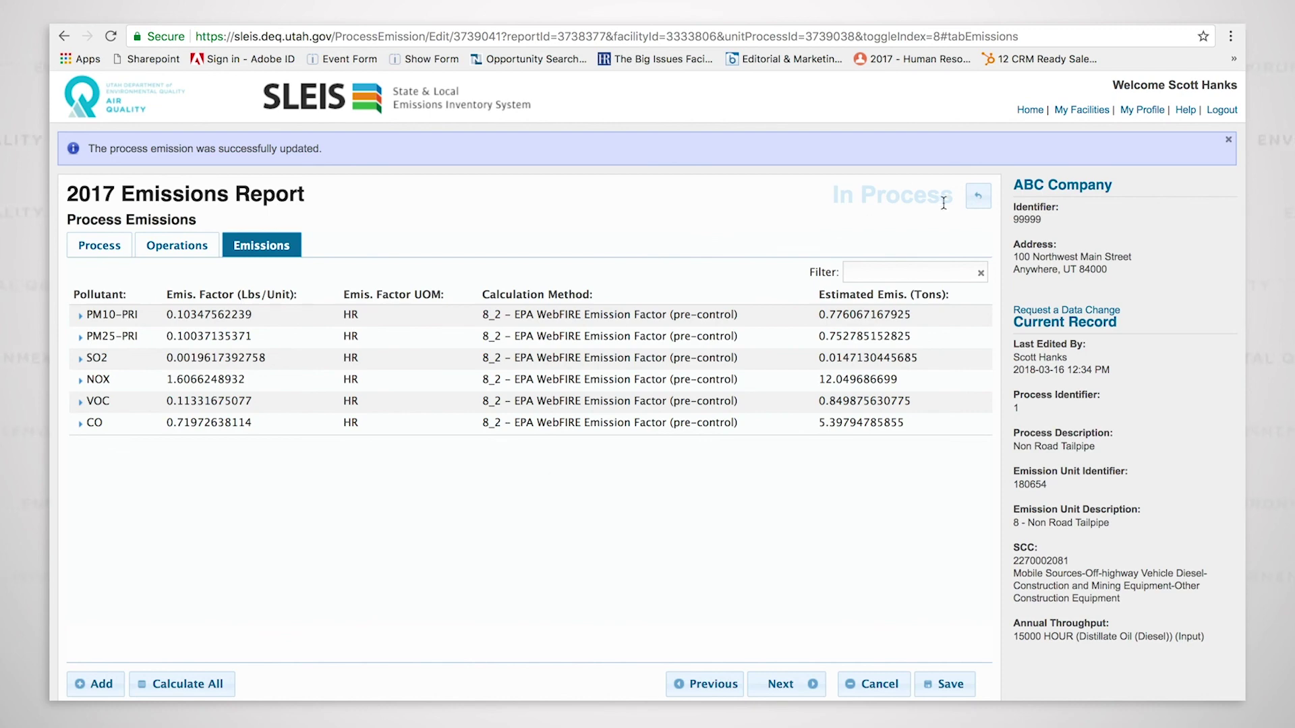
Return to the process emissions list, open the Fuel Tanks process and review its process and operations data
left_click(979, 199)
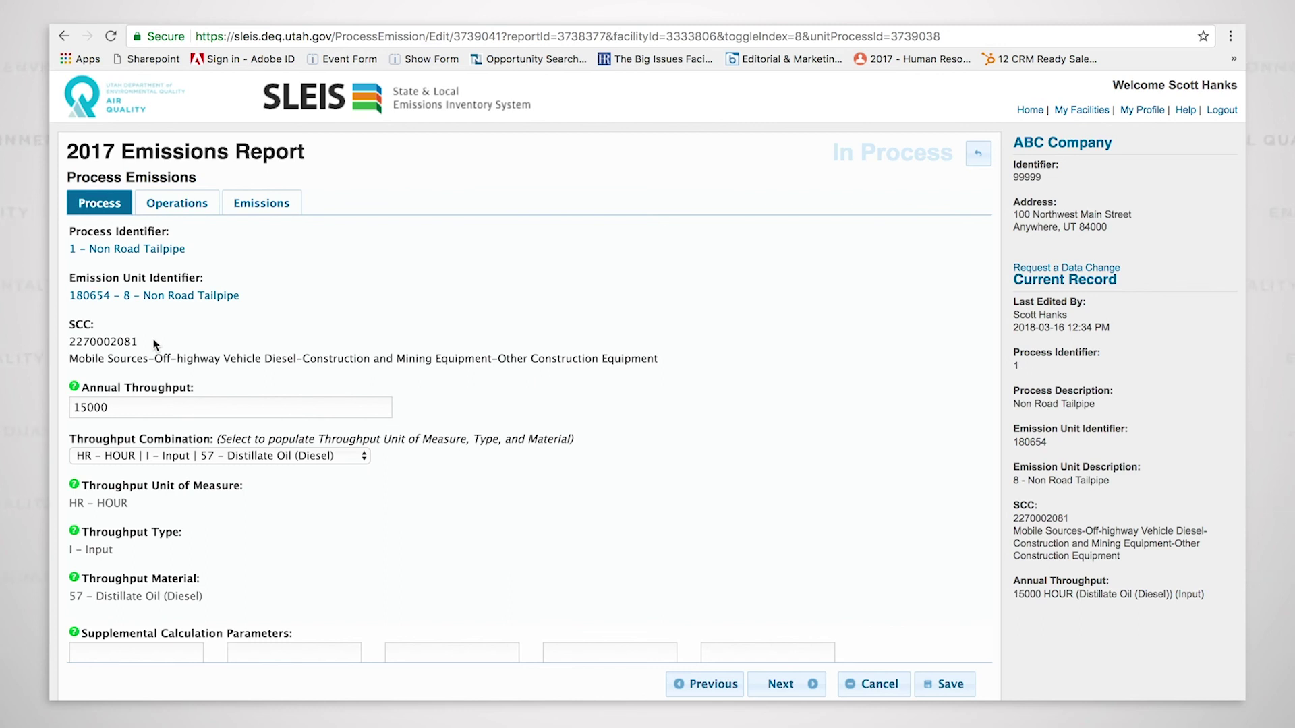
left_click(977, 153)
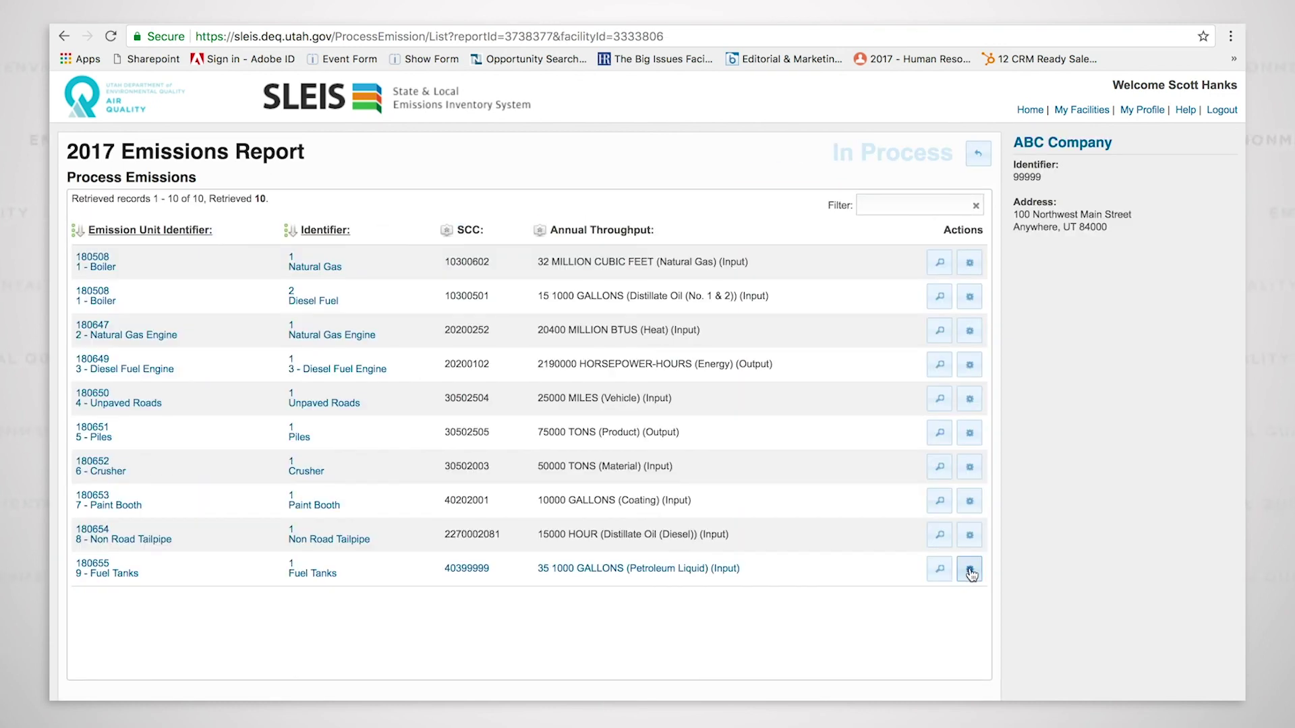
left_click(970, 571)
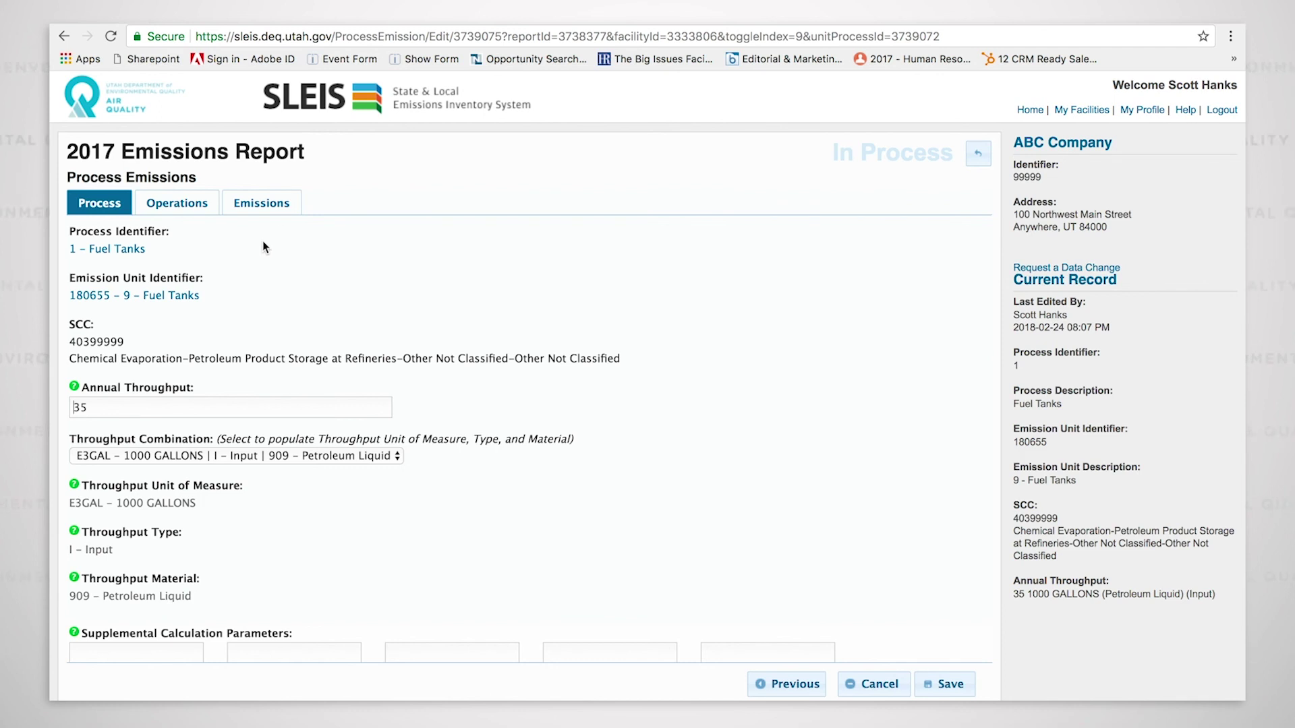
left_click(177, 203)
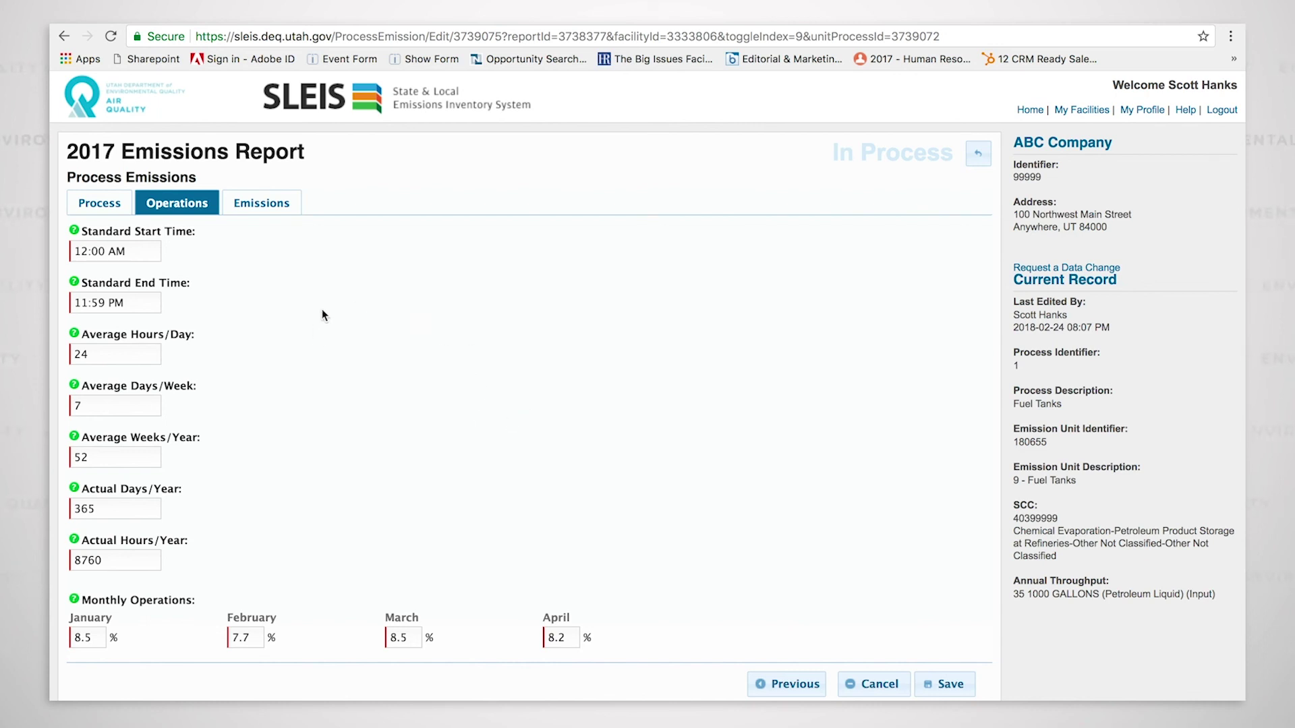
Expand the VOC, Benzene, Ethyl Benzene, Toluene and Xylenes (Mixed Isomers) records in the Fuel Tanks emissions
left_click(266, 208)
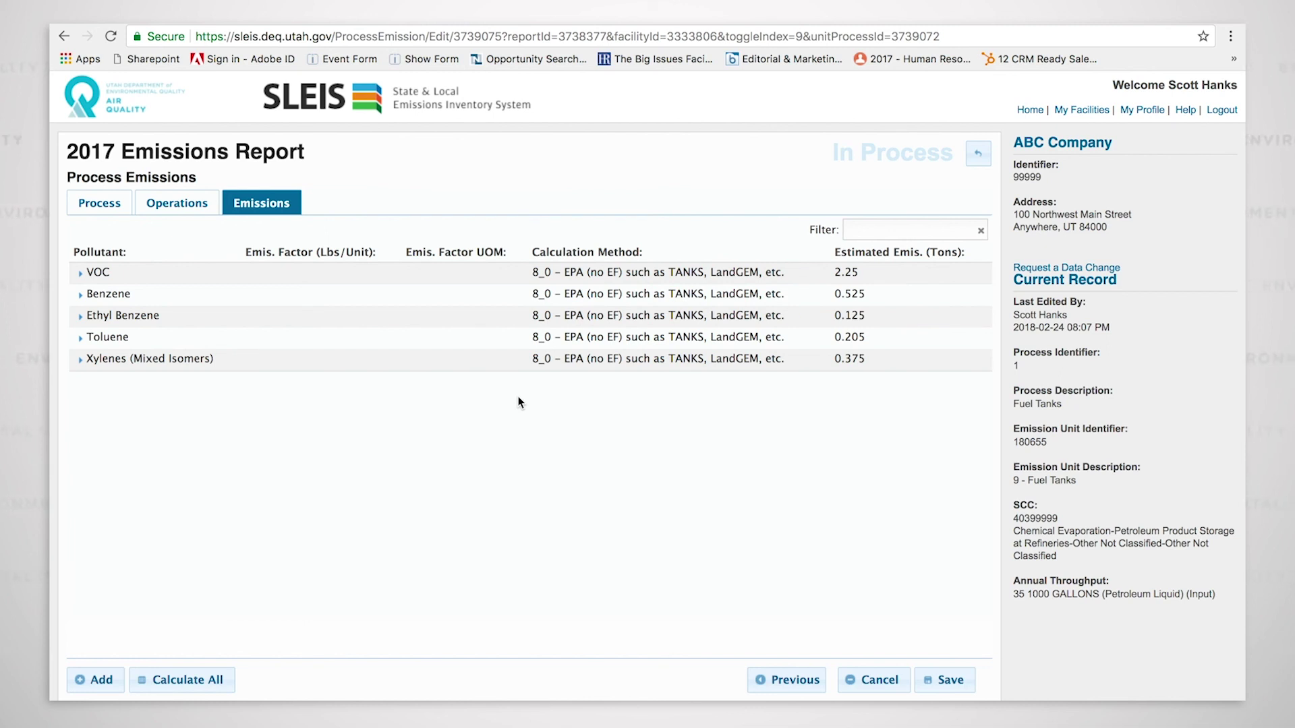
left_click(601, 274)
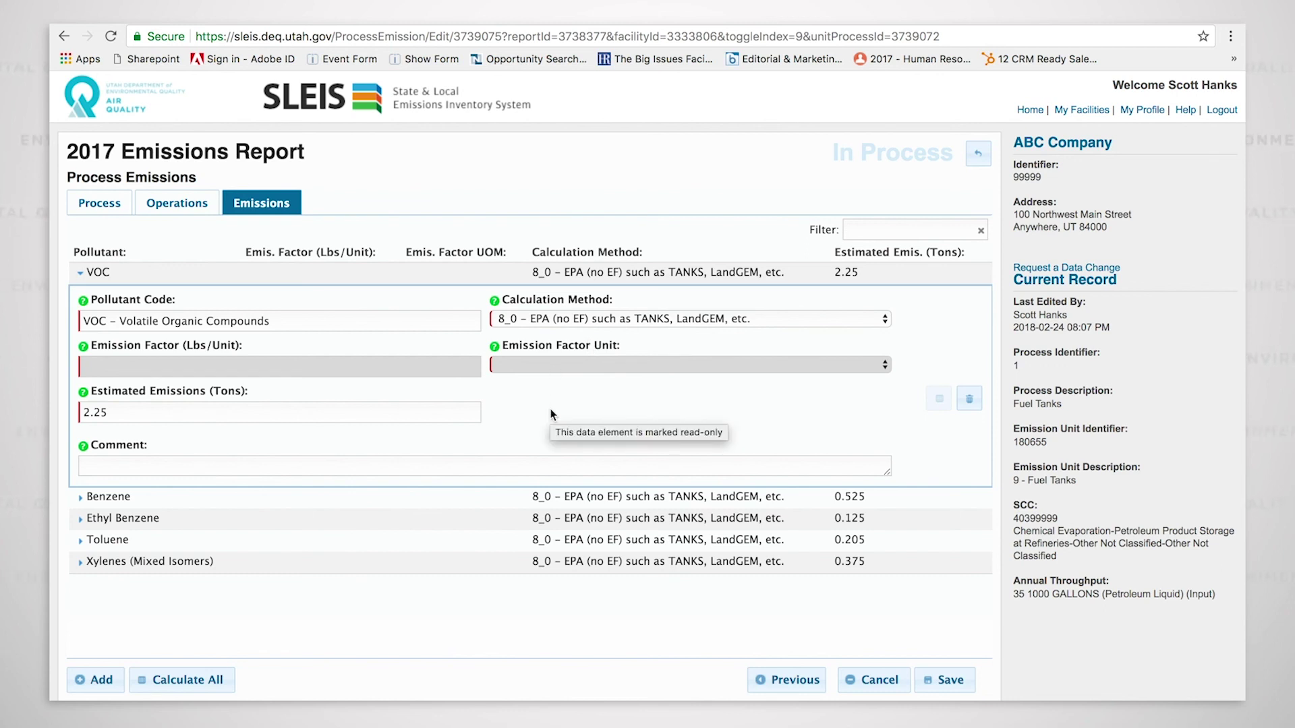
left_click(578, 497)
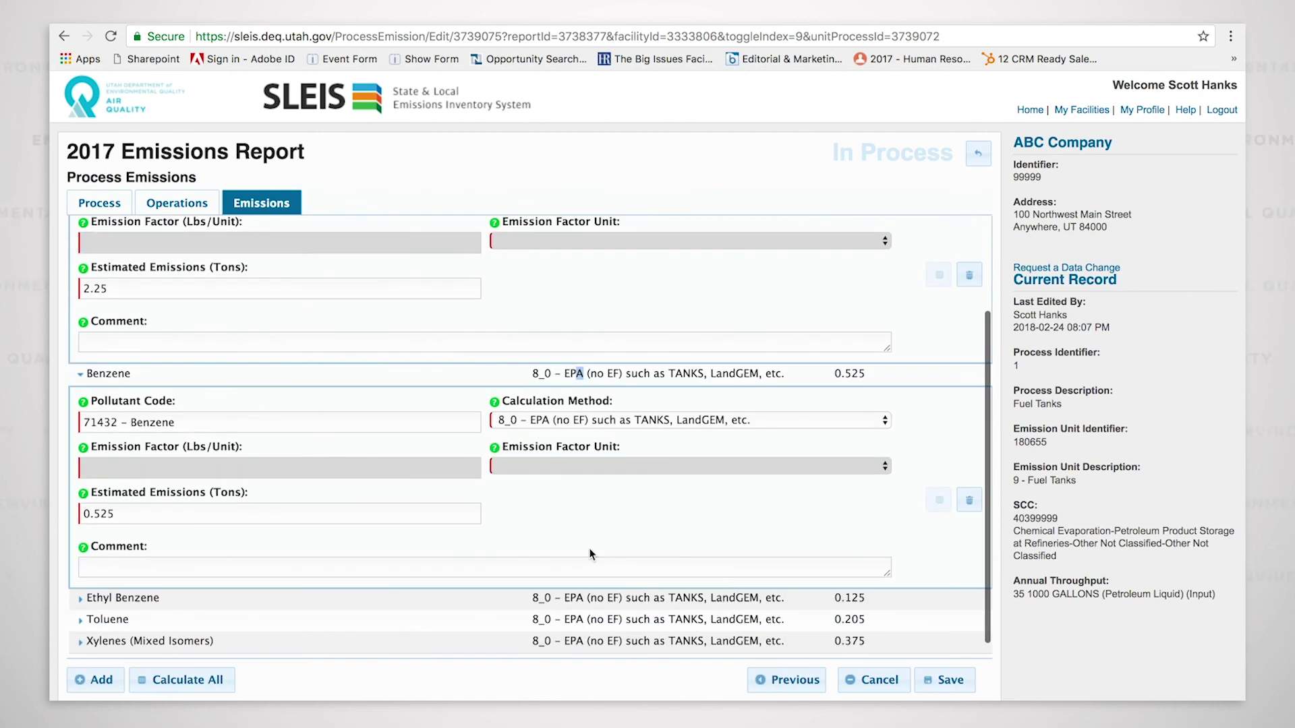
left_click(596, 597)
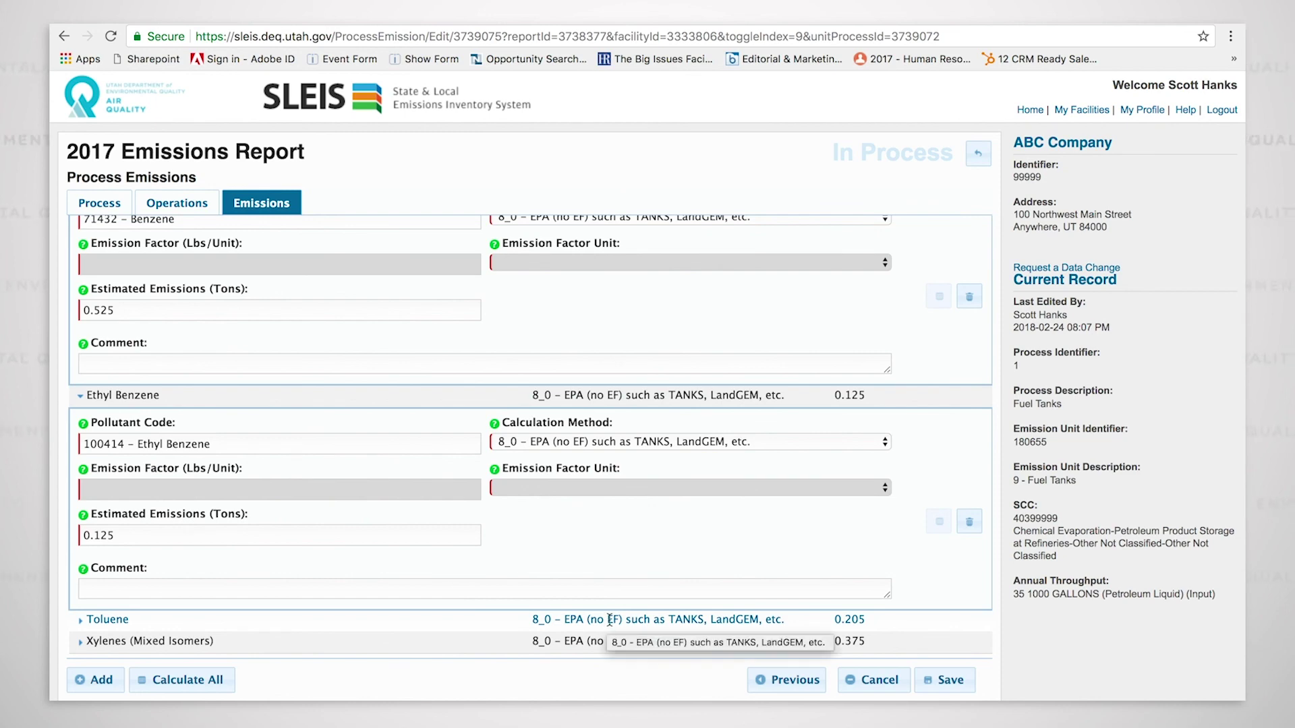
left_click(608, 619)
left_click(600, 639)
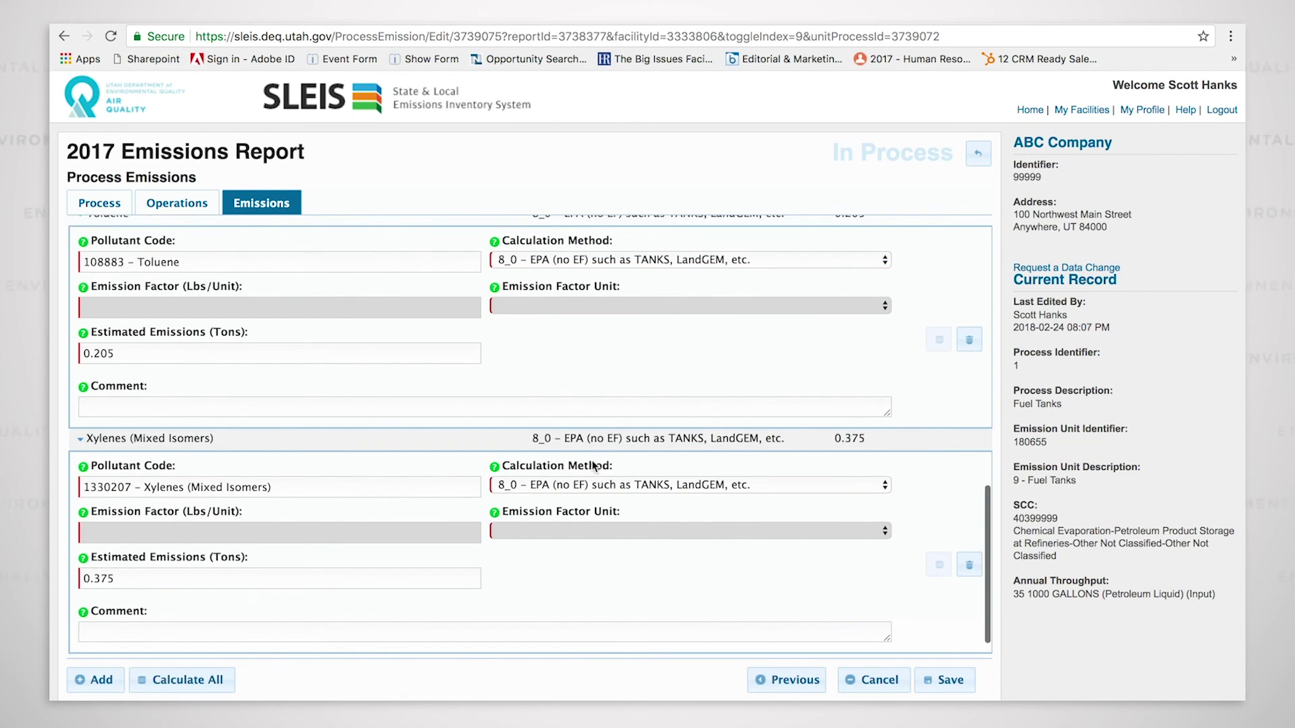
Review the calculation method, emission factor fields and estimated emissions of each expanded Fuel Tanks pollutant
scroll(599, 387, "up", 15)
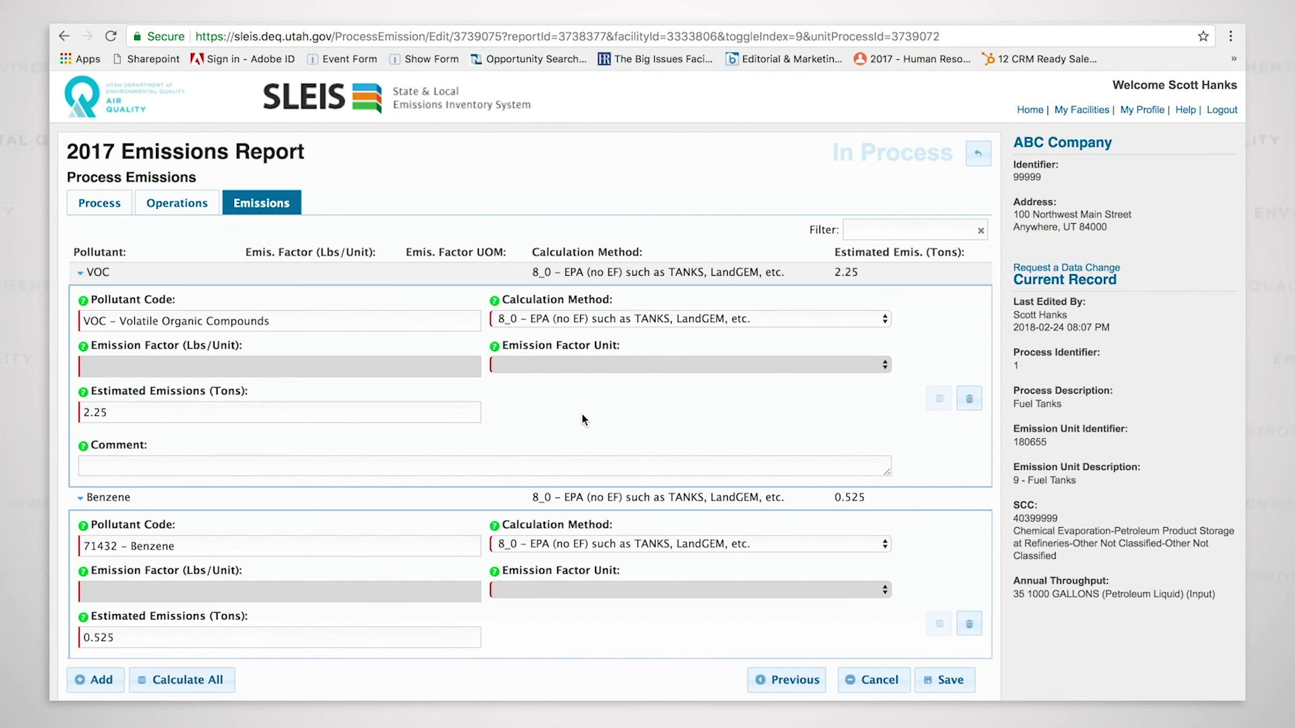
scroll(593, 409, "down", 2)
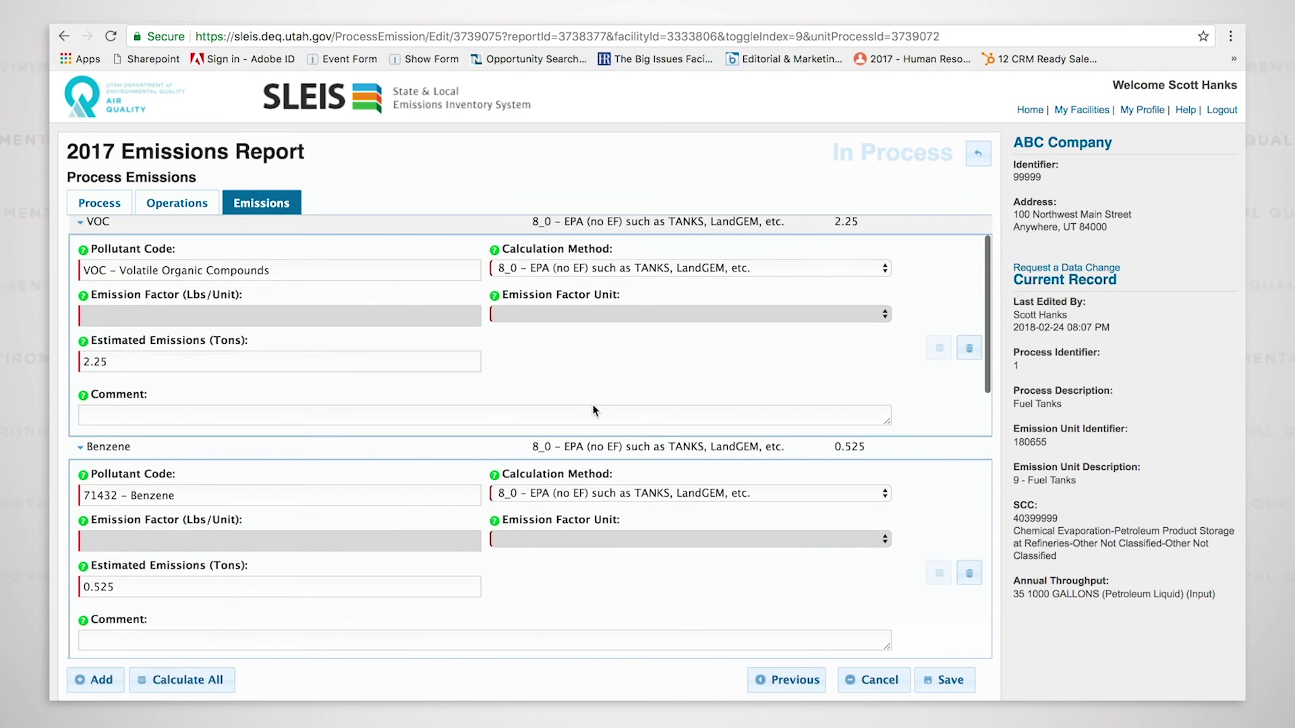
scroll(599, 404, "down", 12)
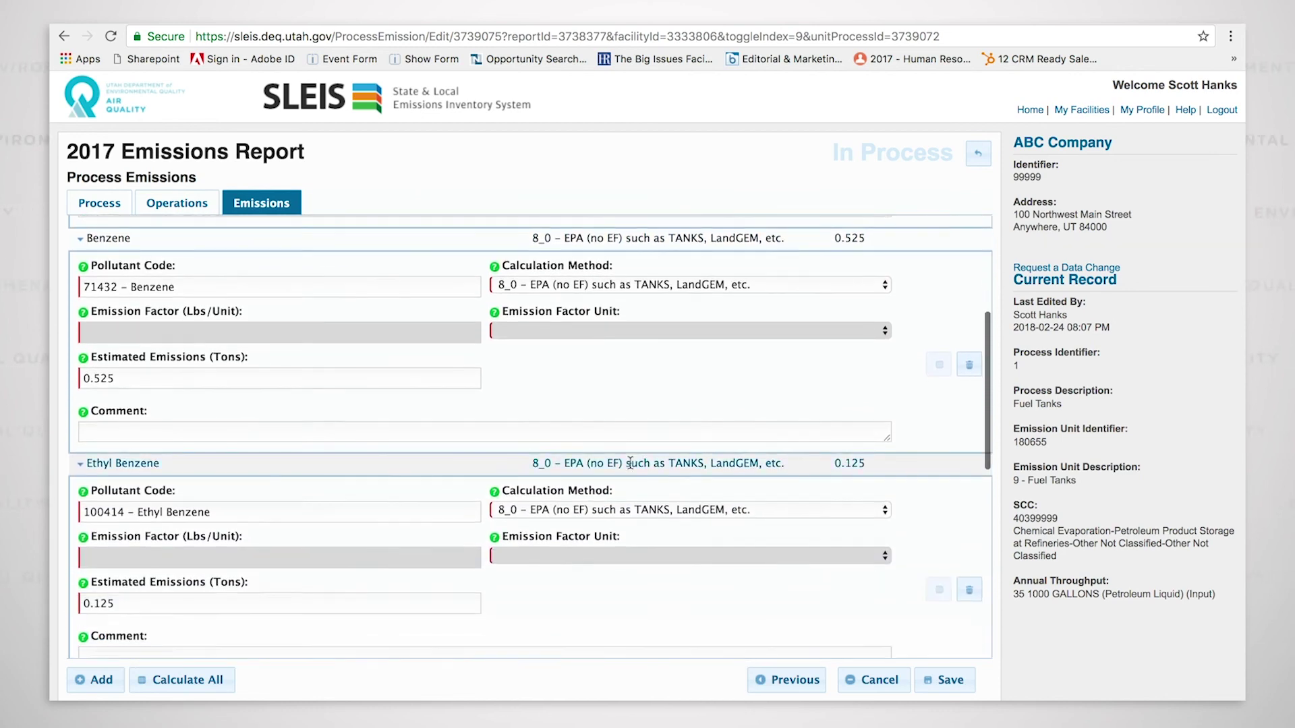
scroll(630, 456, "down", 9)
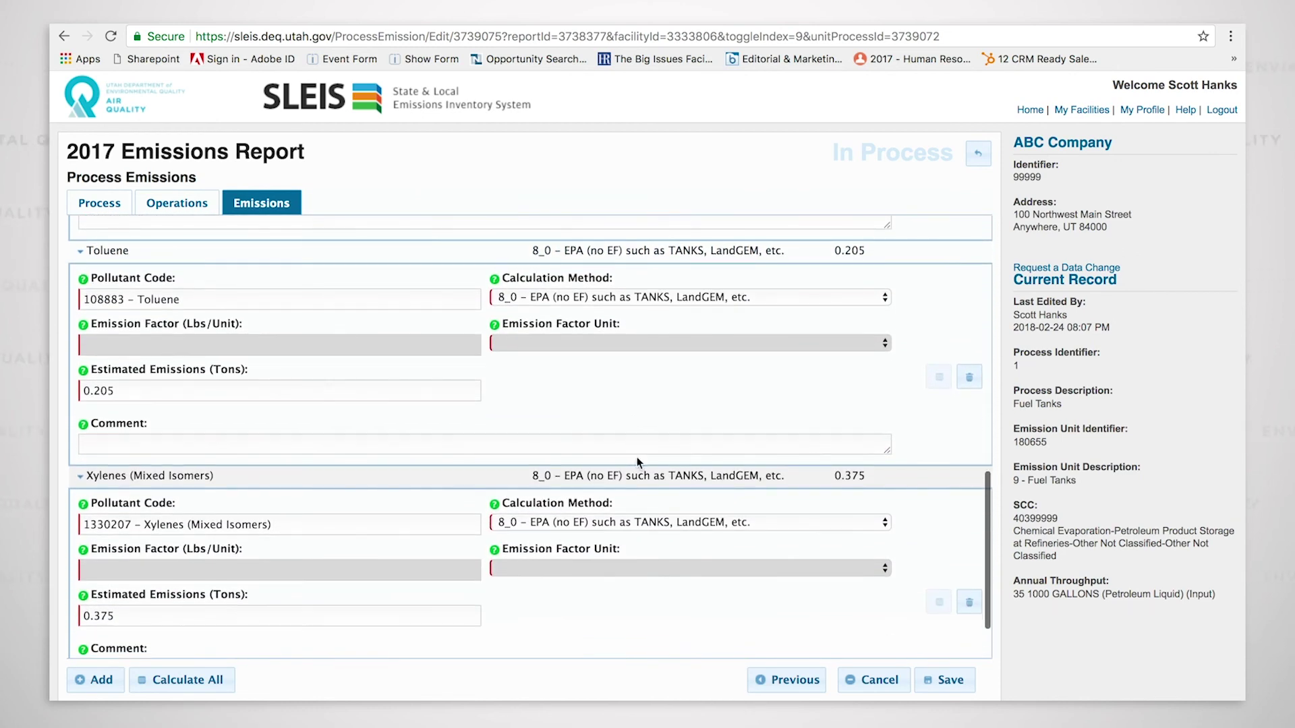
scroll(639, 448, "up", 18)
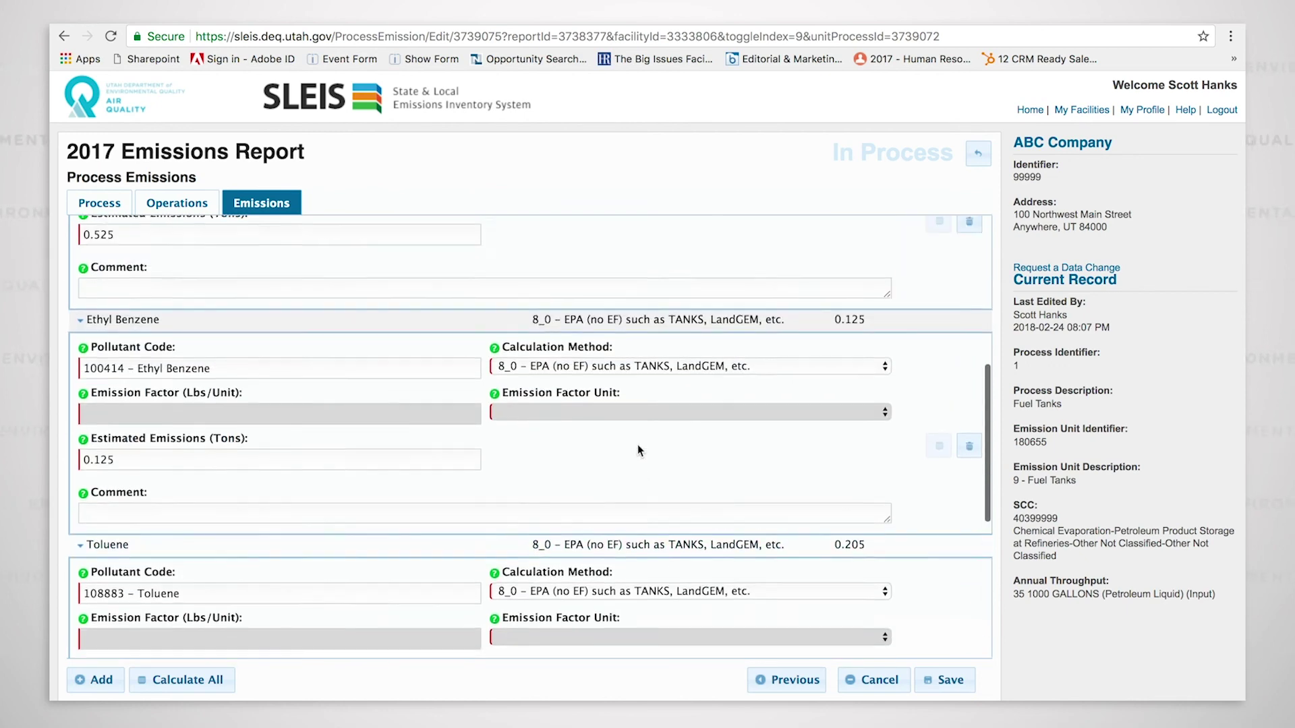
scroll(641, 462, "up", 5)
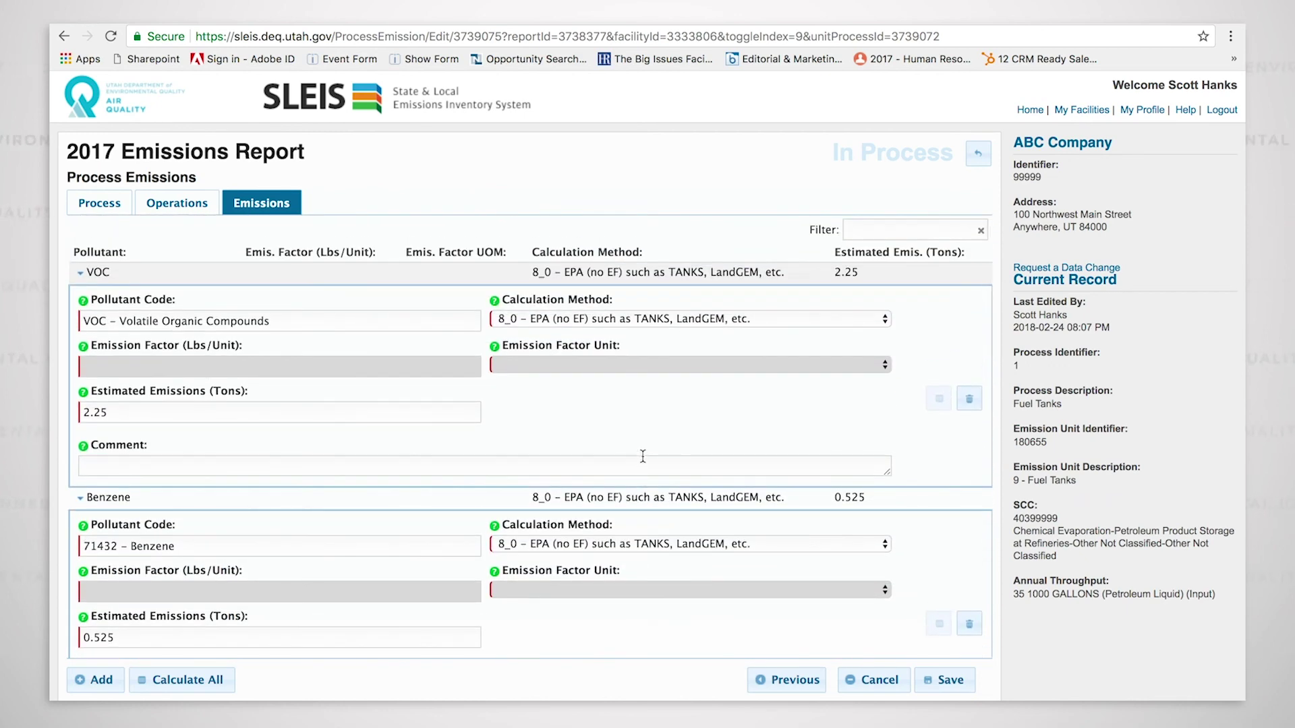